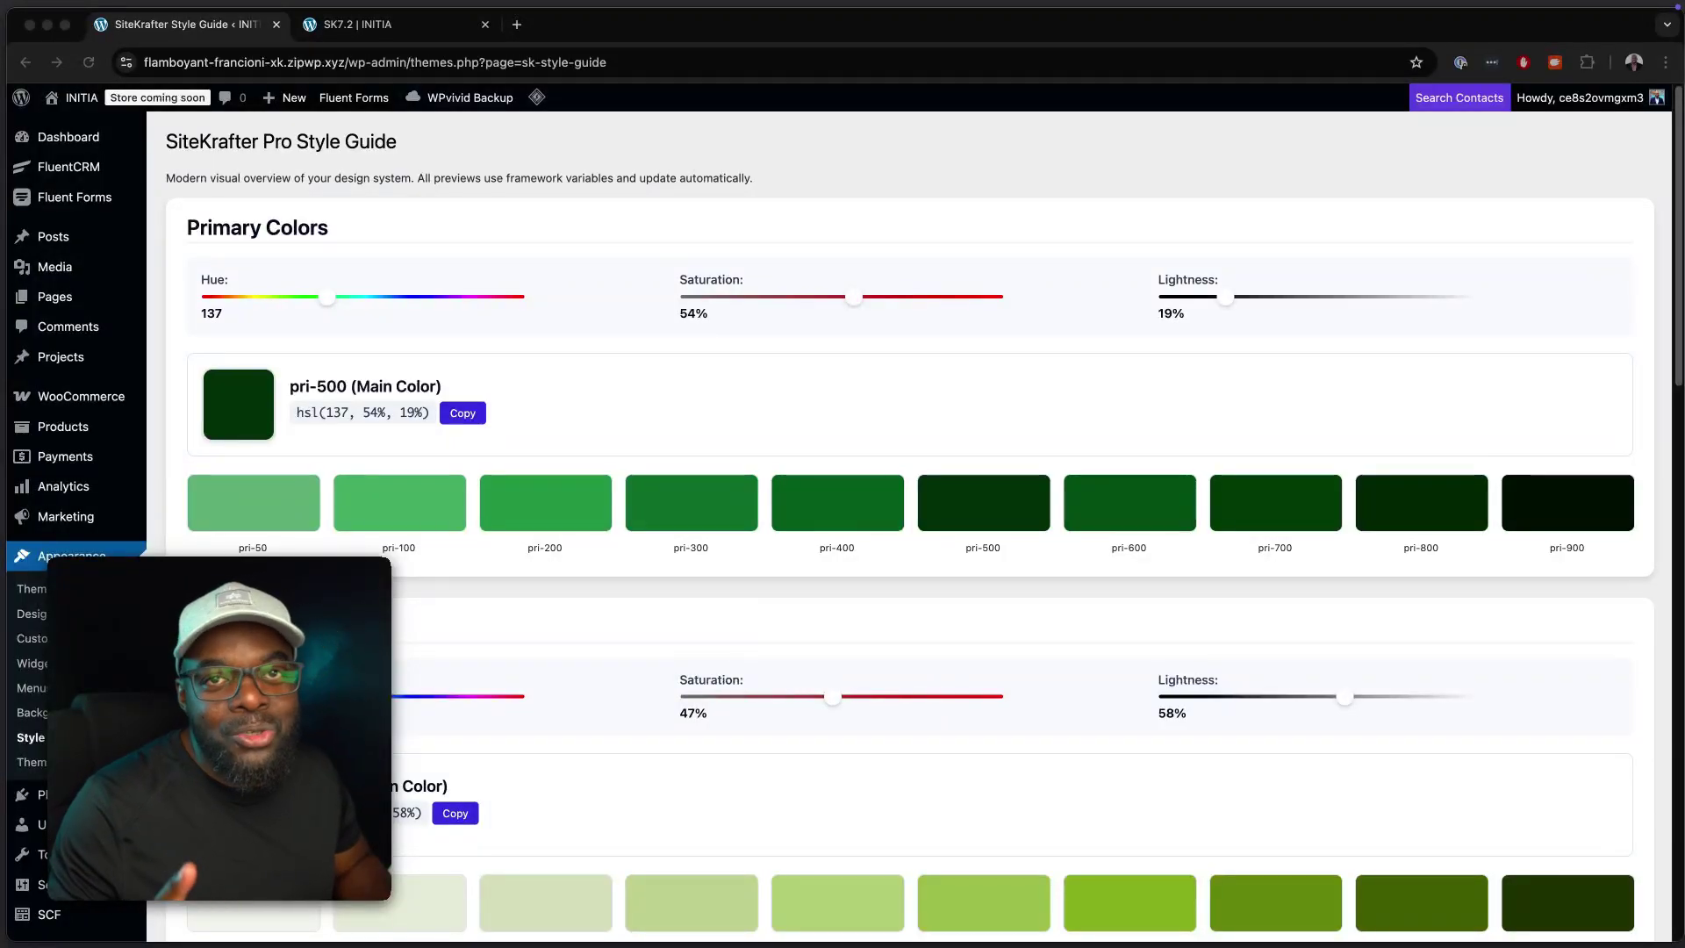
Step: Set the Style Guide primary colour to saturation 60%, lightness 40% and hue 69
scroll(331, 459, "down", 5)
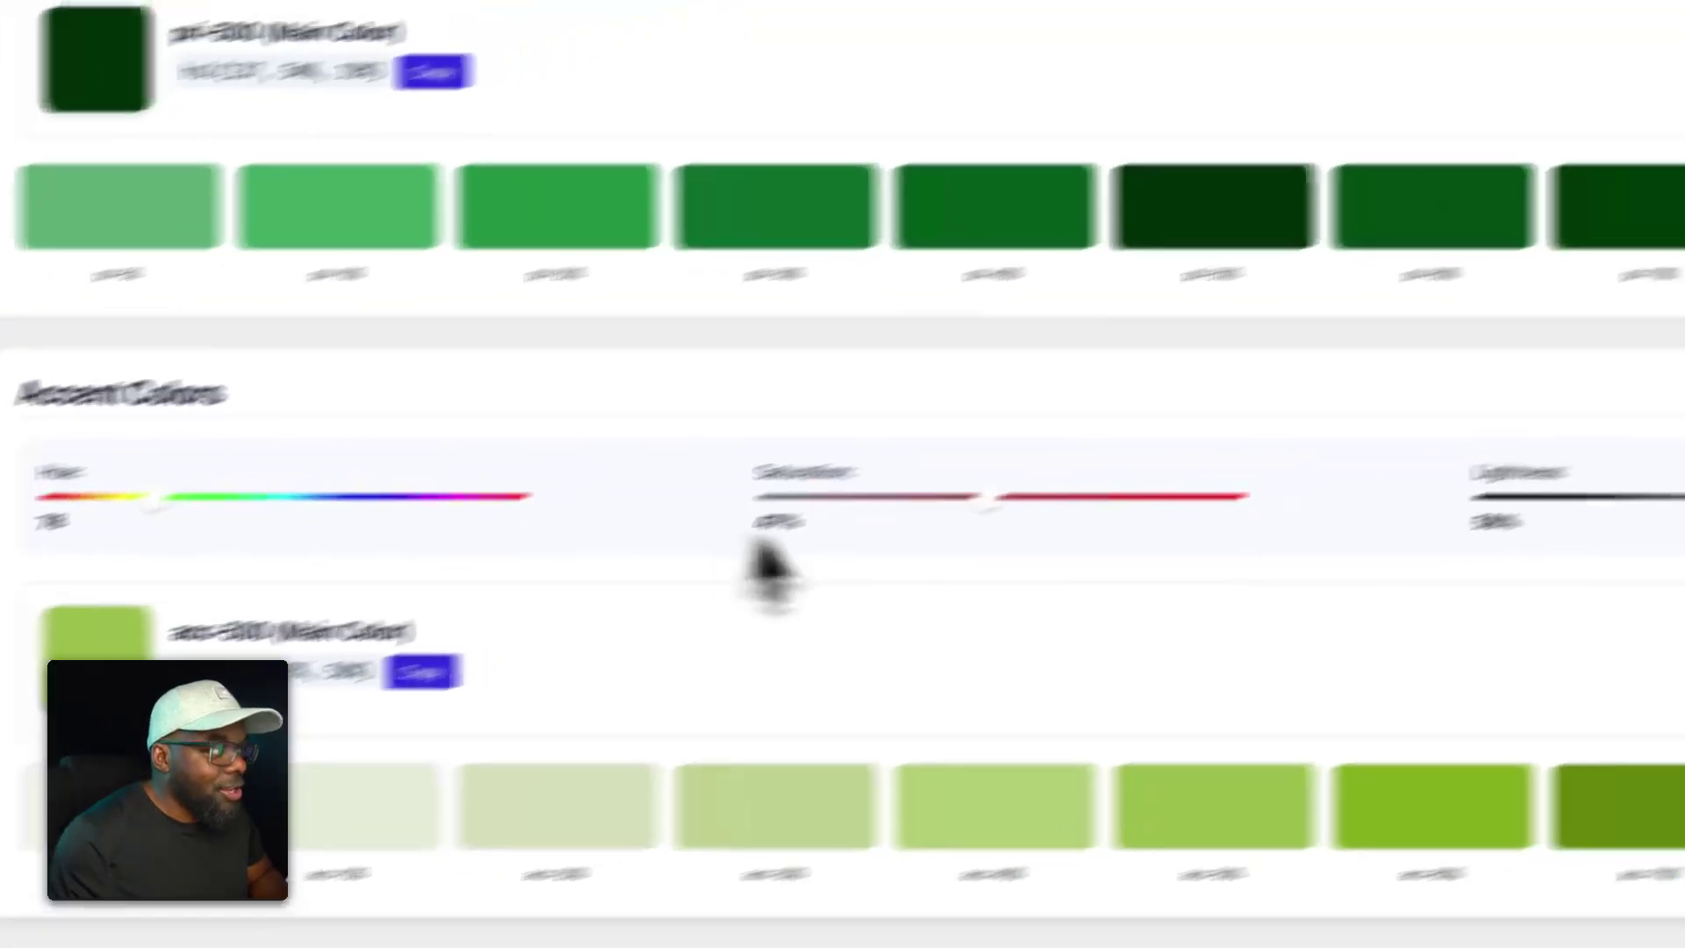
scroll(790, 509, "up", 3)
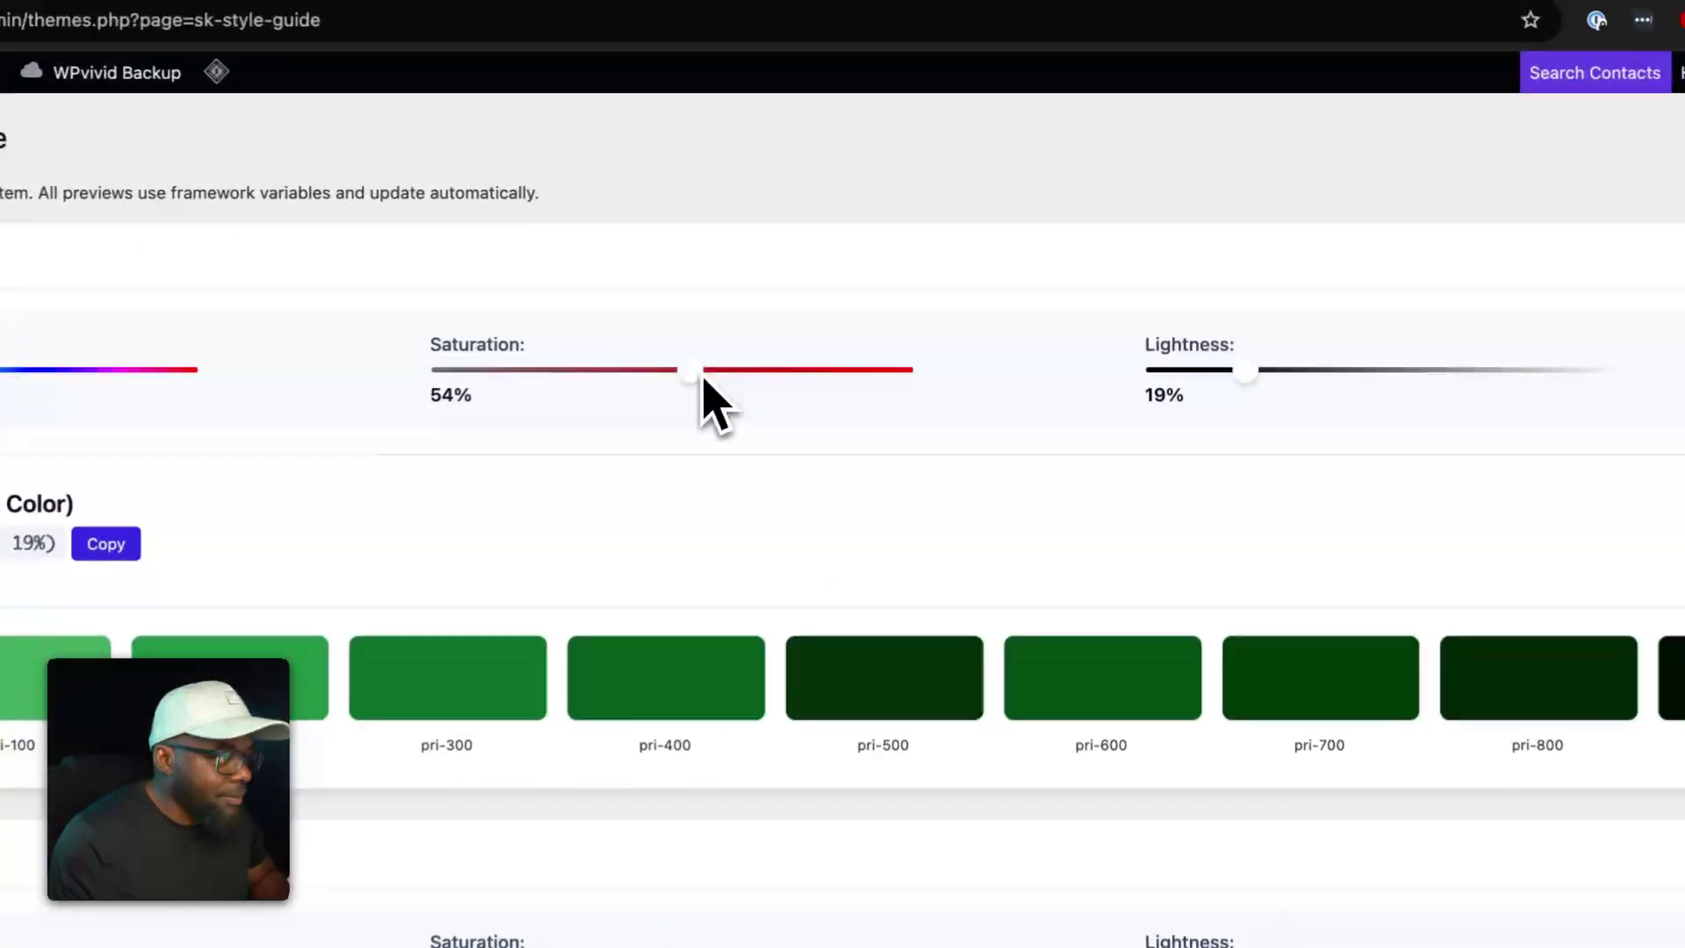
mouse_move(703, 377)
left_mouse_down()
mouse_move(778, 375)
mouse_move(718, 376)
left_mouse_up()
left_click_drag(1256, 382, 1340, 379)
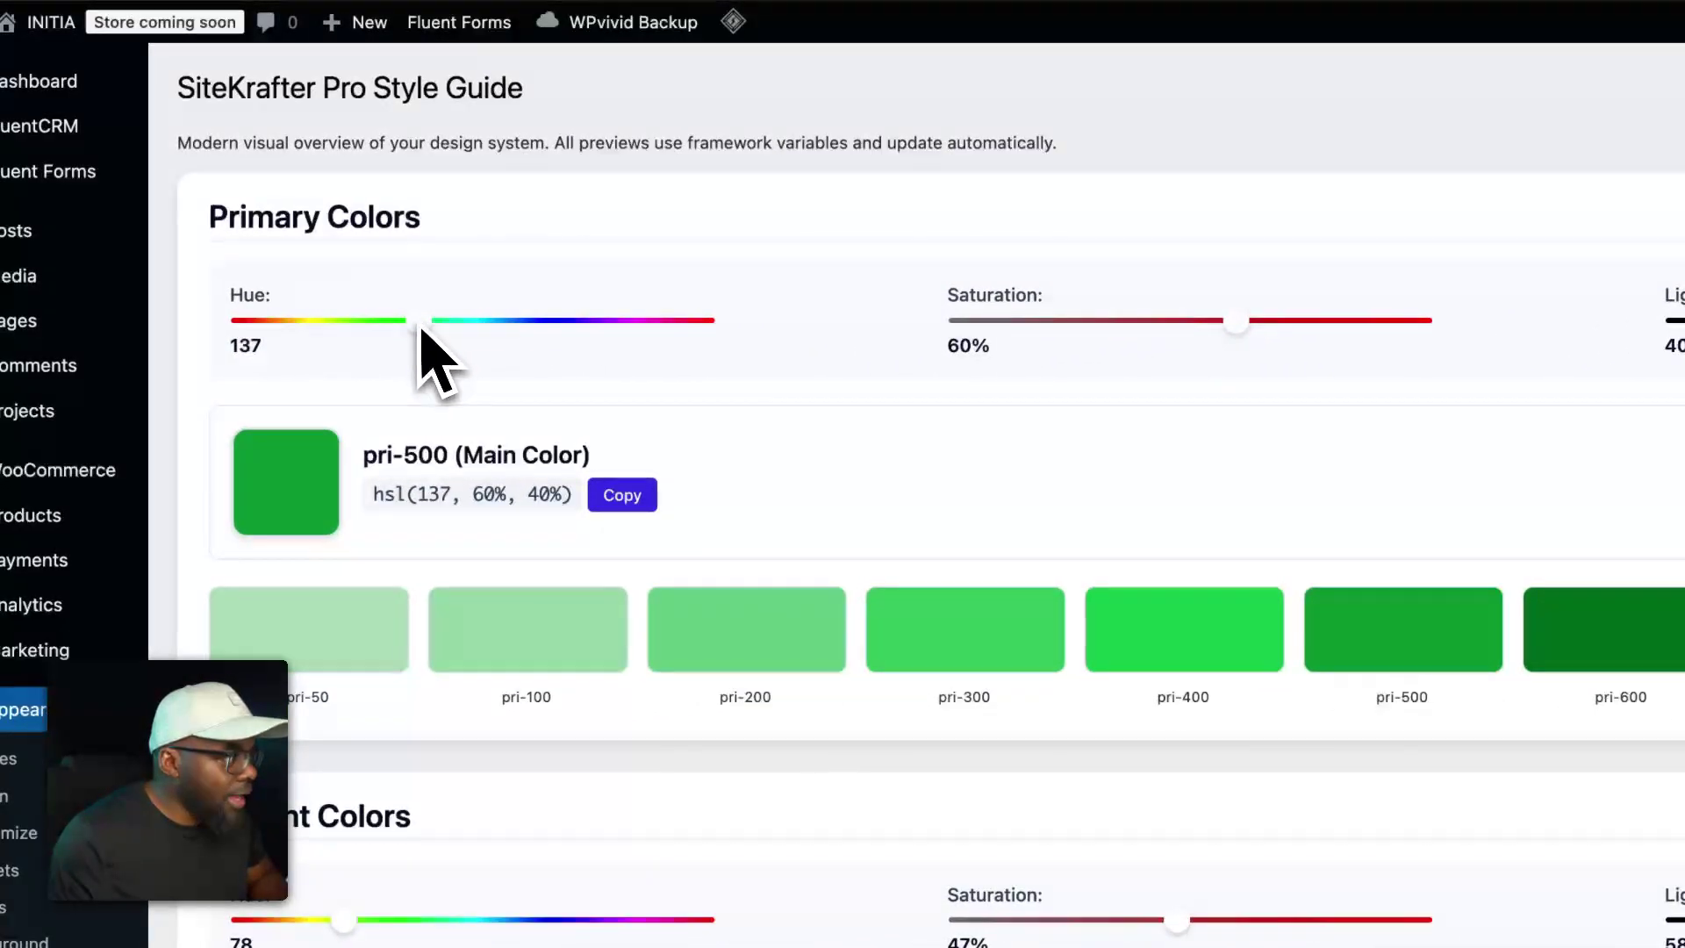
left_click_drag(421, 327, 336, 332)
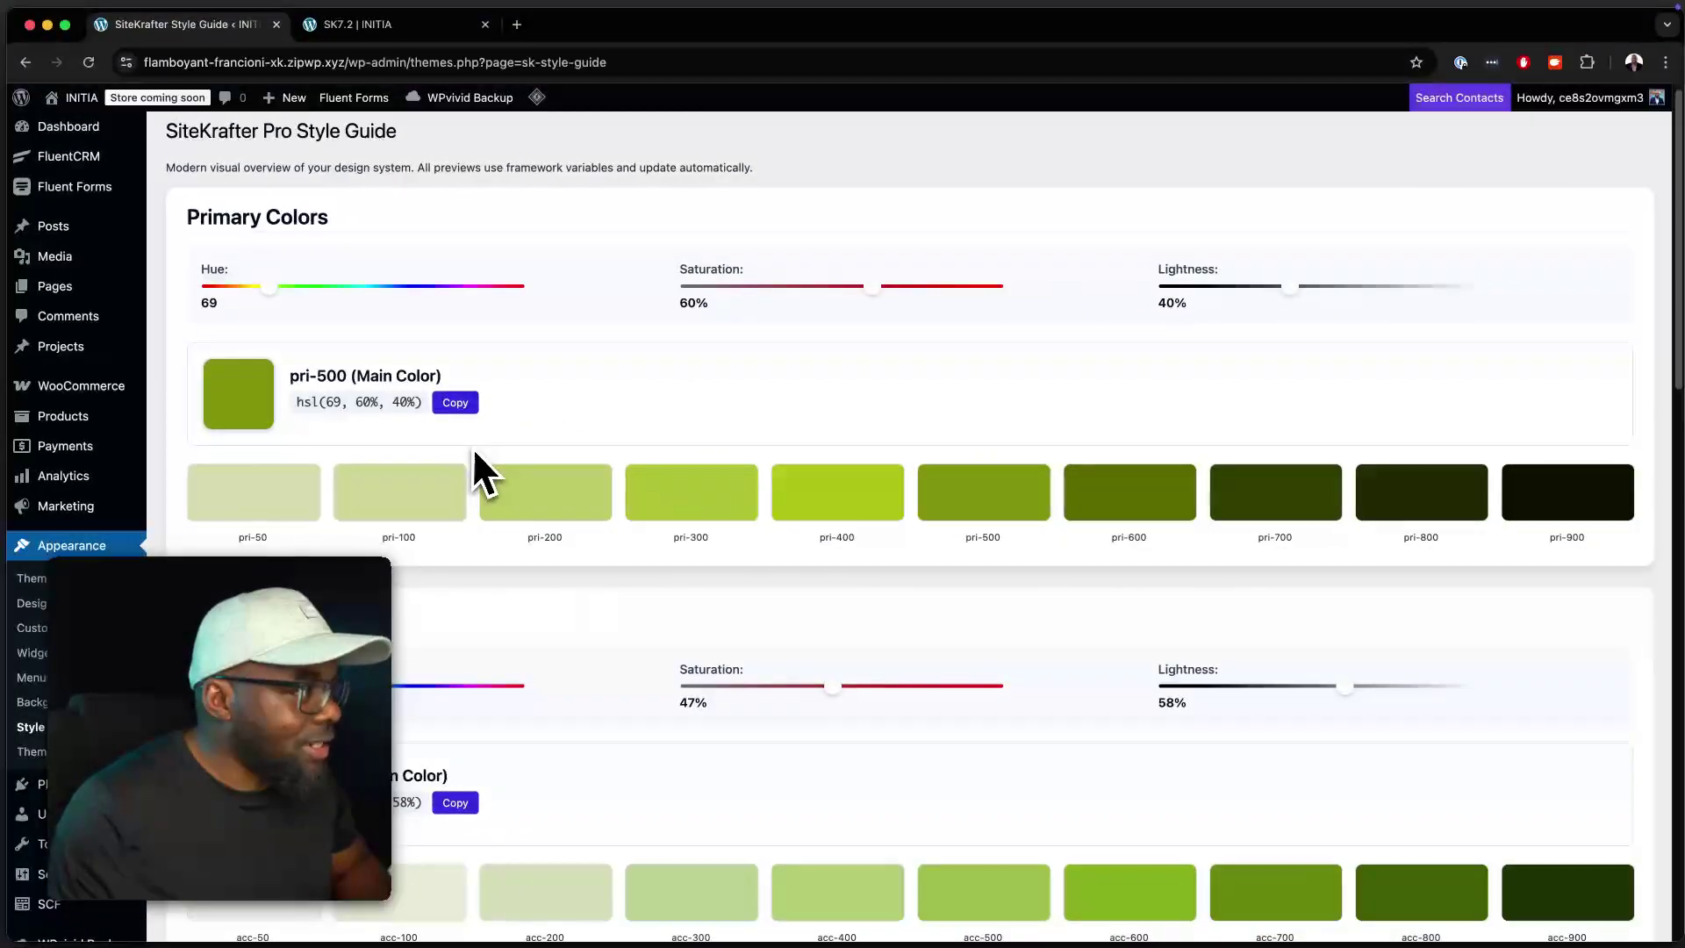
scroll(639, 592, "down", 1)
scroll(509, 443, "down", 5)
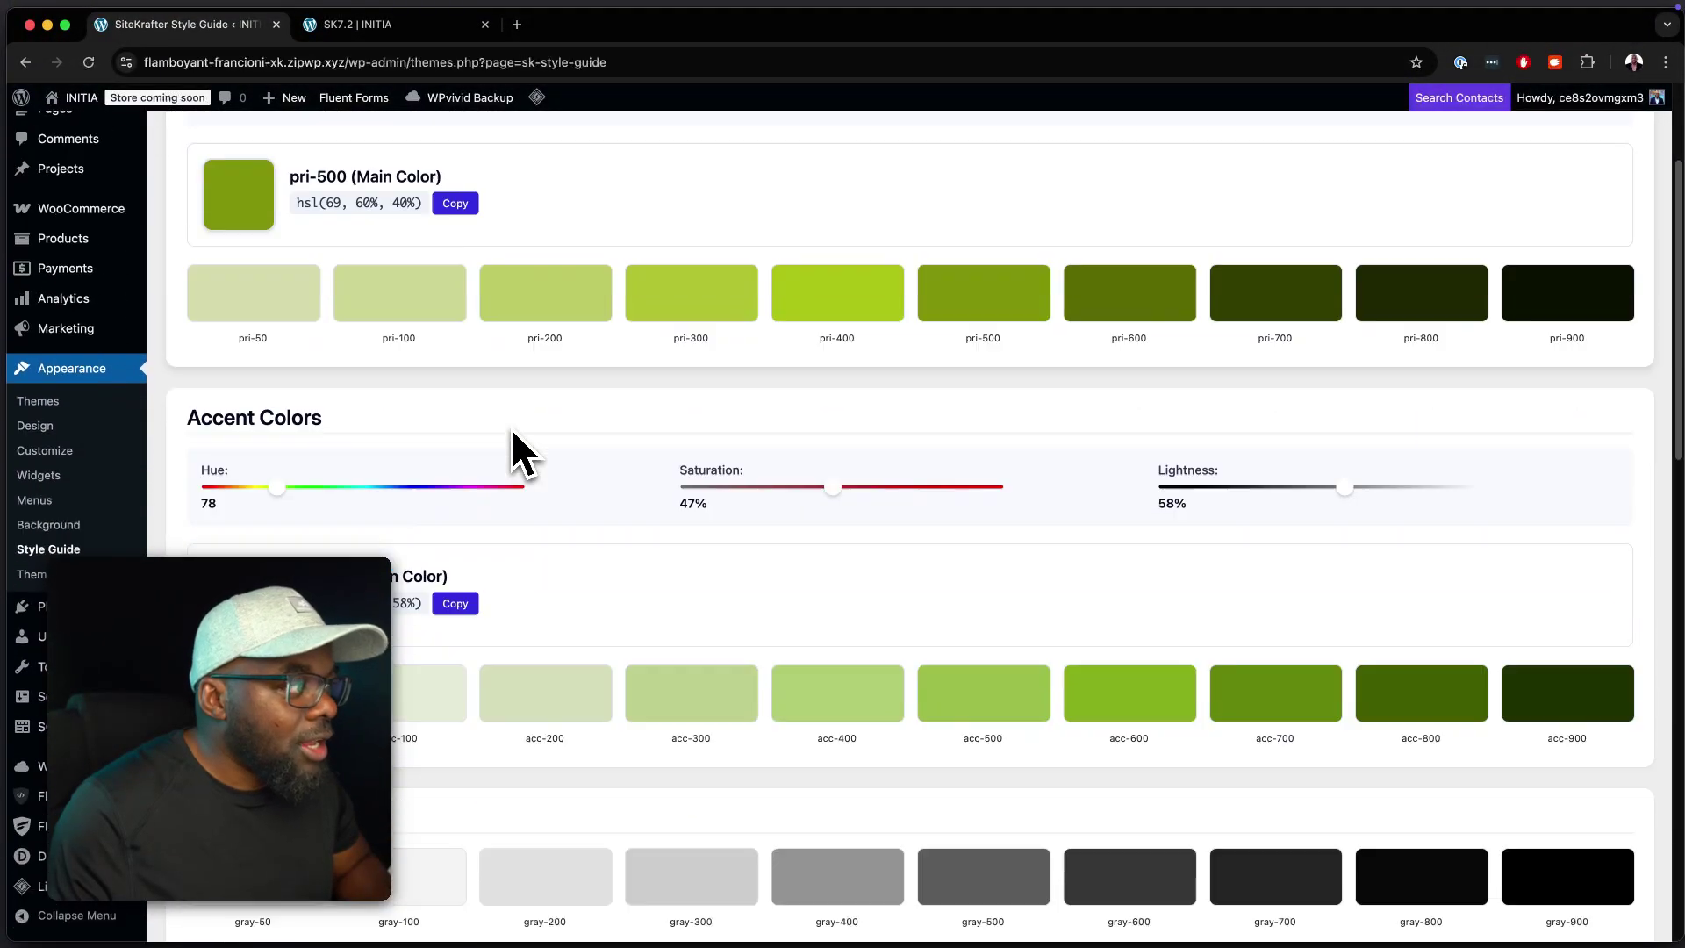
scroll(474, 430, "down", 3)
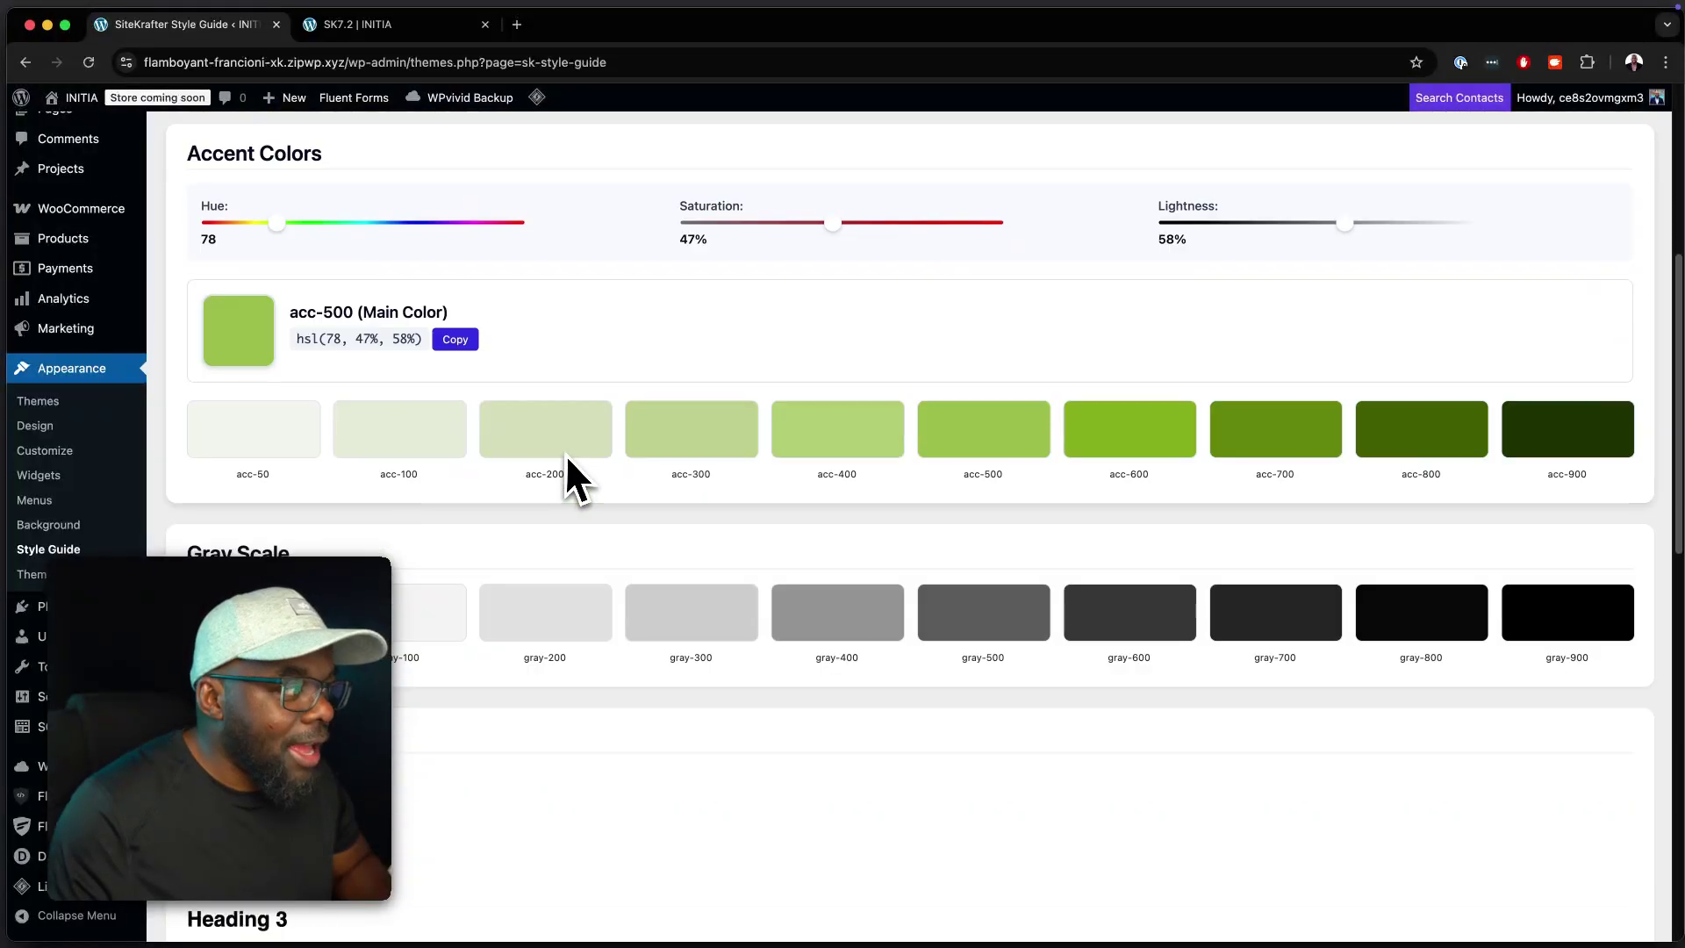
scroll(535, 606, "down", 3)
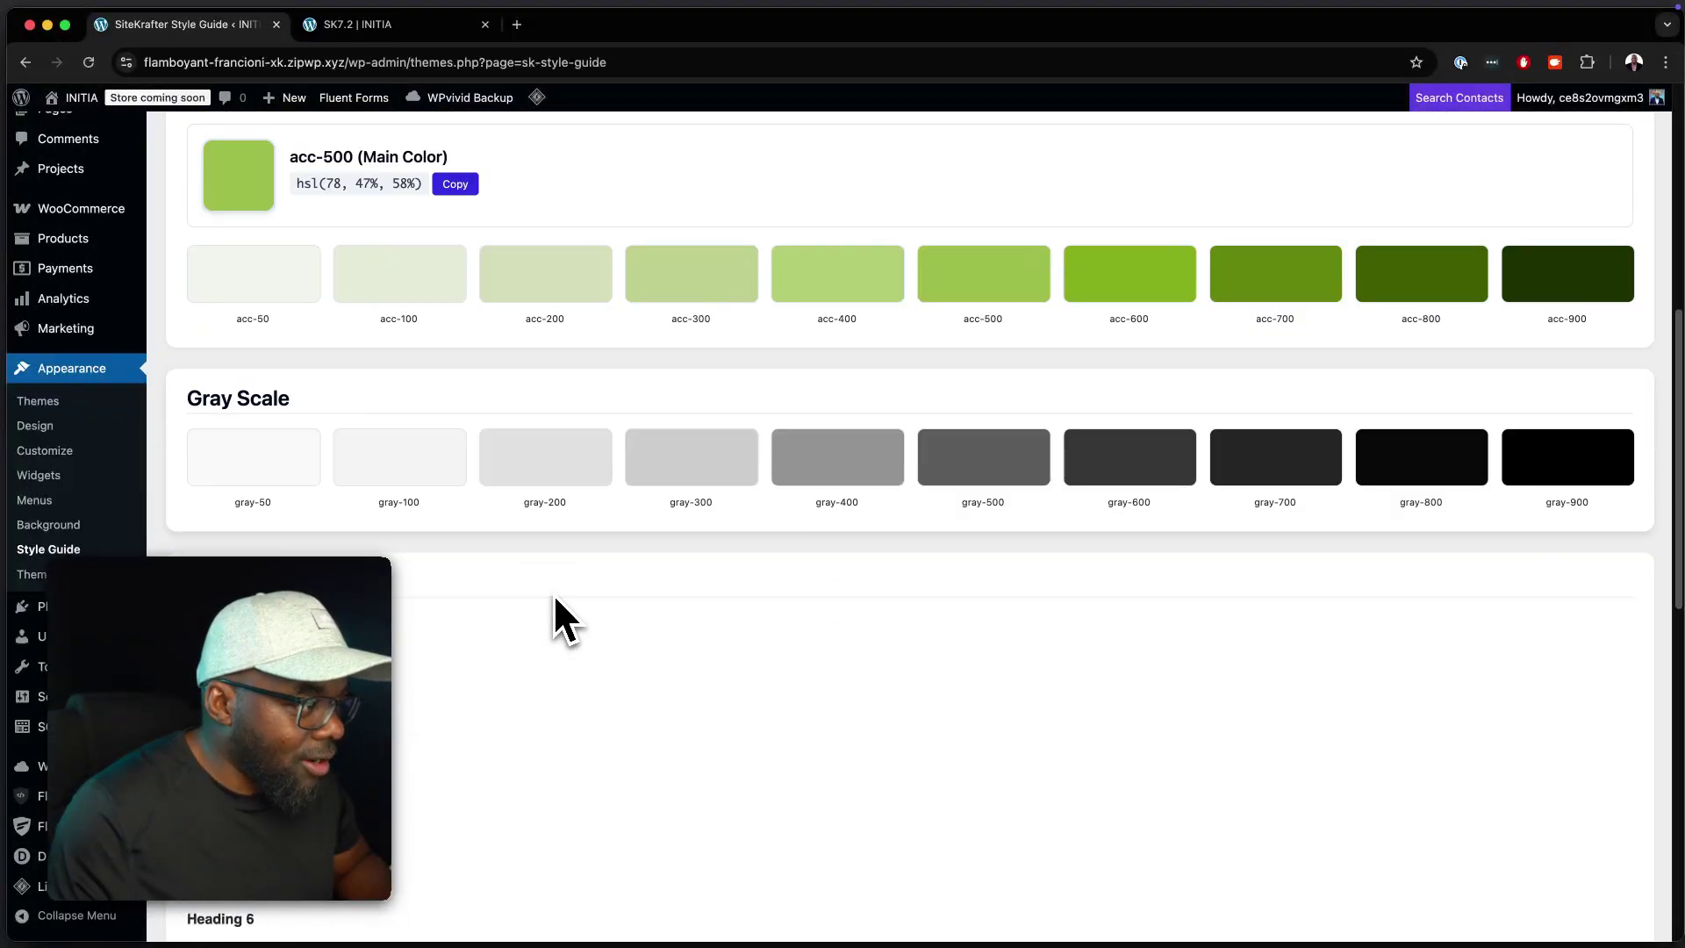
scroll(904, 544, "down", 3)
scroll(908, 581, "down", 3)
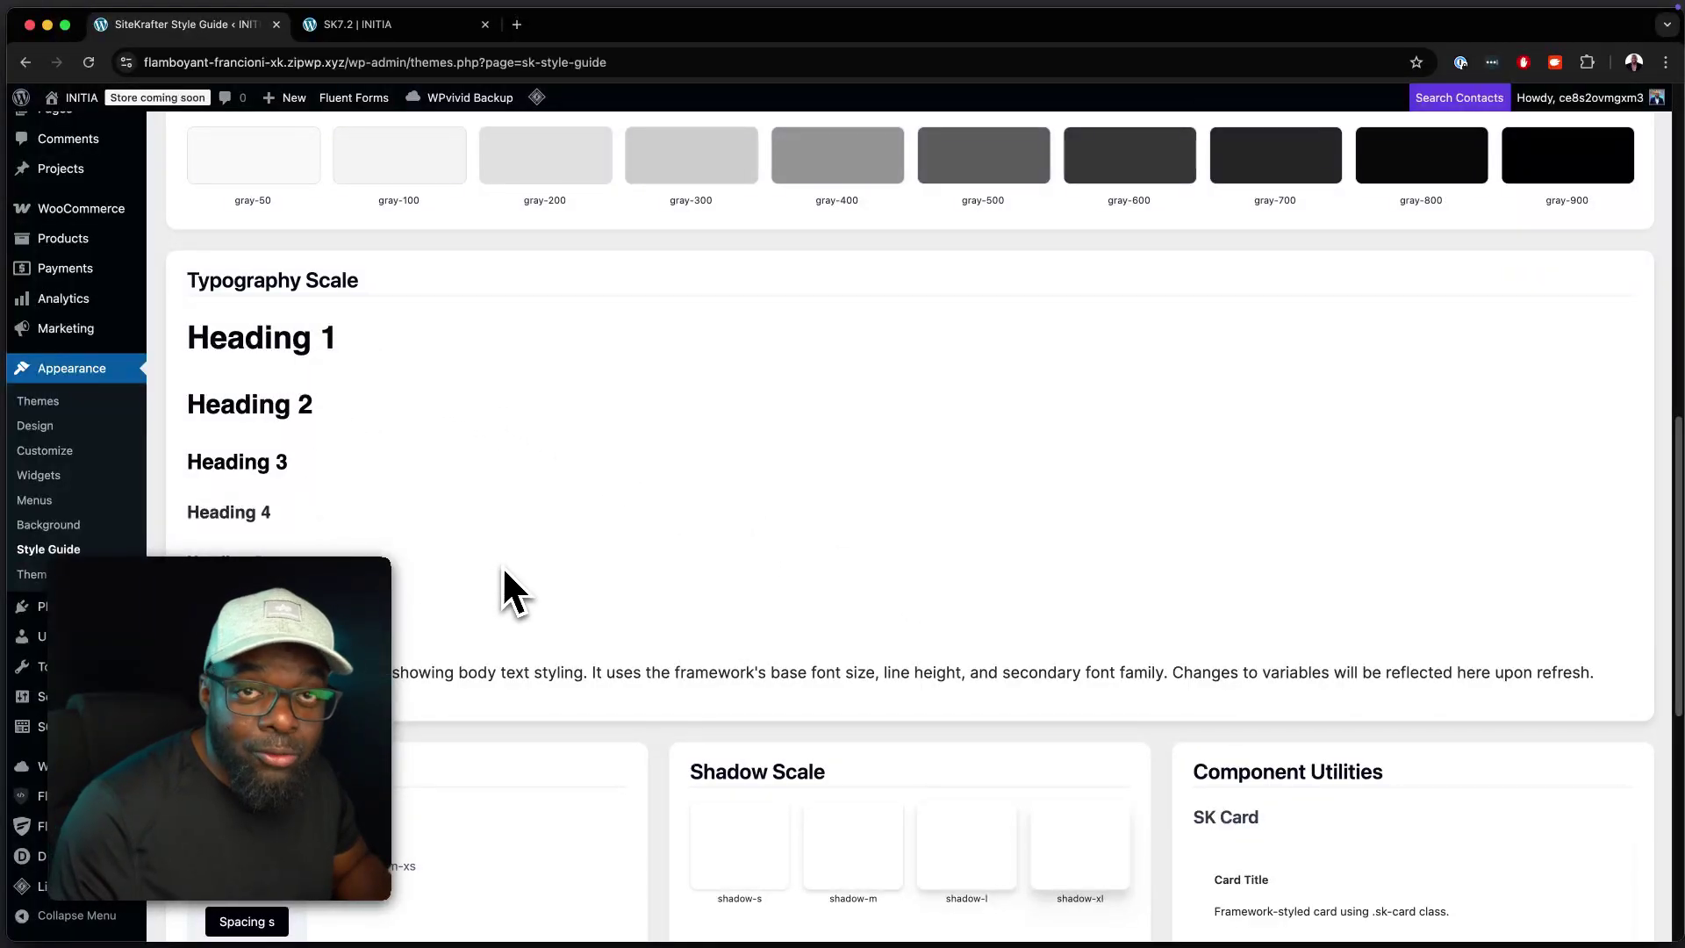
scroll(504, 568, "down", 10)
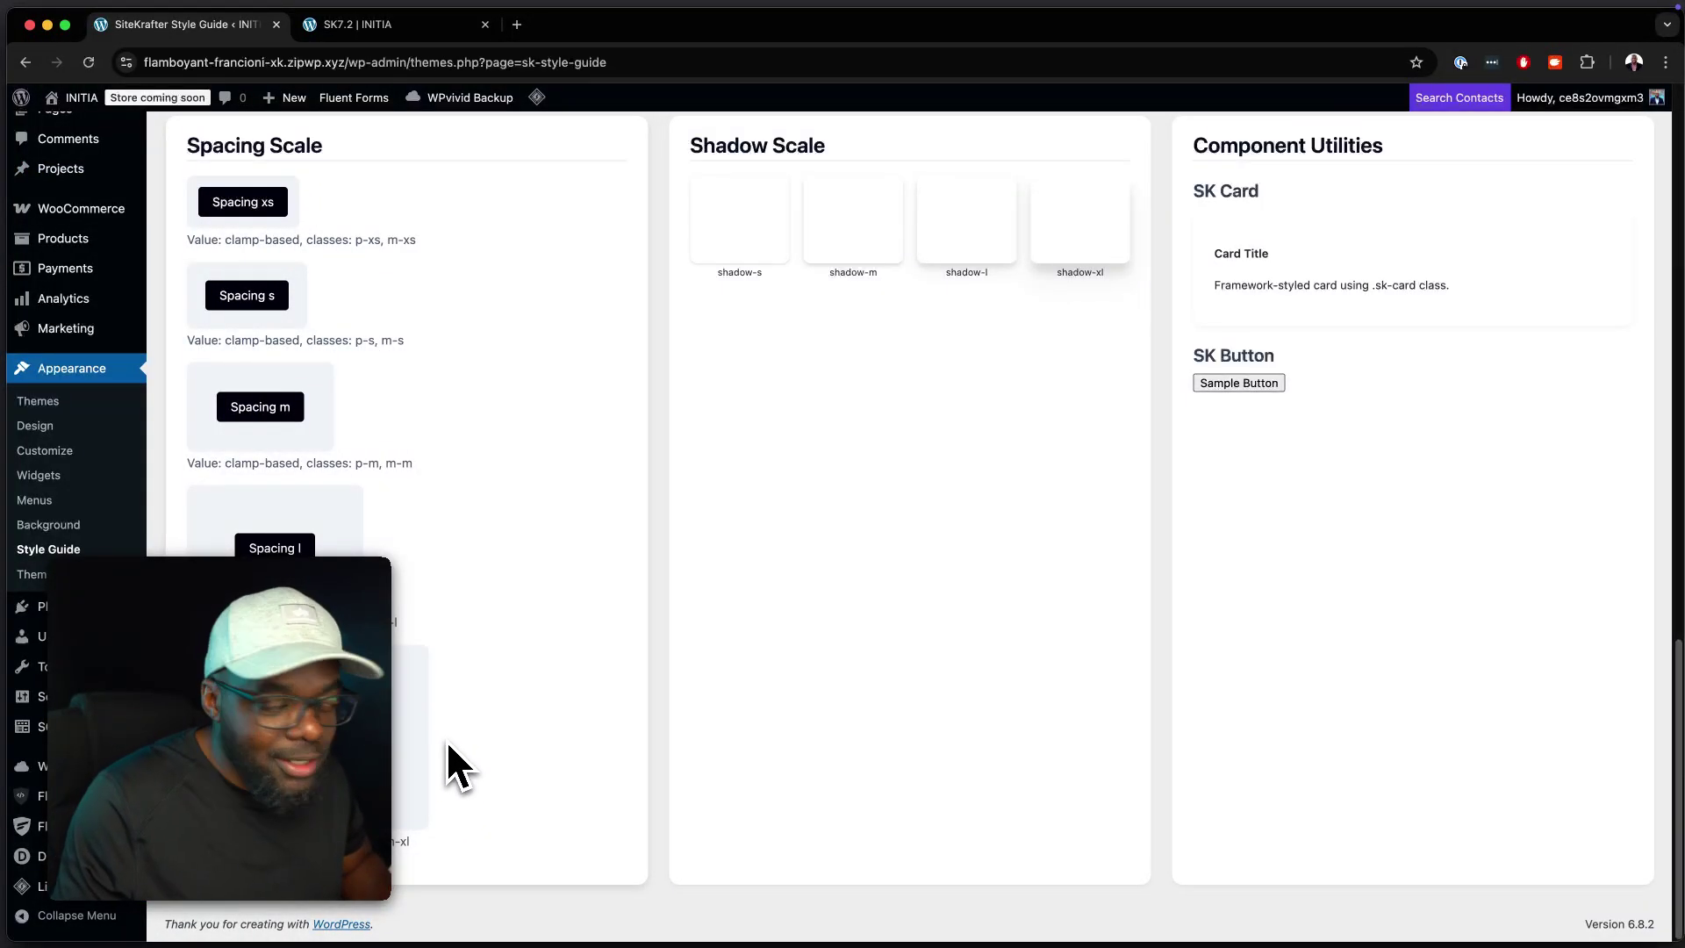
scroll(446, 760, "up", 3)
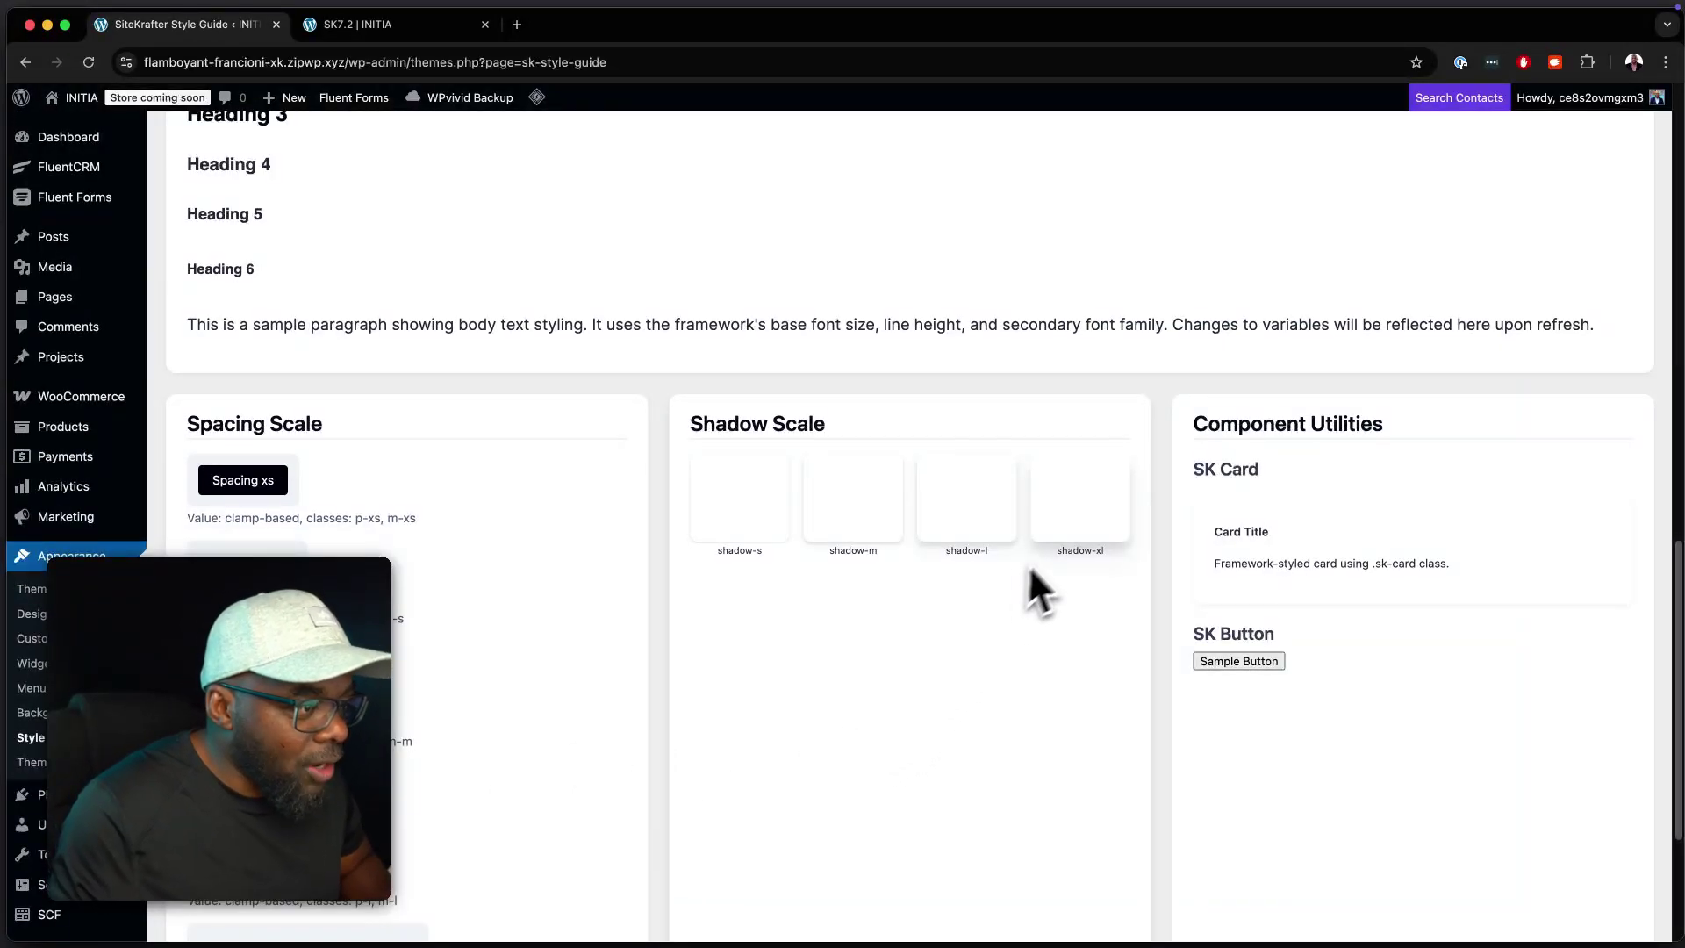
scroll(427, 593, "up", 15)
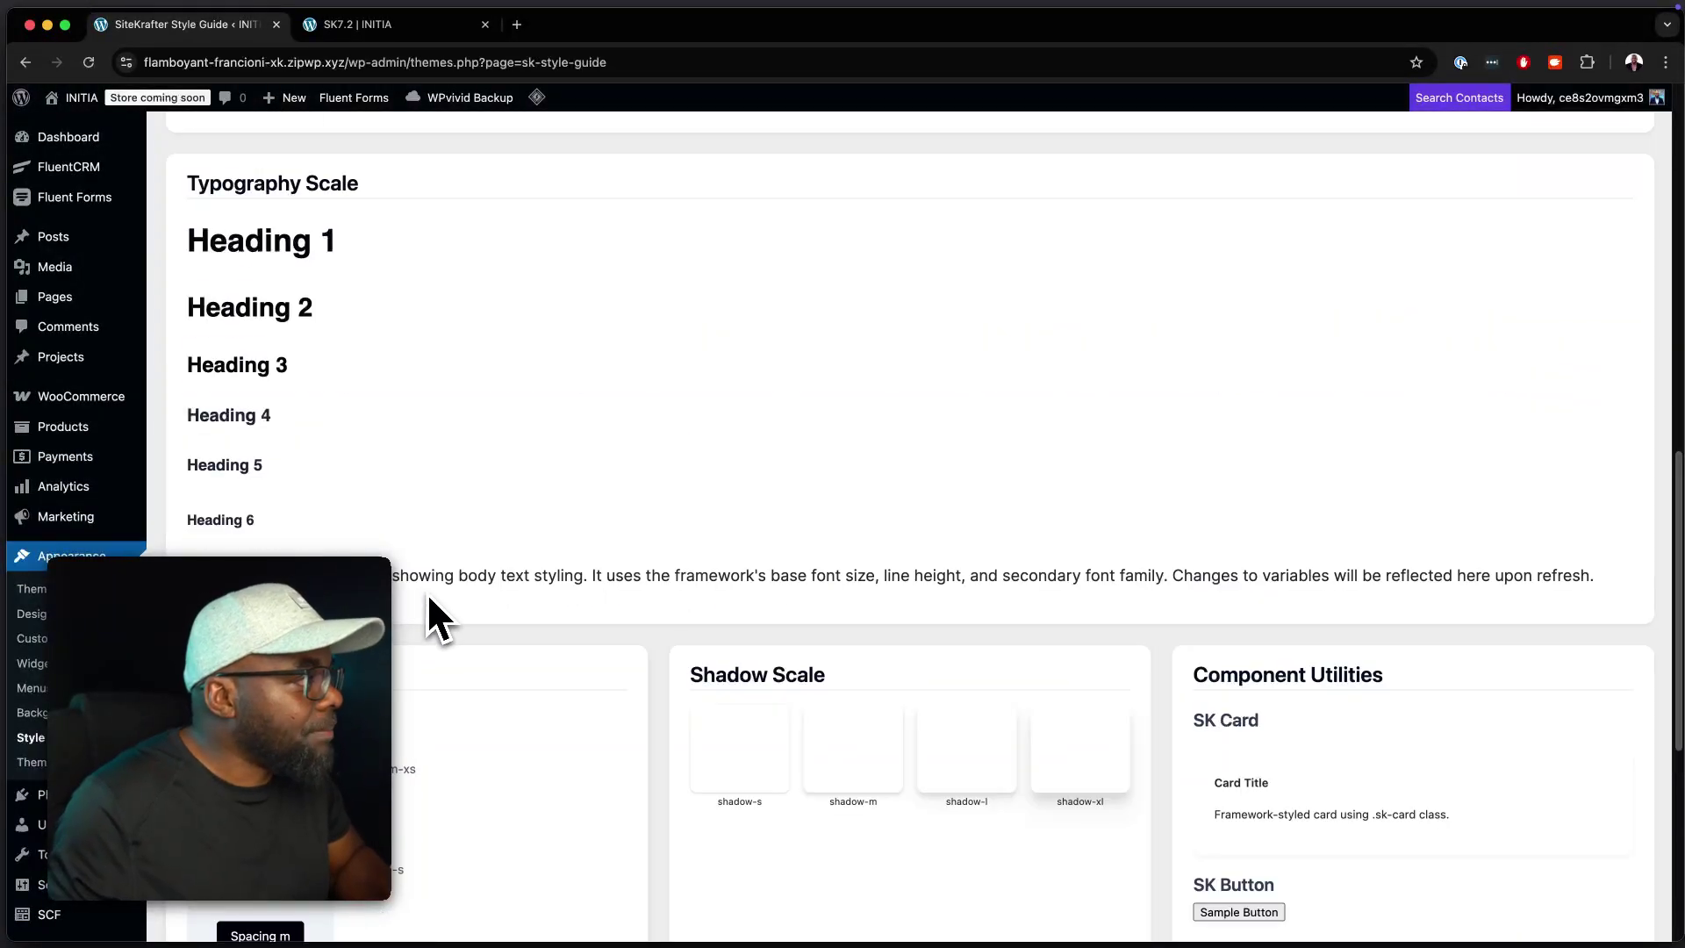
scroll(394, 535, "up", 2)
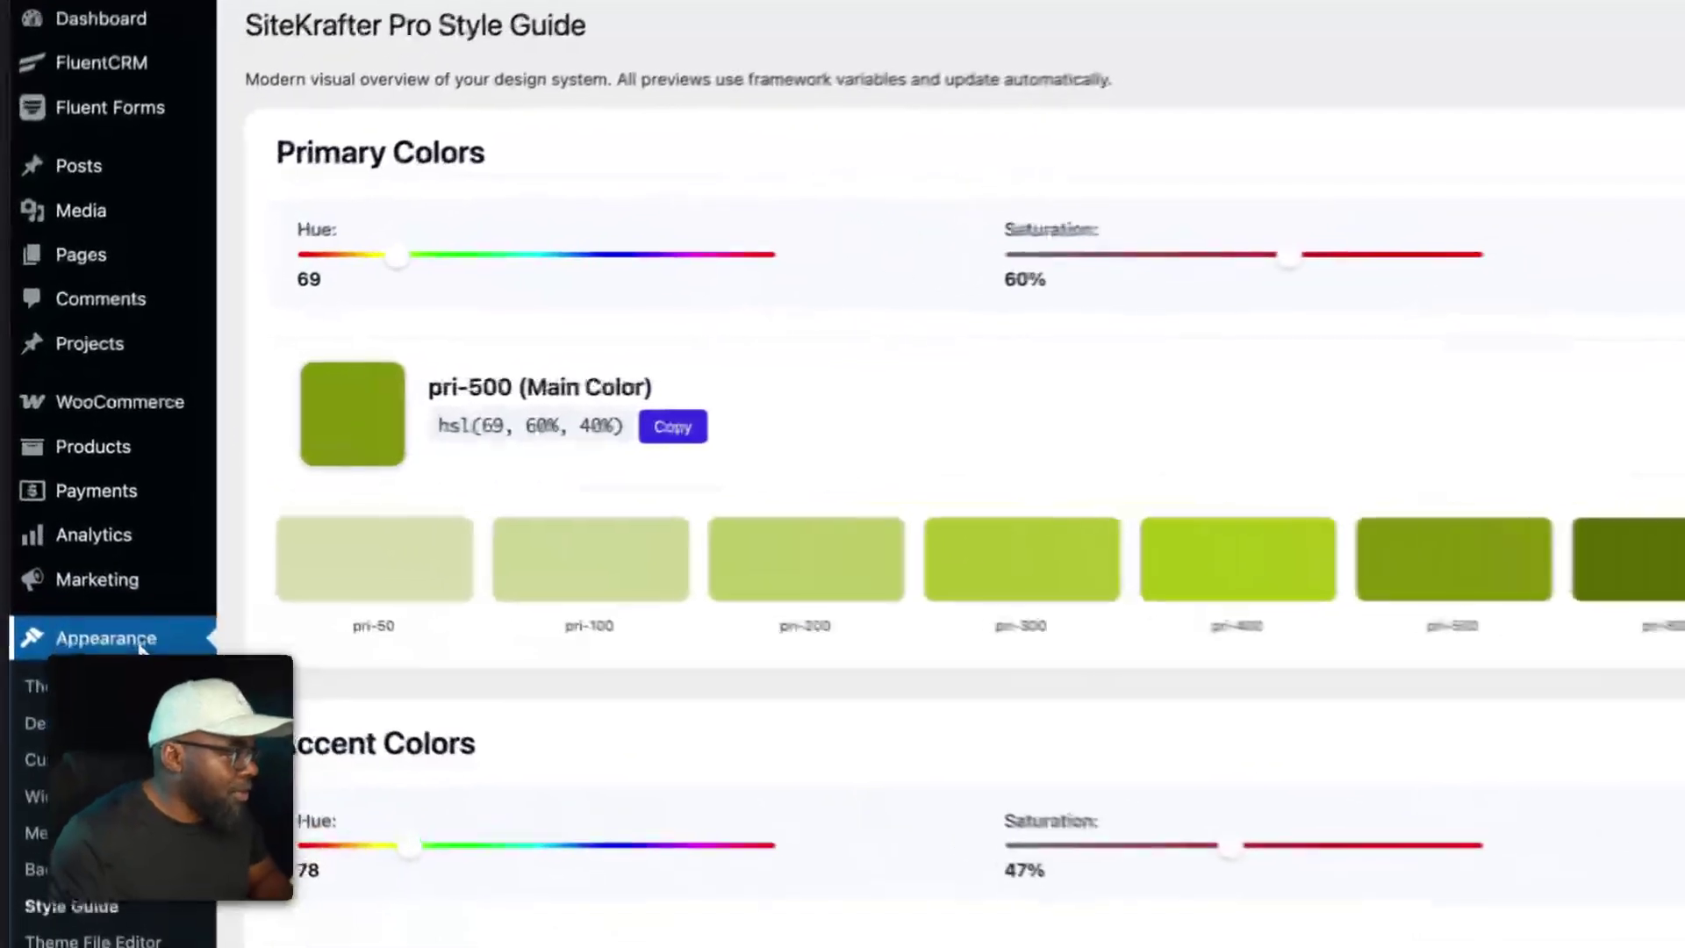
Step: Check SiteKrafter-Pro under Appearance > Themes, then create a new page via Pages > Add Page
left_click(92, 562)
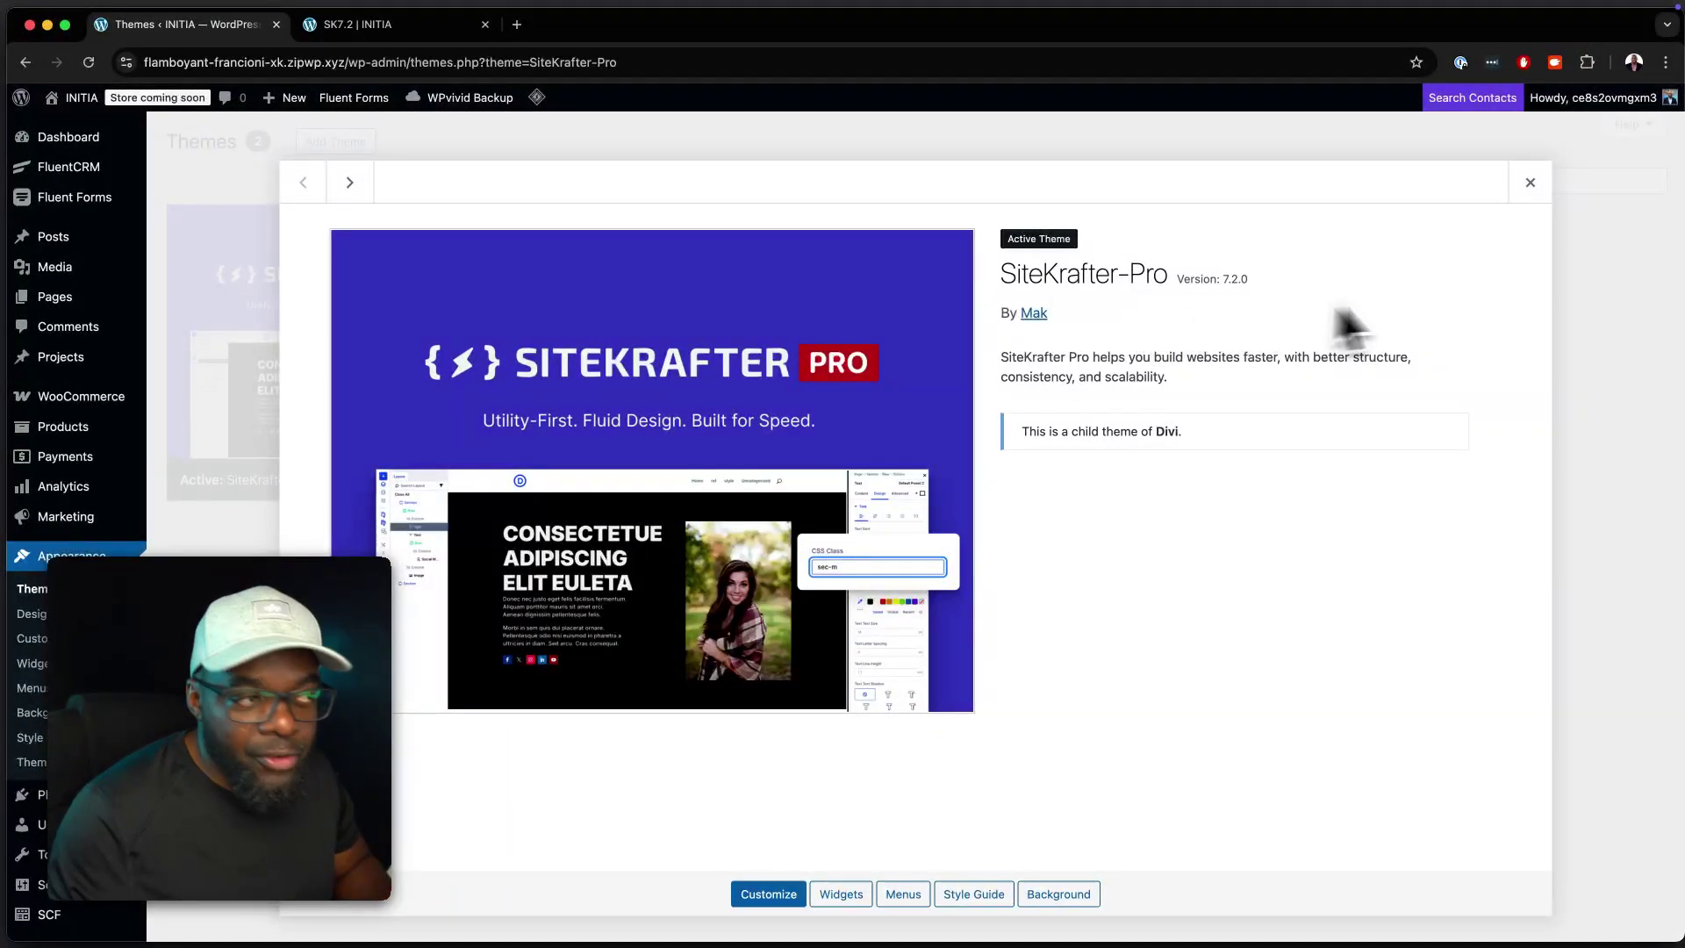
left_click(1598, 301)
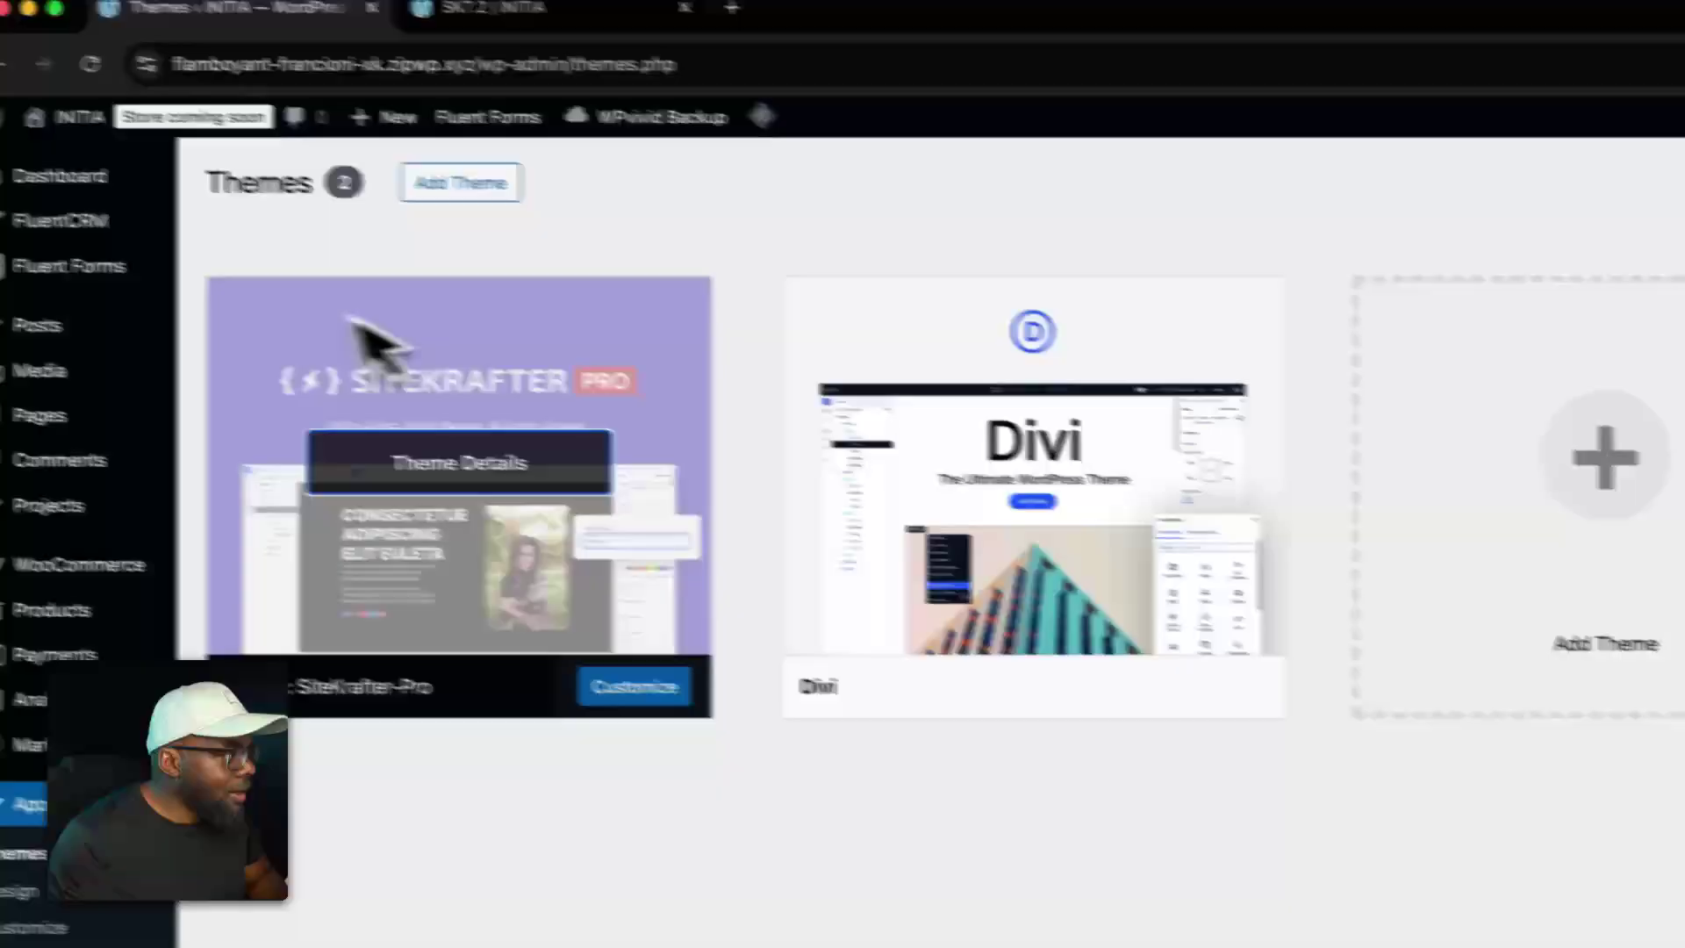
mouse_move(145, 417)
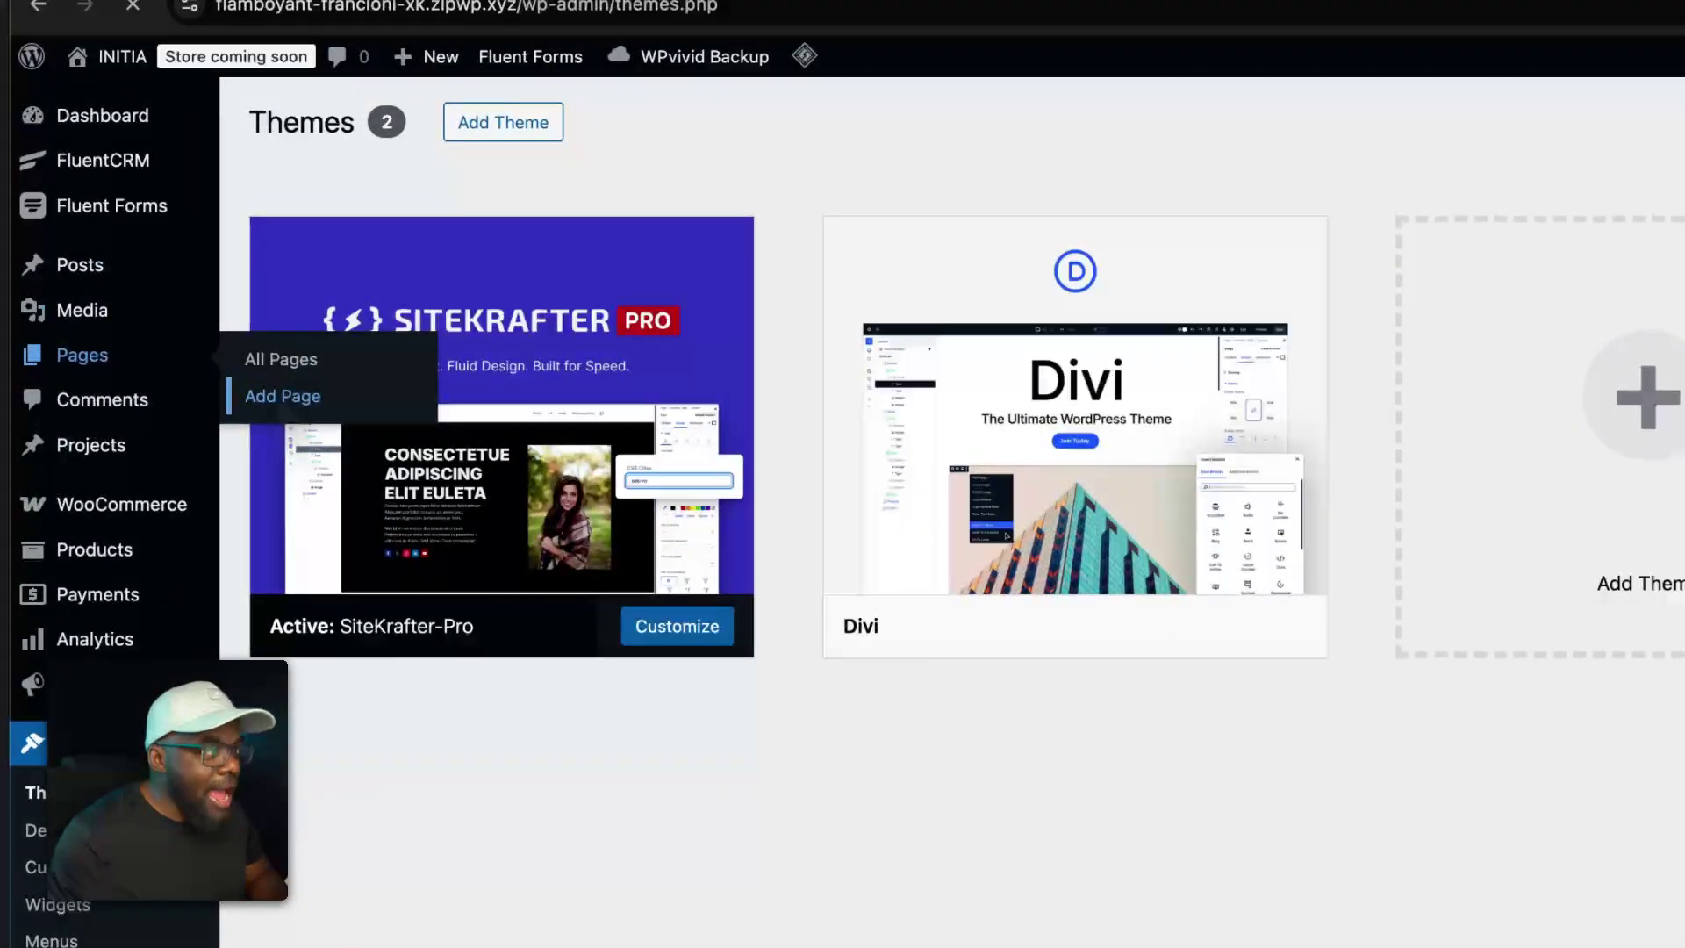
left_click(188, 325)
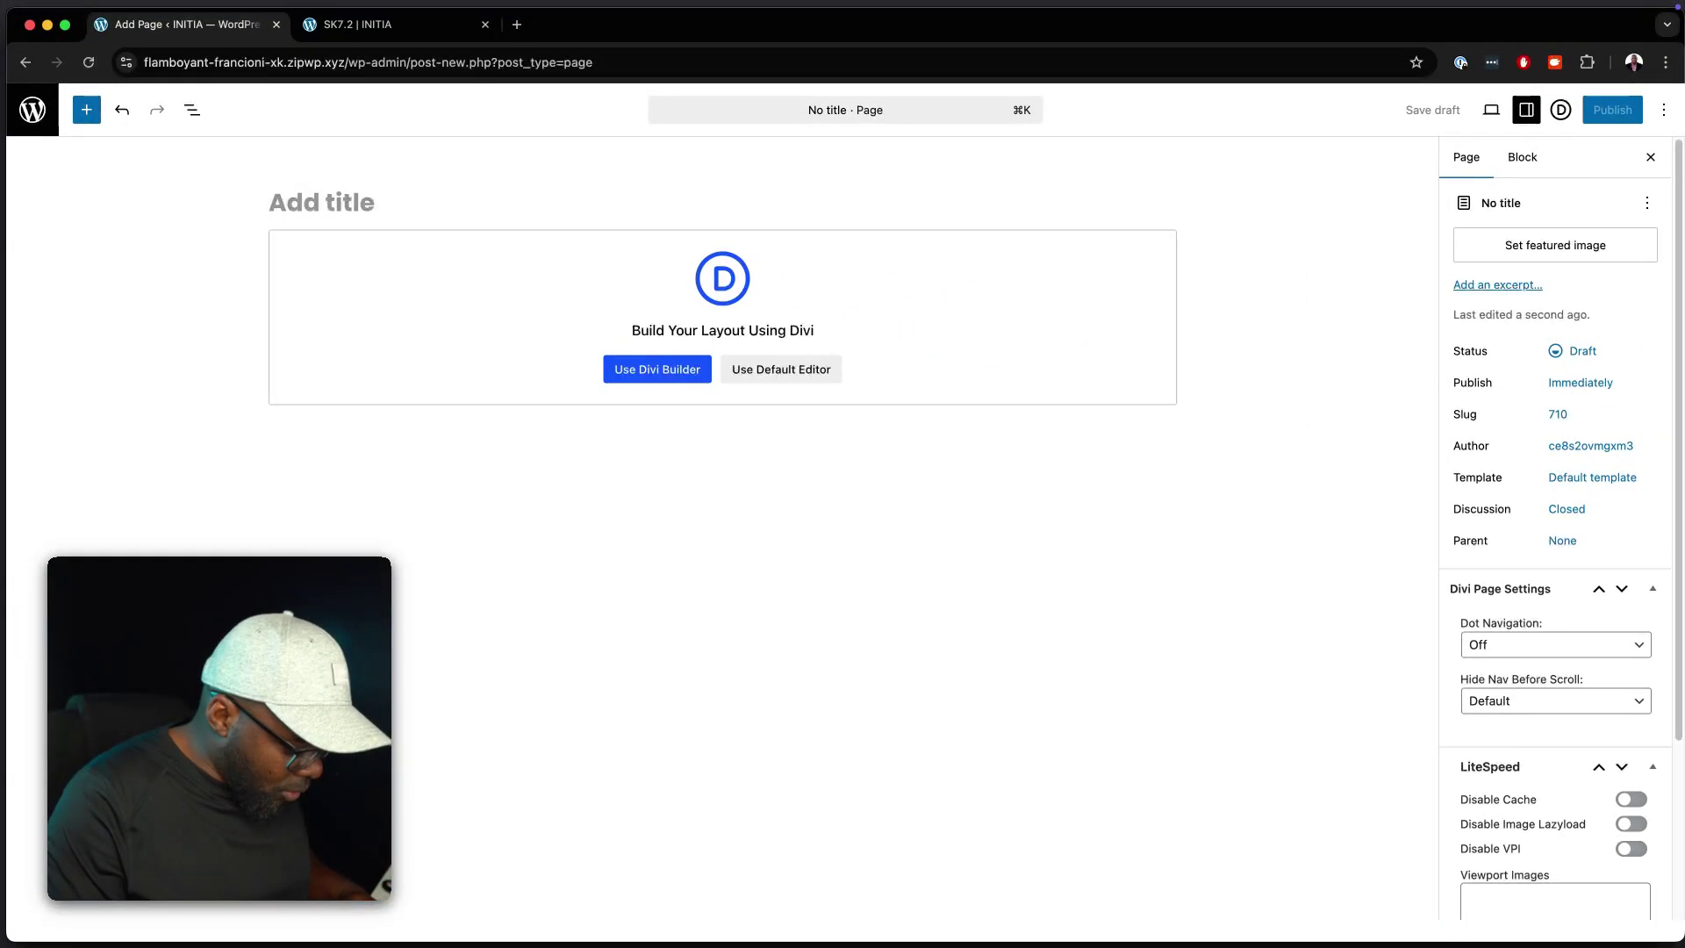
Step: Title the new page SK72 and choose Use Divi Builder
type("SK72")
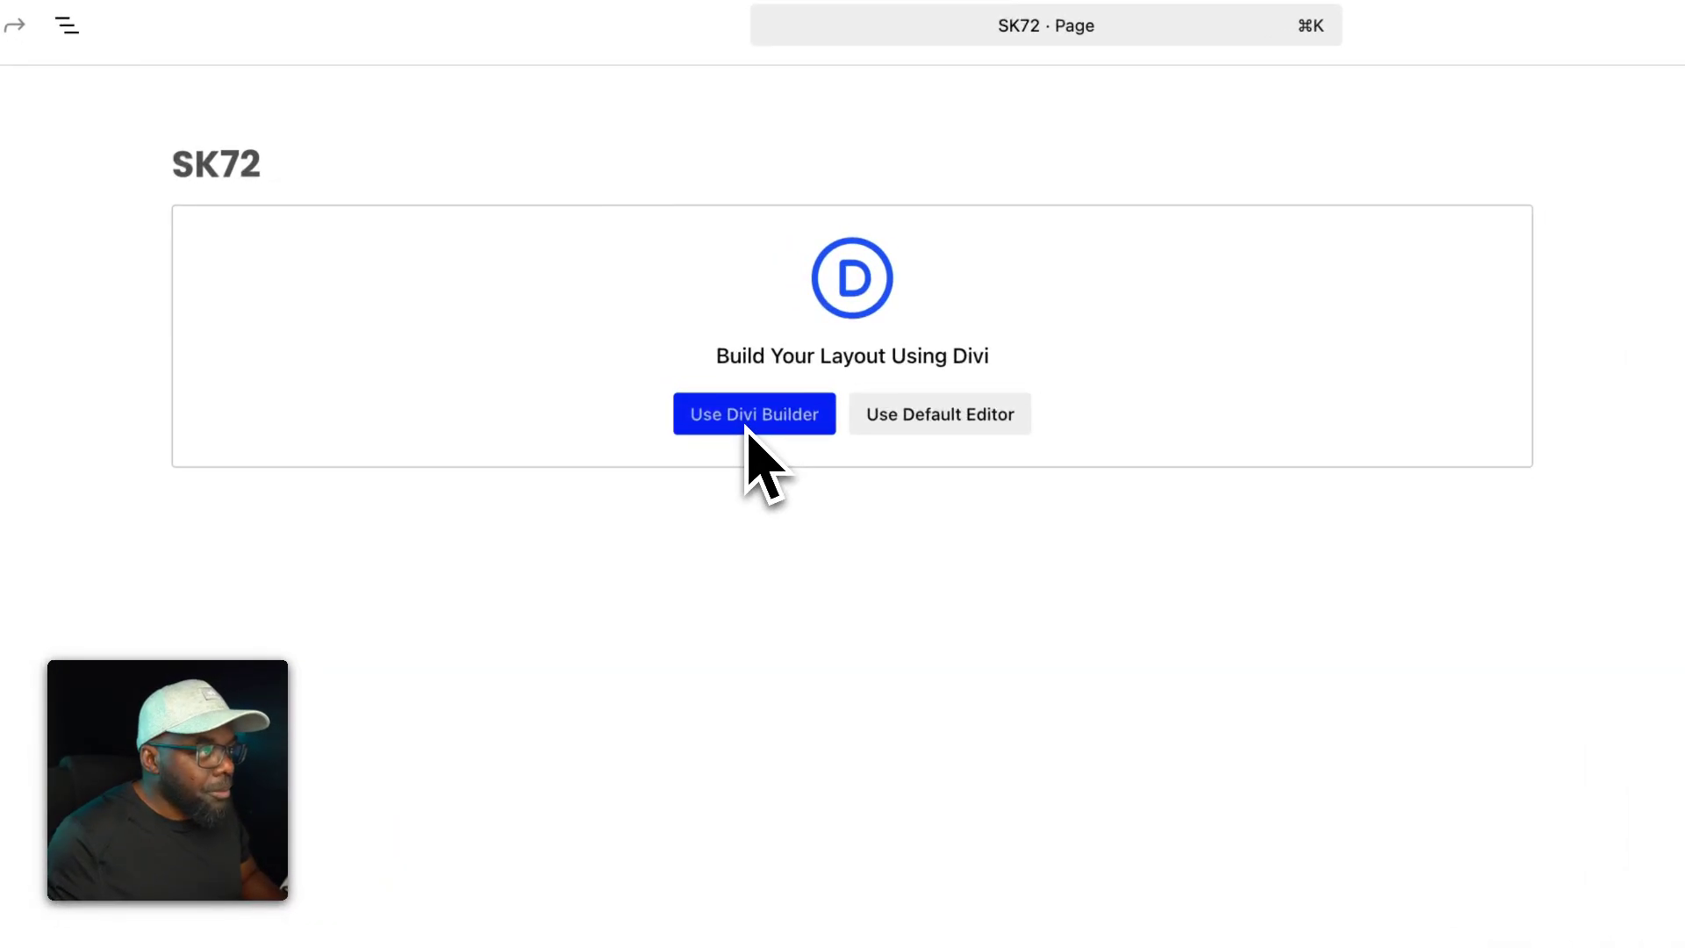
left_click(748, 421)
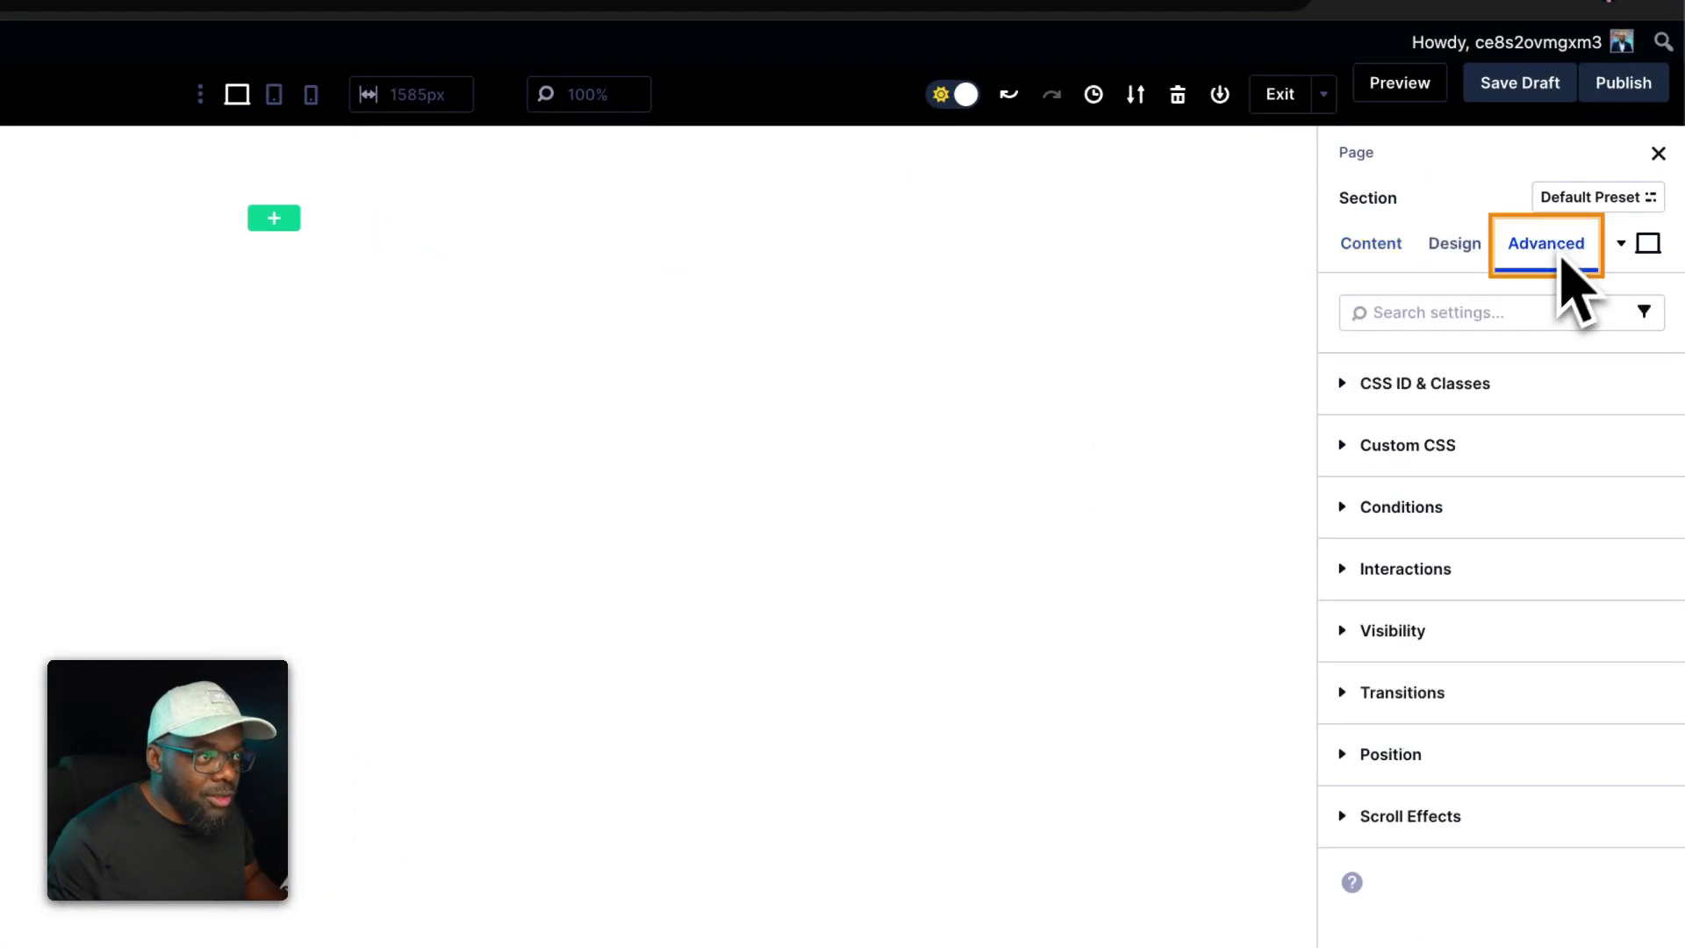
Step: Give the section the CSS class section-padding-xl, replacing the first-picked section-padding-l
left_click(1492, 390)
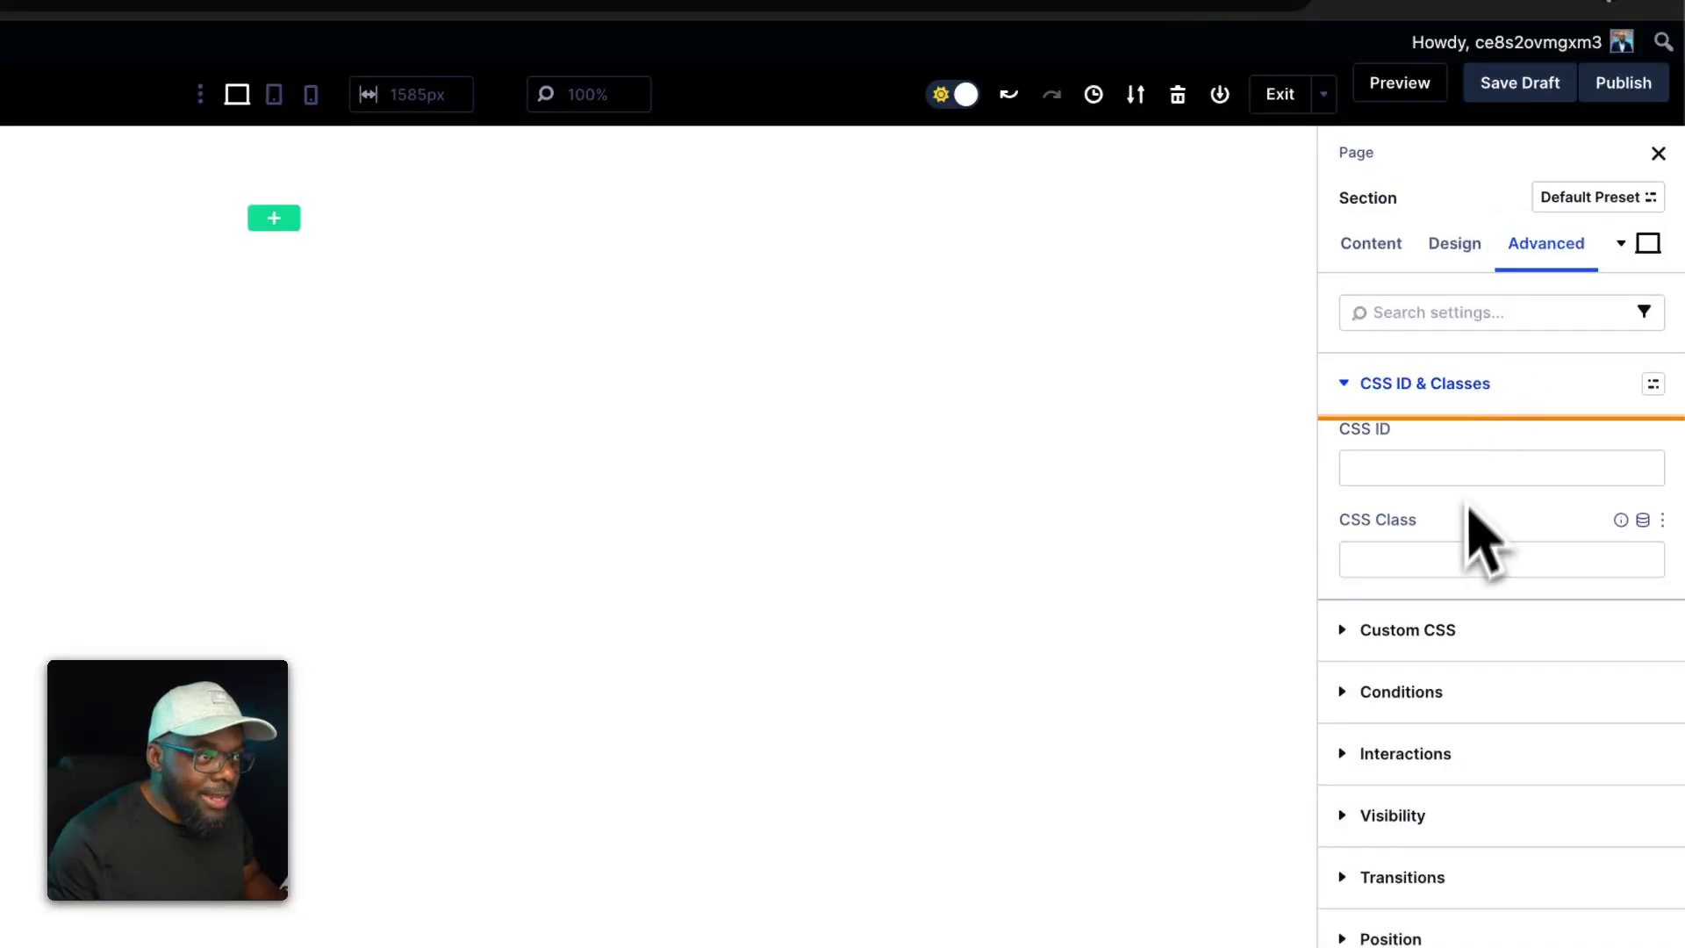
left_click(1444, 573)
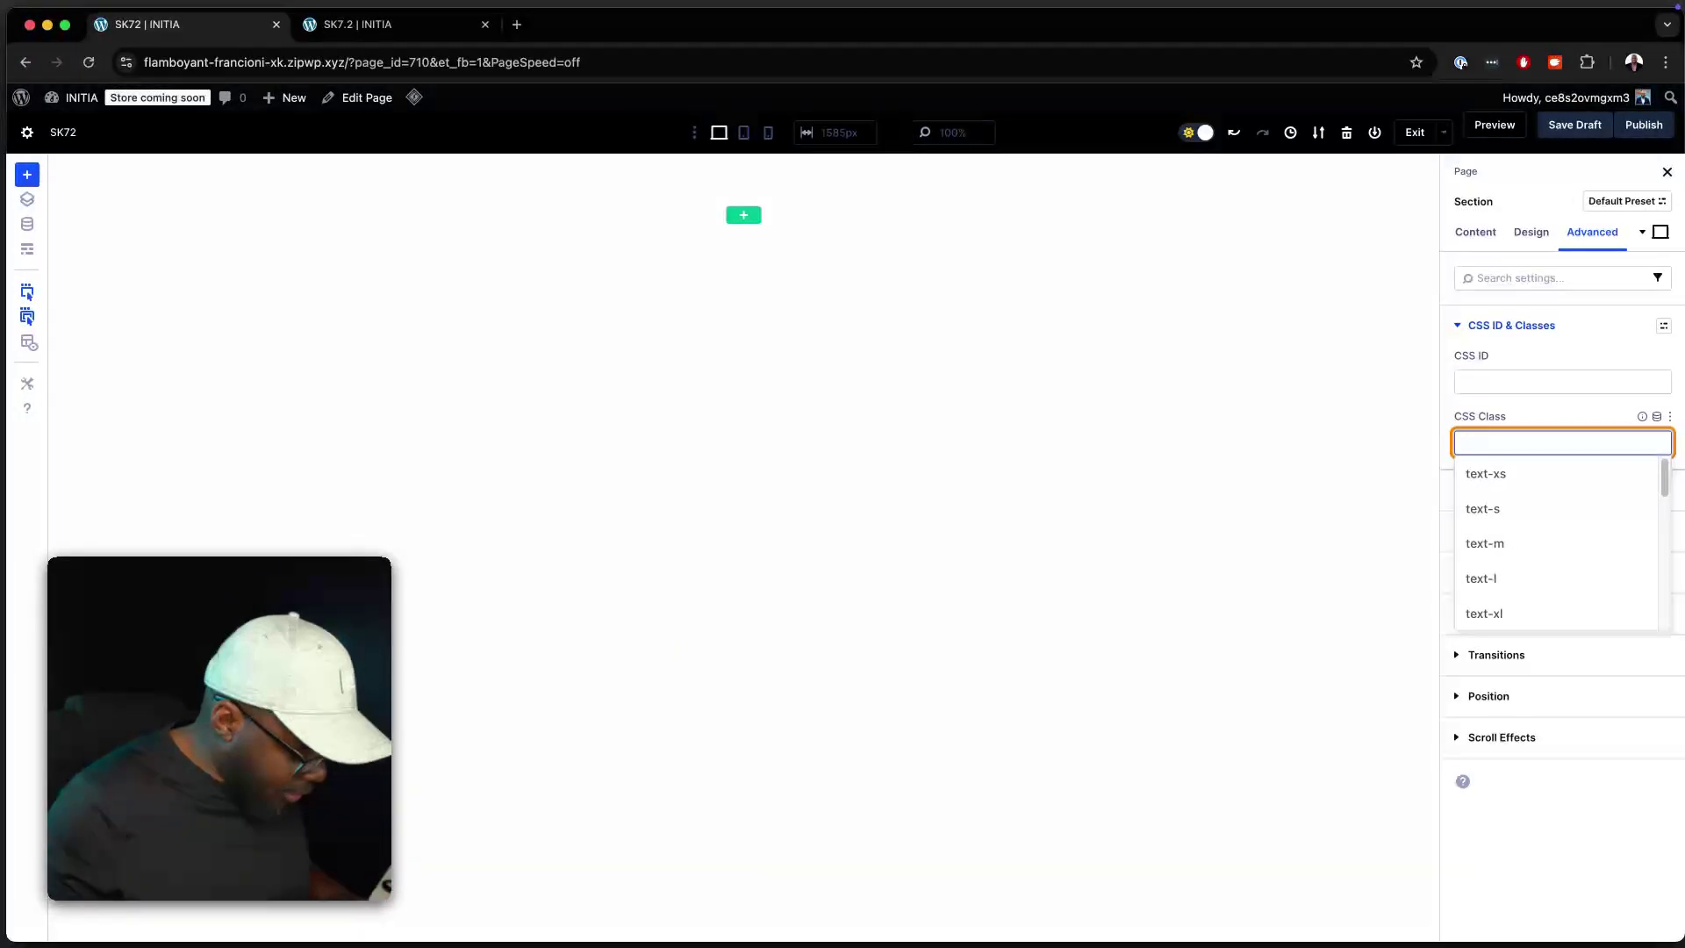
type("se")
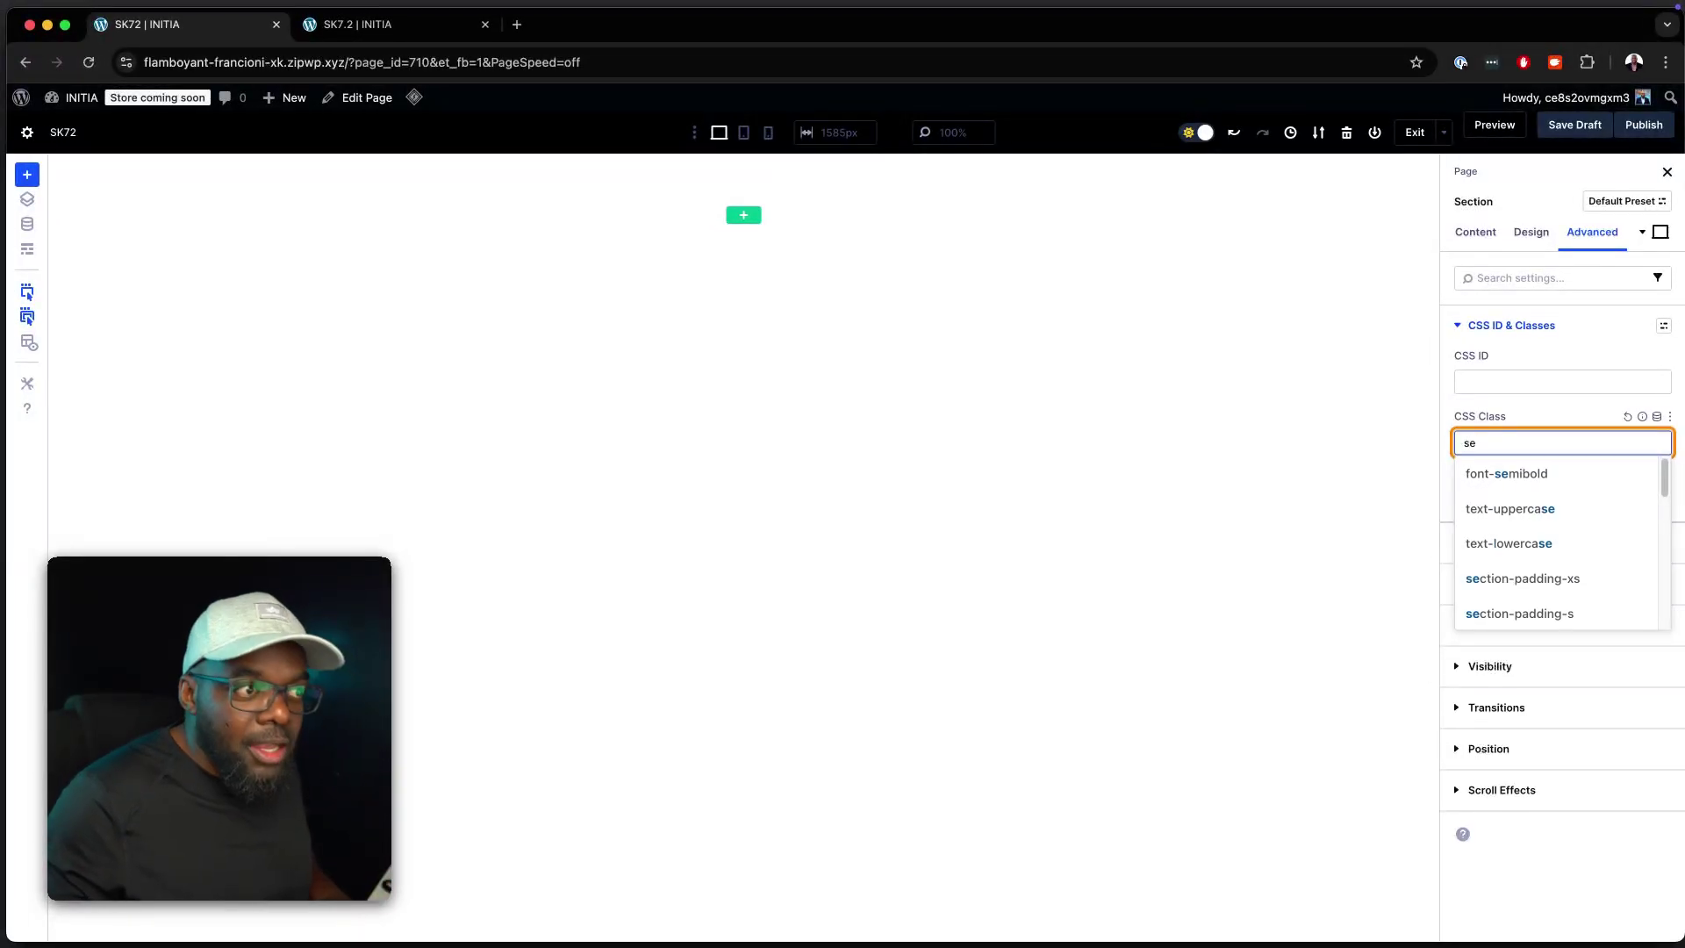
type("c")
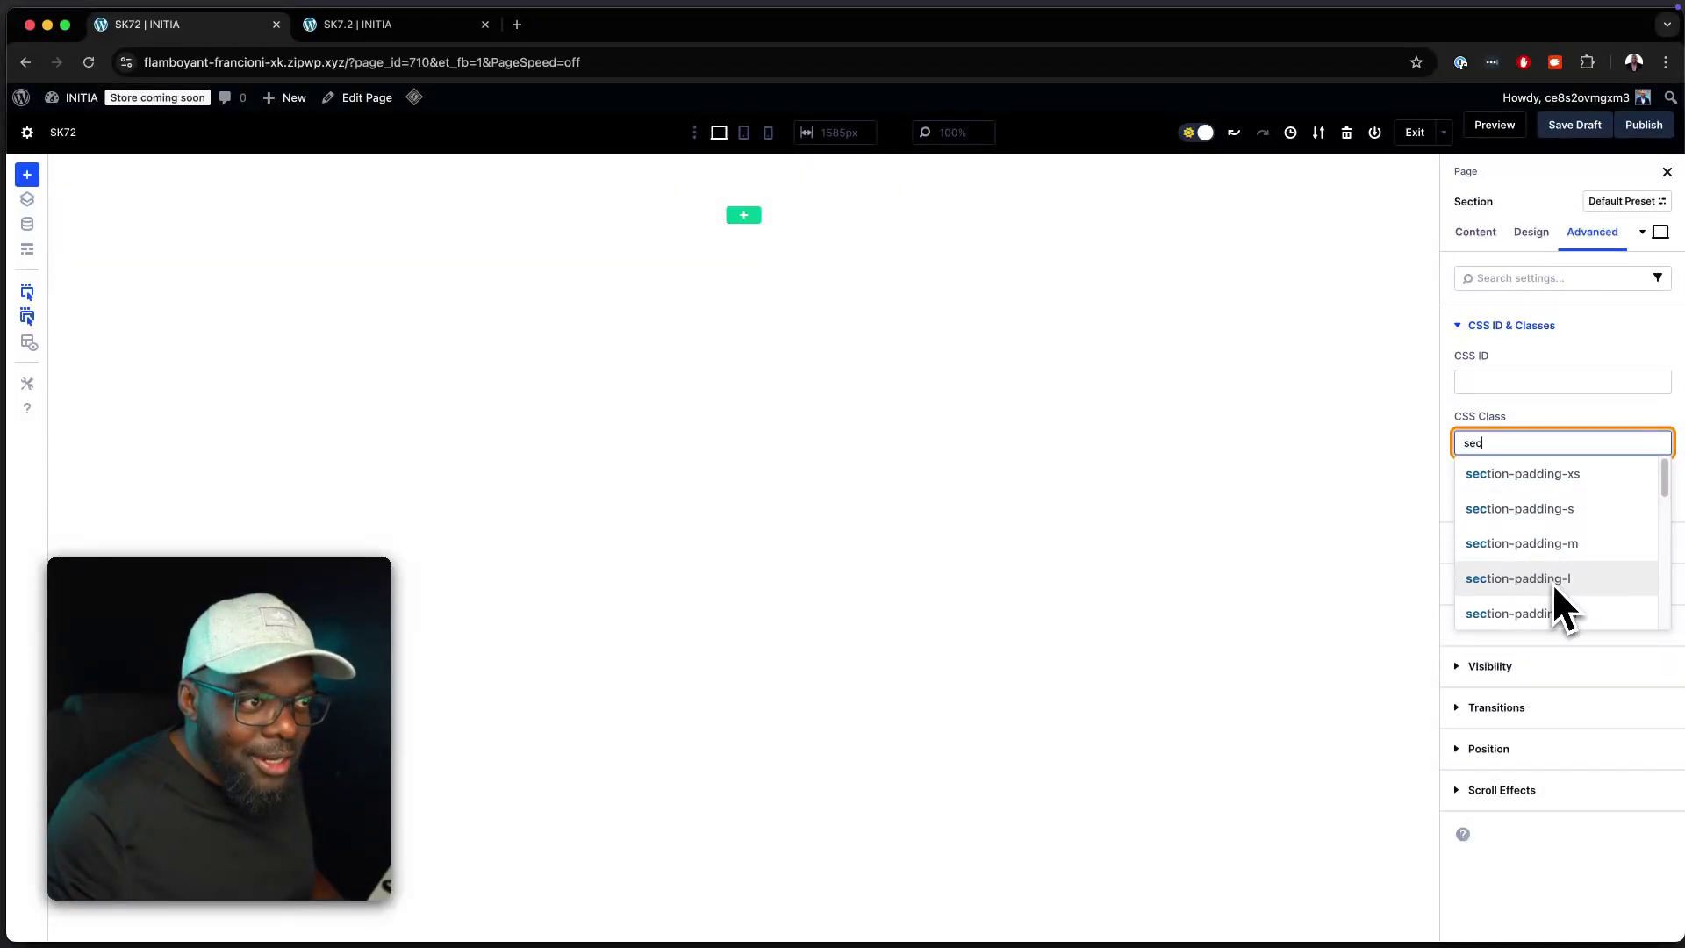
left_click(1552, 579)
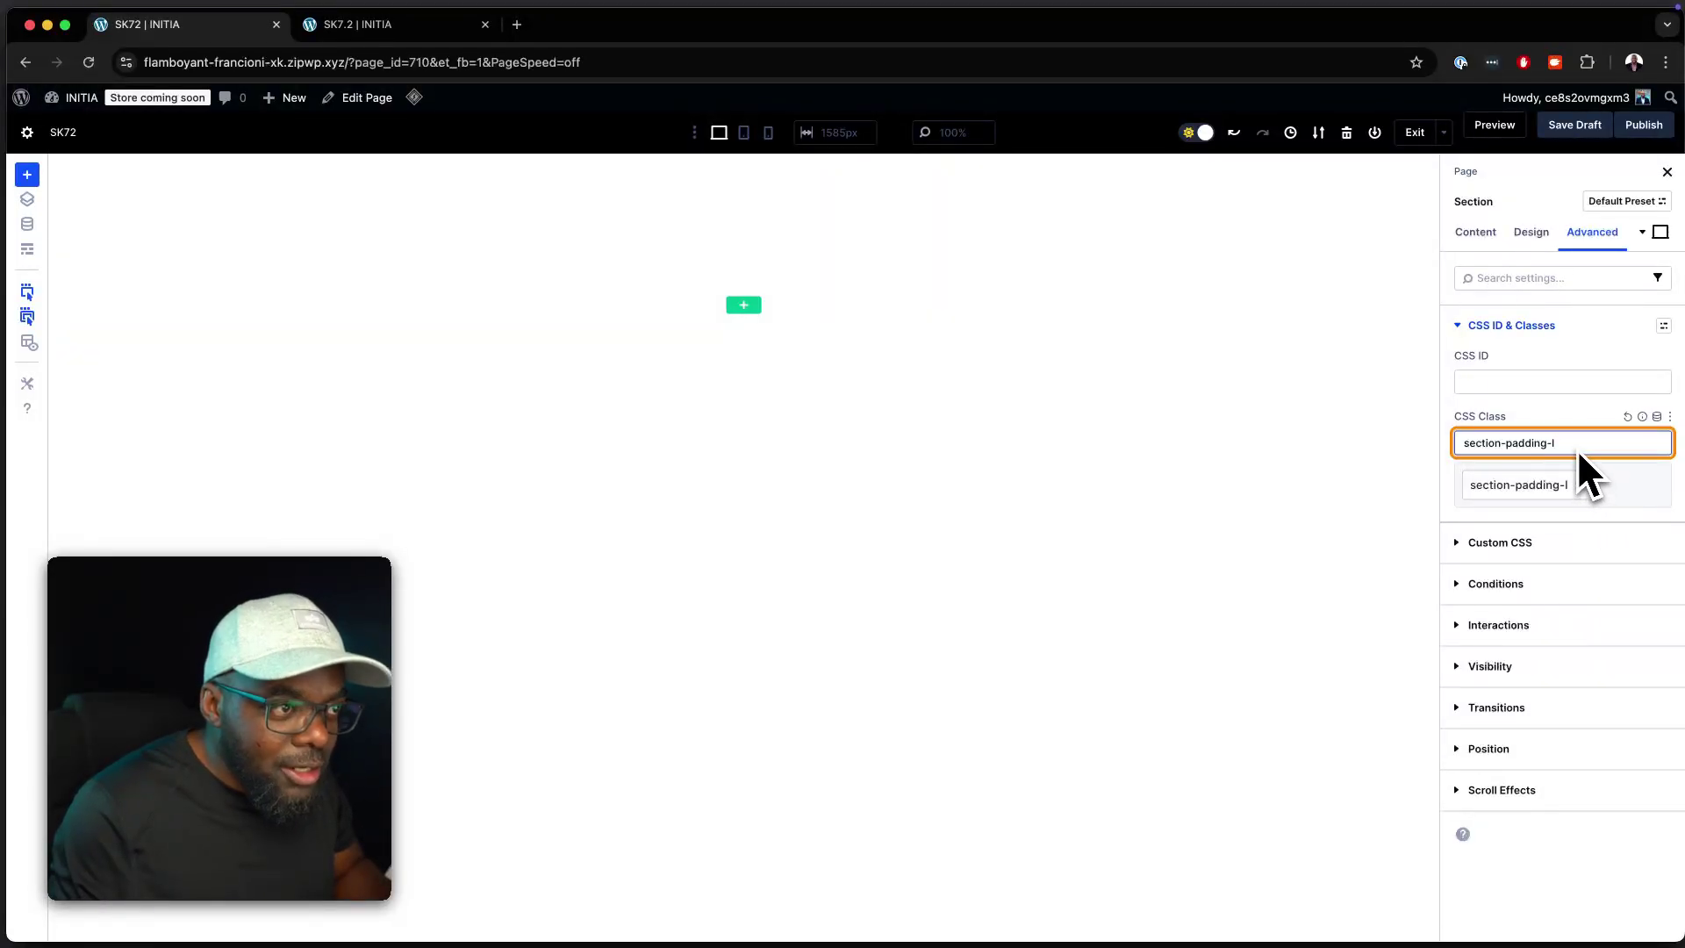
key("BackSpace")
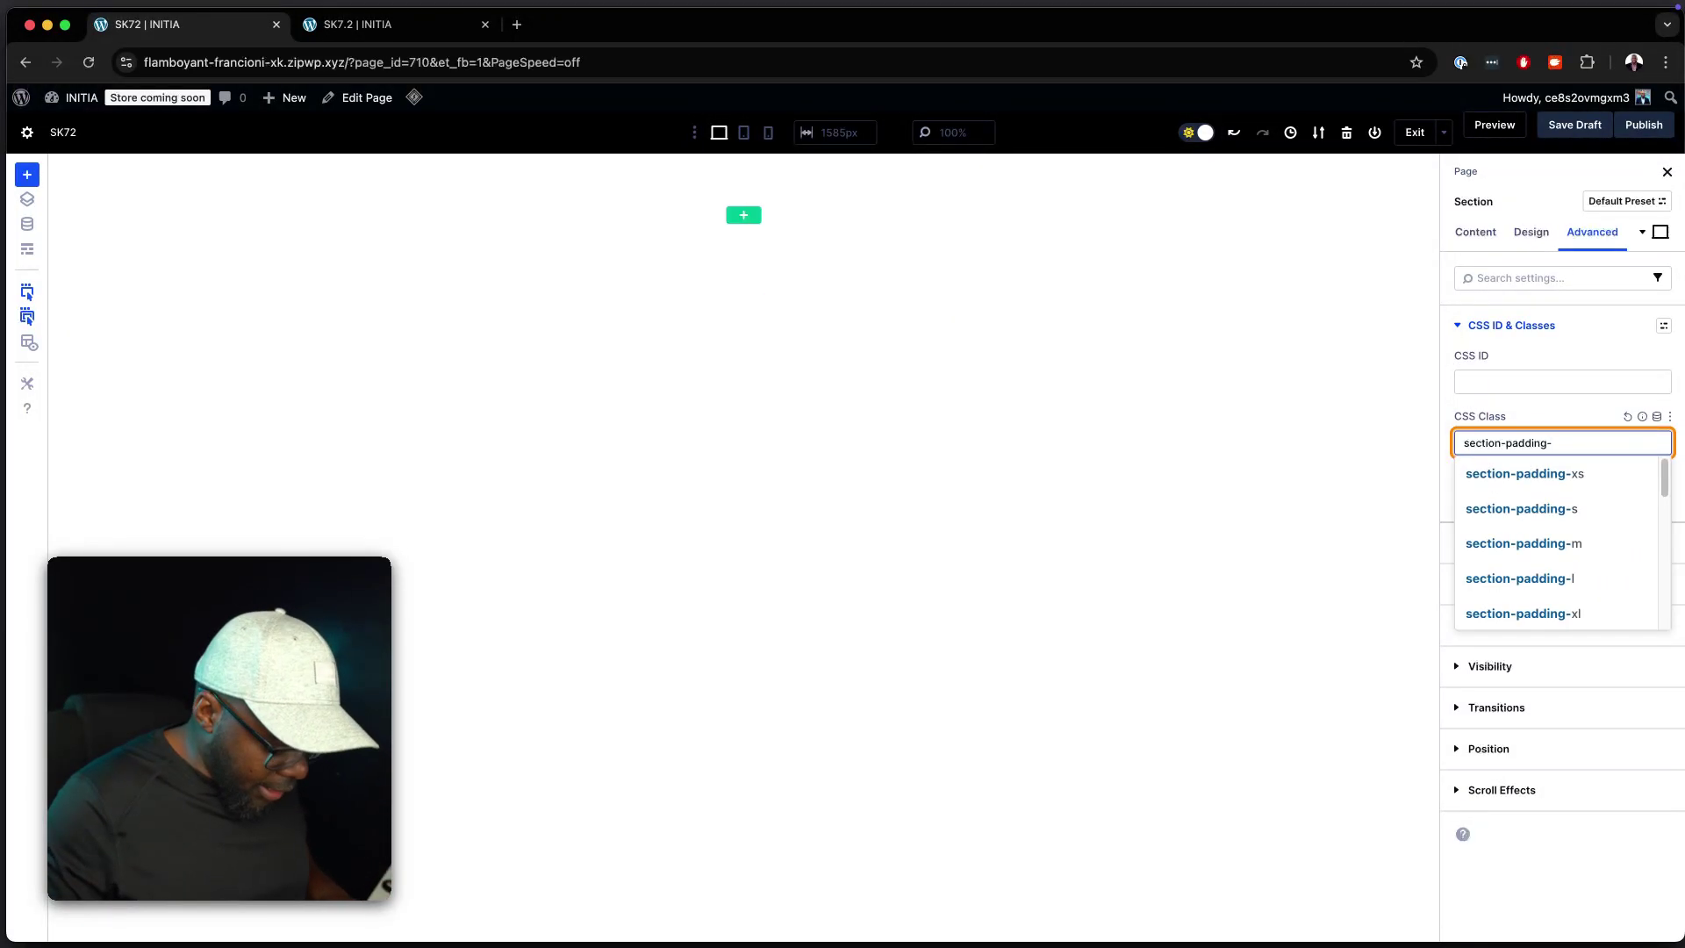
type("xl")
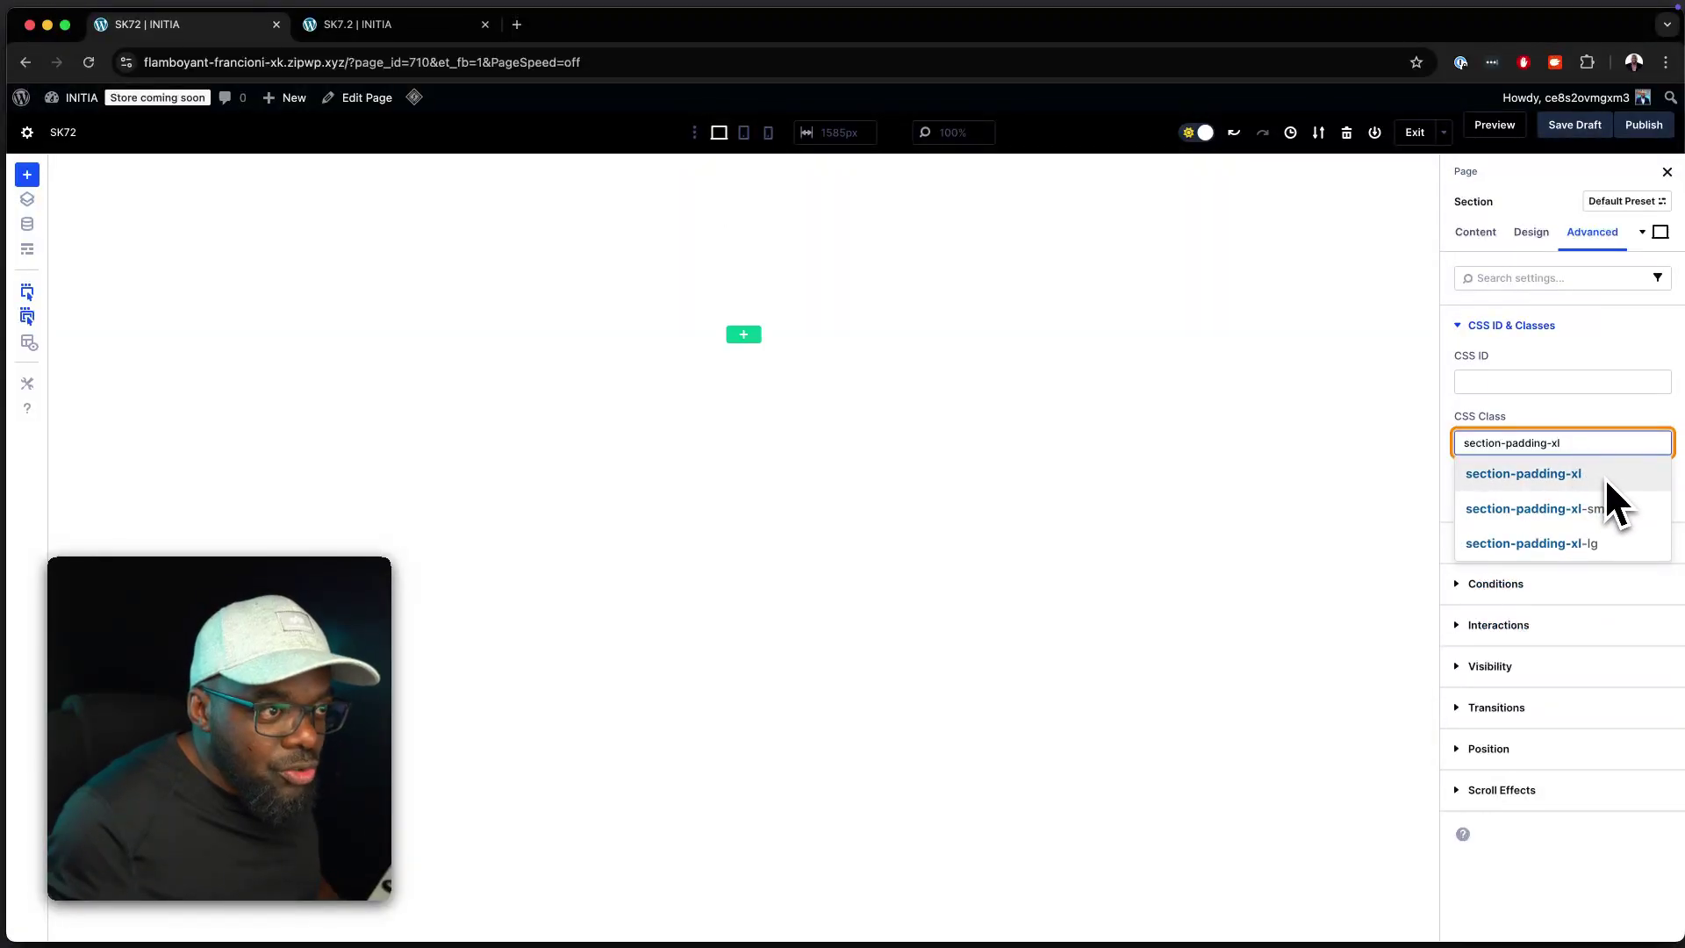
left_click(1606, 478)
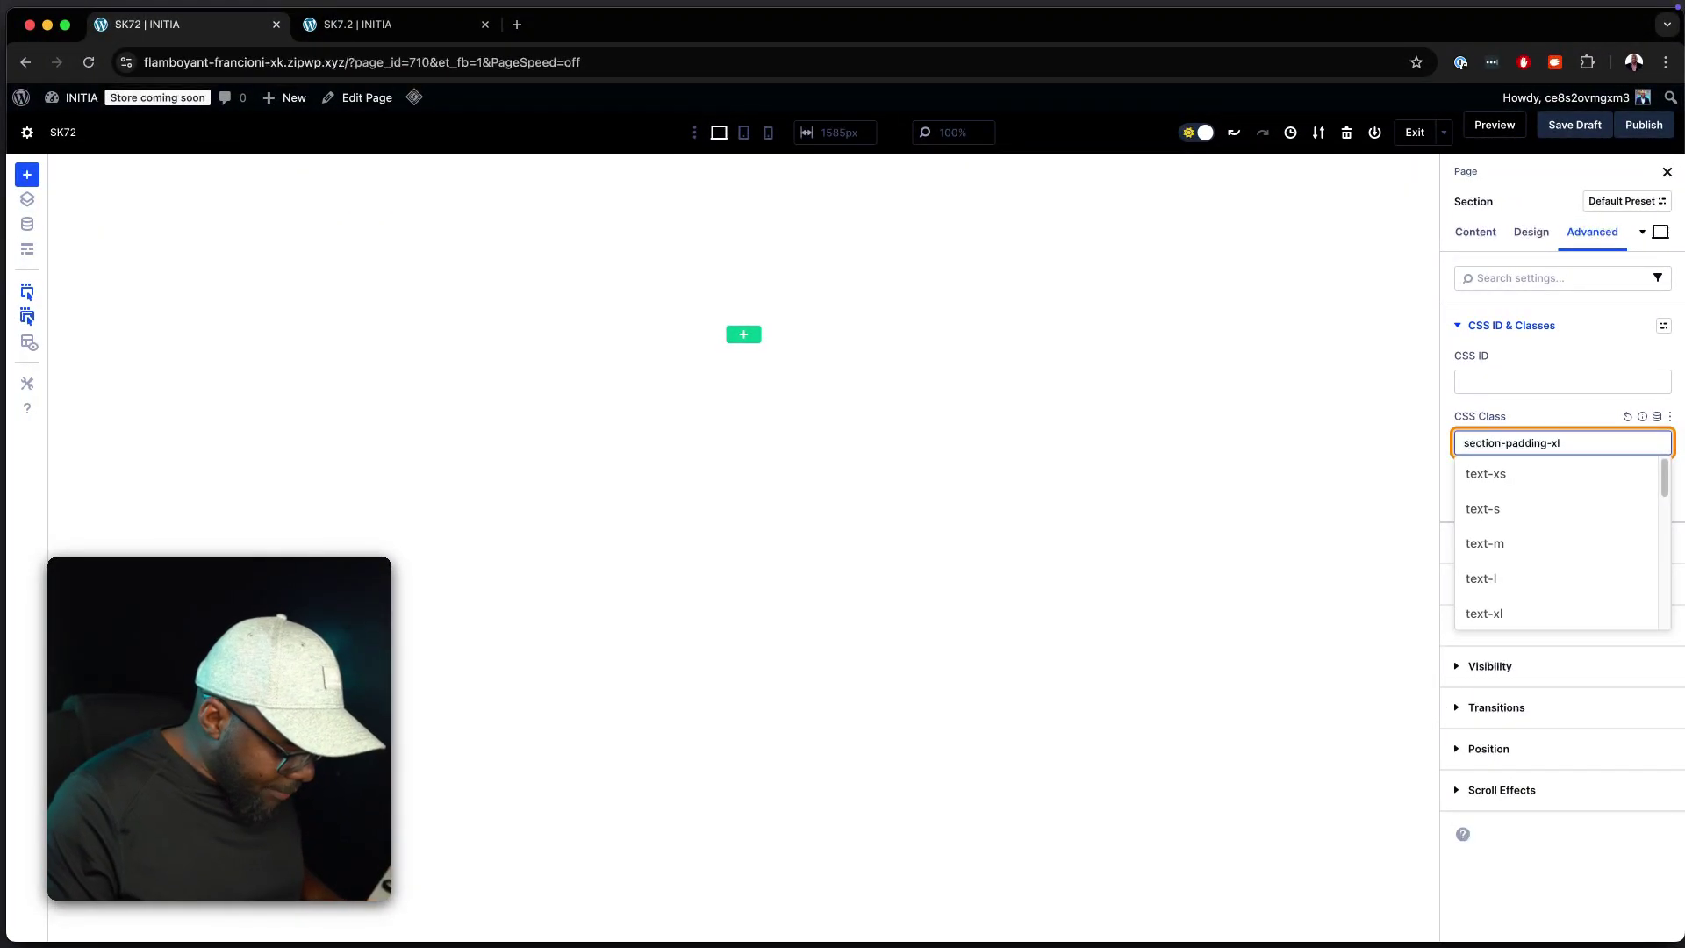
Step: Add bg-gray-100 after section-padding-xl, briefly trying bg-gray-900 before reverting to 100
type("bg-gray")
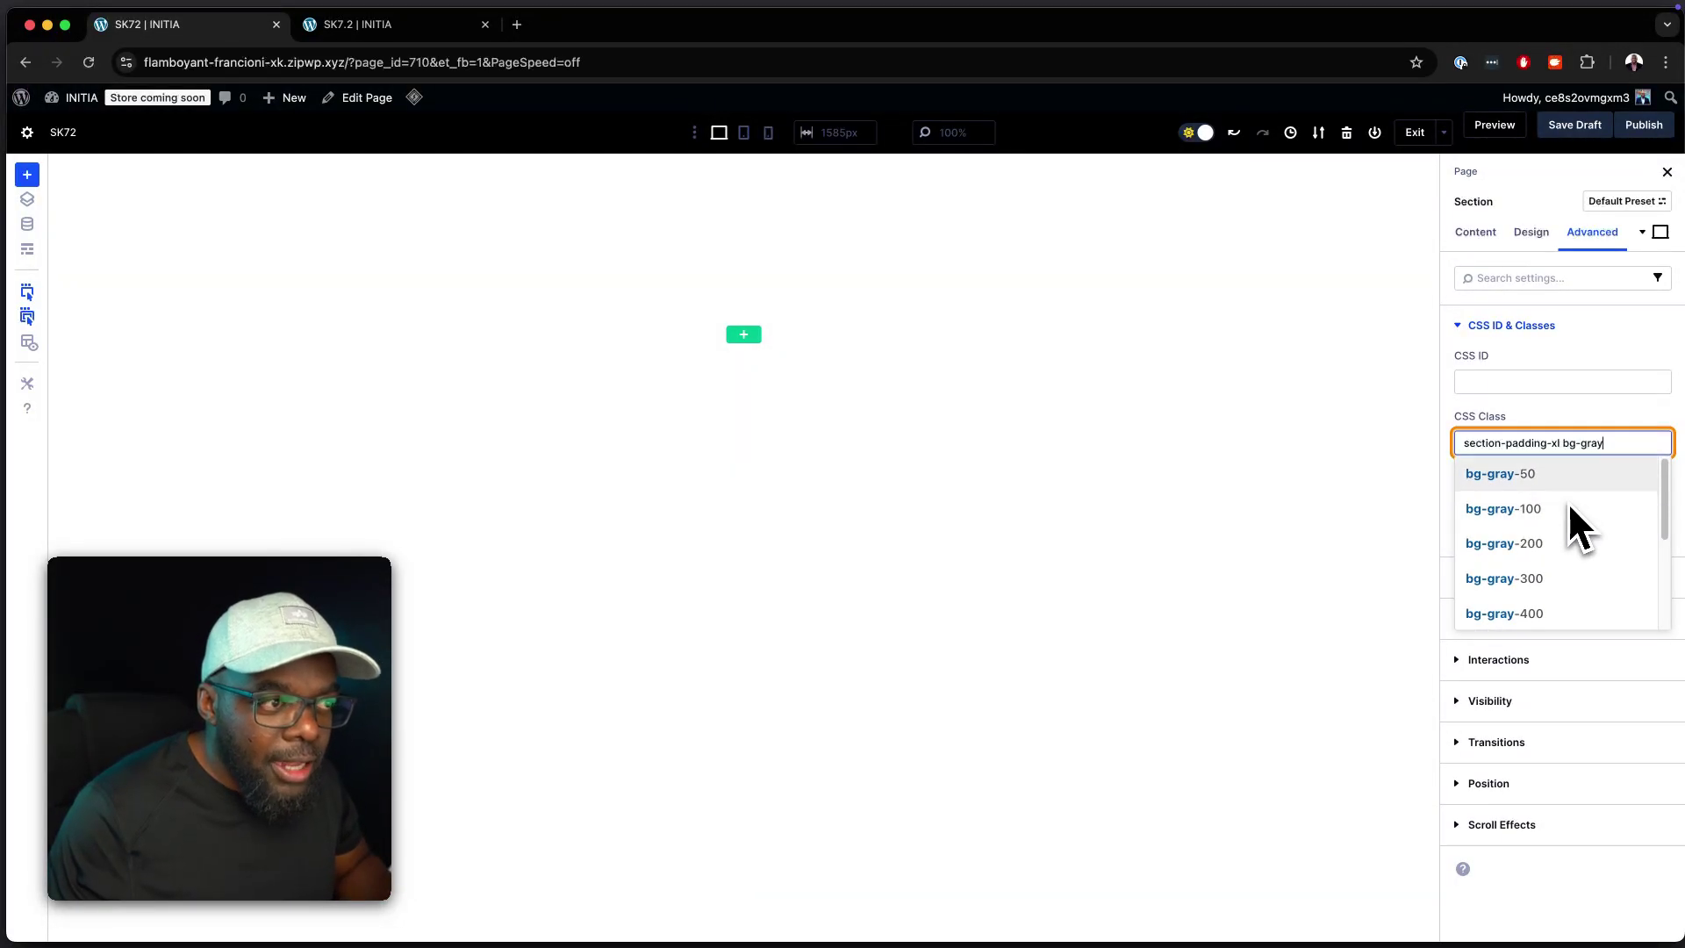
scroll(1571, 544, "down", 1)
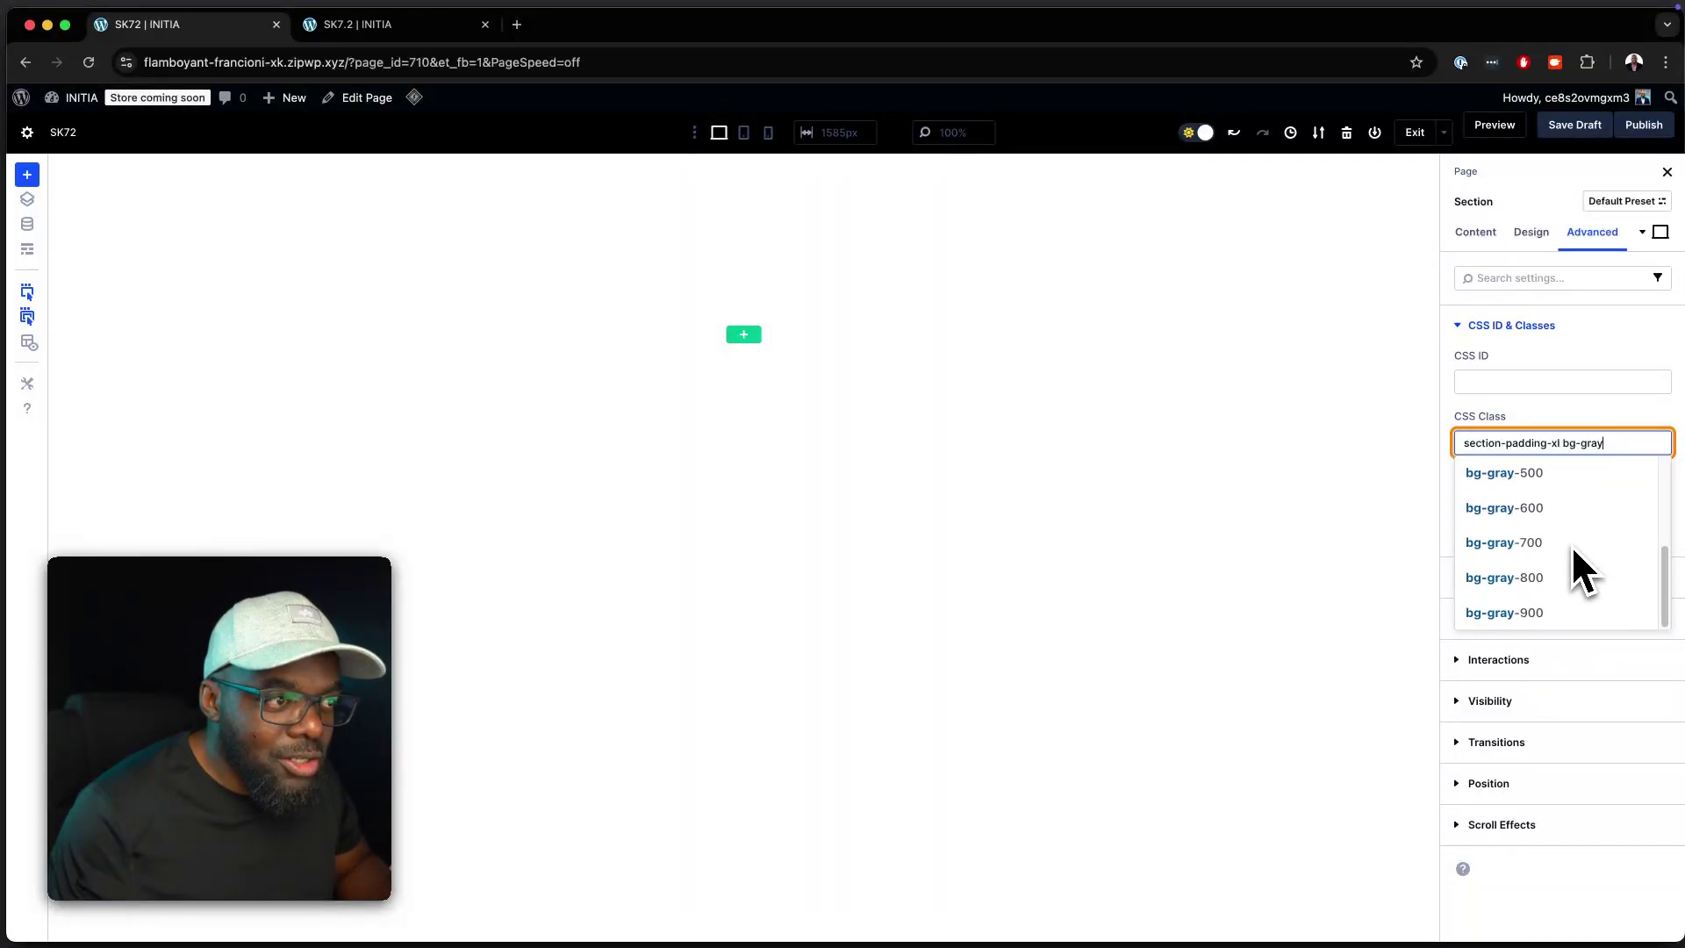
scroll(1571, 544, "up", 1)
left_click(1577, 509)
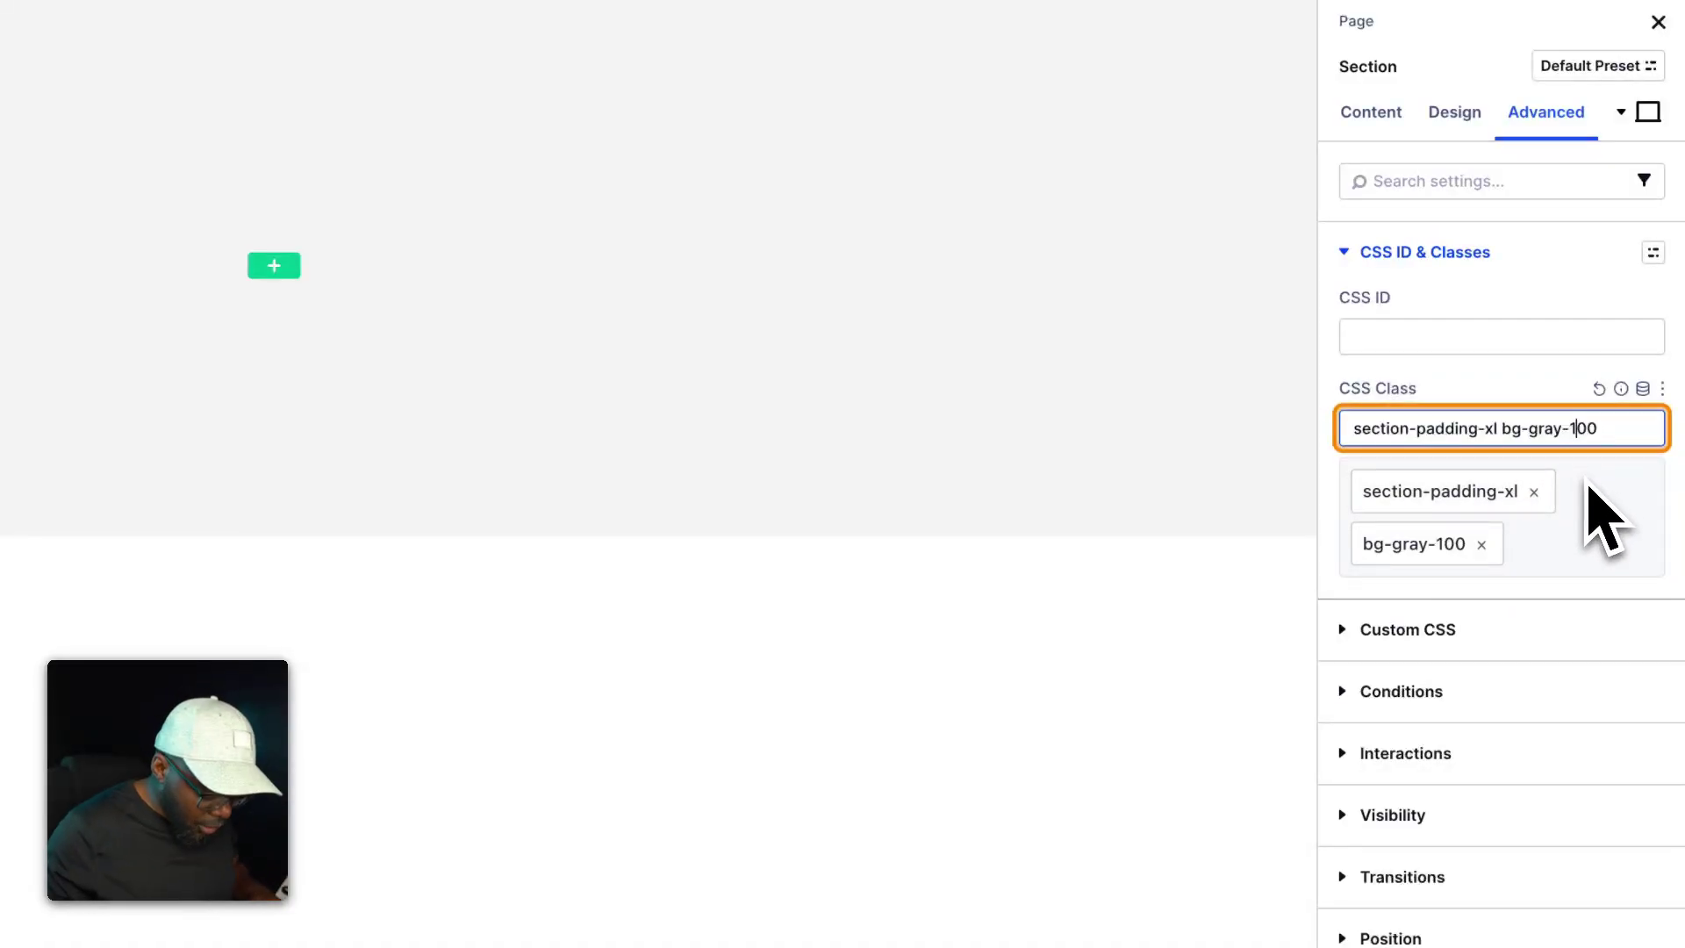
key("Left")
key("Left")
key("BackSpace")
type("9")
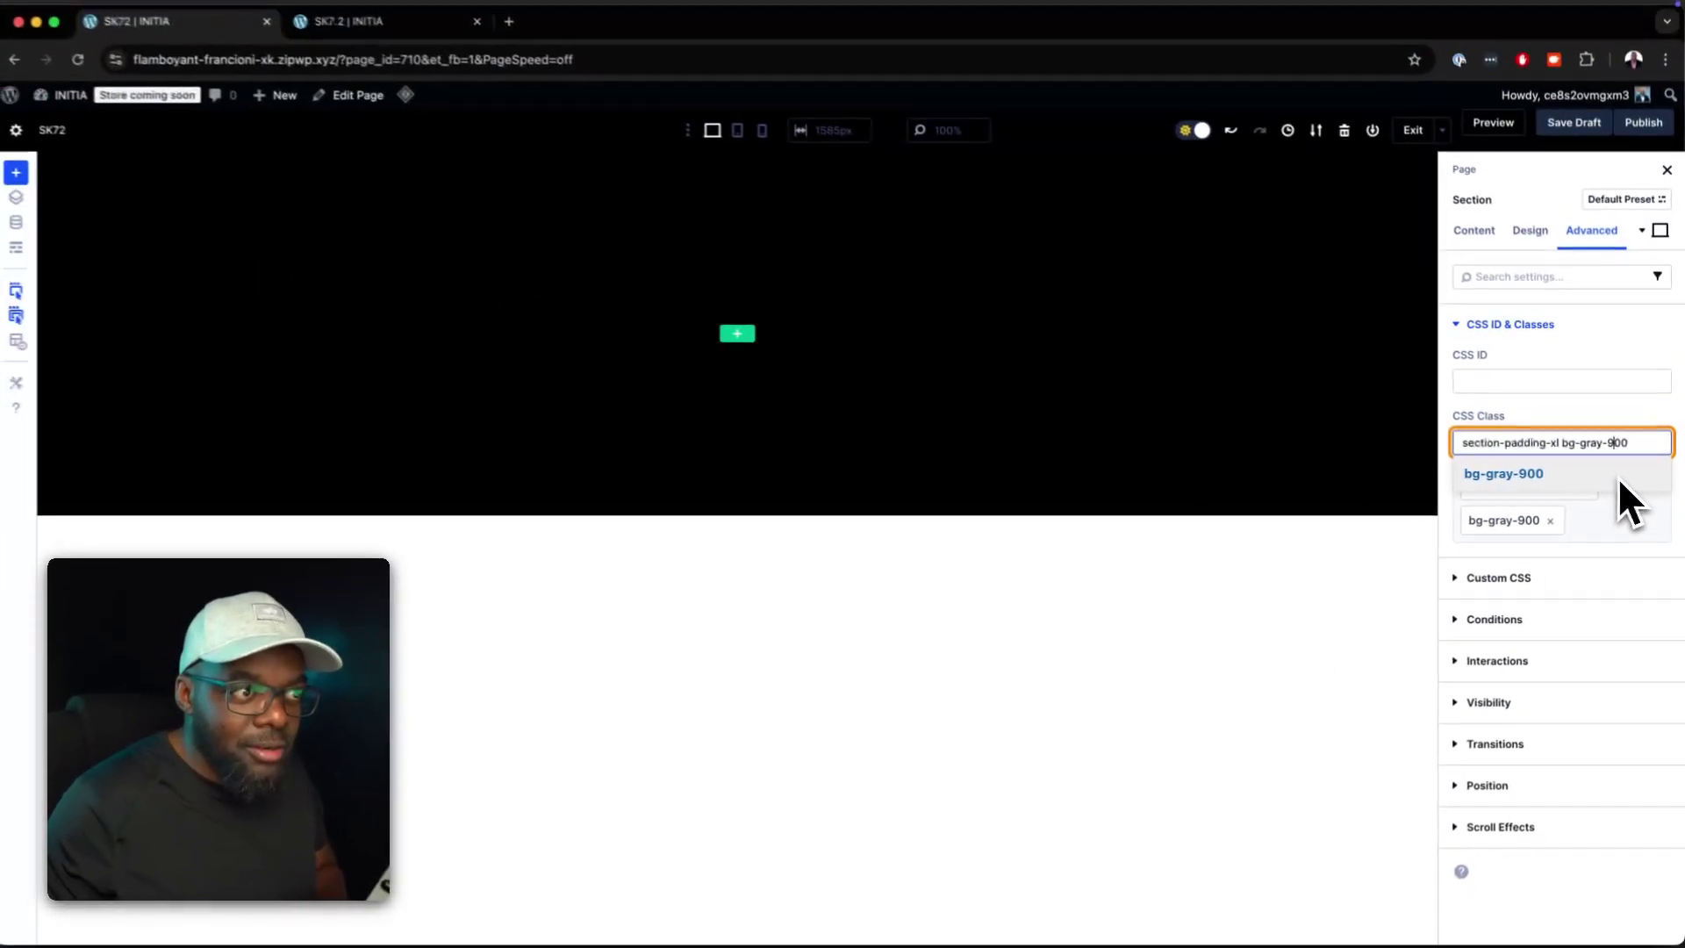
key("BackSpace")
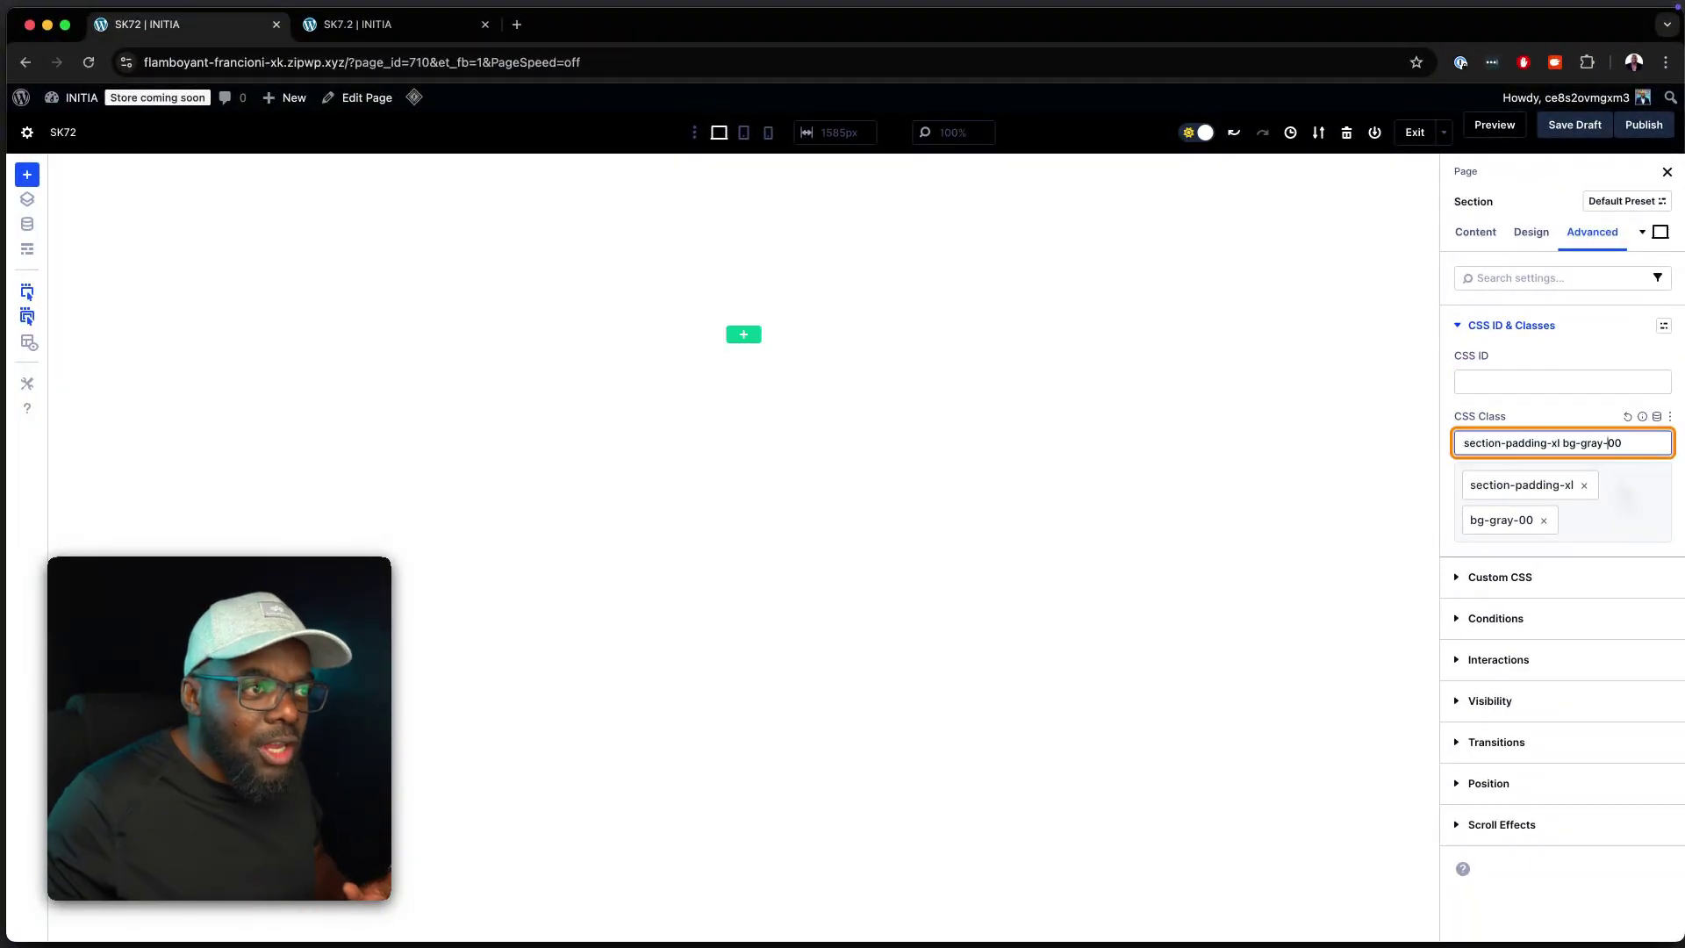
type("1")
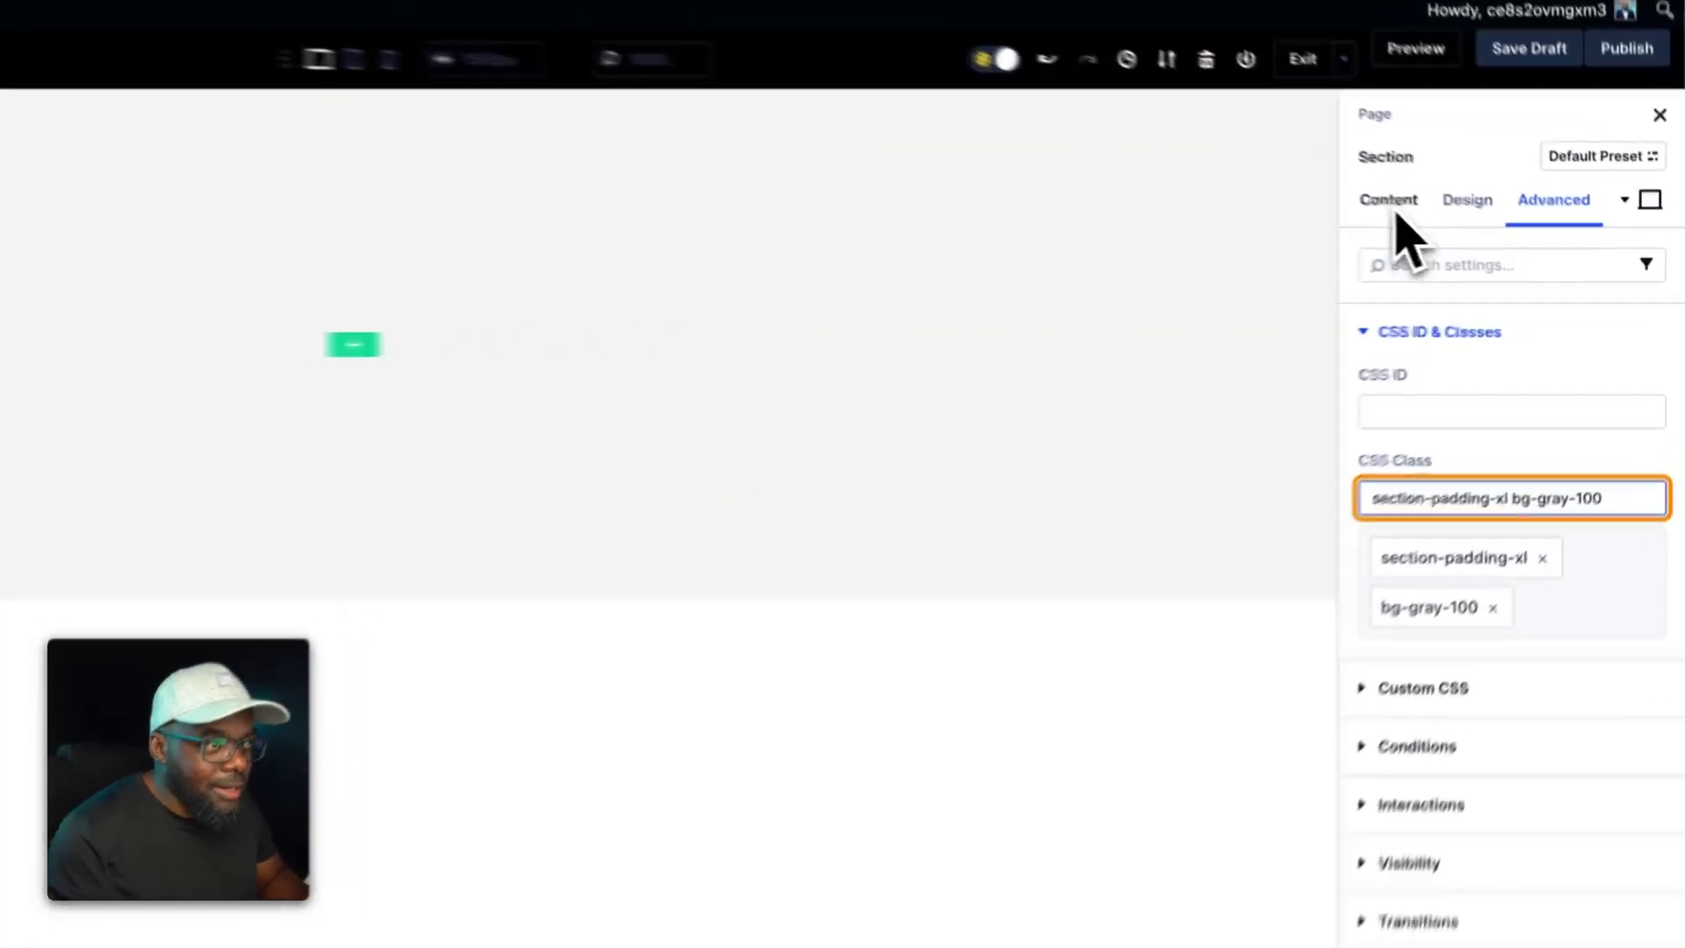
Step: Set the section's background to the red-sneakers image from the media library
left_click(1476, 232)
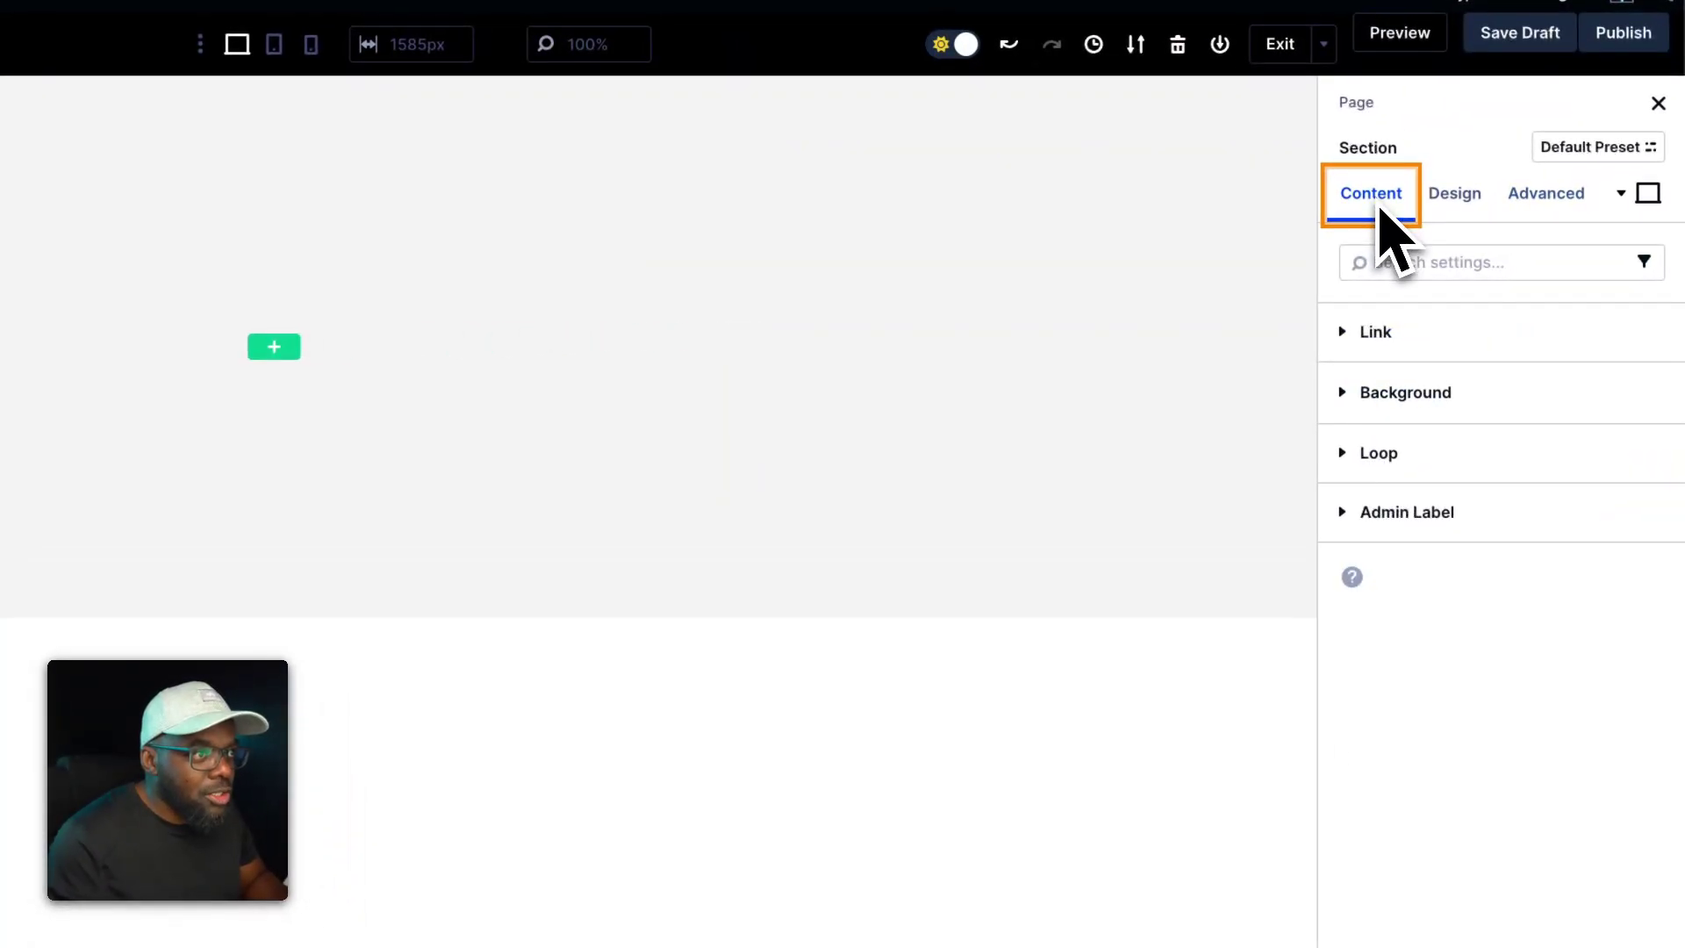
left_click(1406, 392)
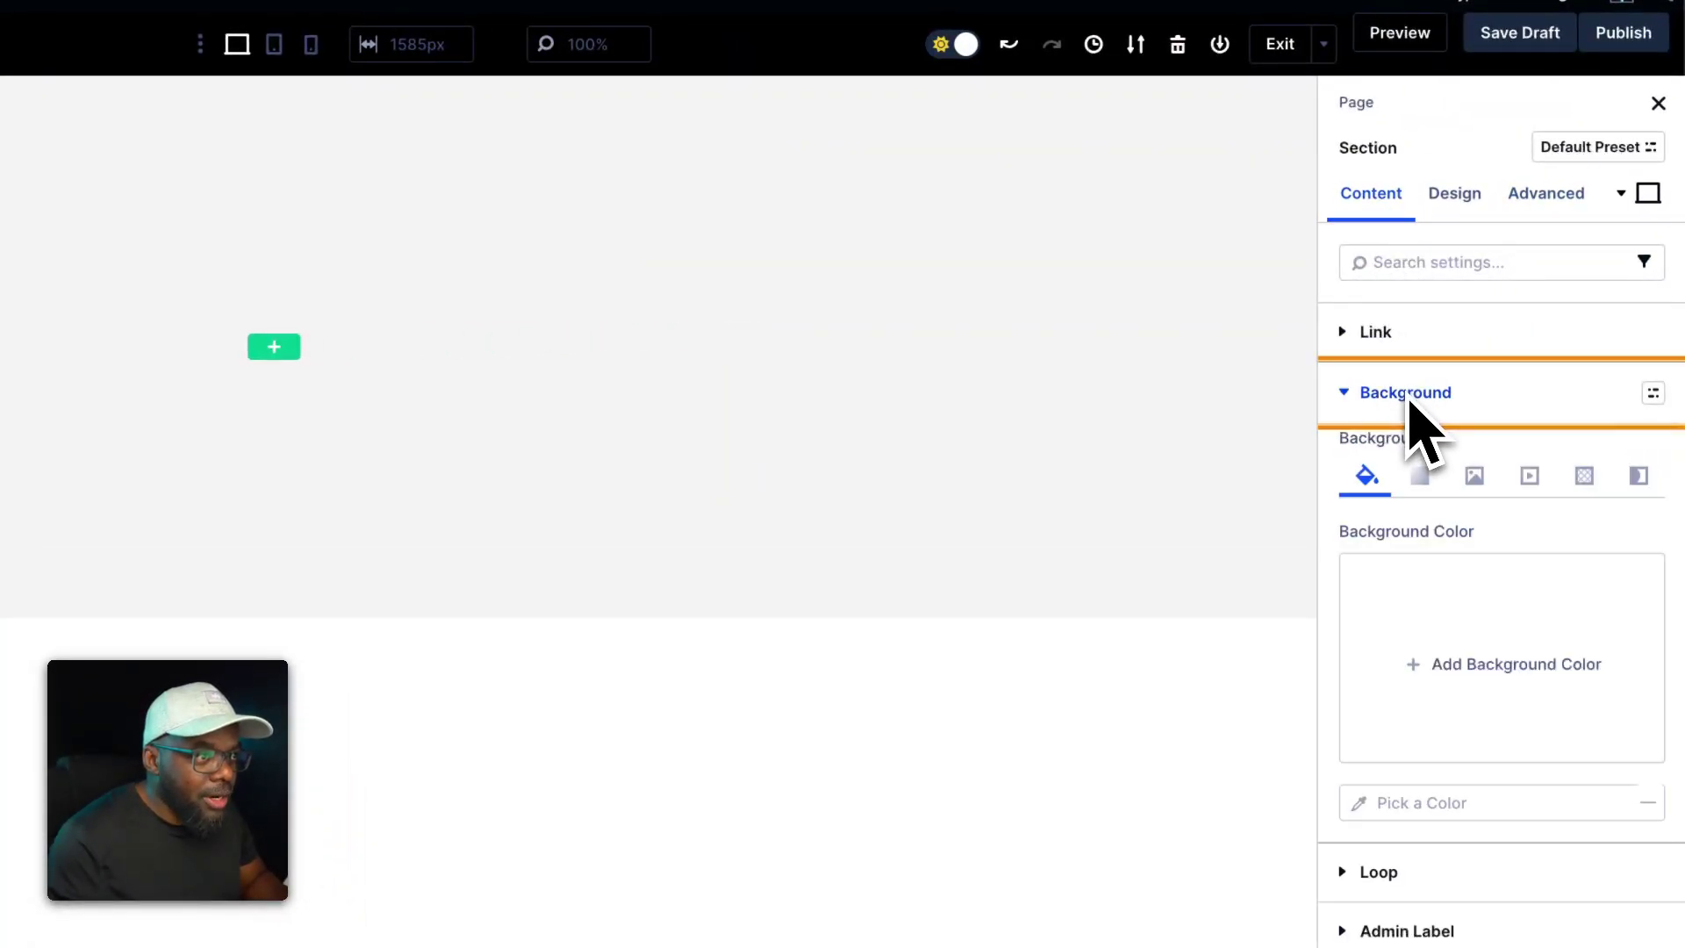
left_click(1470, 479)
left_click(1459, 677)
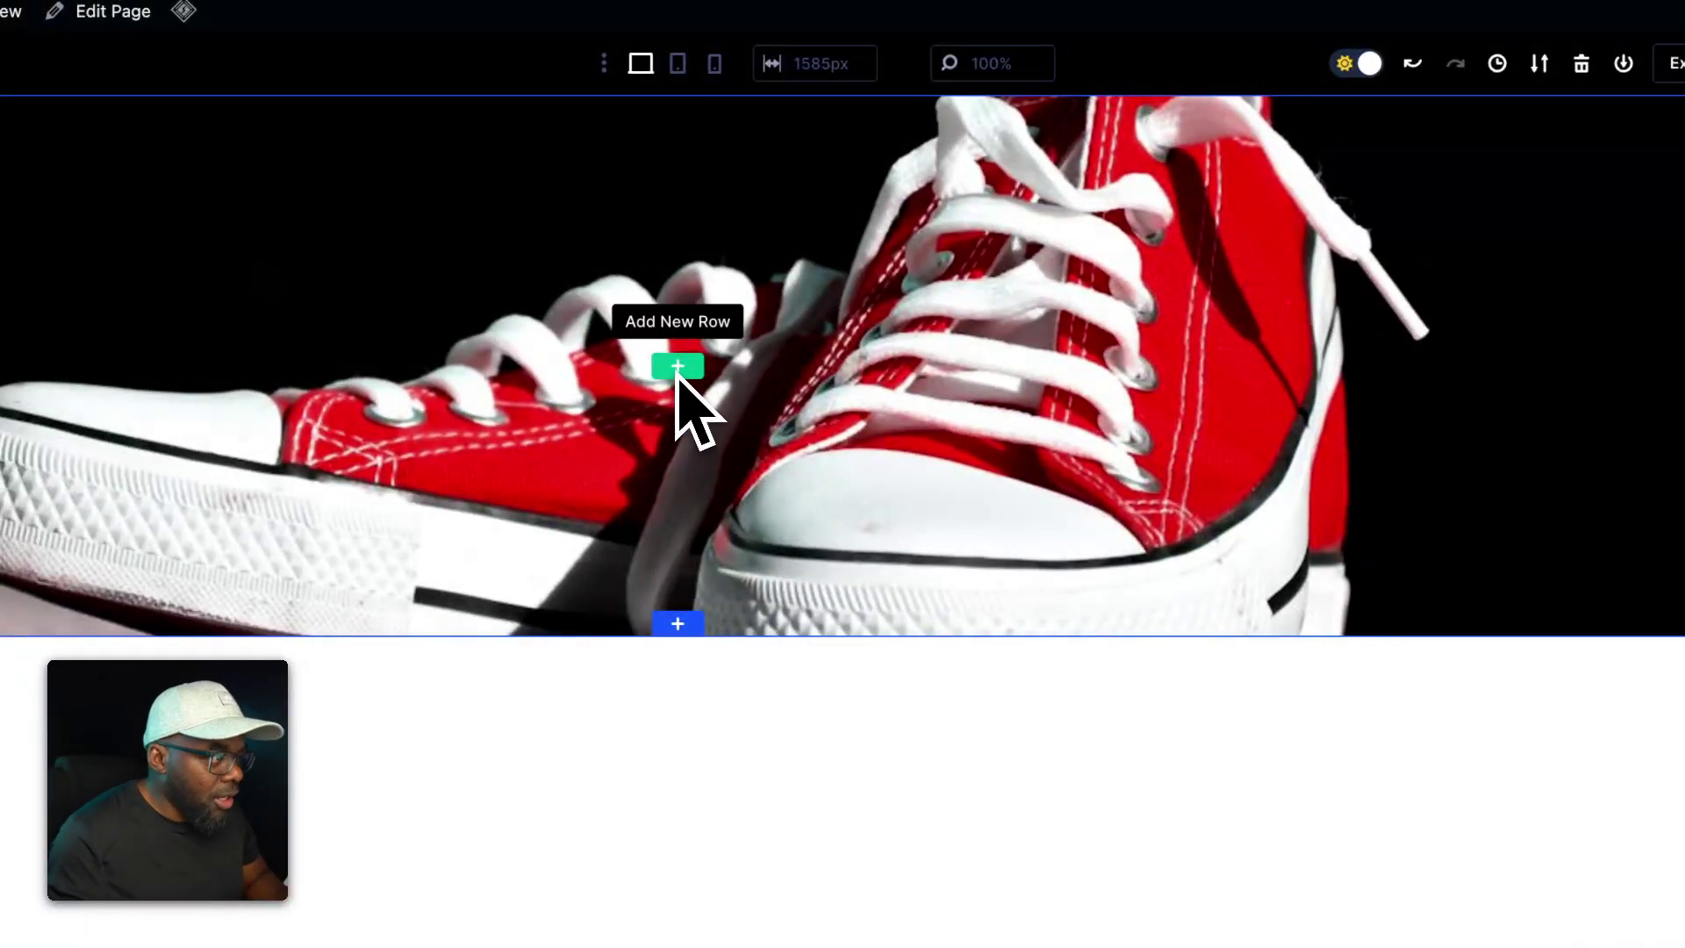
Step: Add a two-column row to the section and insert a Text module into it
left_click(677, 367)
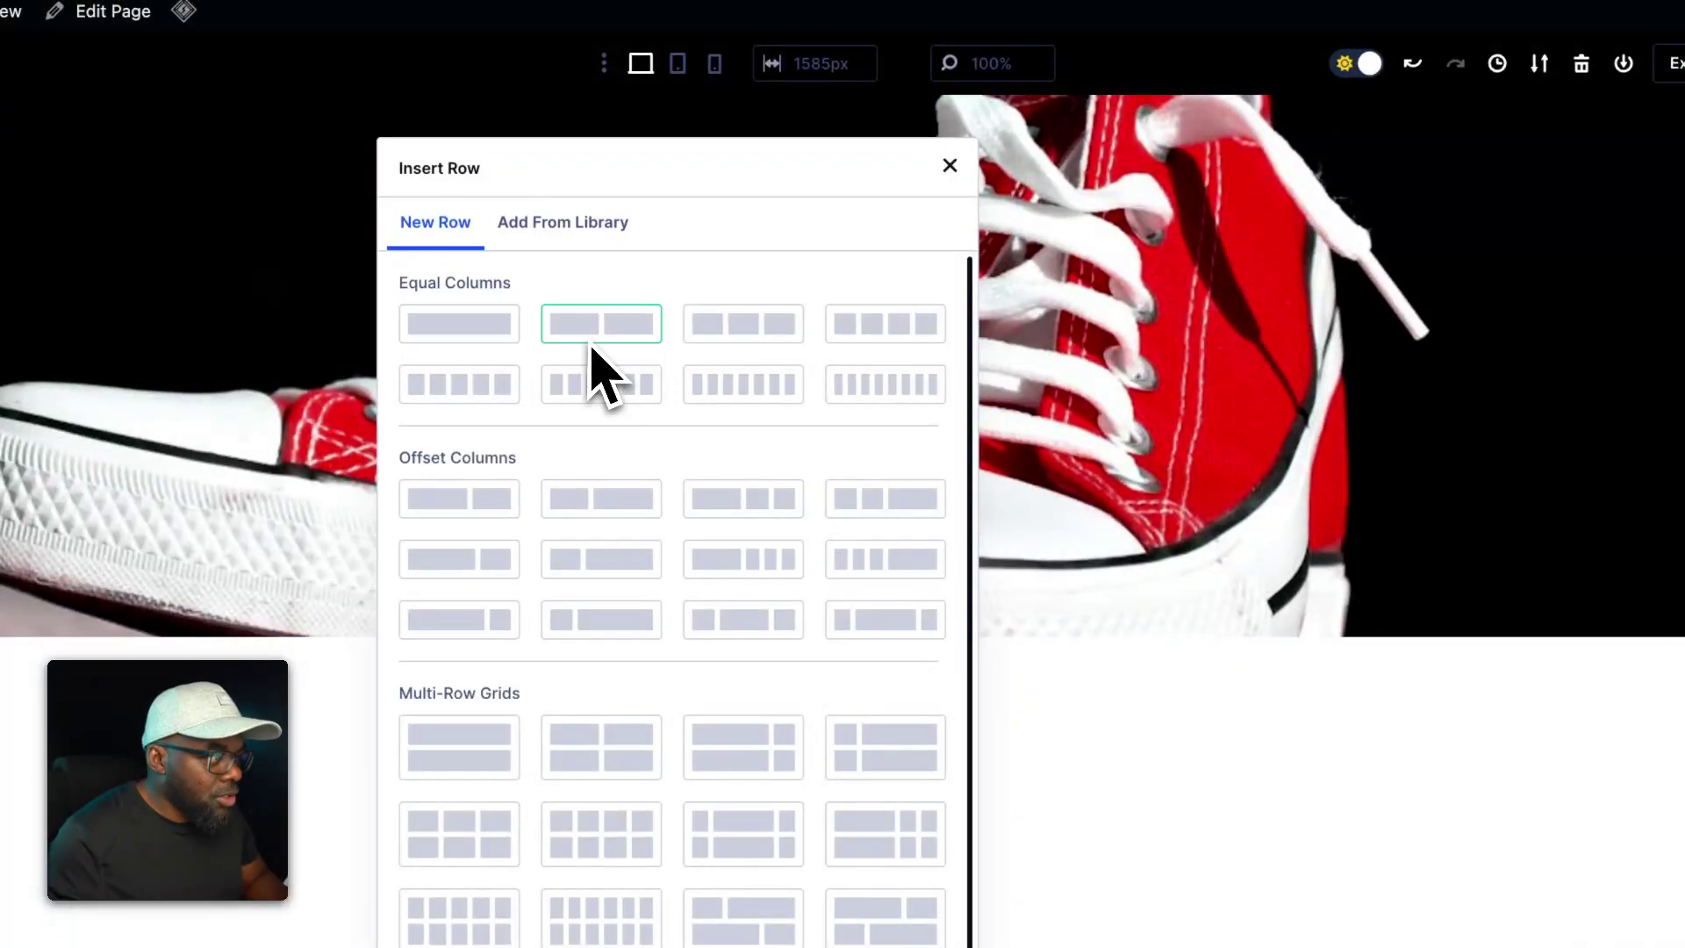
left_click(591, 338)
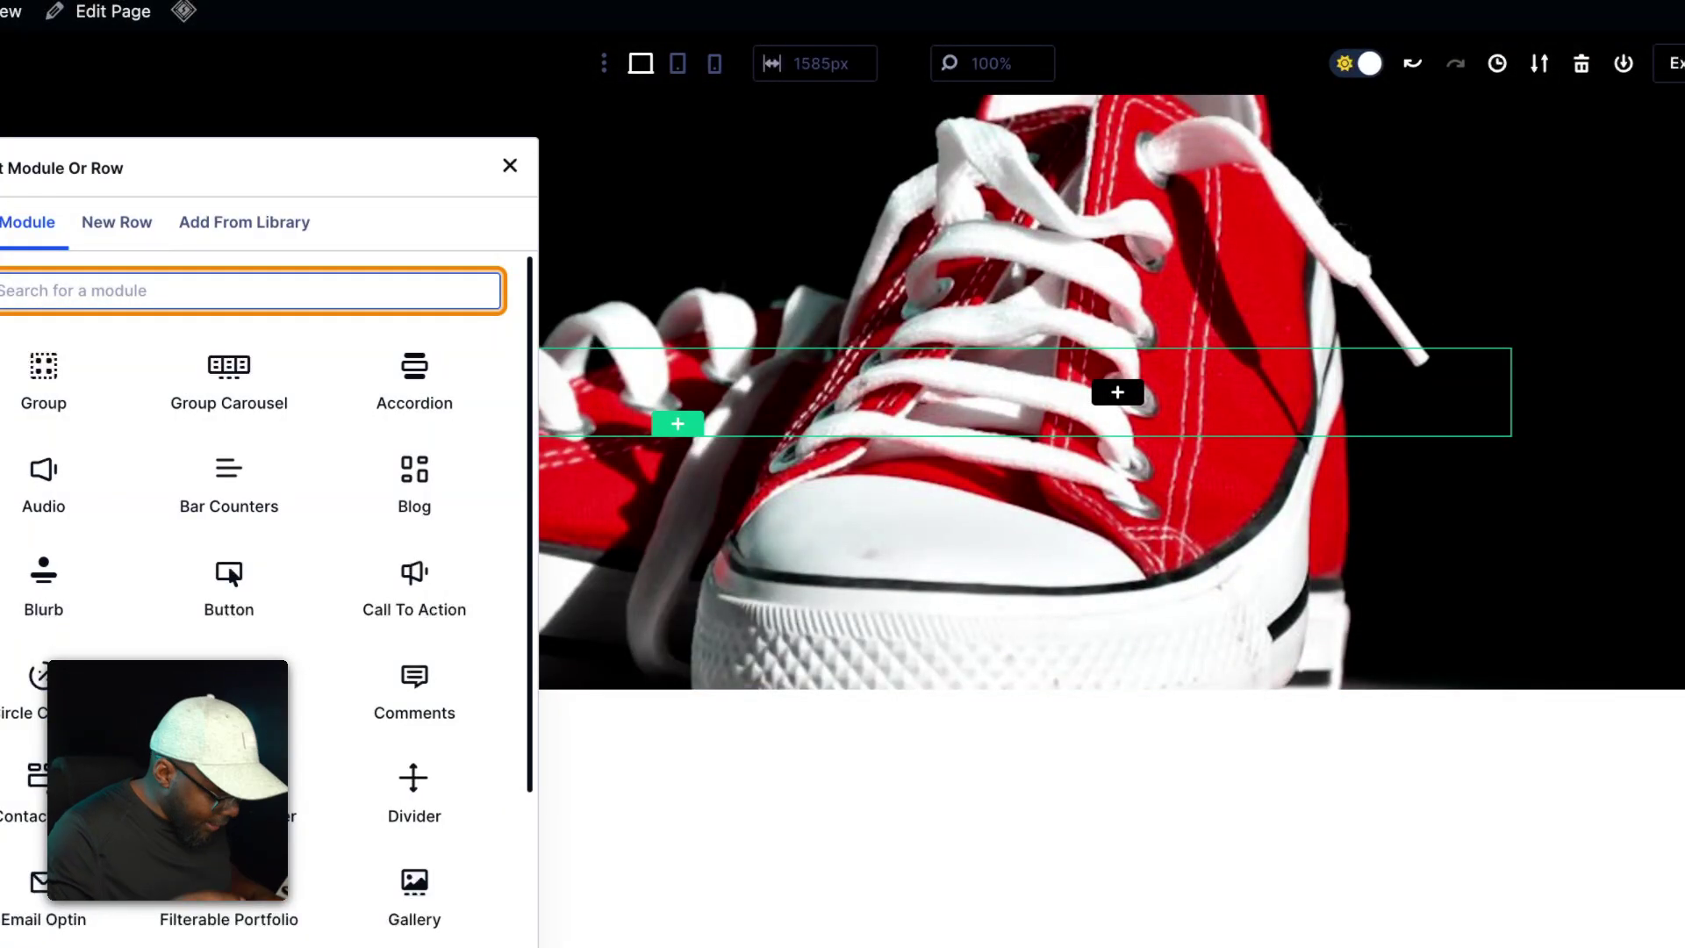
type("text")
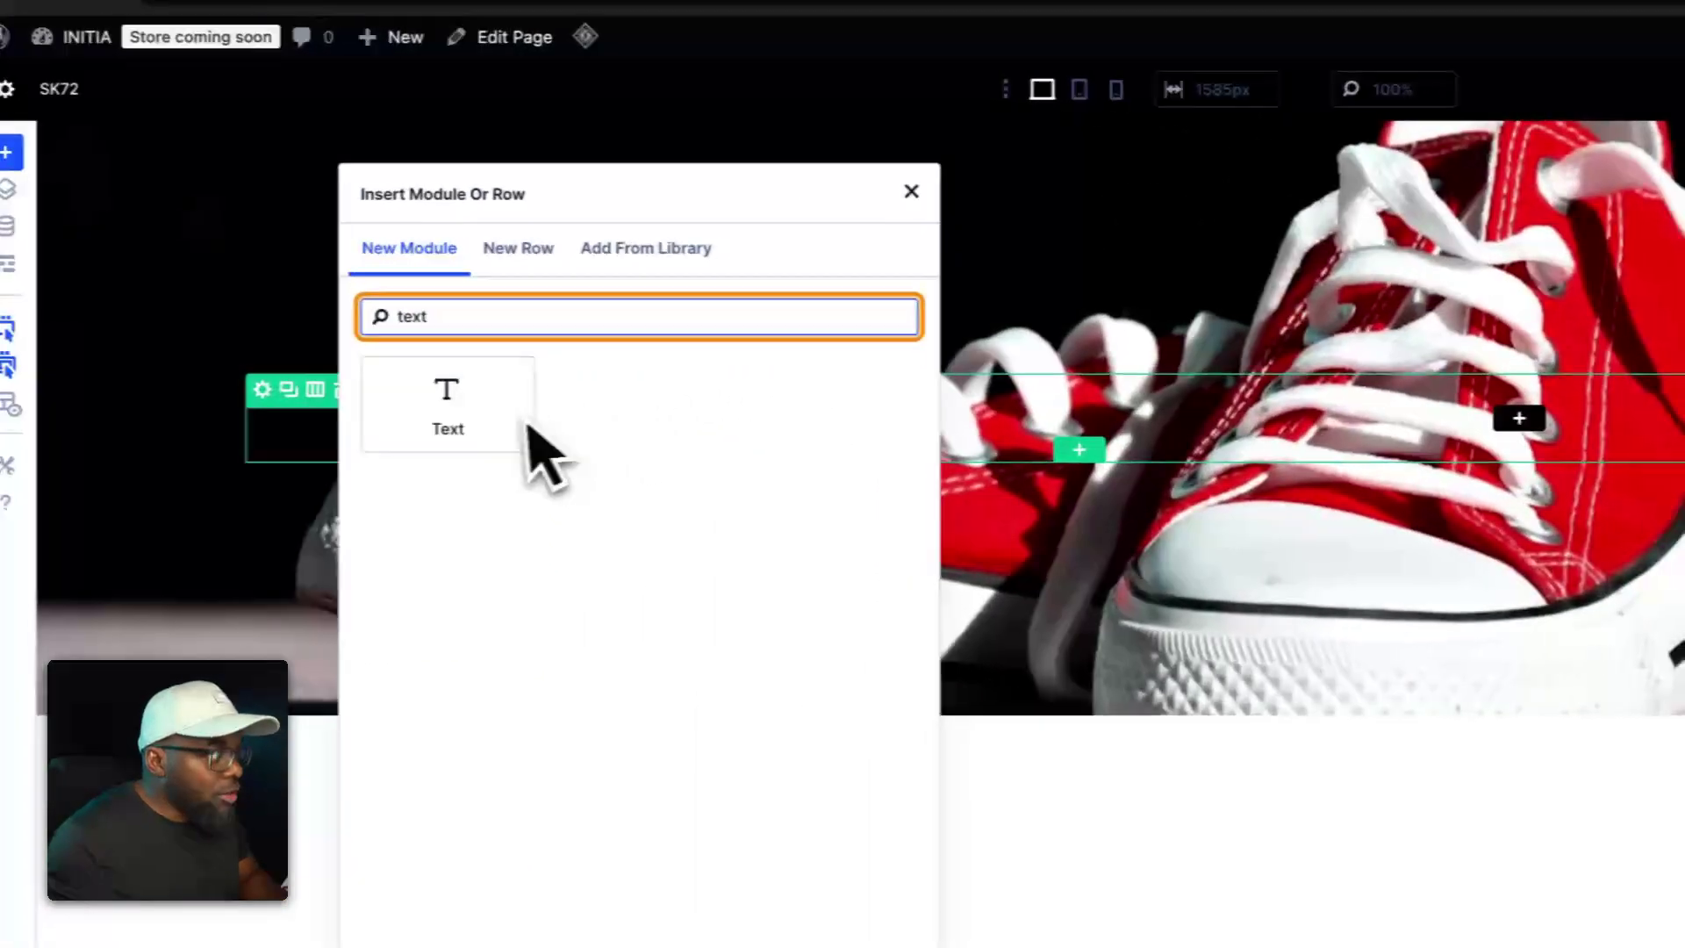
left_click(123, 396)
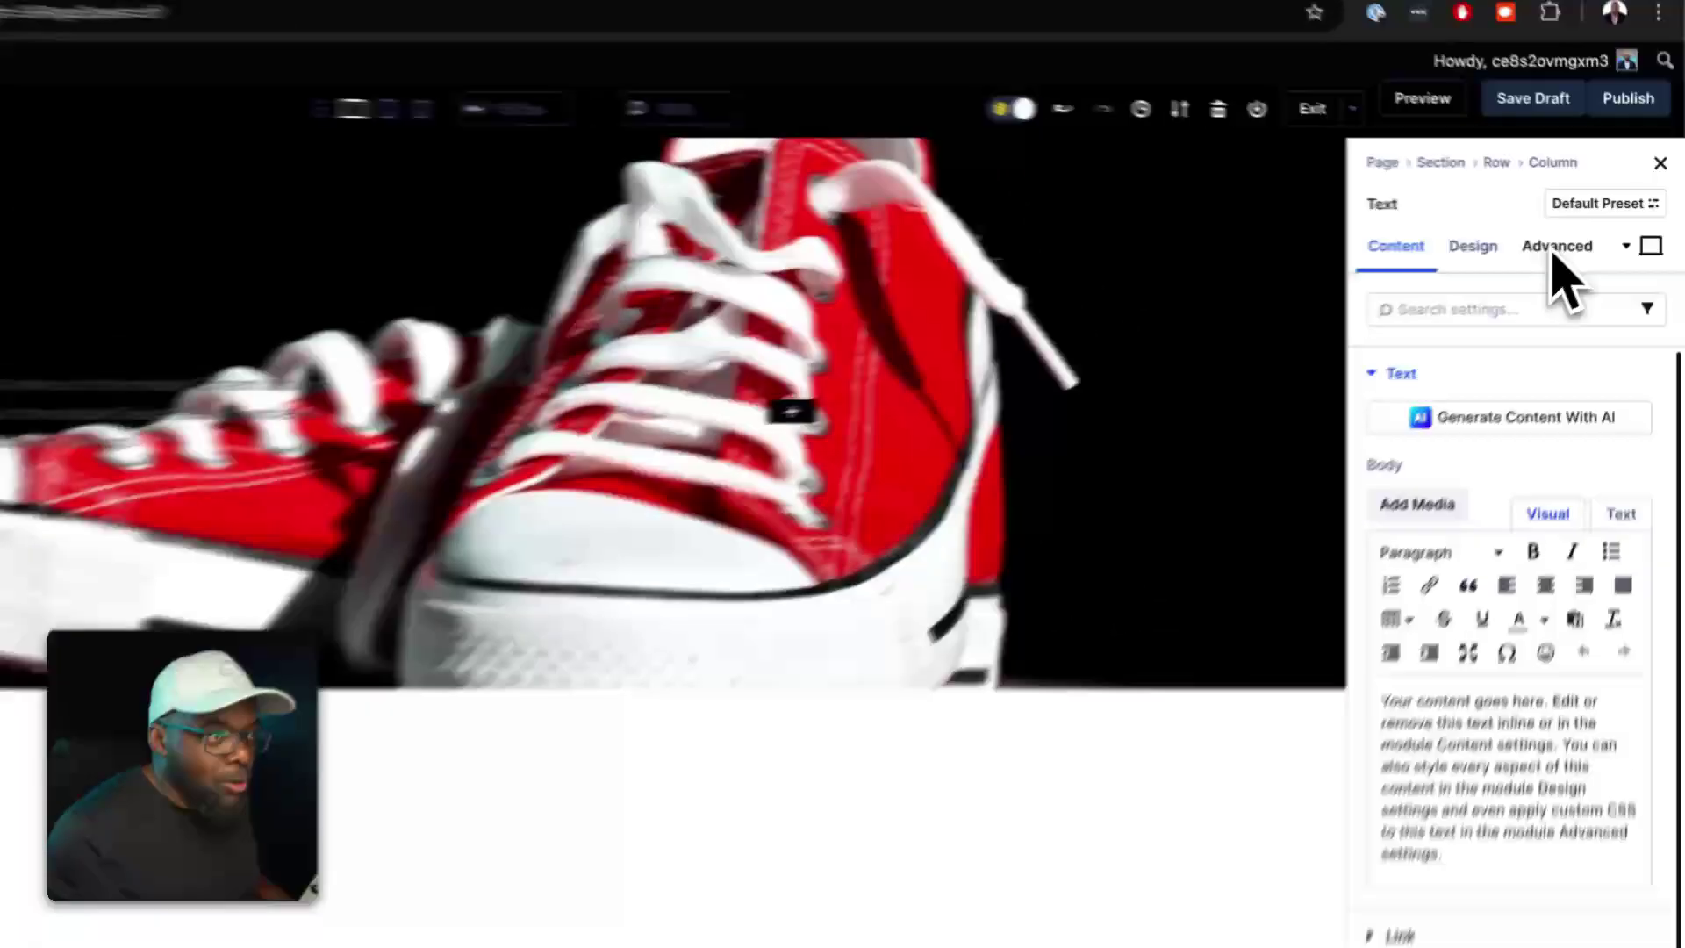
Step: Set the Text module's CSS classes to glass pad-m, switching from pad-l to pad-m
left_click(1589, 233)
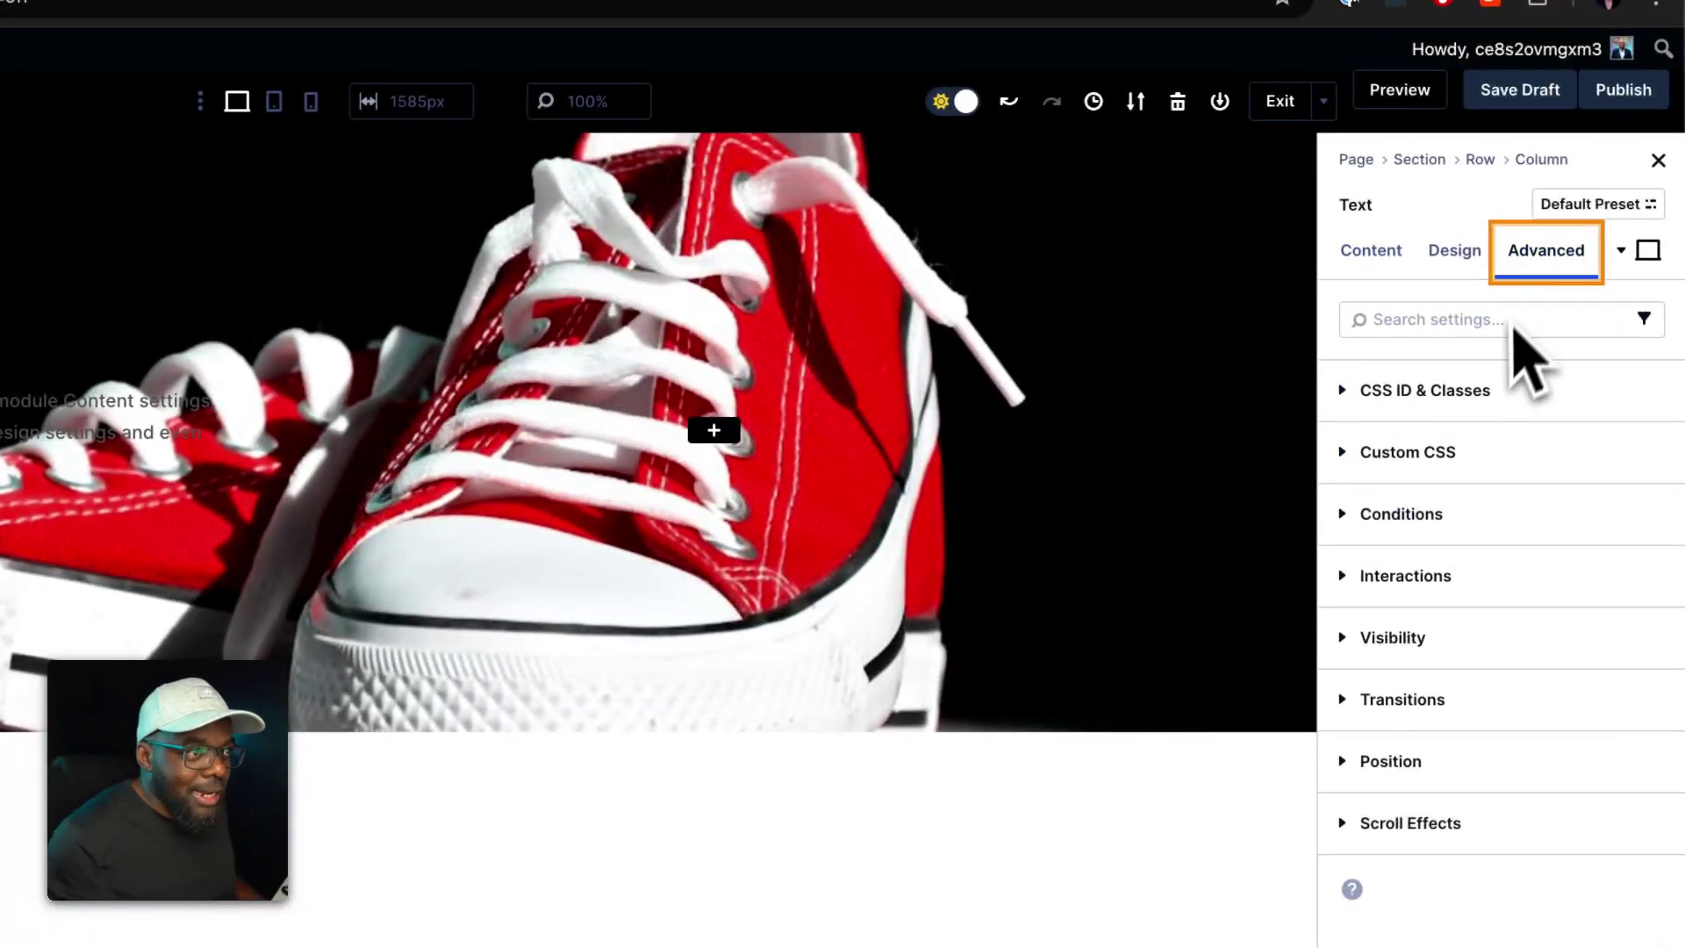
left_click(1483, 392)
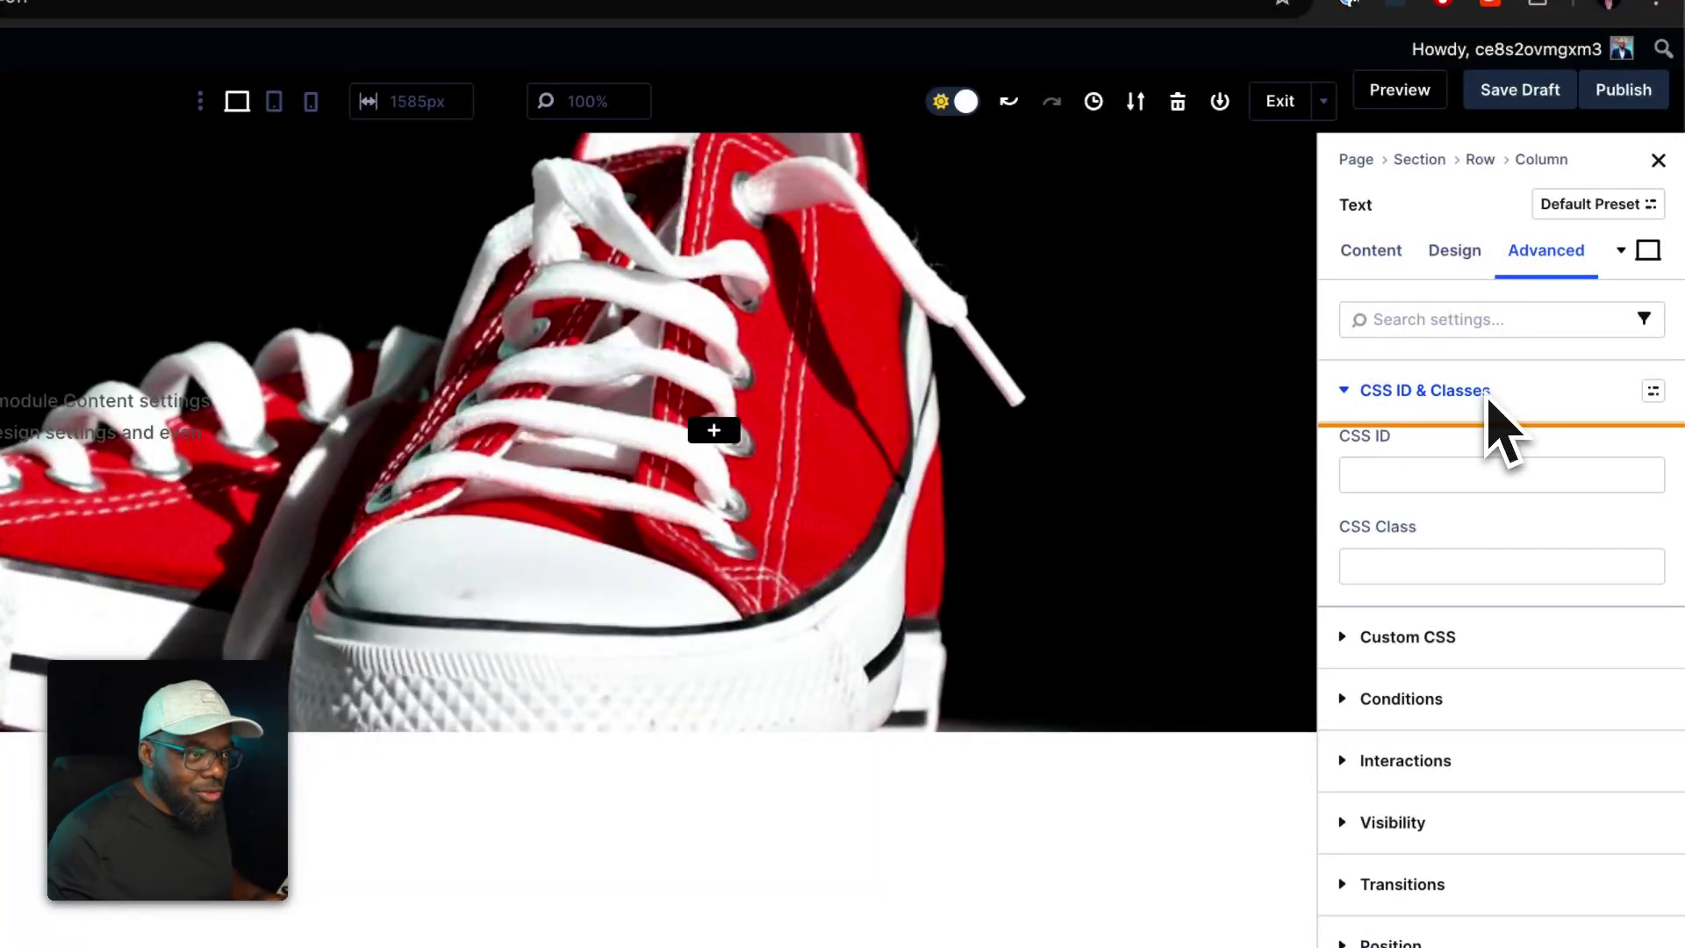
left_click(1452, 568)
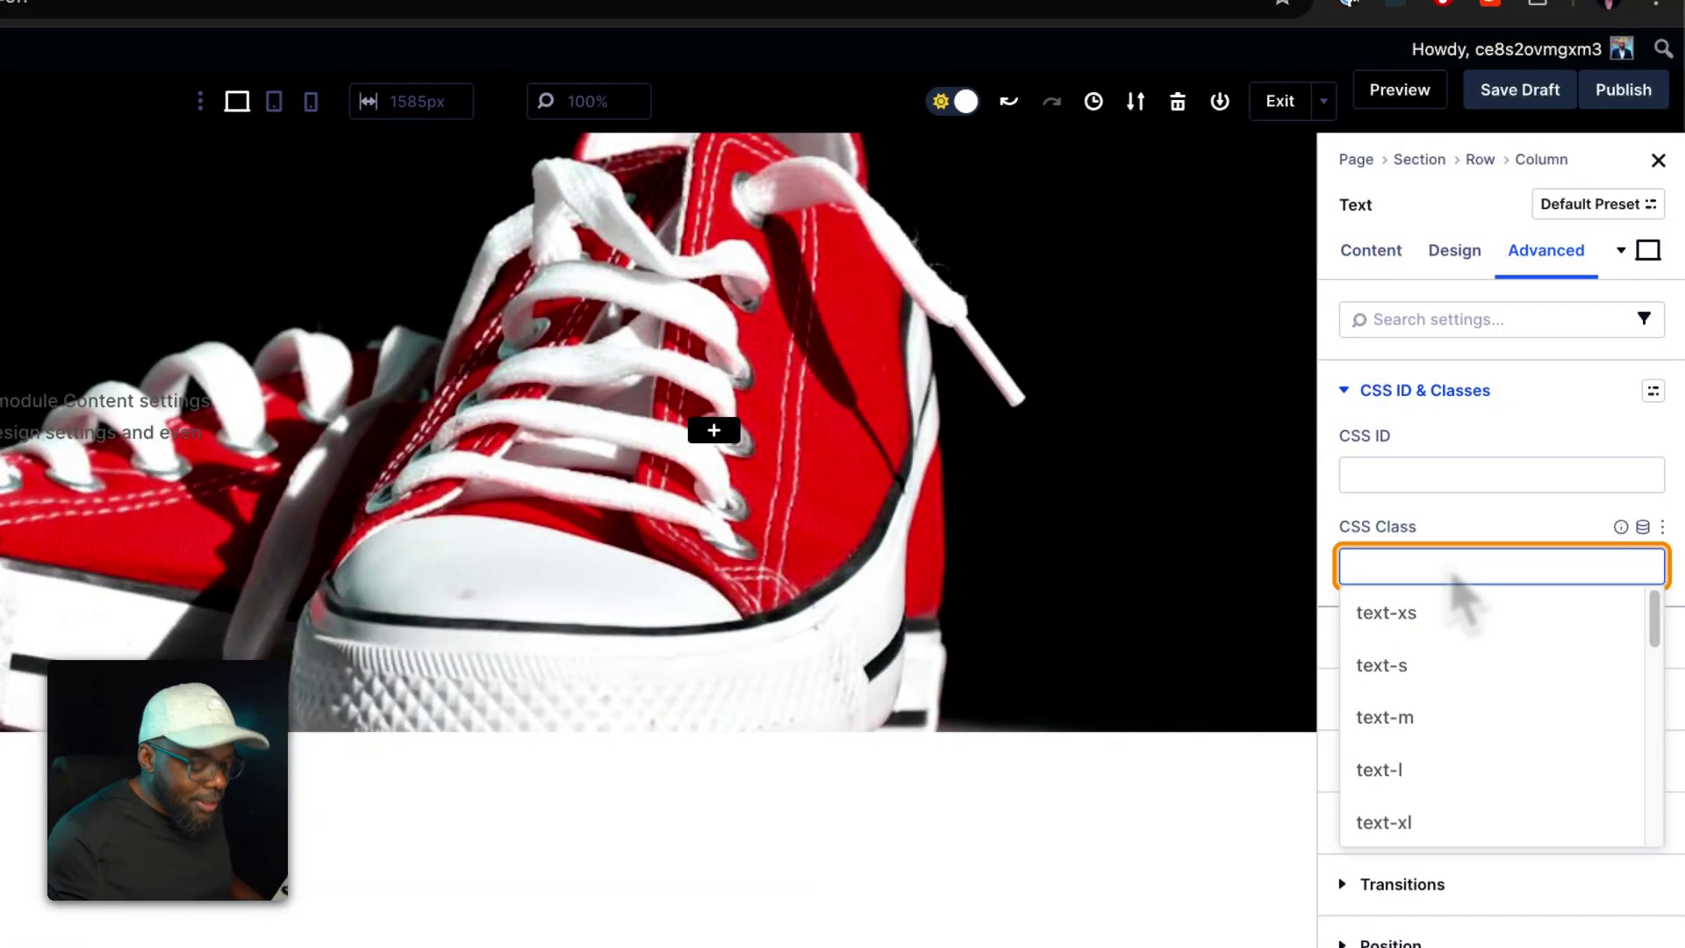
type("glass")
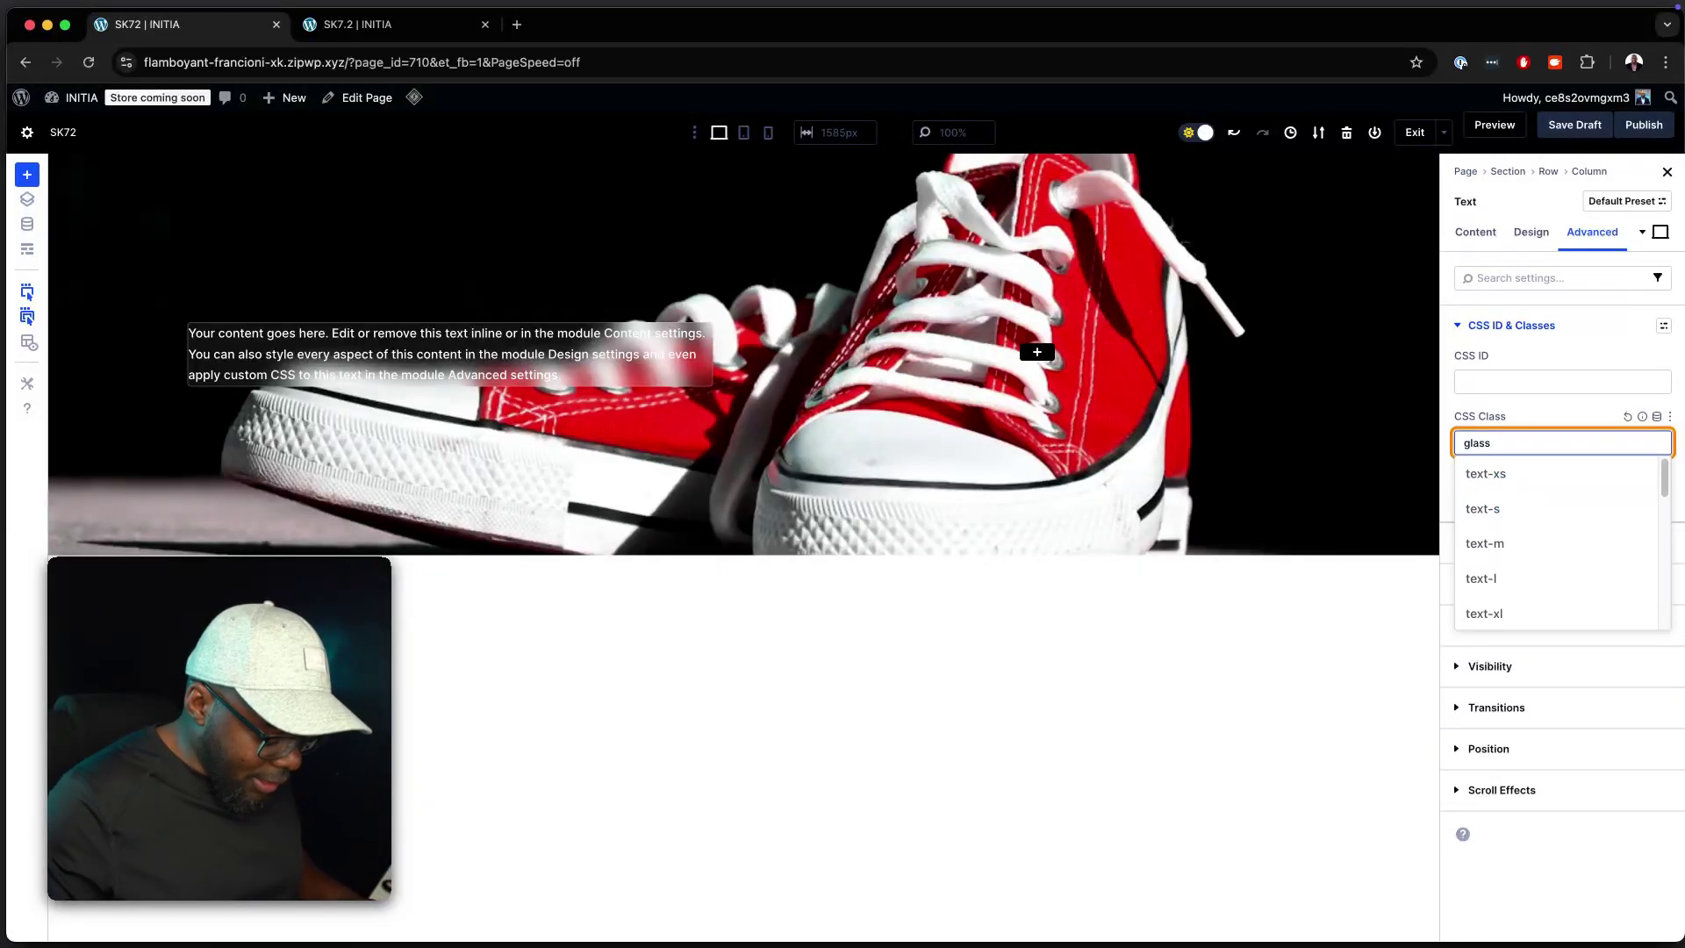
type("pad")
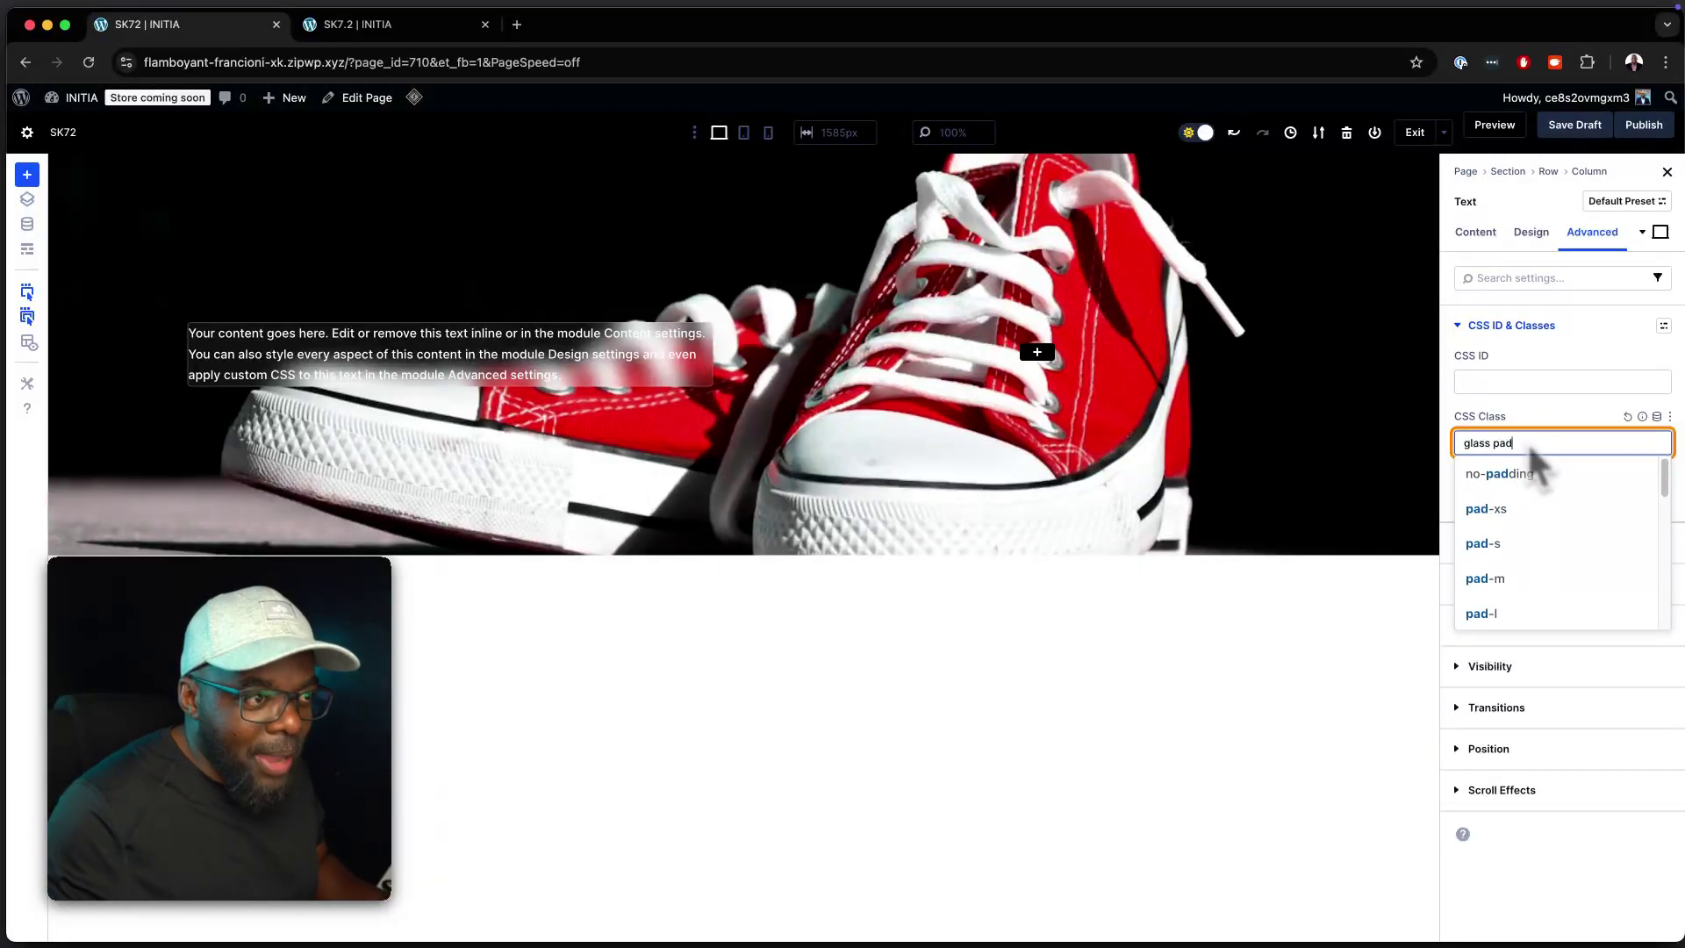
scroll(1531, 573, "down", 1)
scroll(1535, 572, "down", 2)
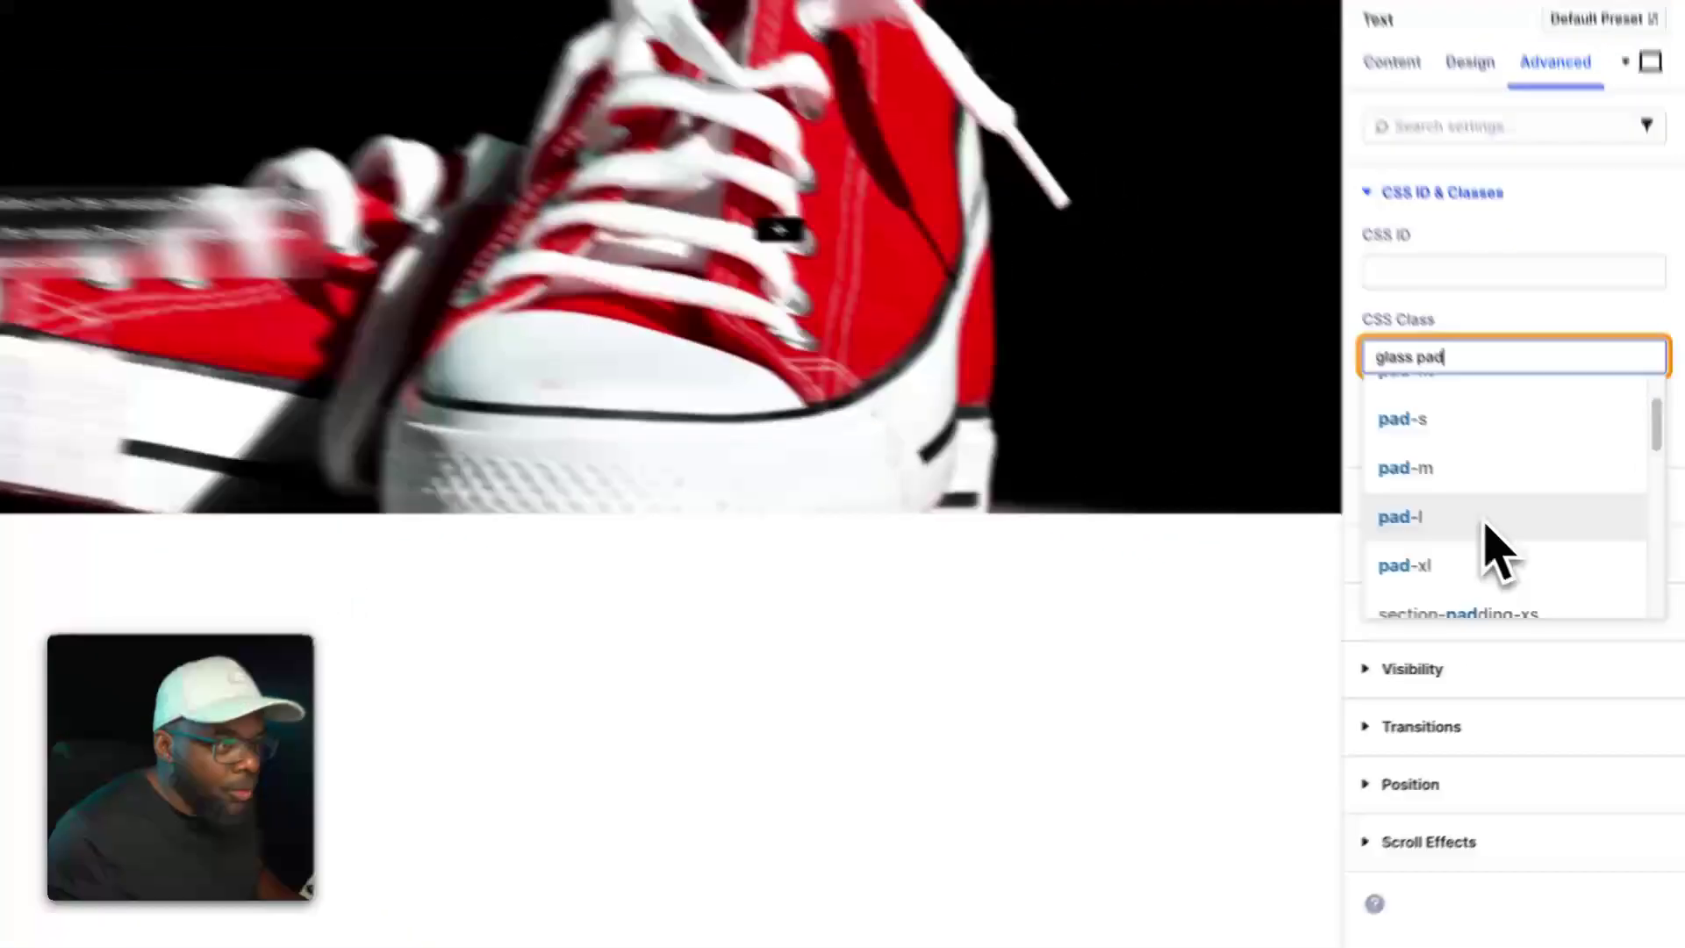
left_click(1538, 572)
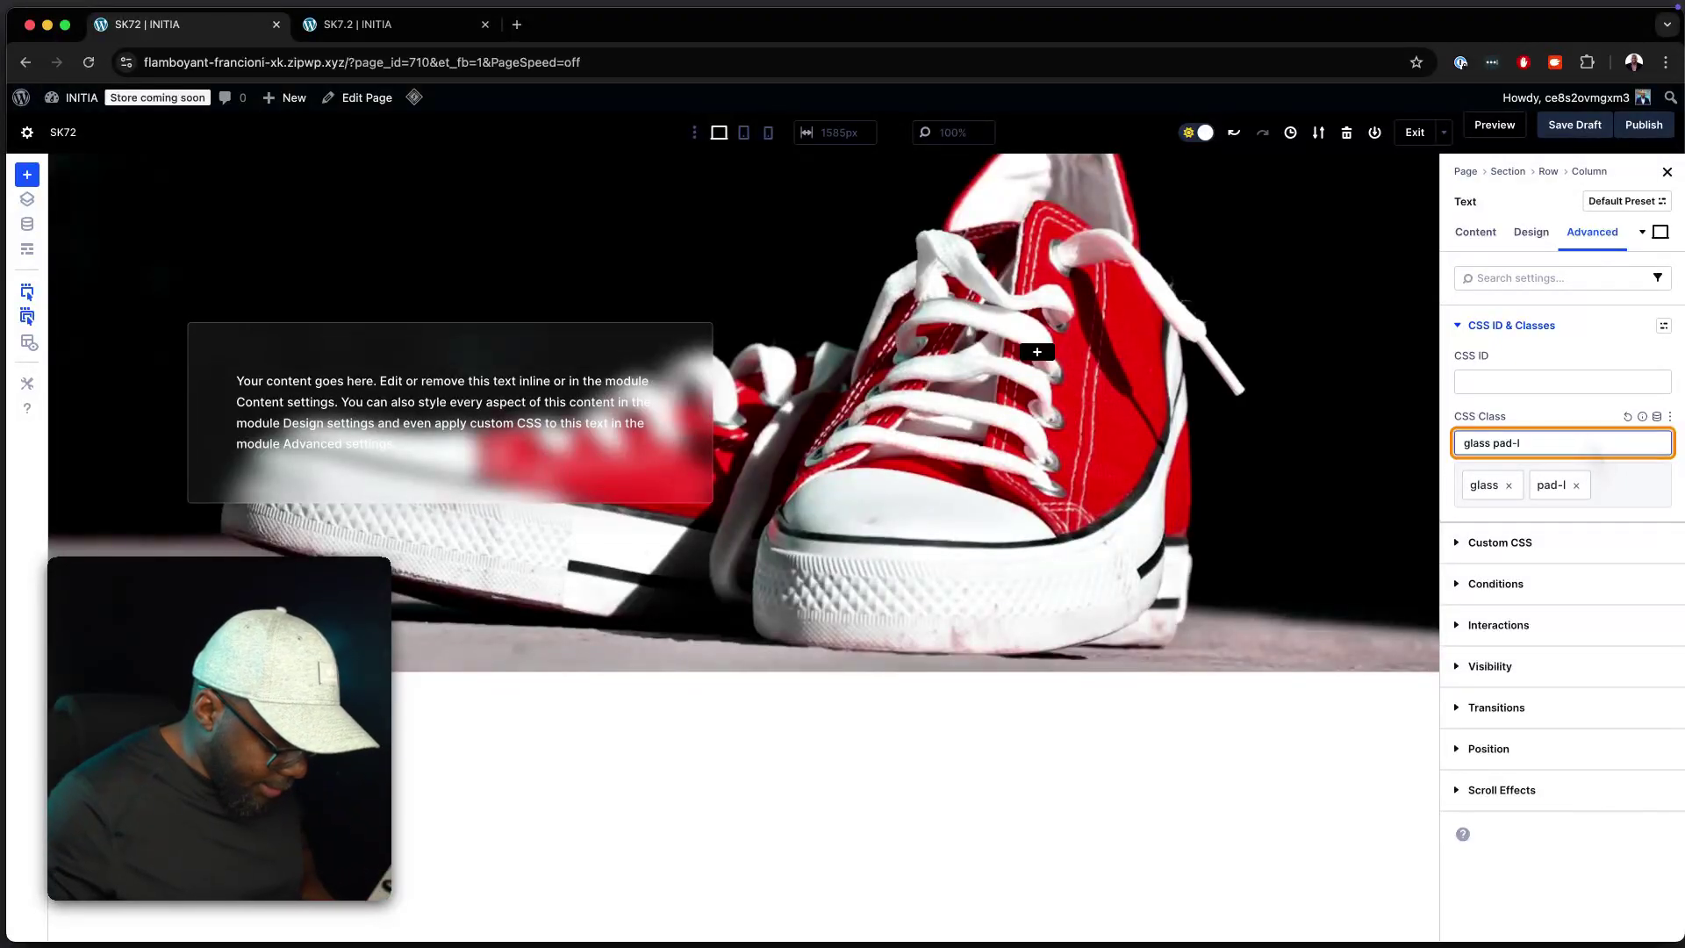
key("BackSpace")
type("m")
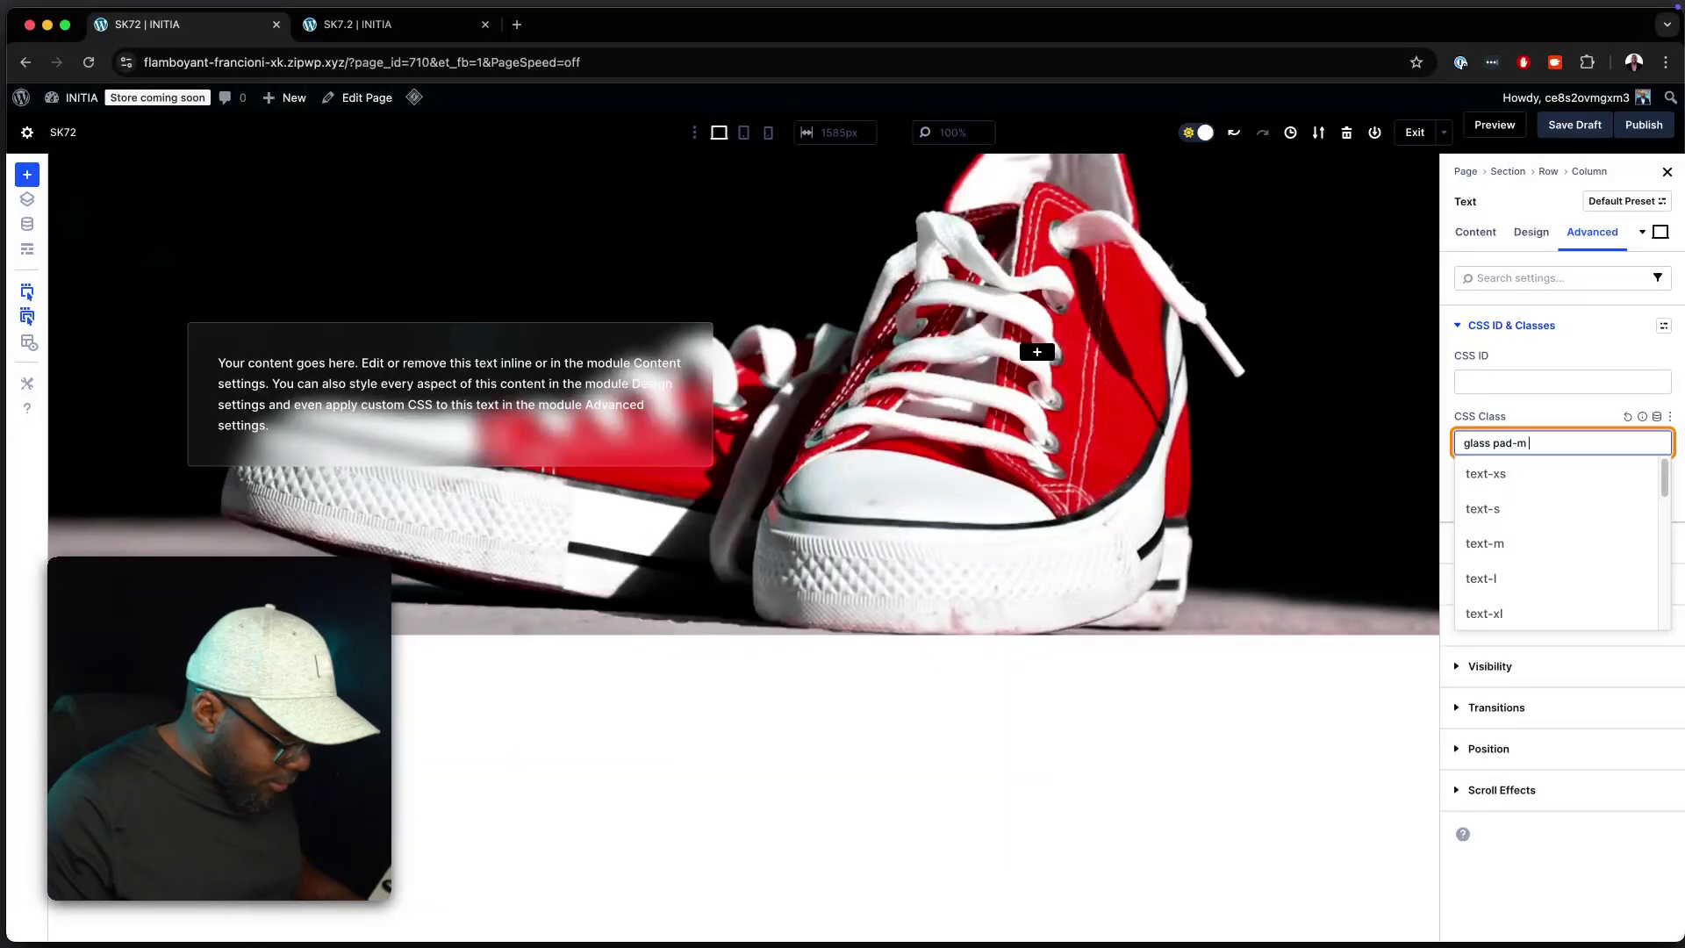
type(" sk")
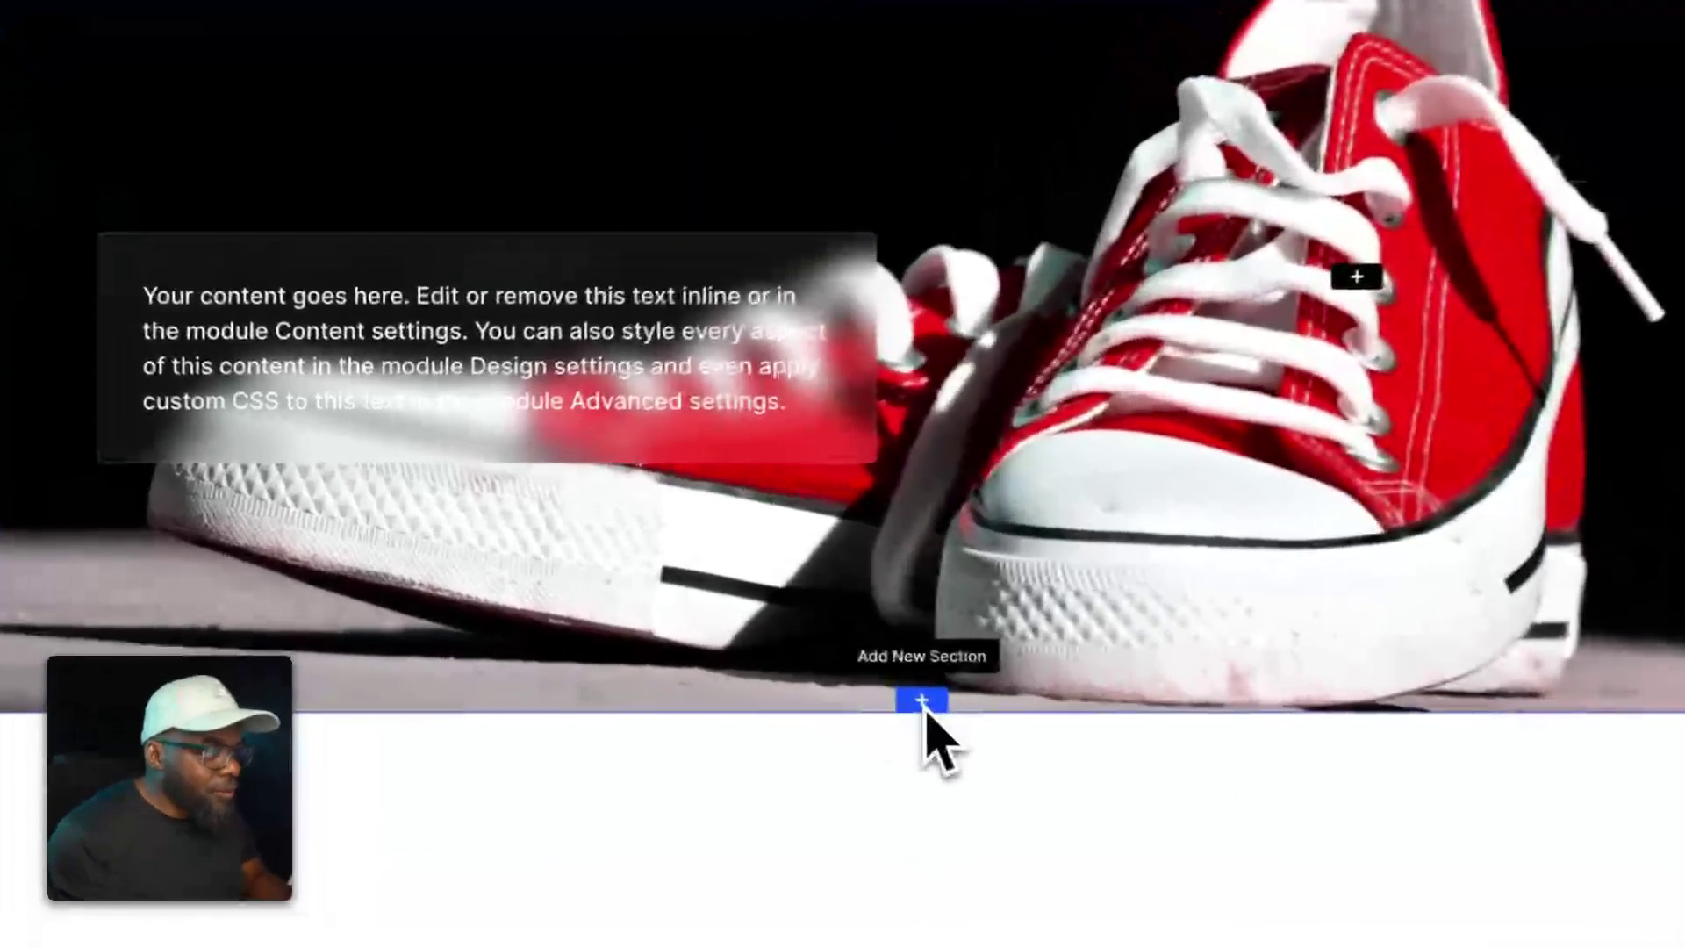
Step: Add a one-column section with a Text module, then duplicate the module twice
left_click(744, 639)
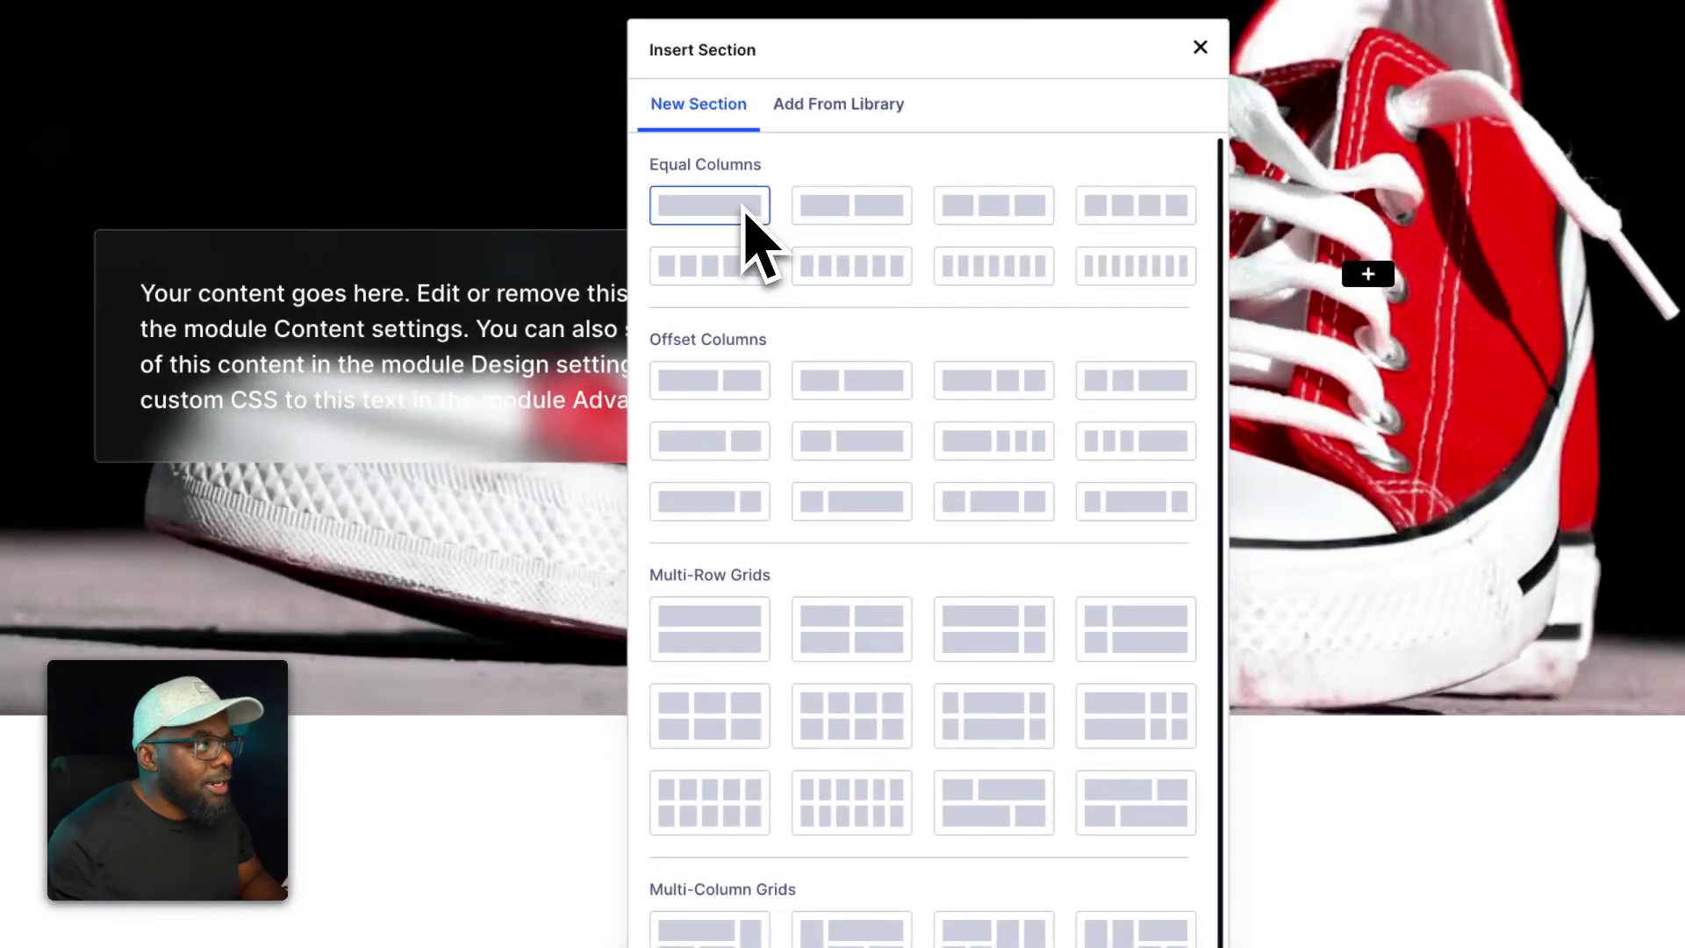
left_click(744, 210)
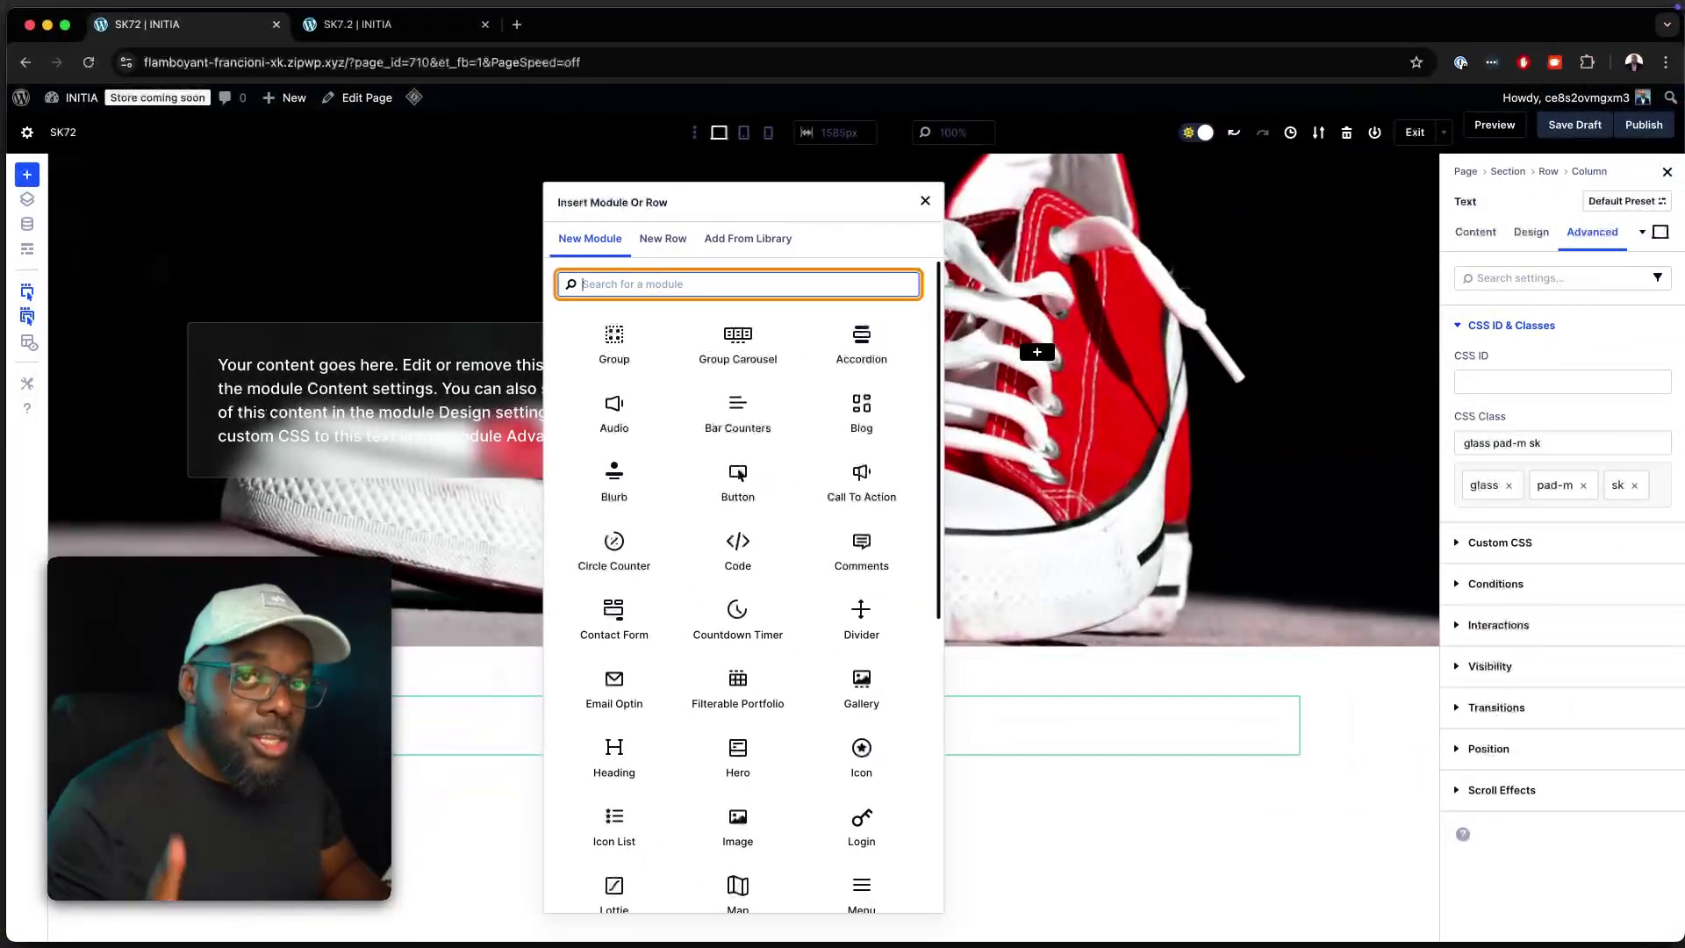
type("te")
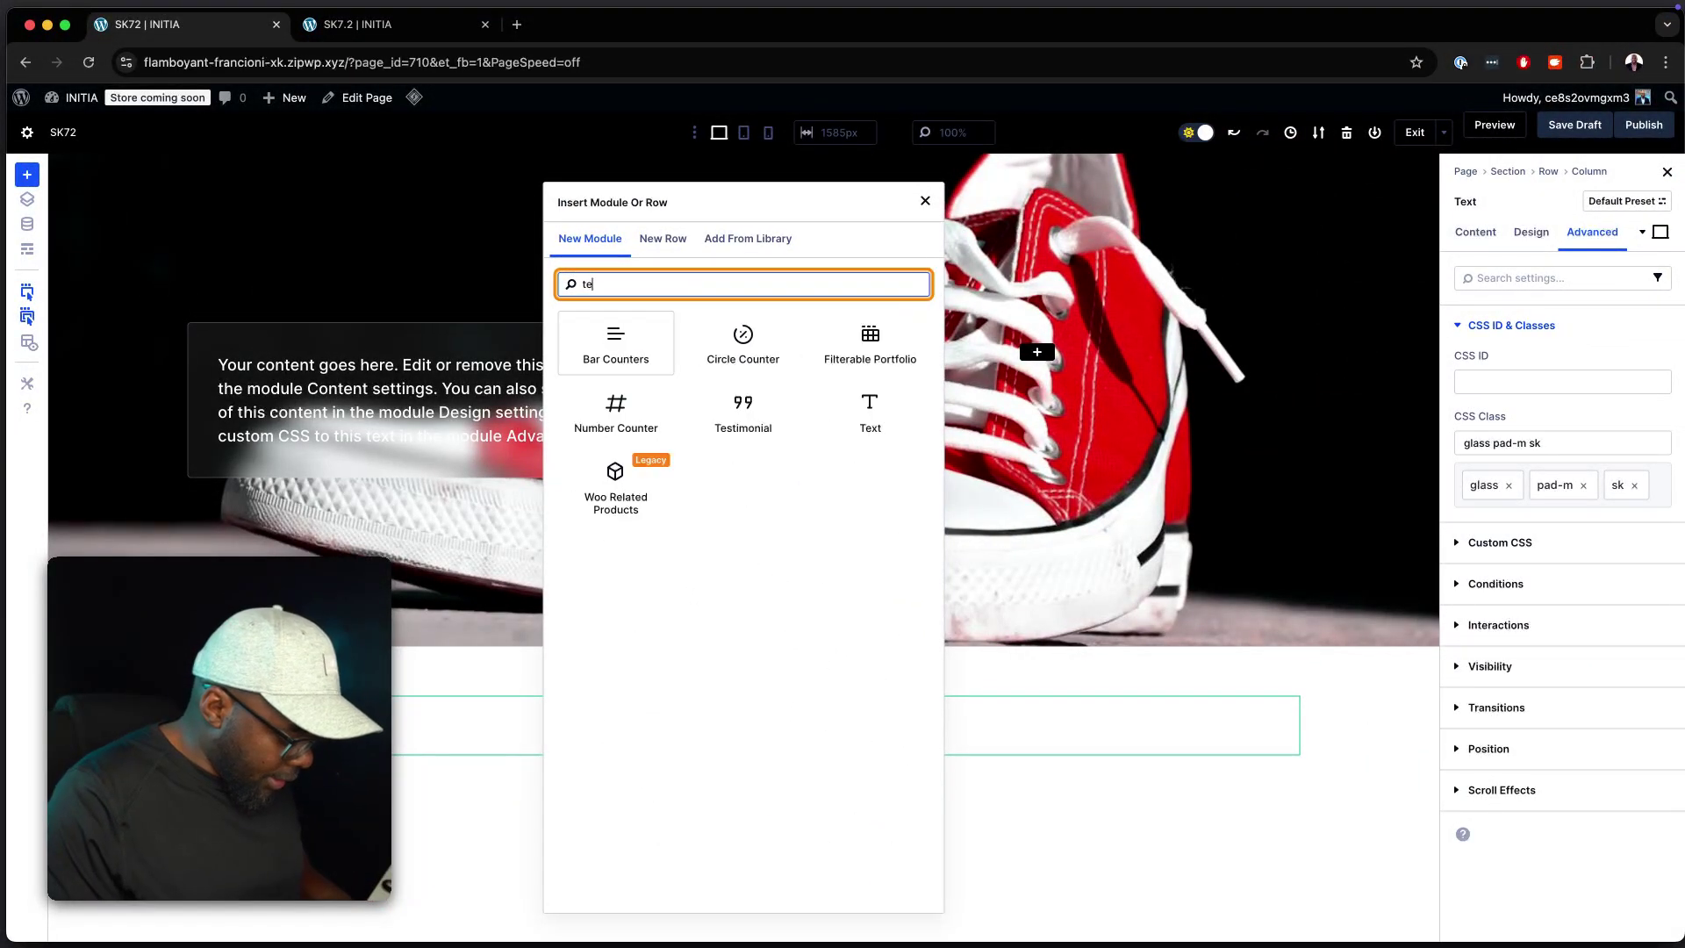
type("xt")
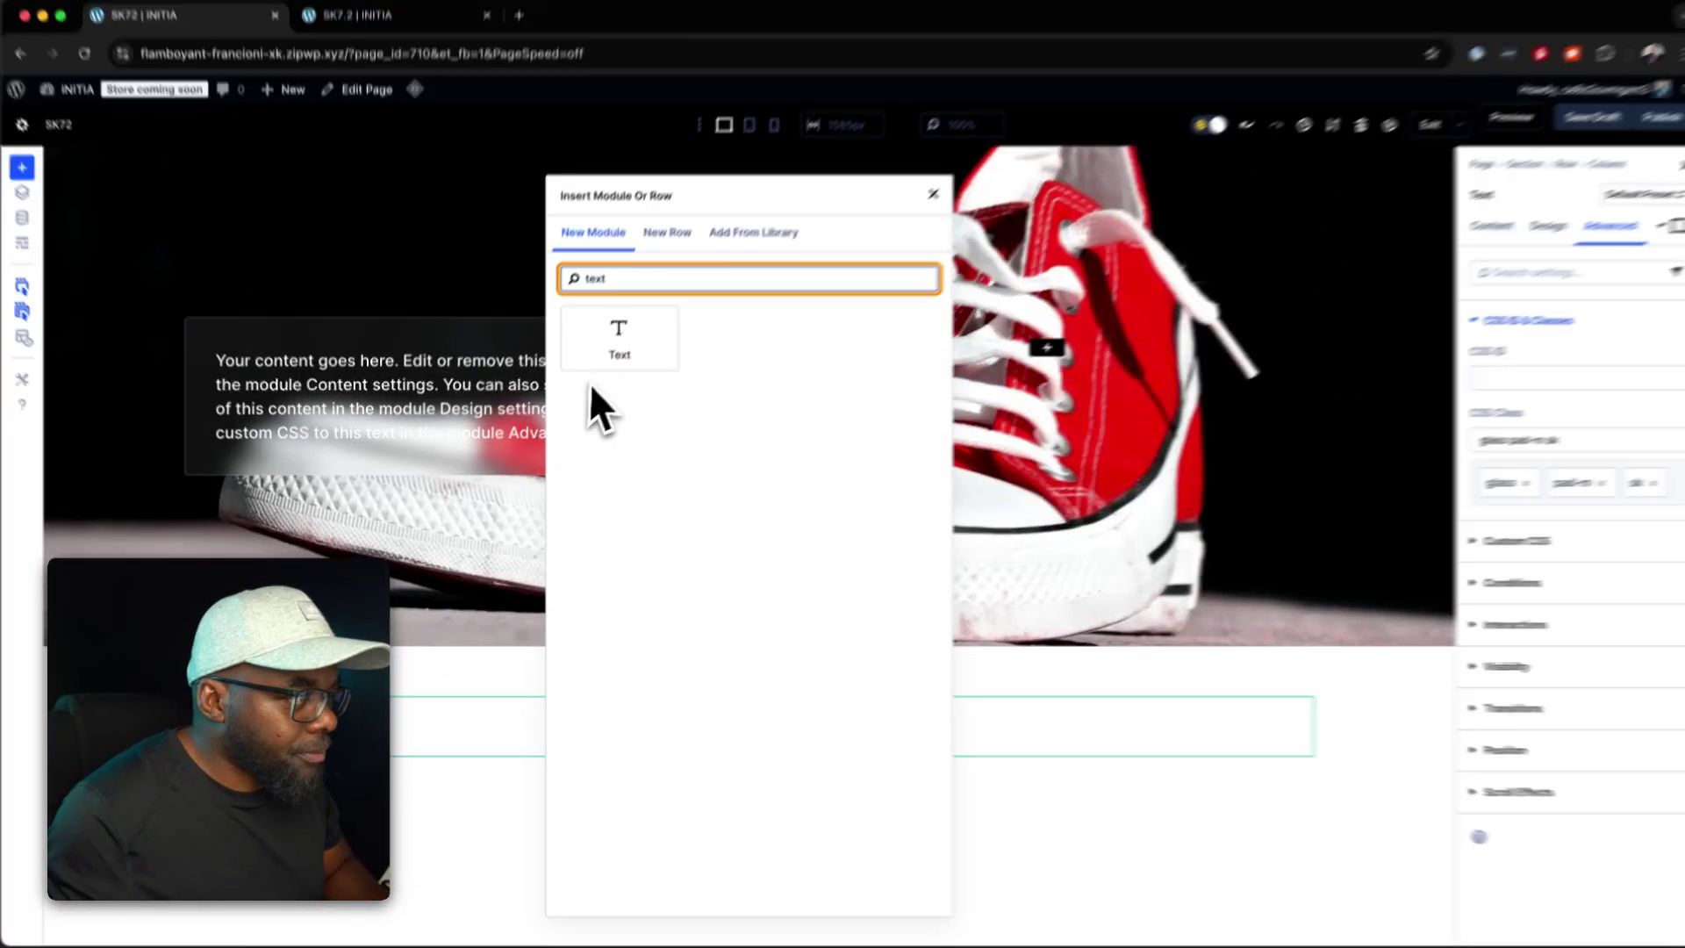
left_click(625, 333)
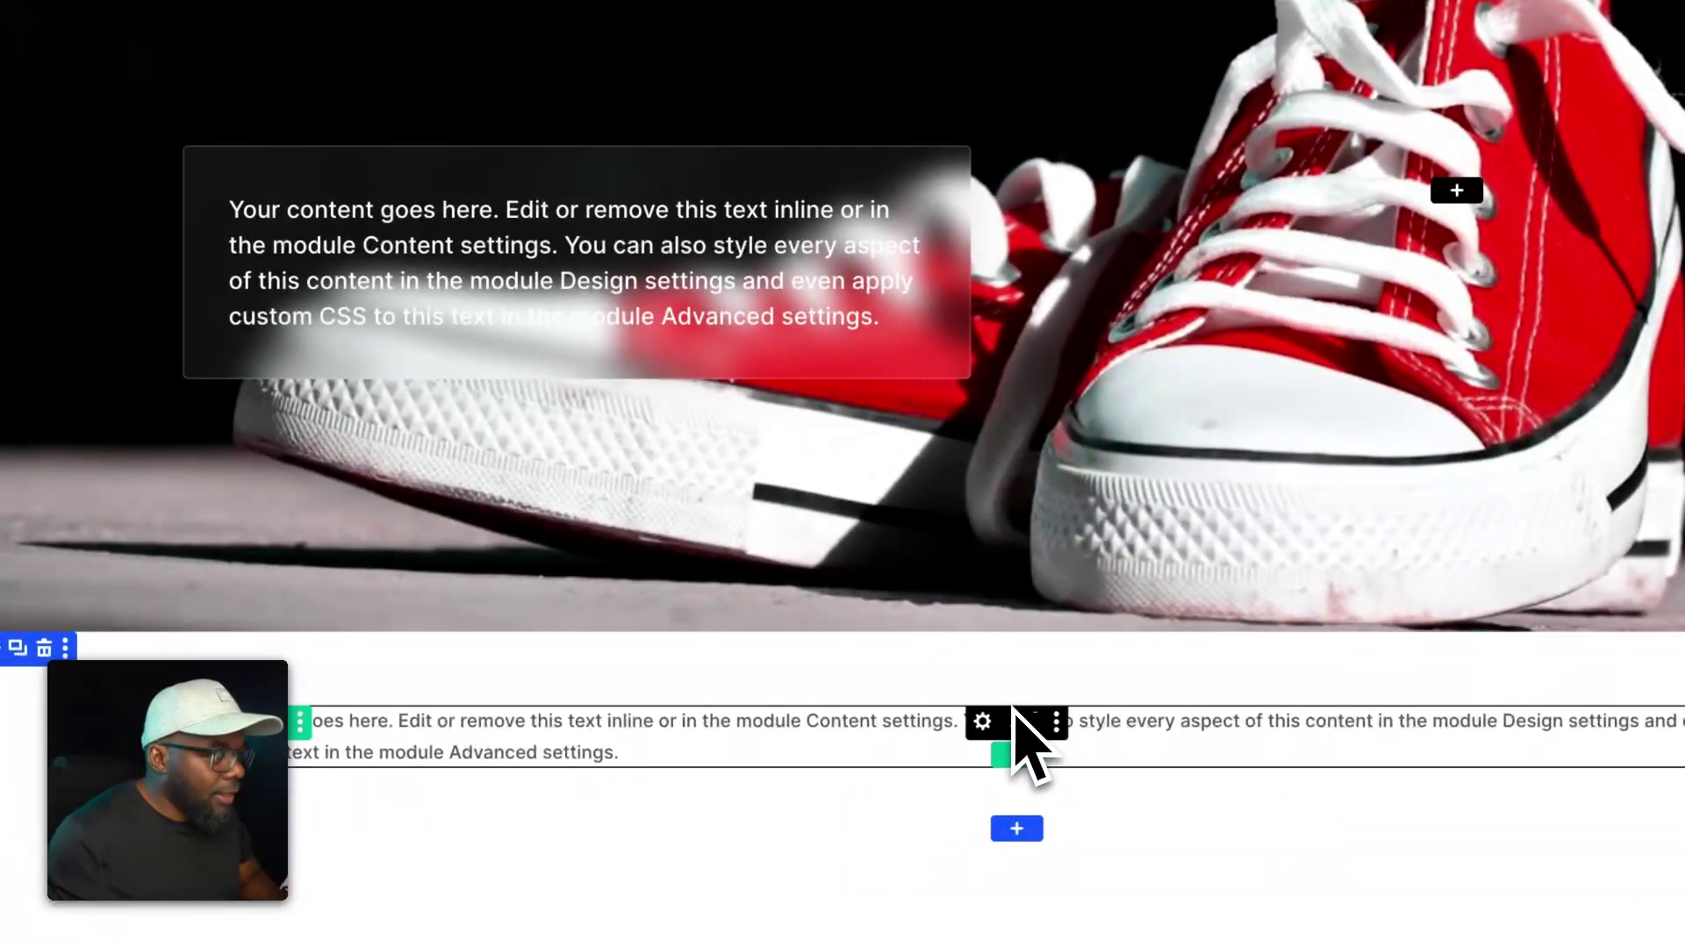
left_click(1020, 719)
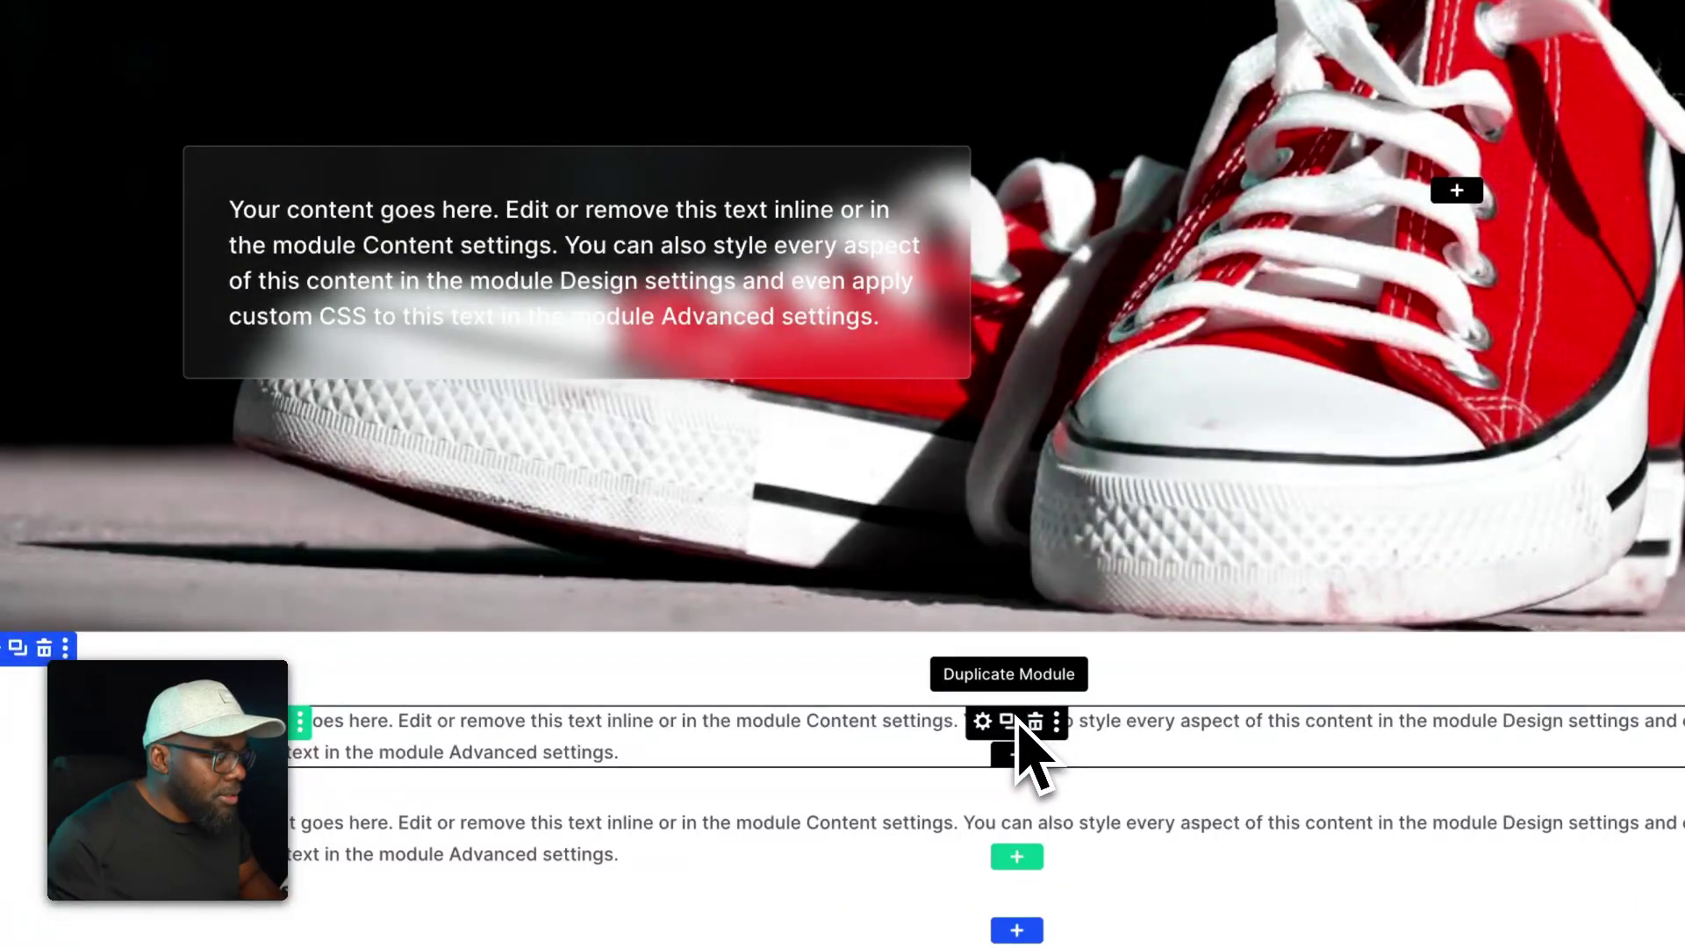
left_click(1016, 721)
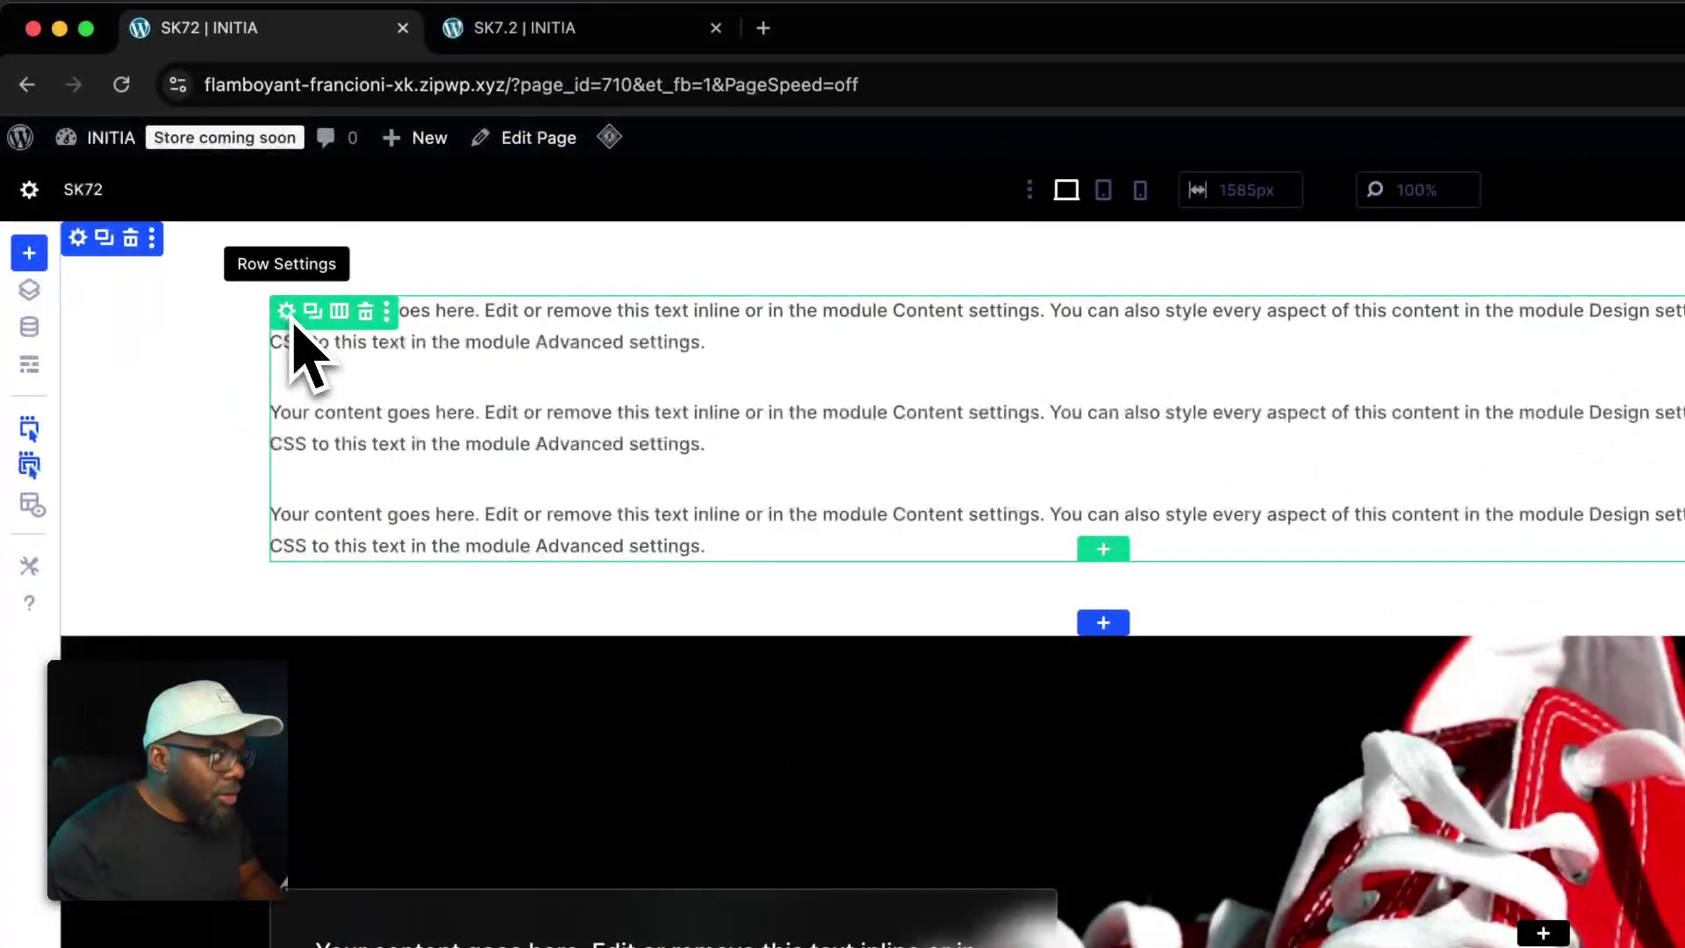
Step: In the column's Design > Layout settings, set Horizontal Gap and Vertical Gap to 0
left_click(205, 219)
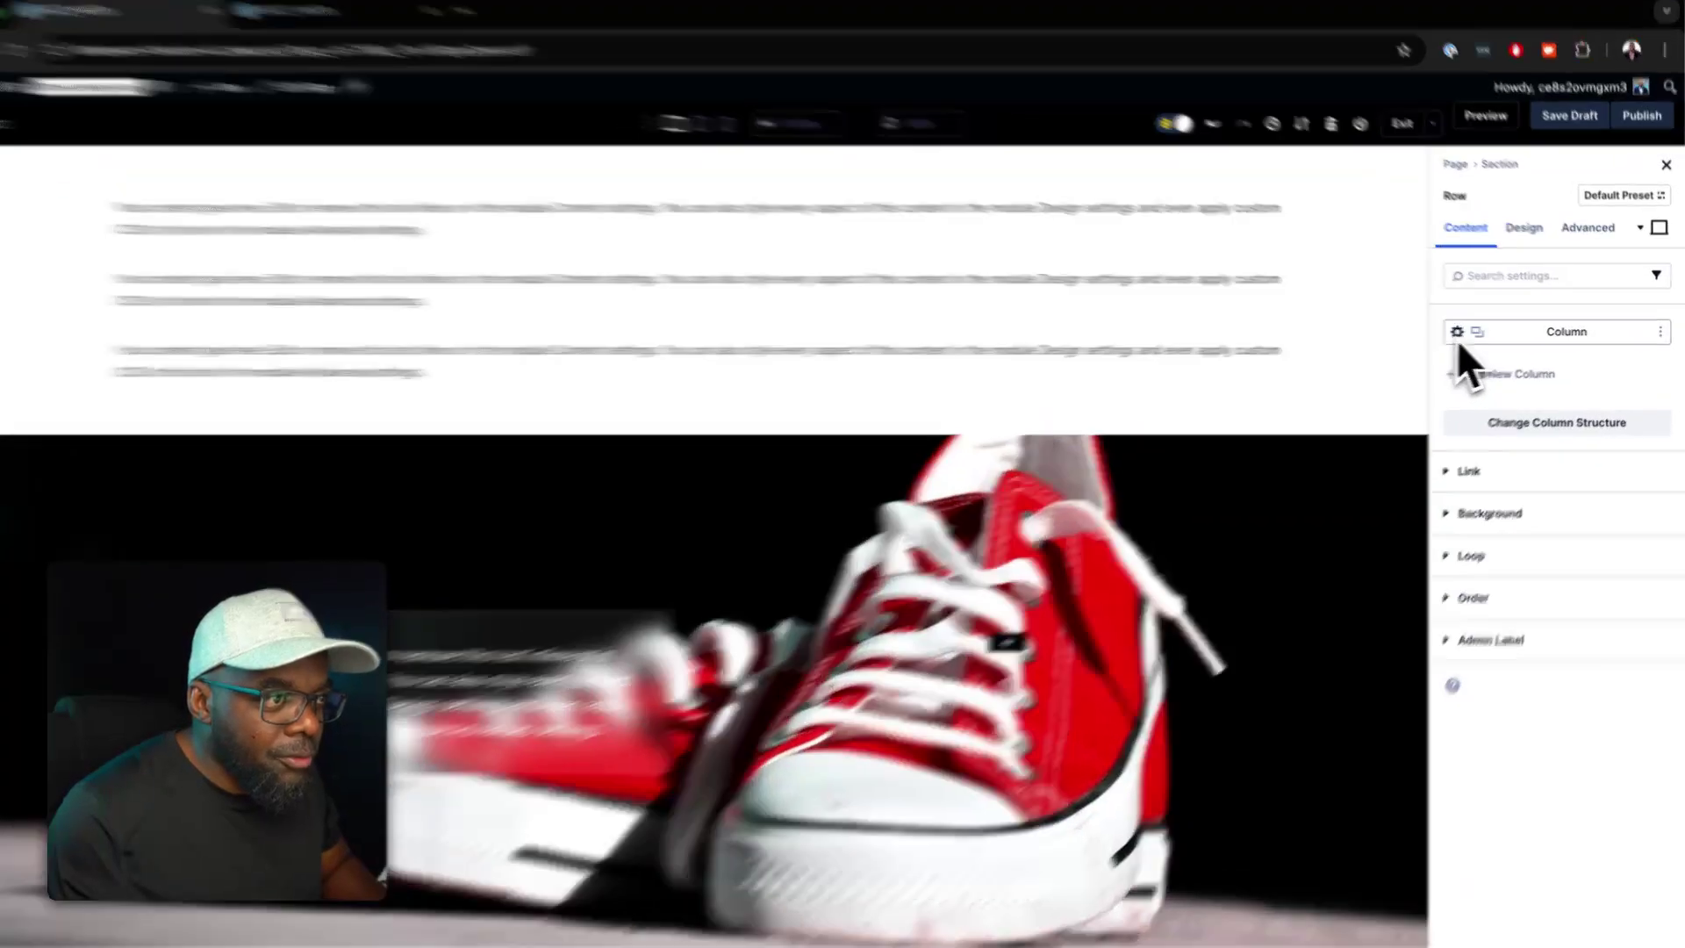
left_click(1467, 331)
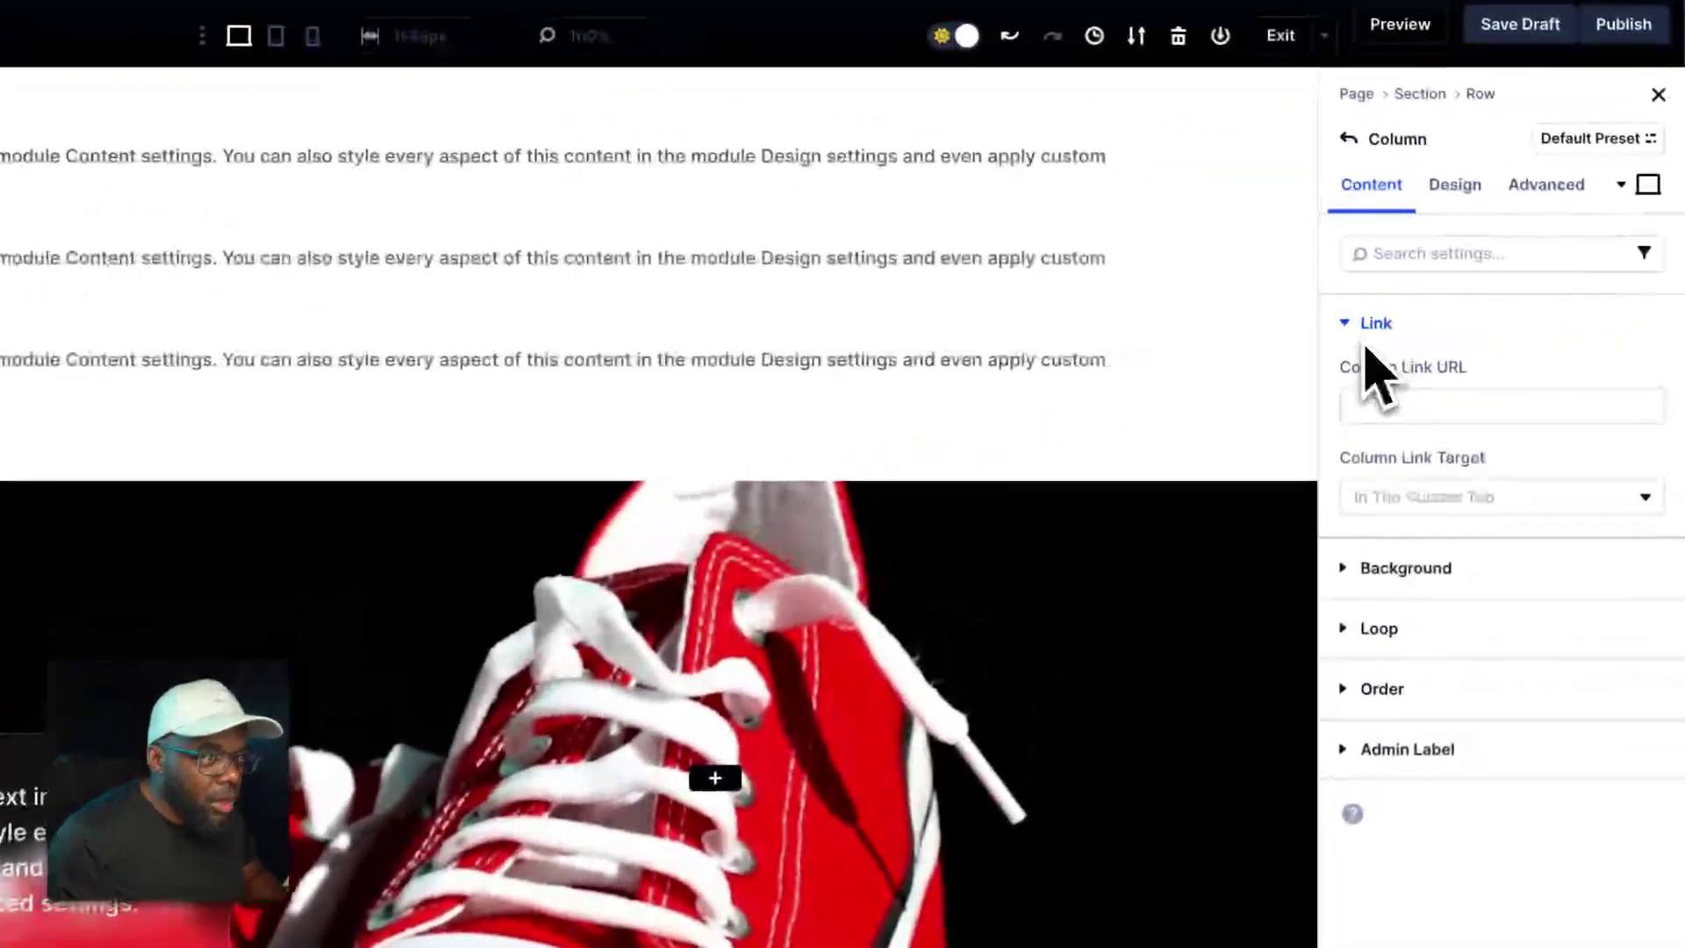
left_click(1458, 192)
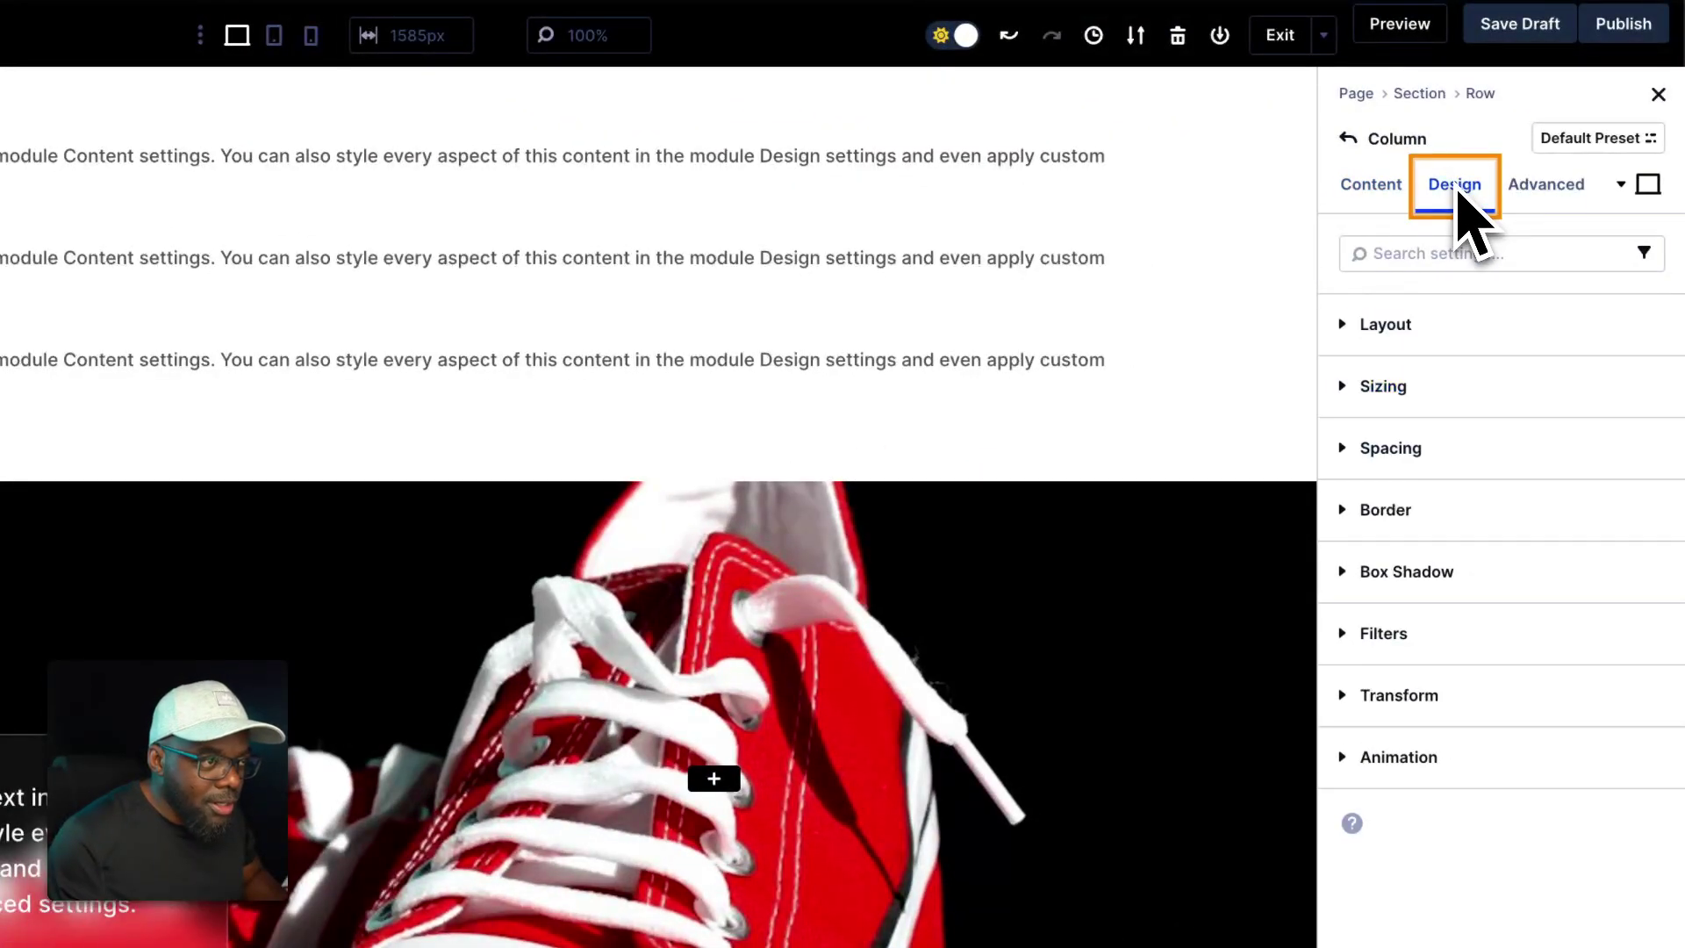
left_click(1409, 332)
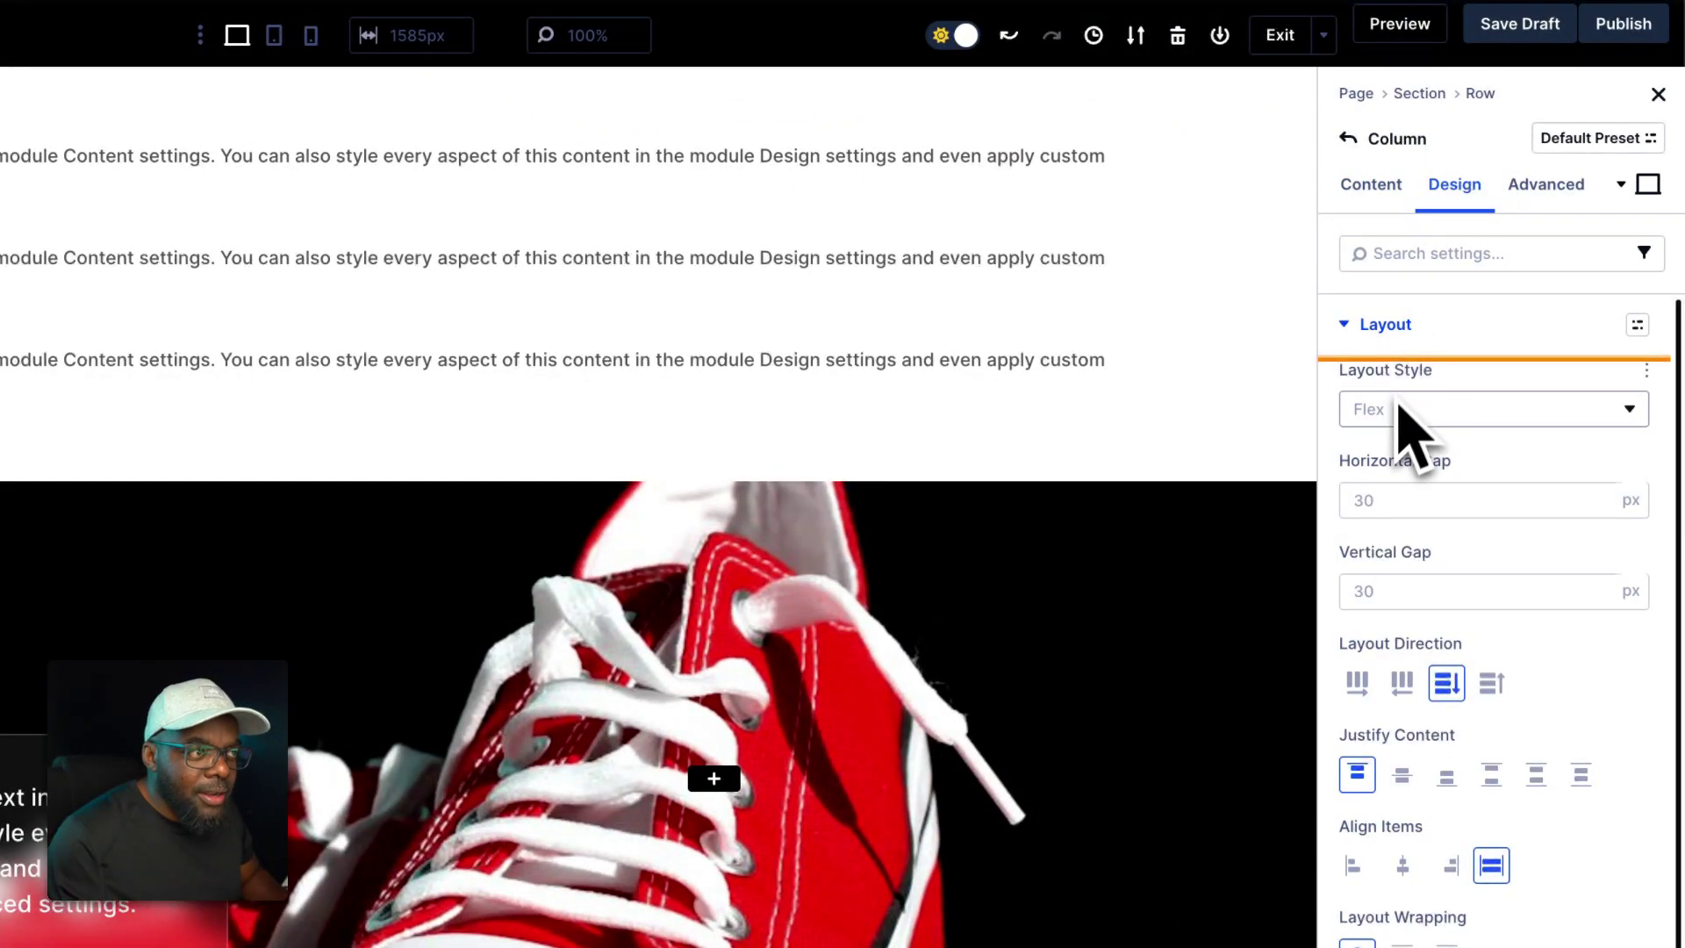
left_click(1399, 513)
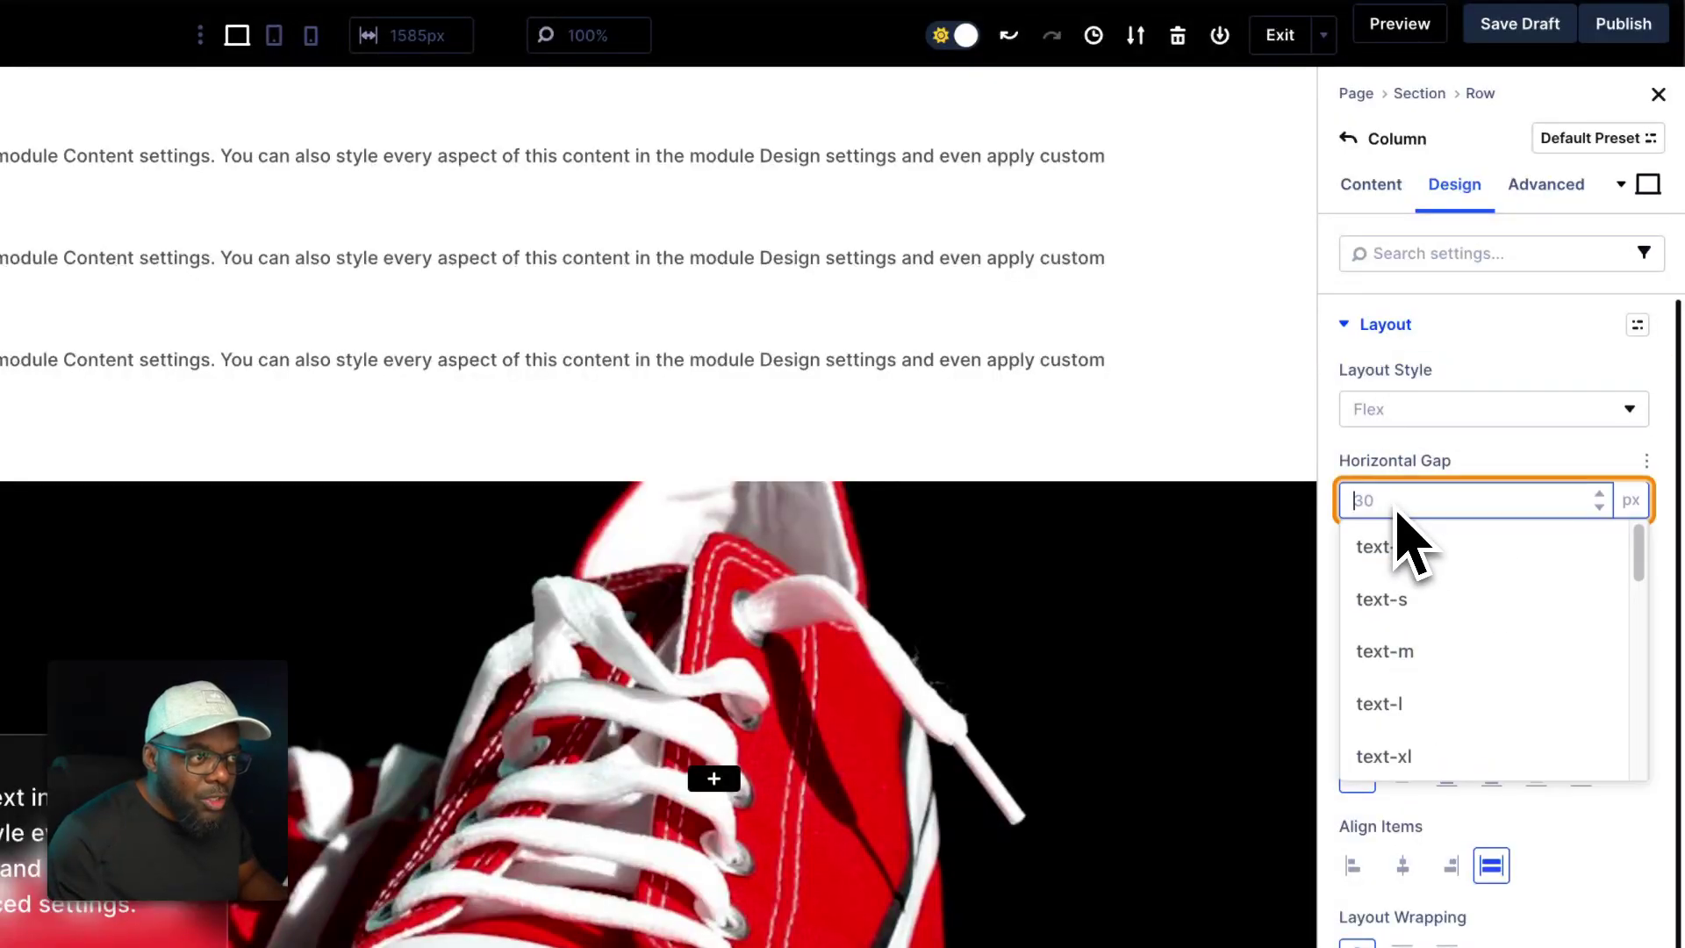
type("0")
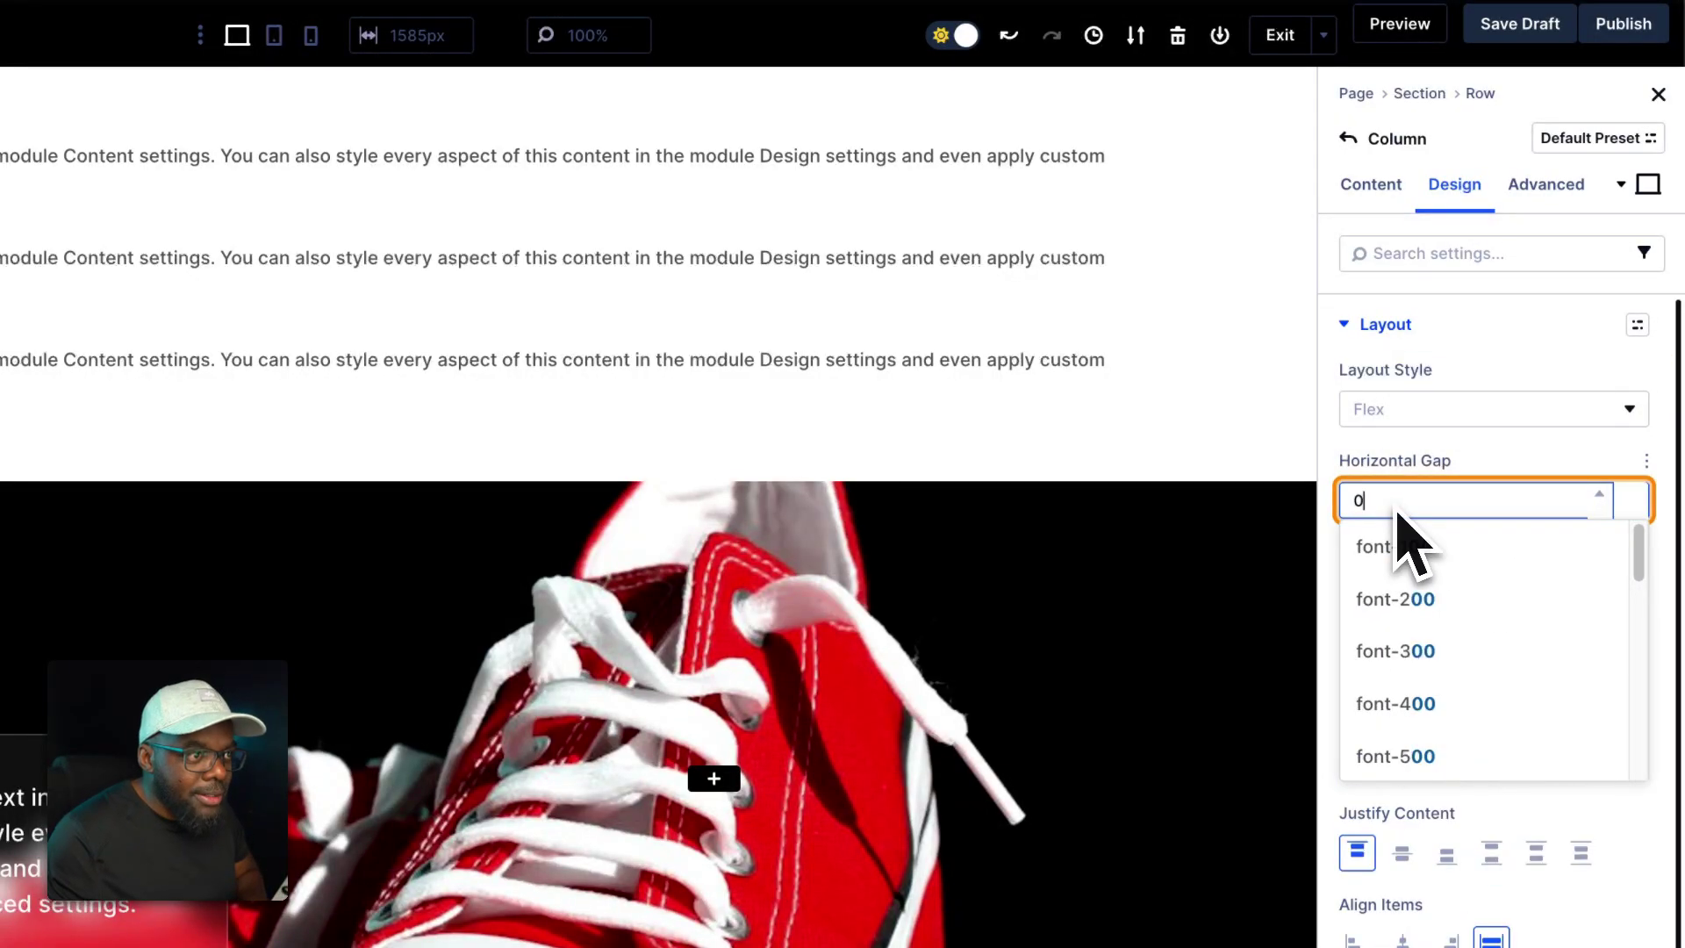
key("Return")
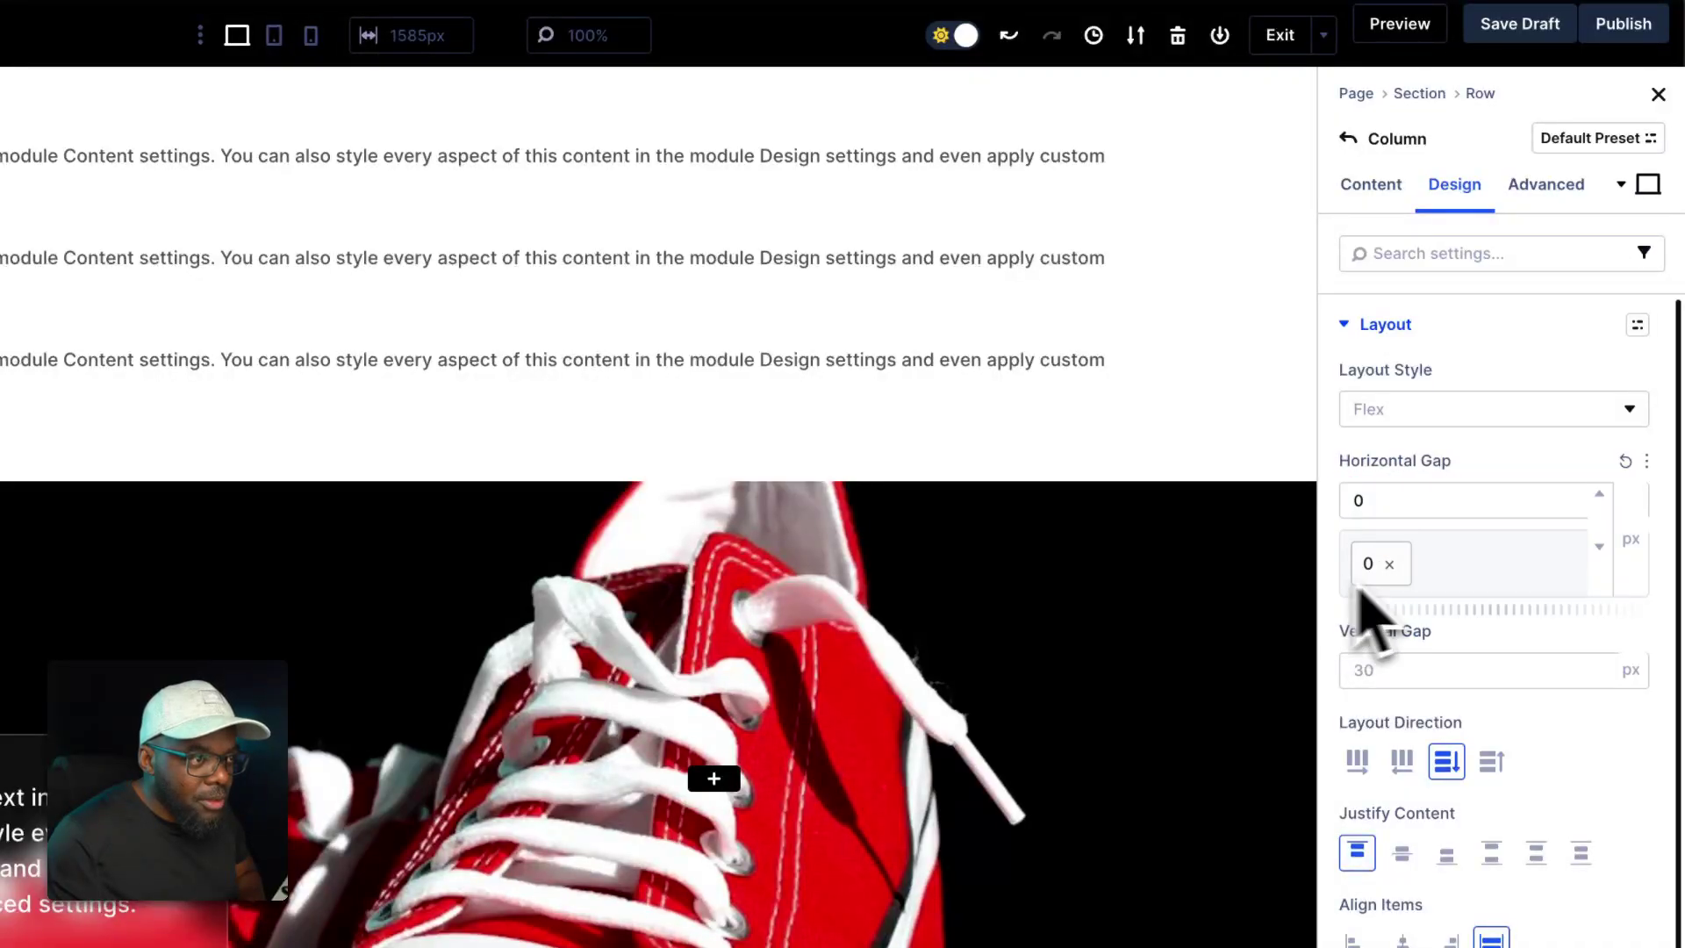
left_click(1416, 672)
type("0")
key("Return")
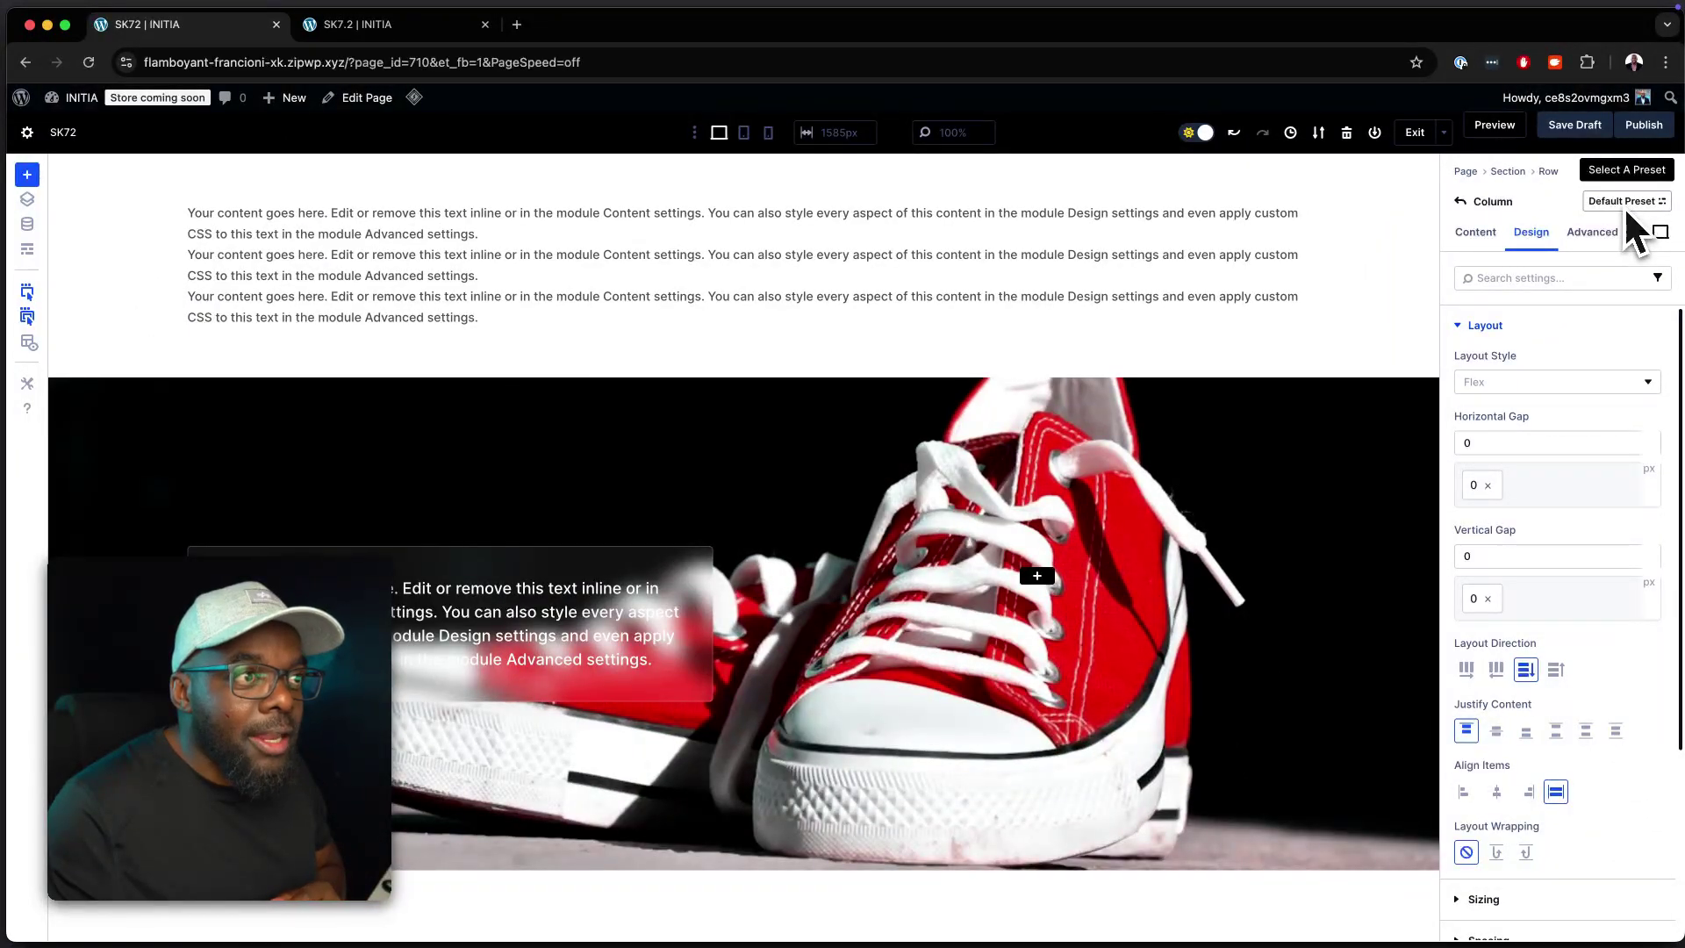
Step: Save the column styles as a new default preset named column-no-padding
left_click(1624, 203)
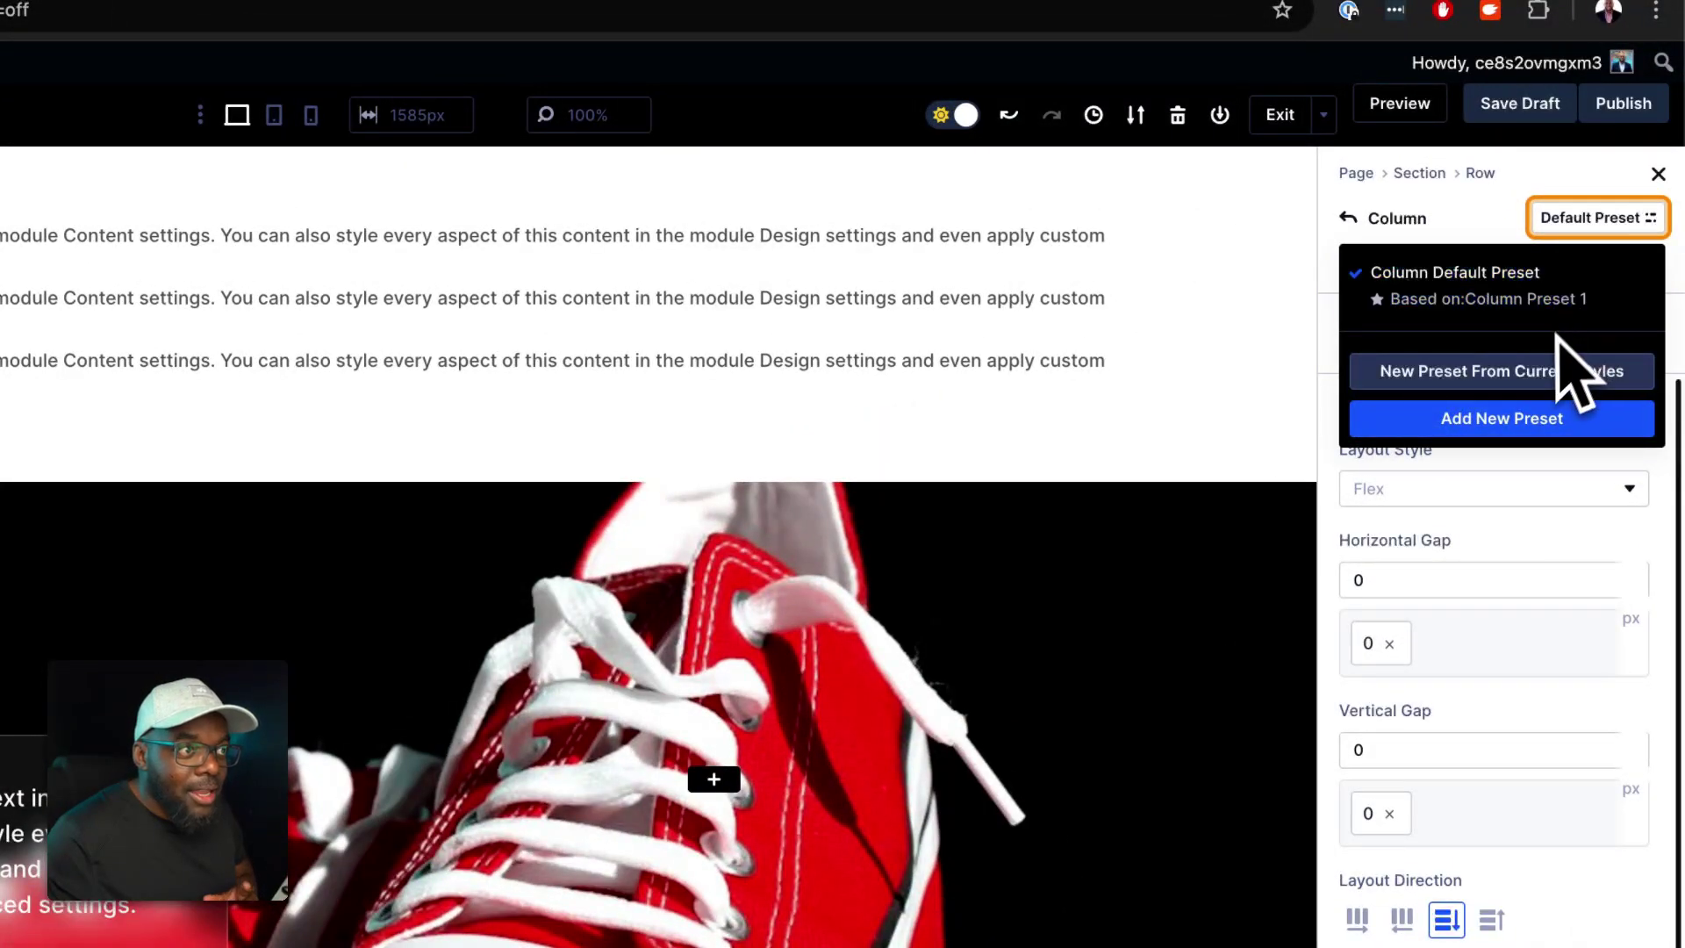
left_click(1542, 375)
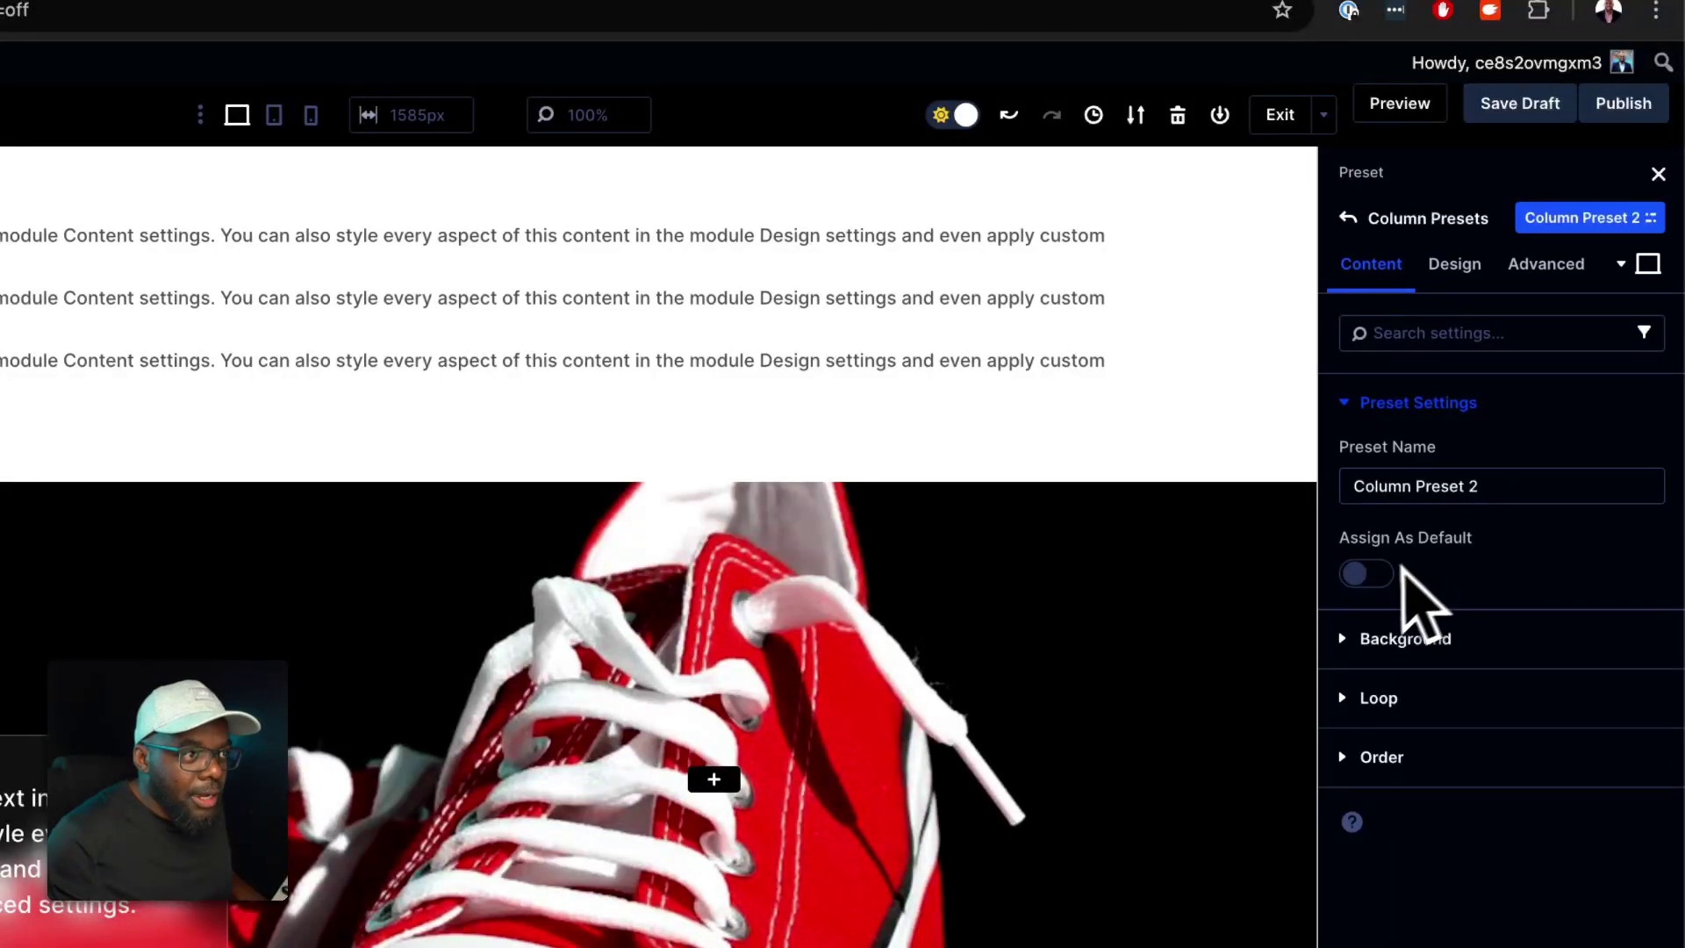
left_click(1378, 573)
left_click(1547, 495)
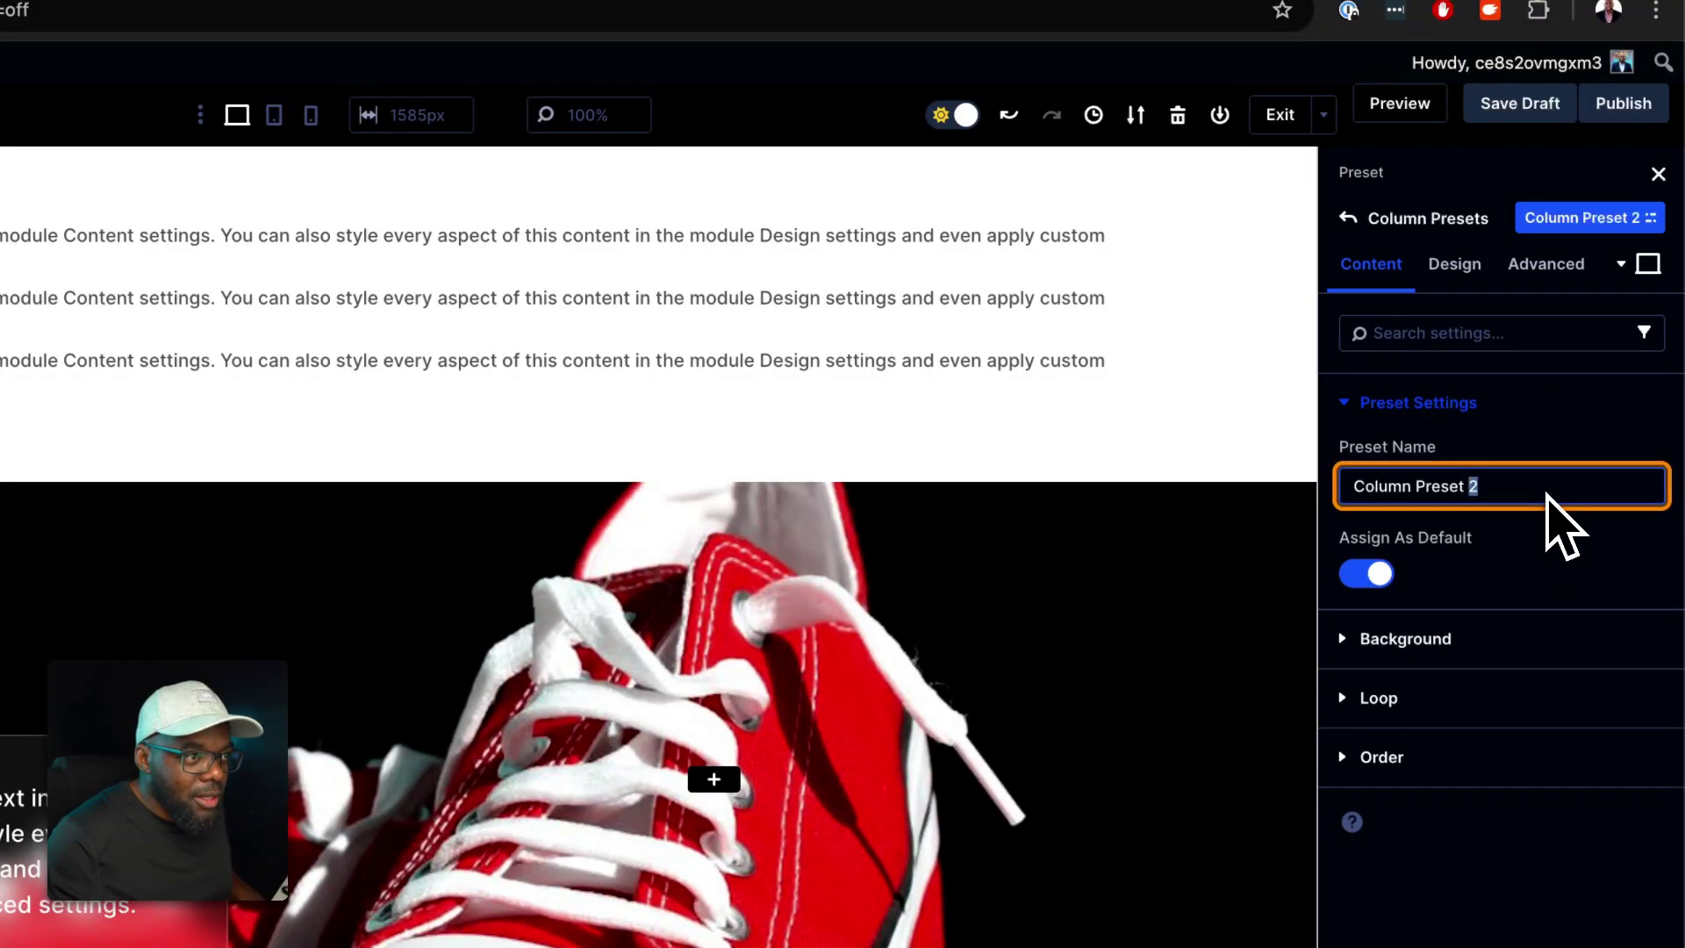
triple_click(1547, 494)
type("c")
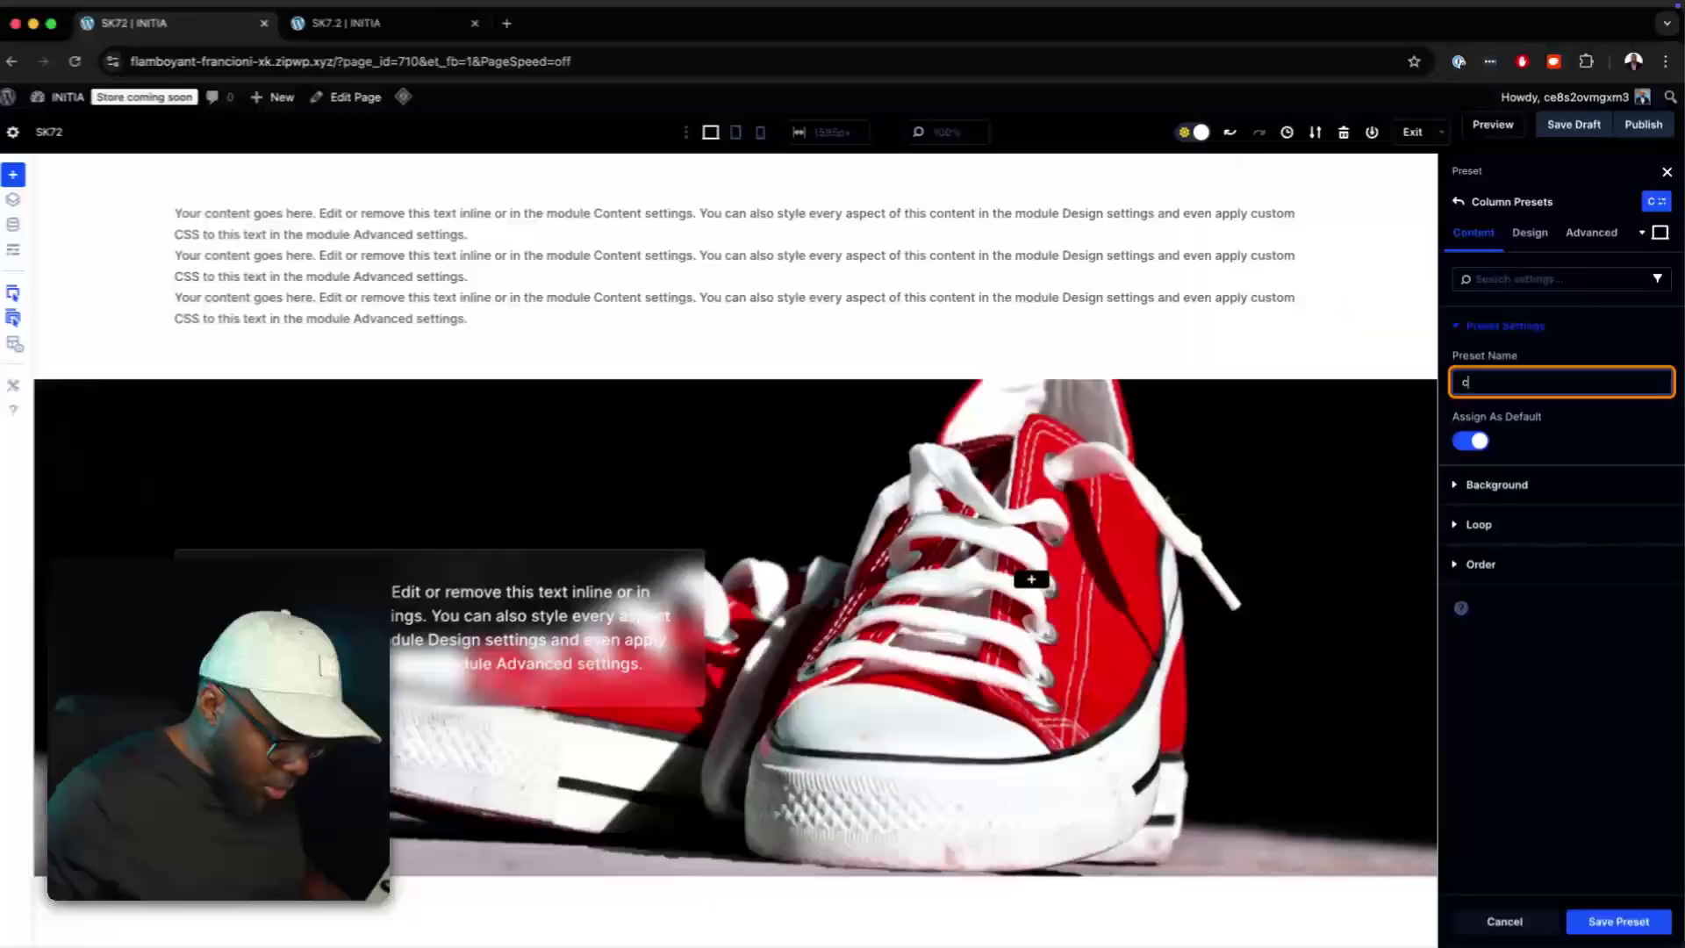
key("BackSpace")
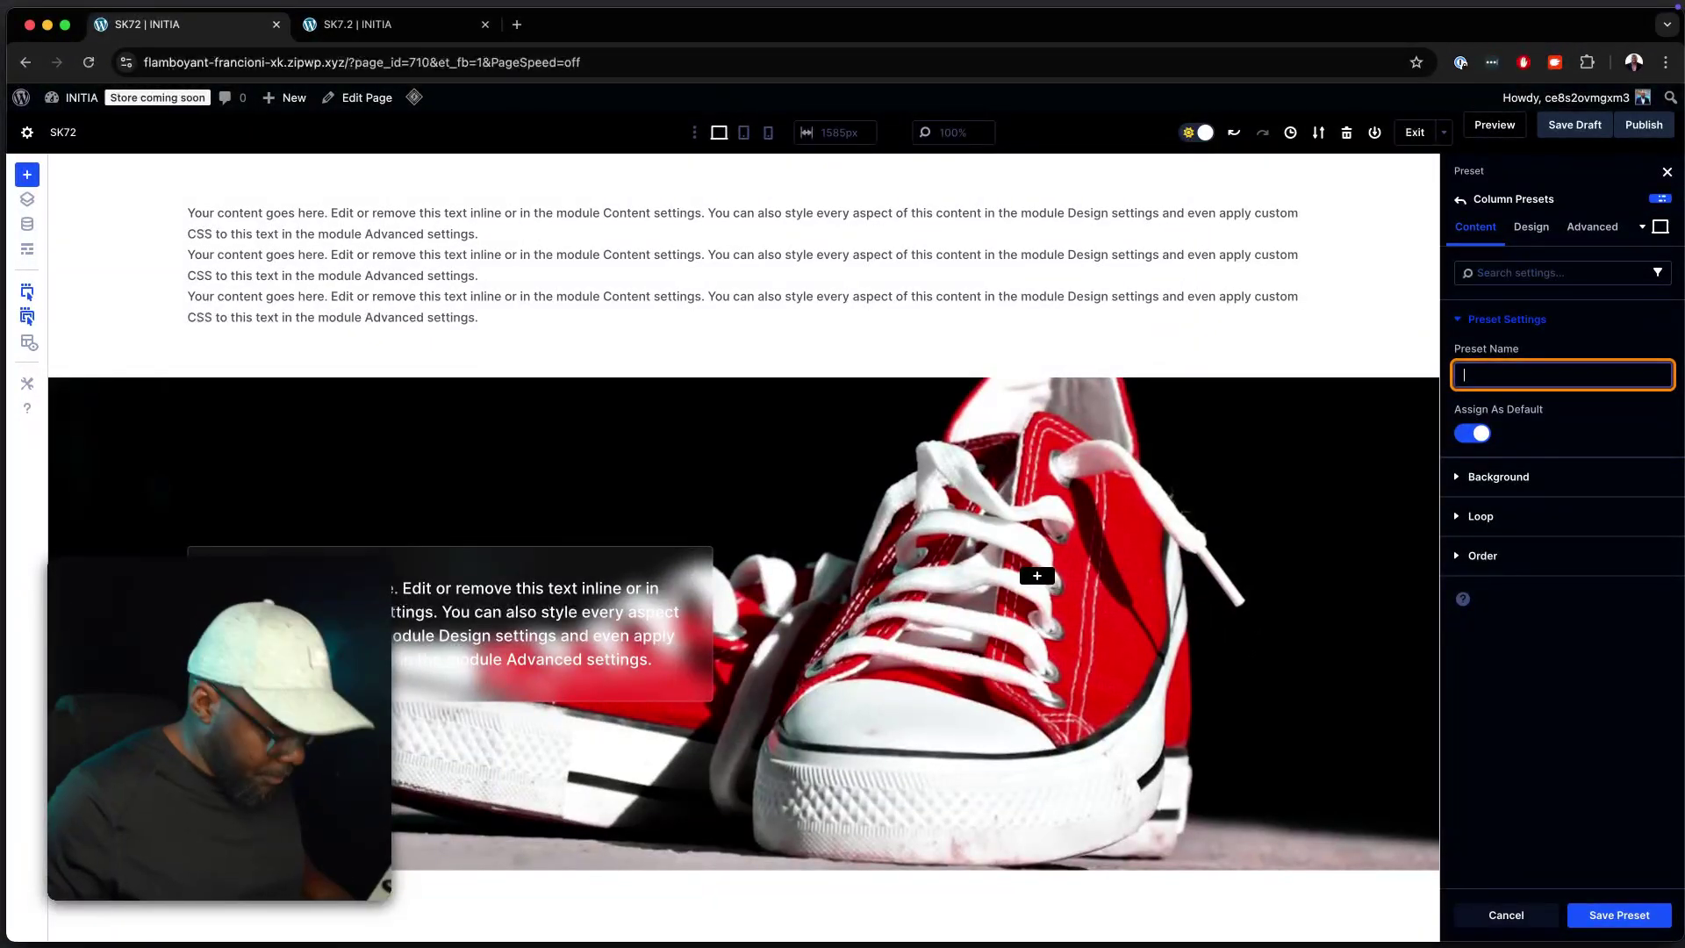
type("colmn-no-paddi")
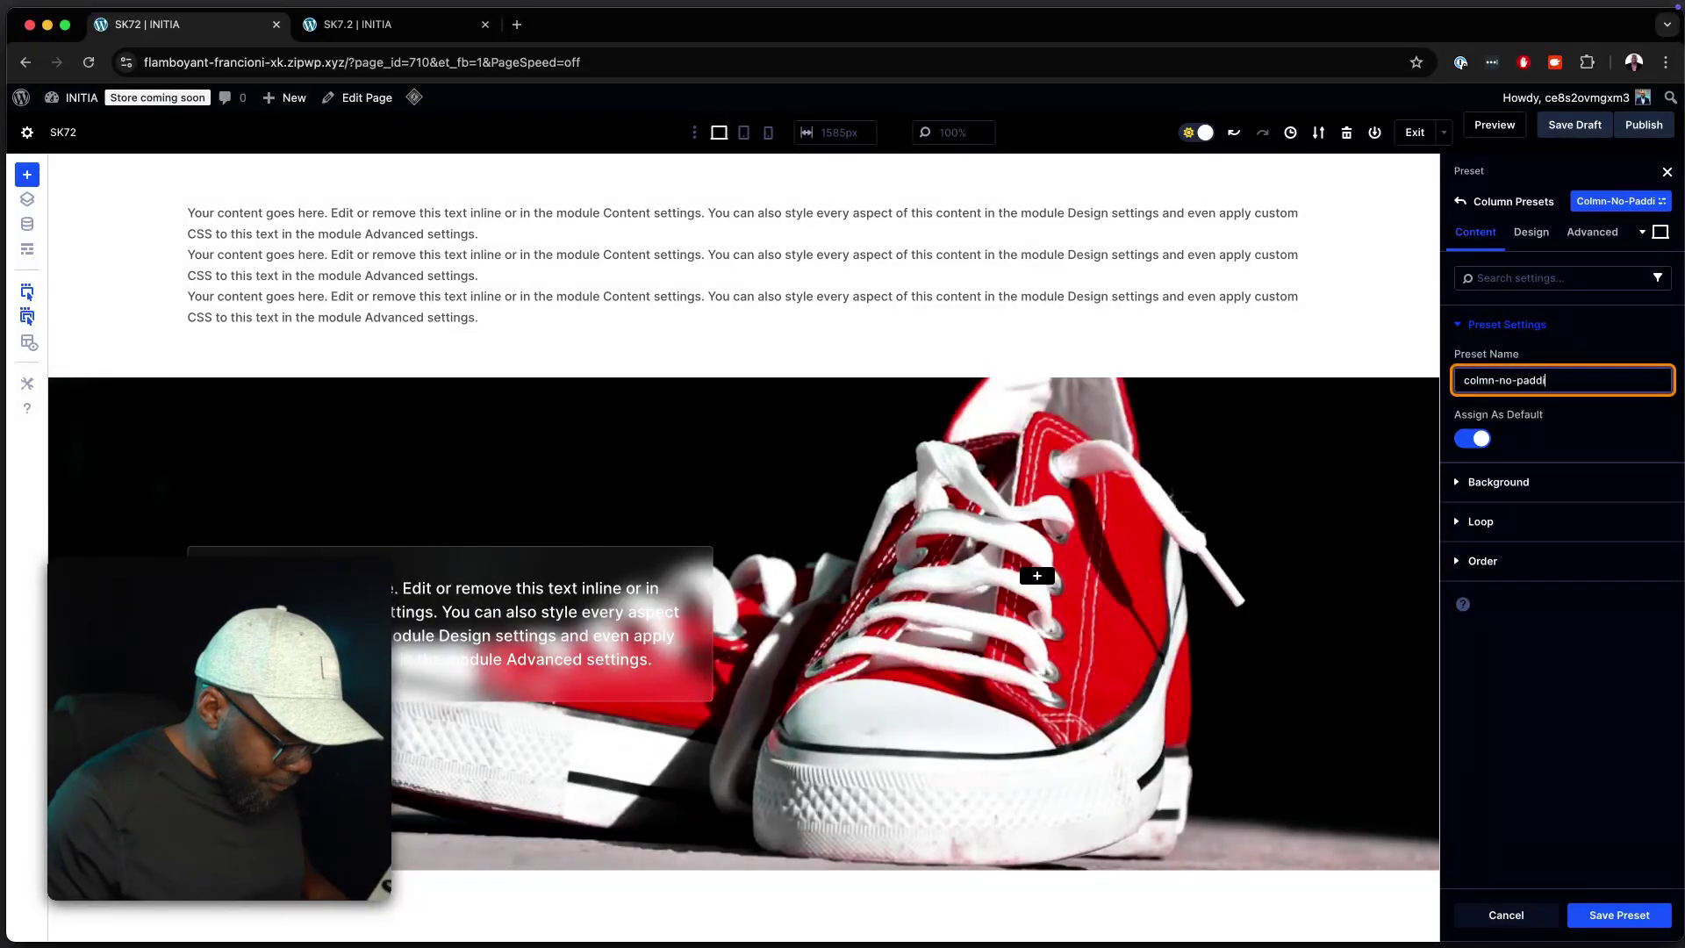
type("ng")
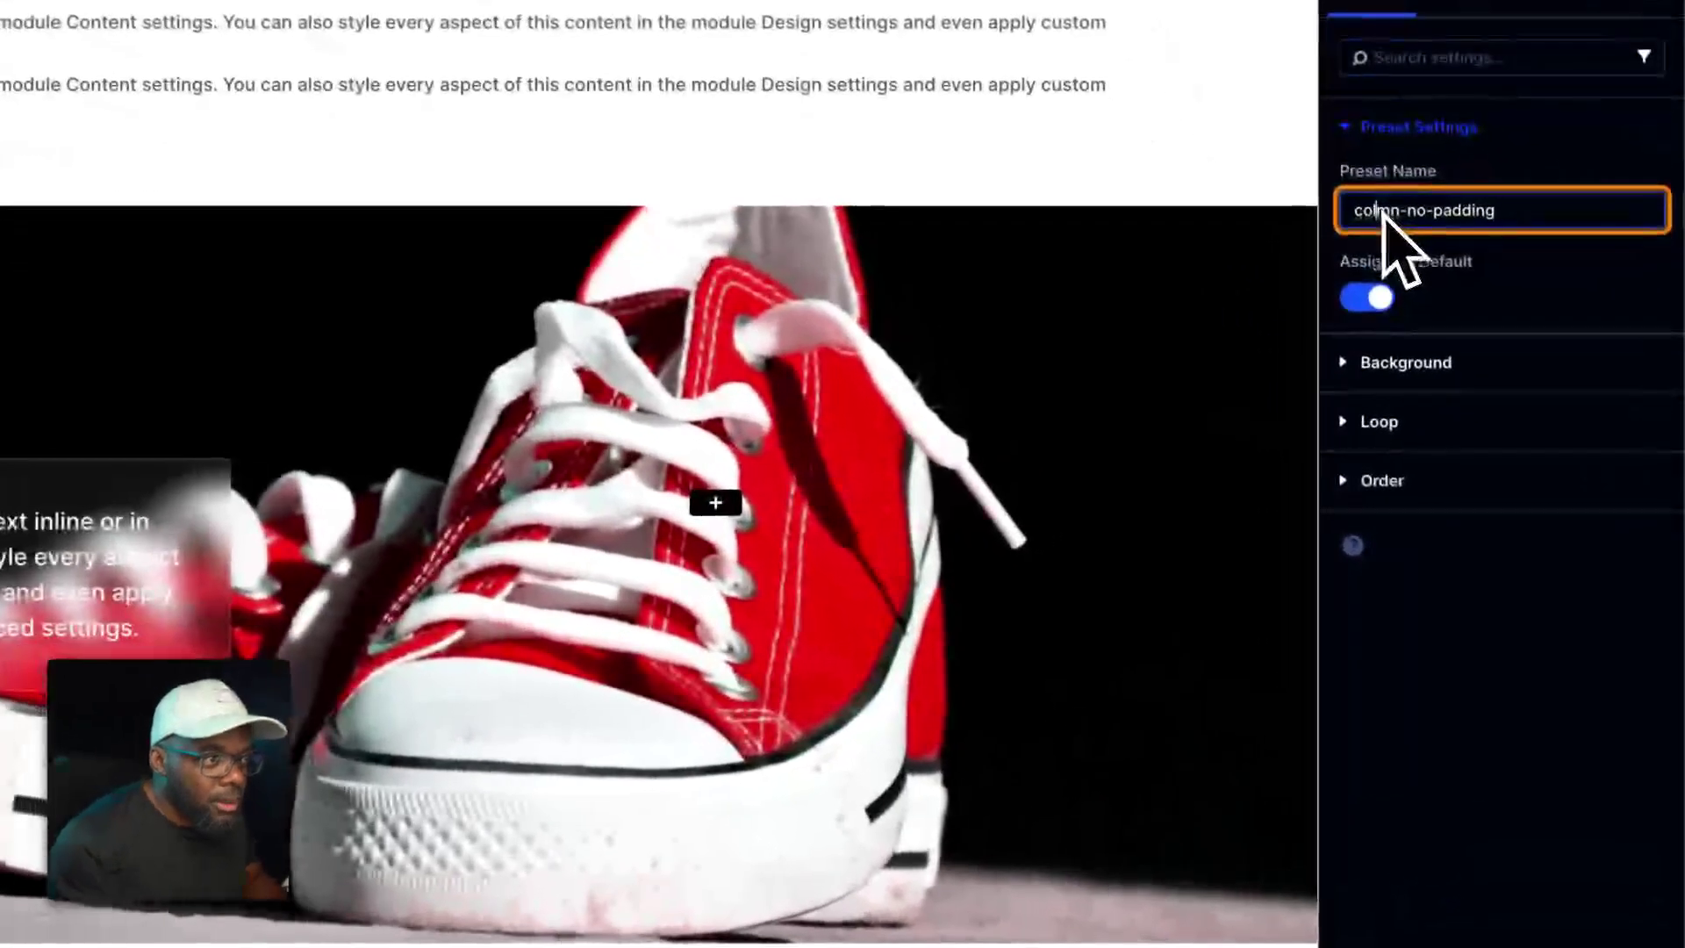
type("u")
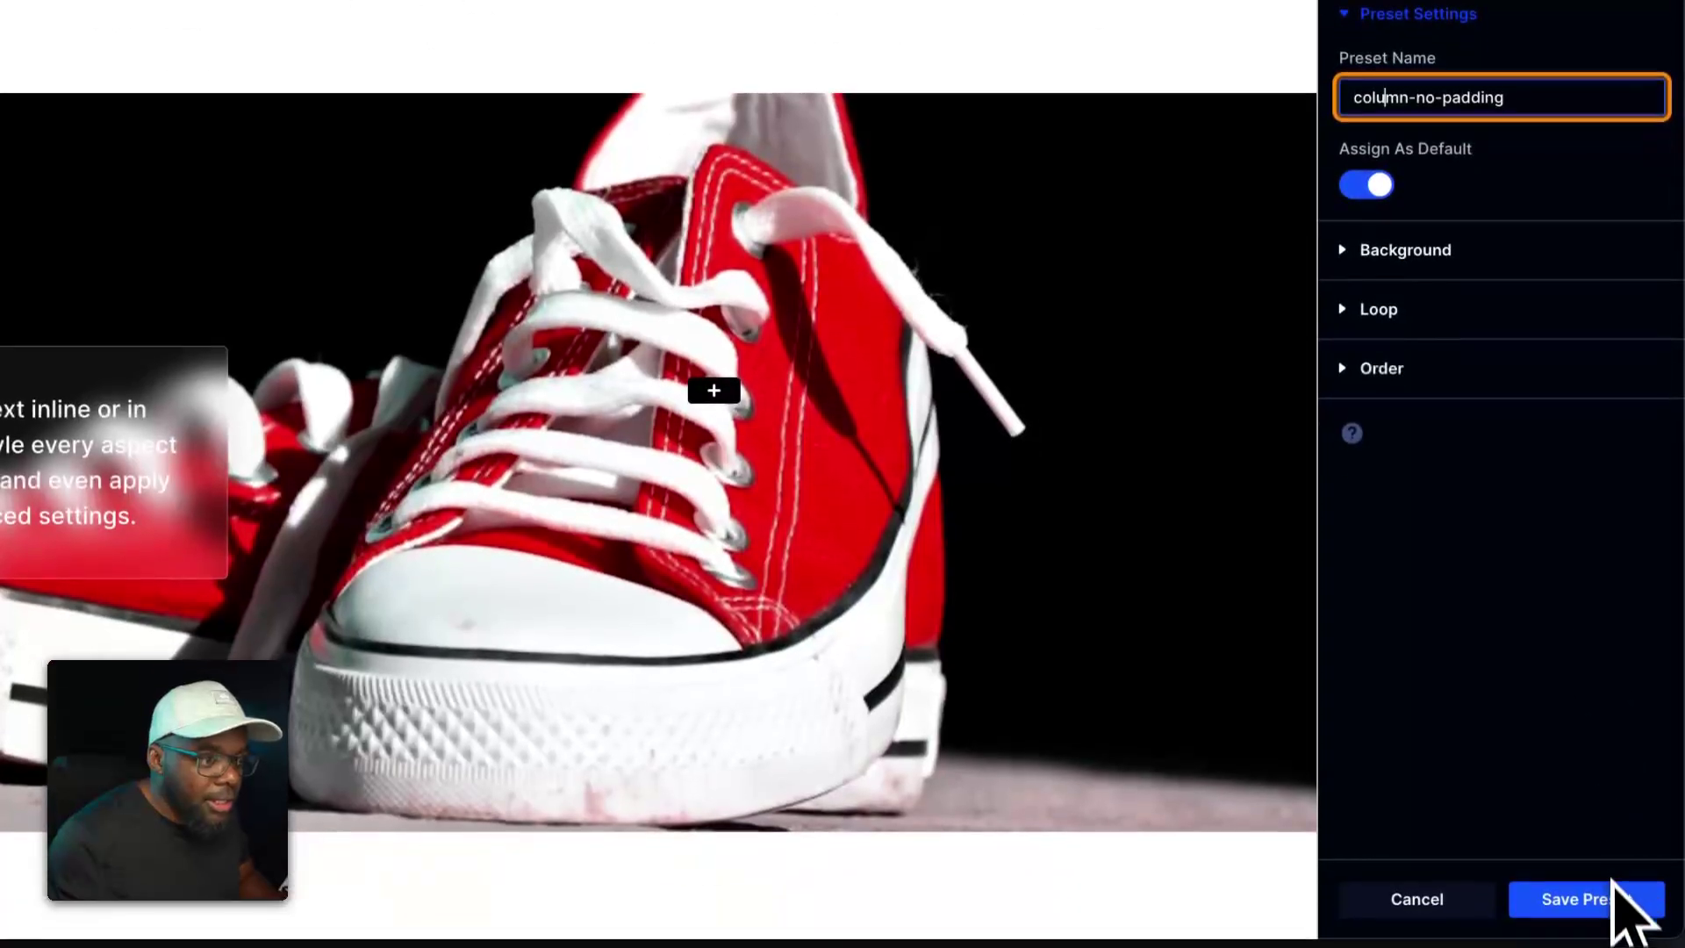
left_click(1615, 901)
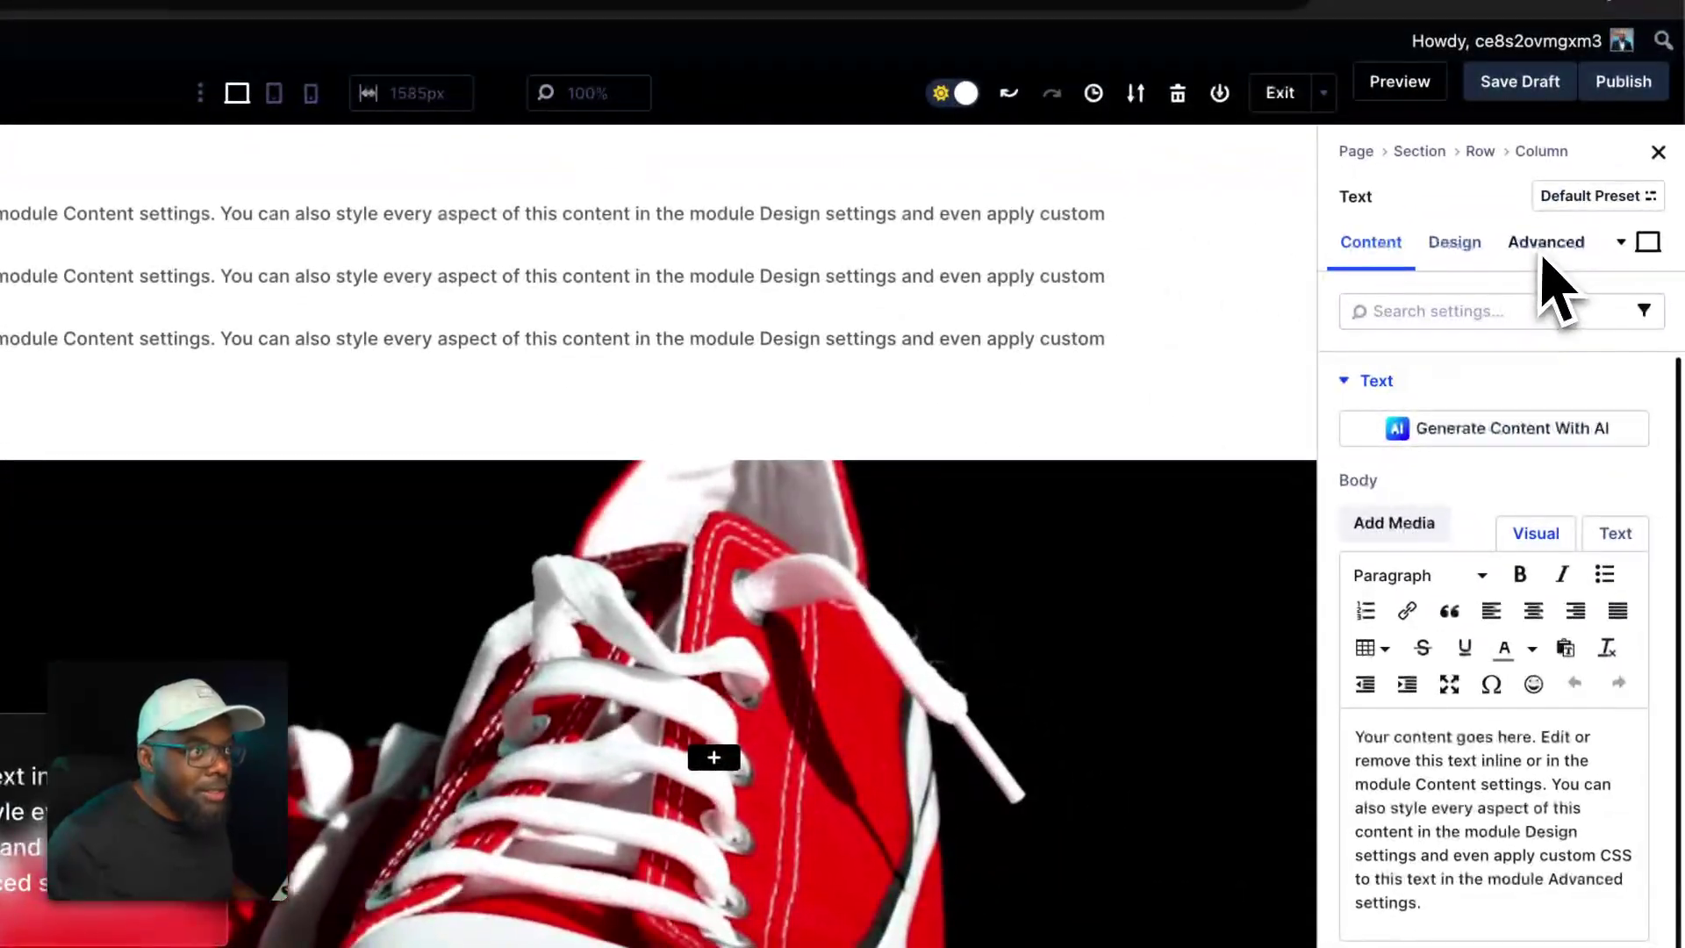
Step: Begin adding an mt top-margin class in a lower Text module's CSS Class field
left_click(1546, 246)
left_click(1464, 386)
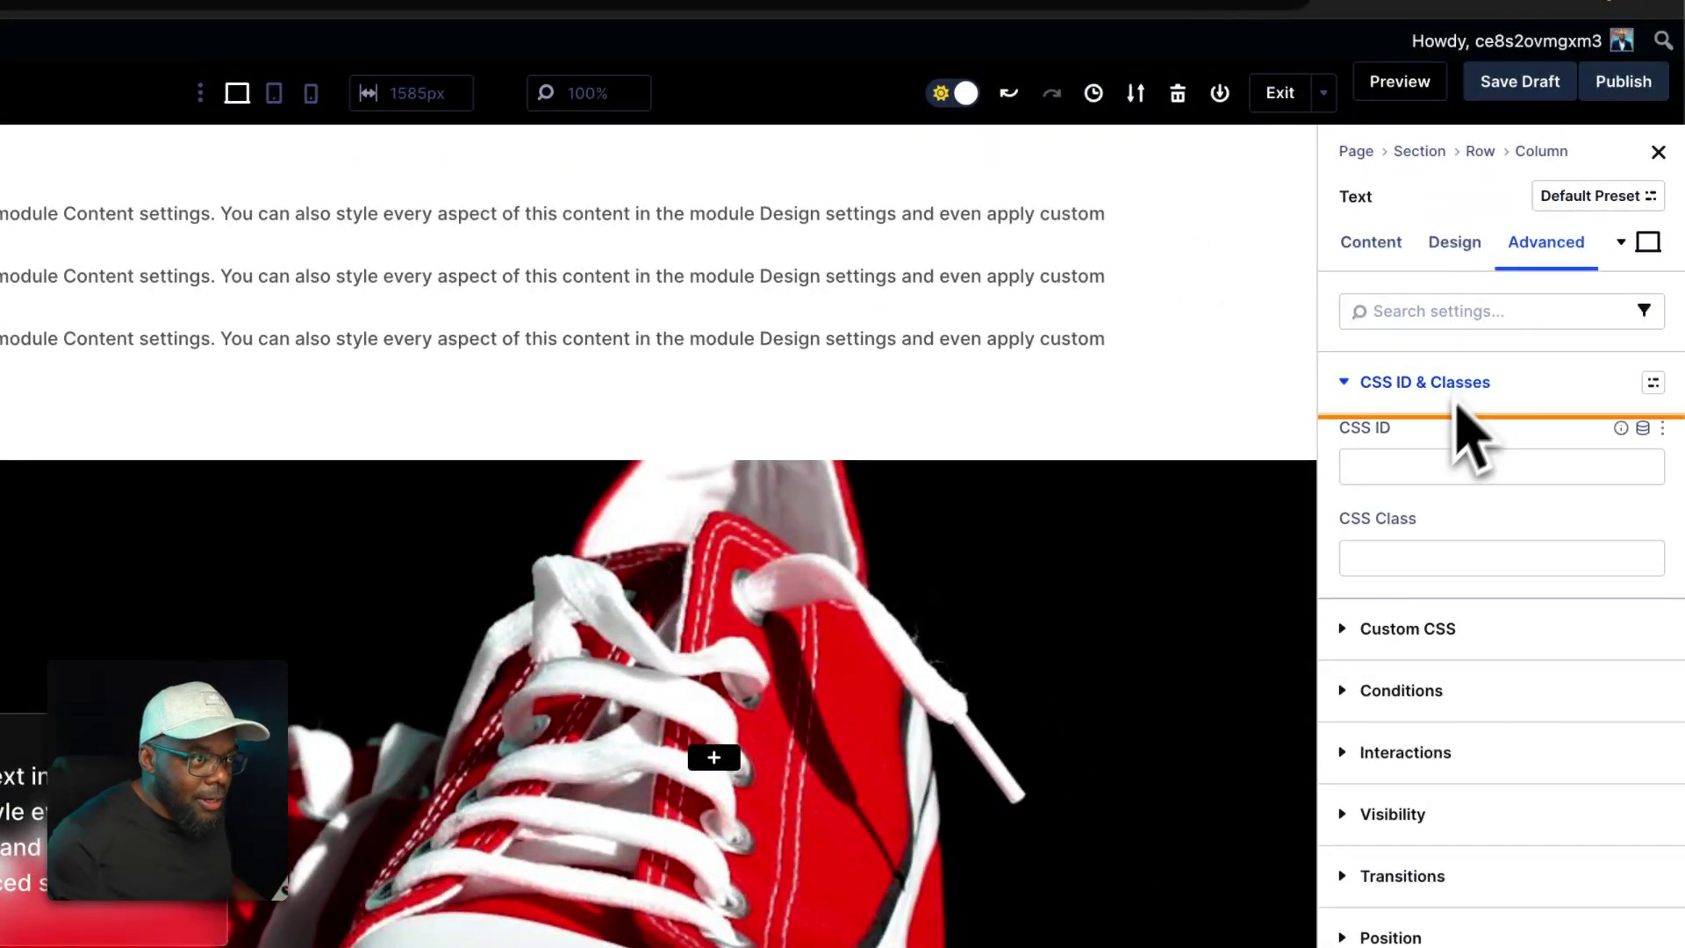
left_click(1389, 571)
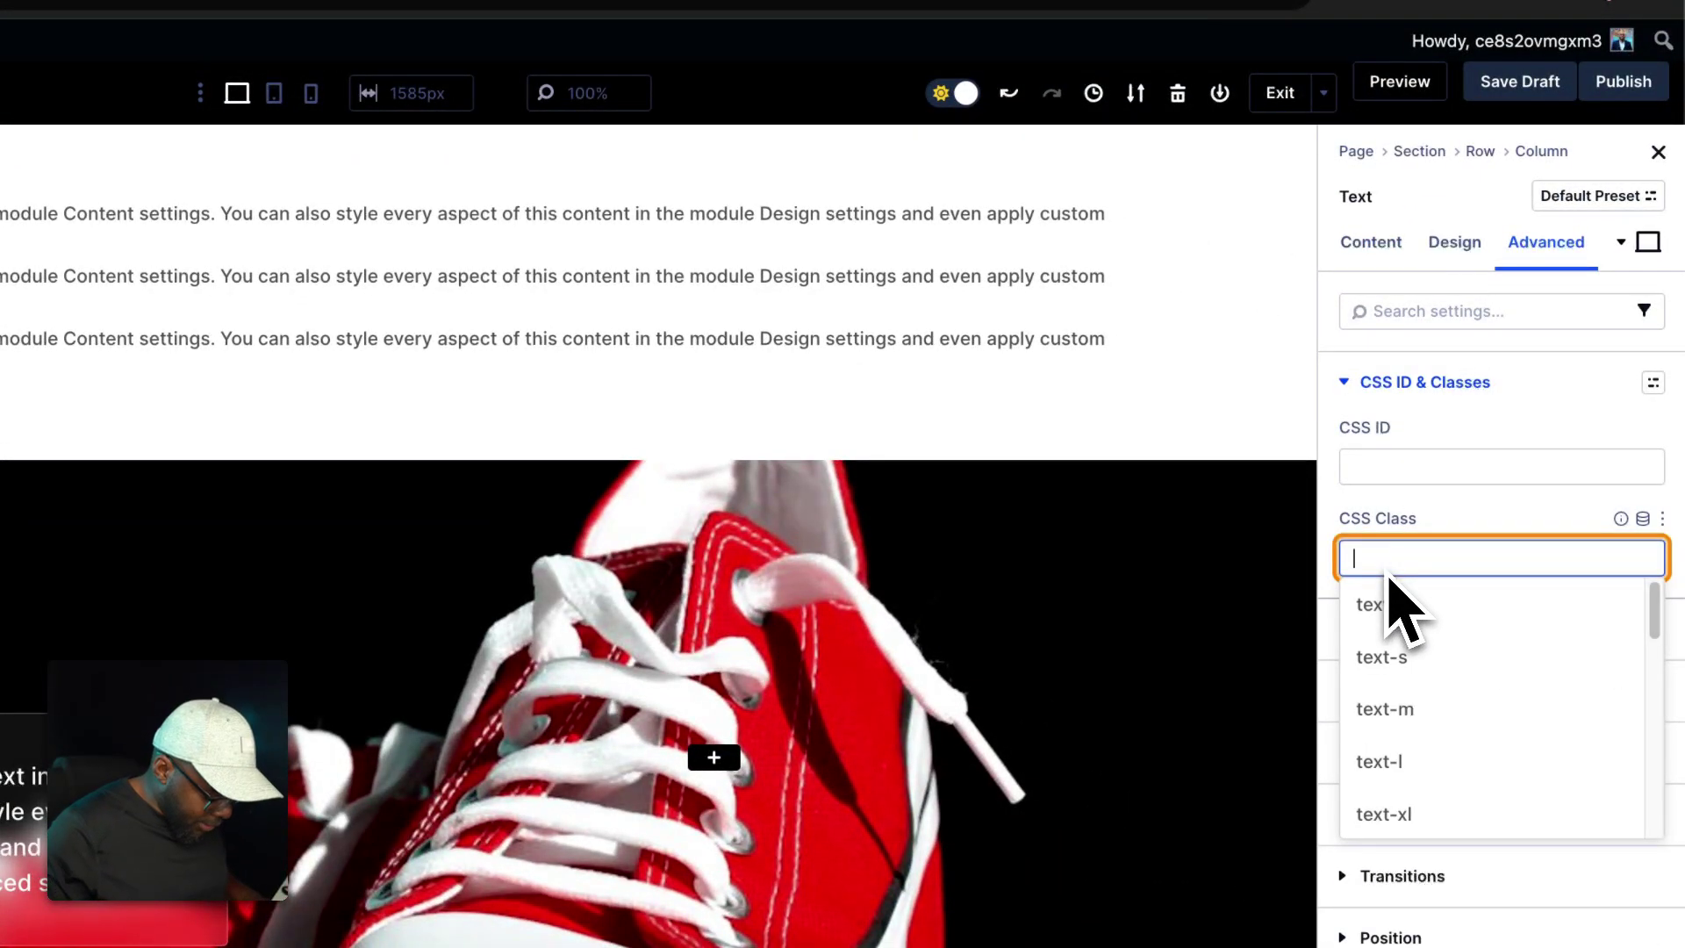
type("mt")
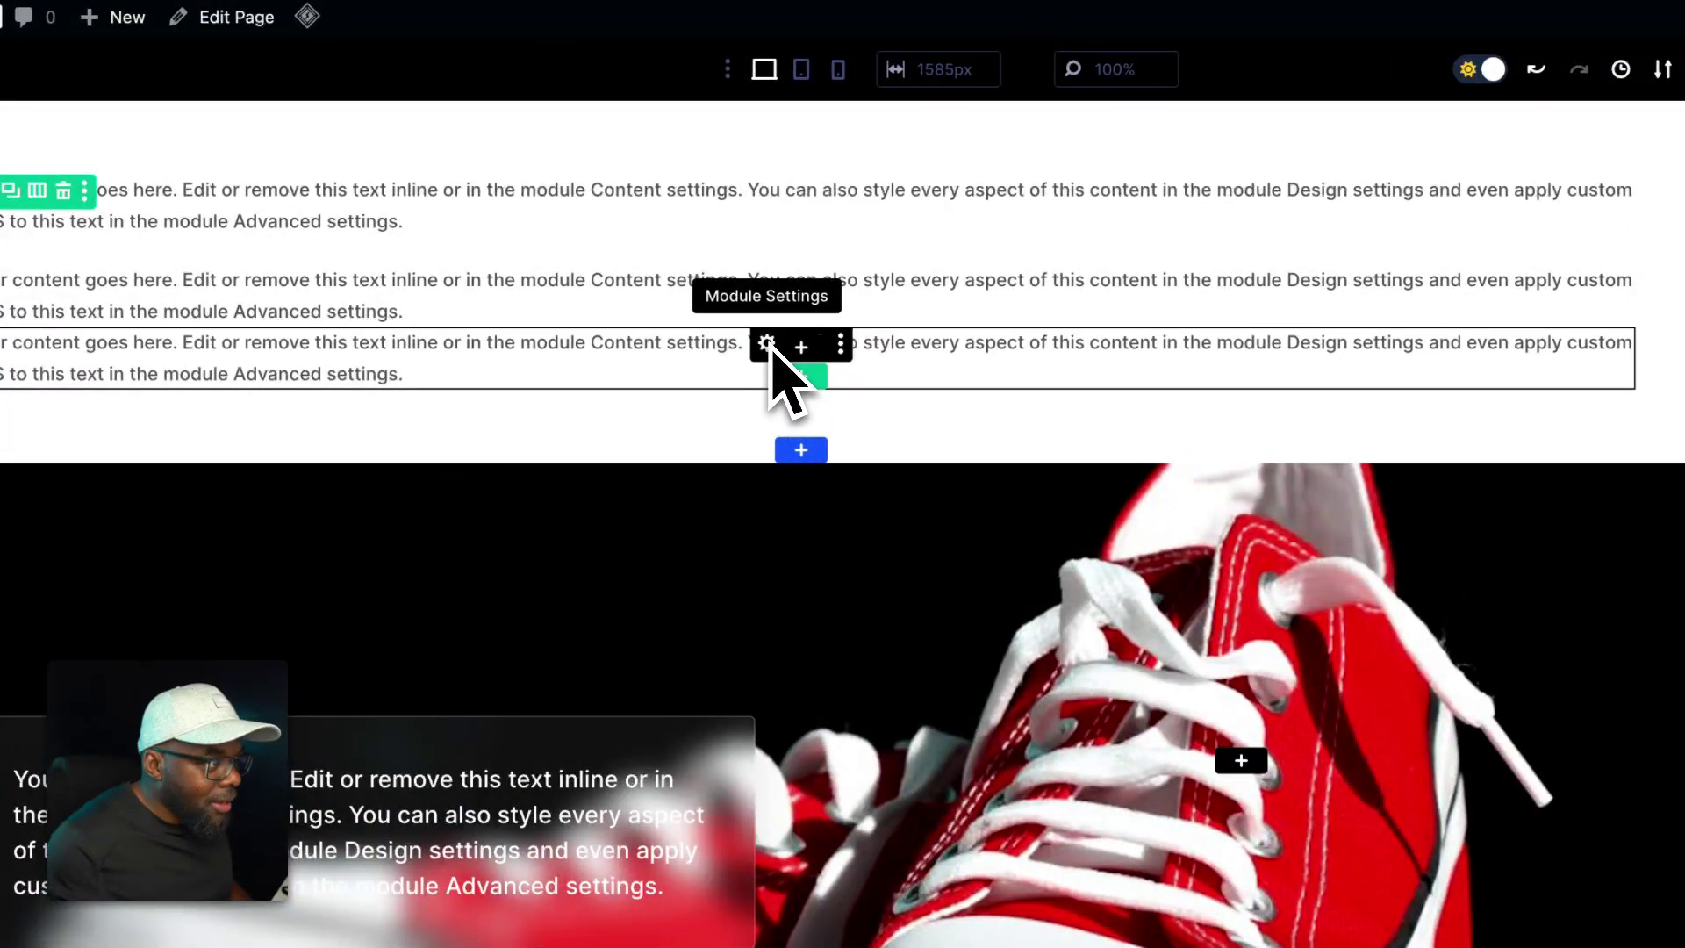
Step: Give the third Text module the mt-m top-margin class
left_click(768, 345)
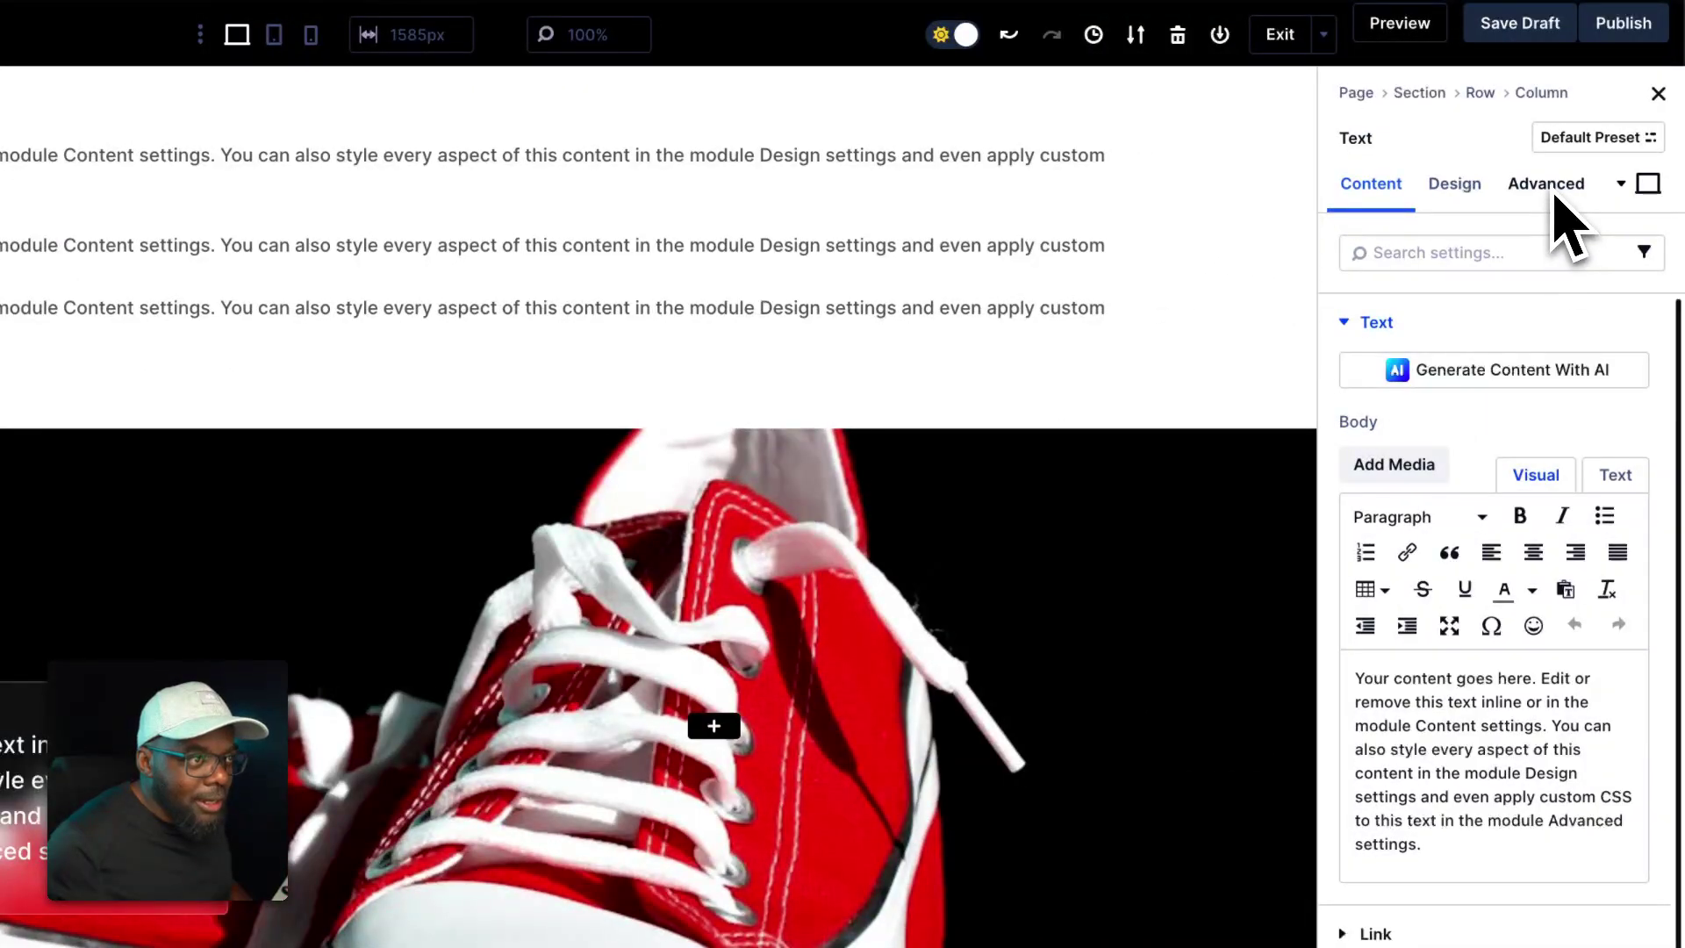
left_click(1550, 188)
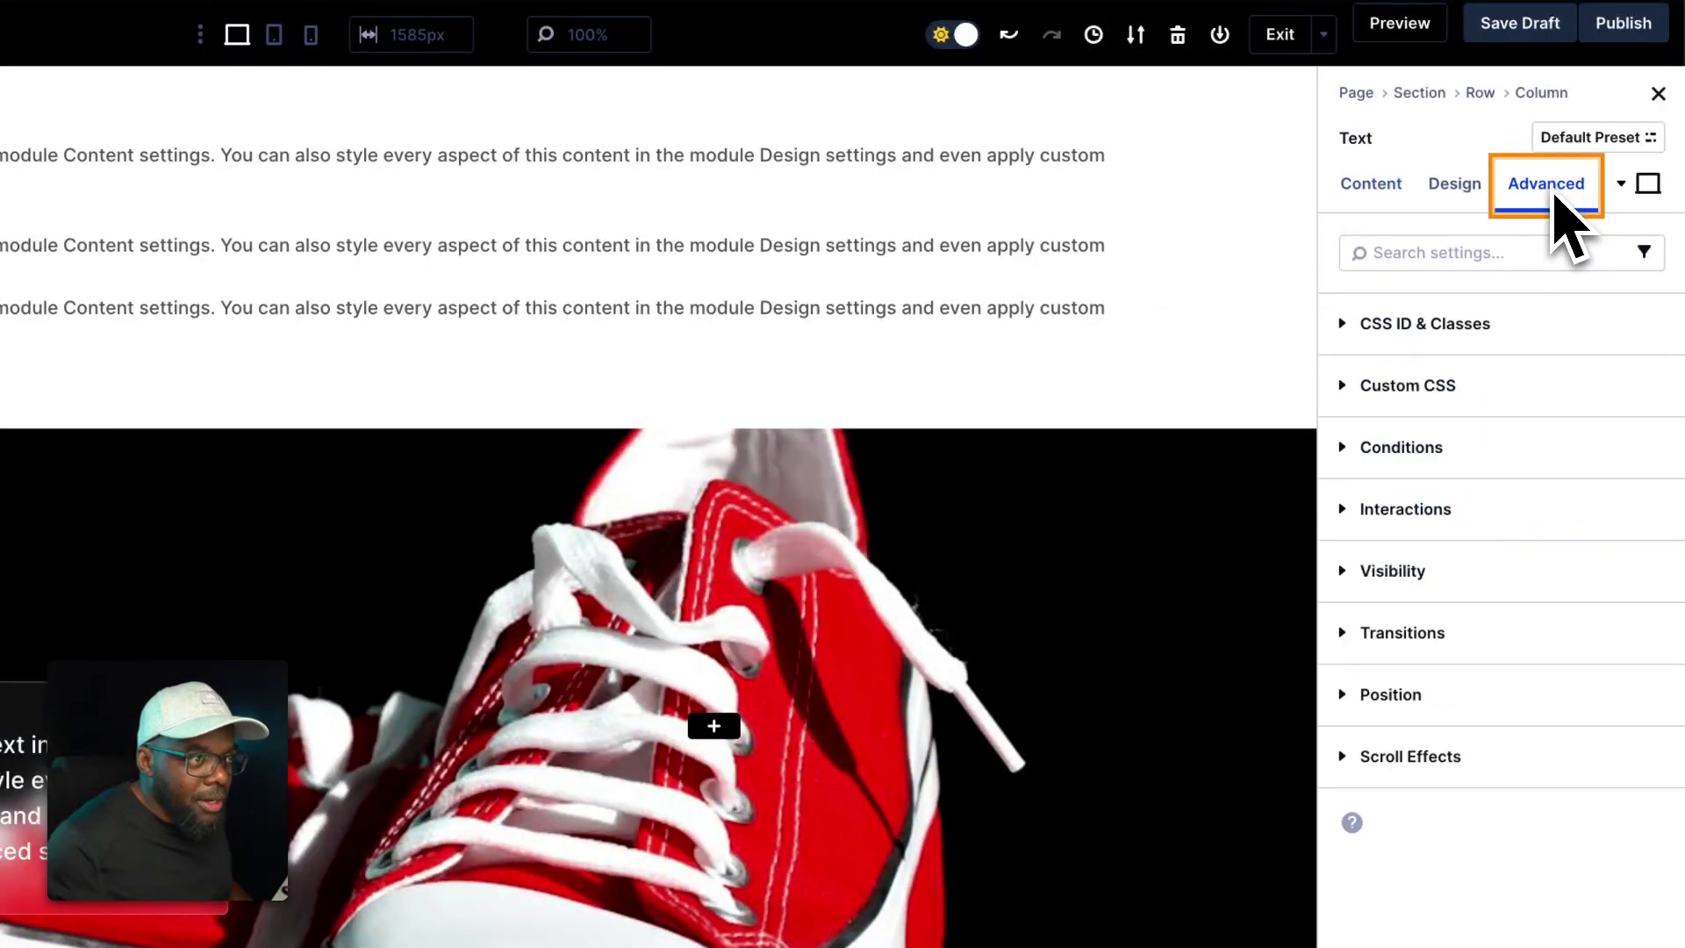
left_click(1468, 327)
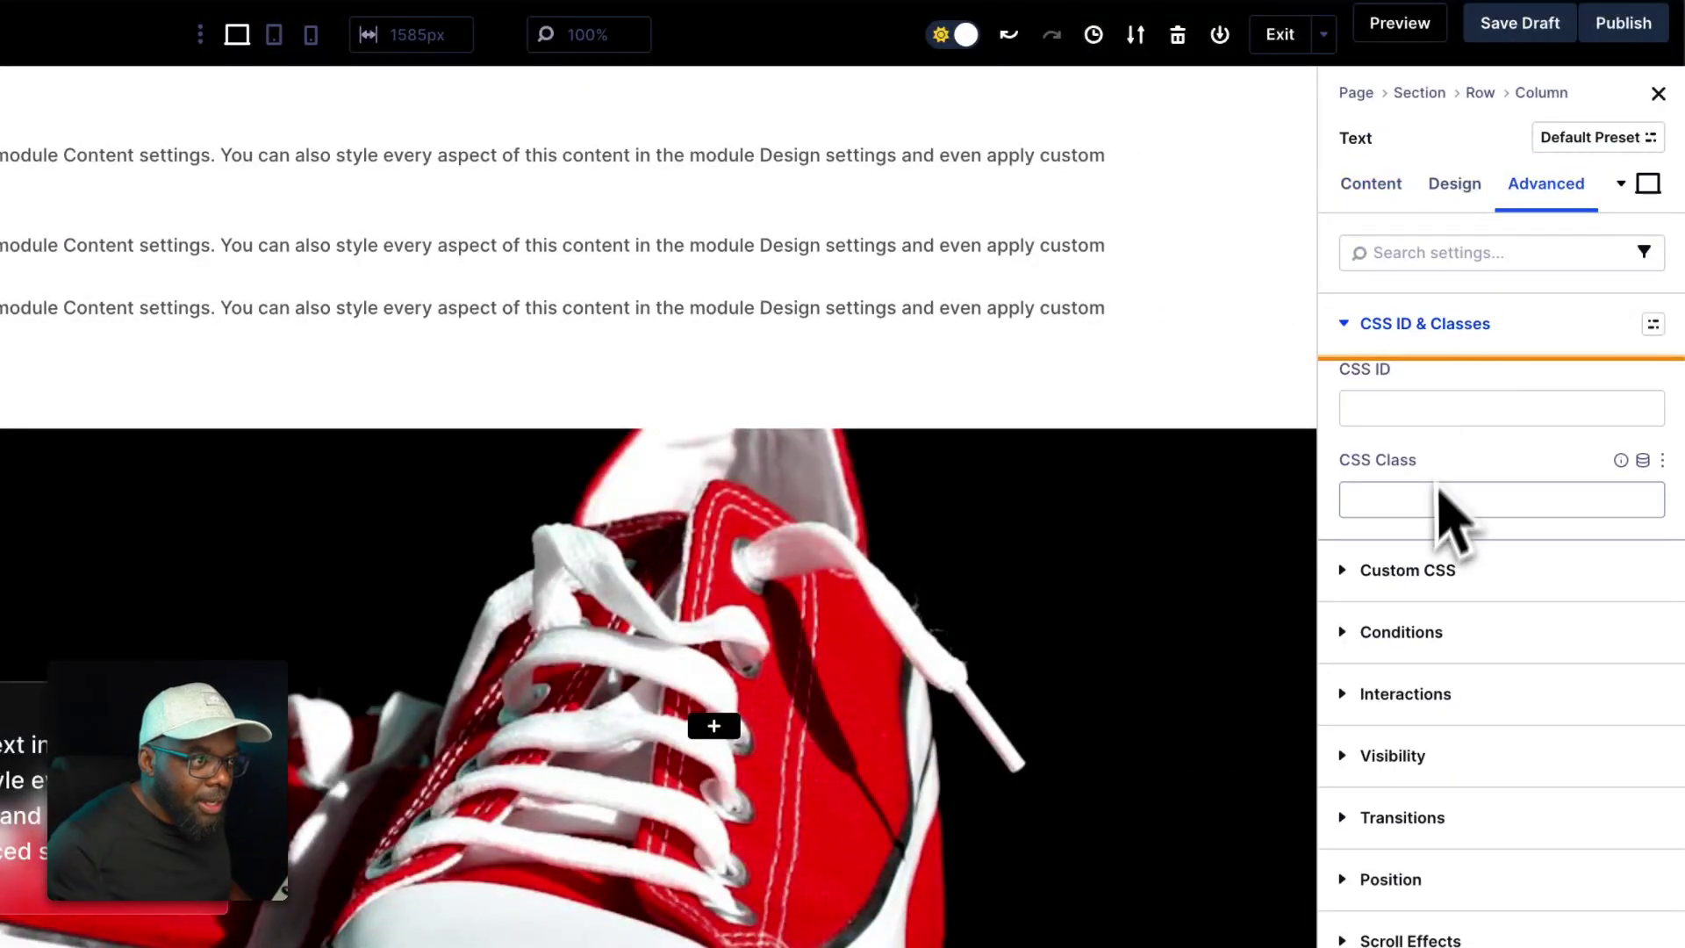
left_click(1435, 513)
type("mt")
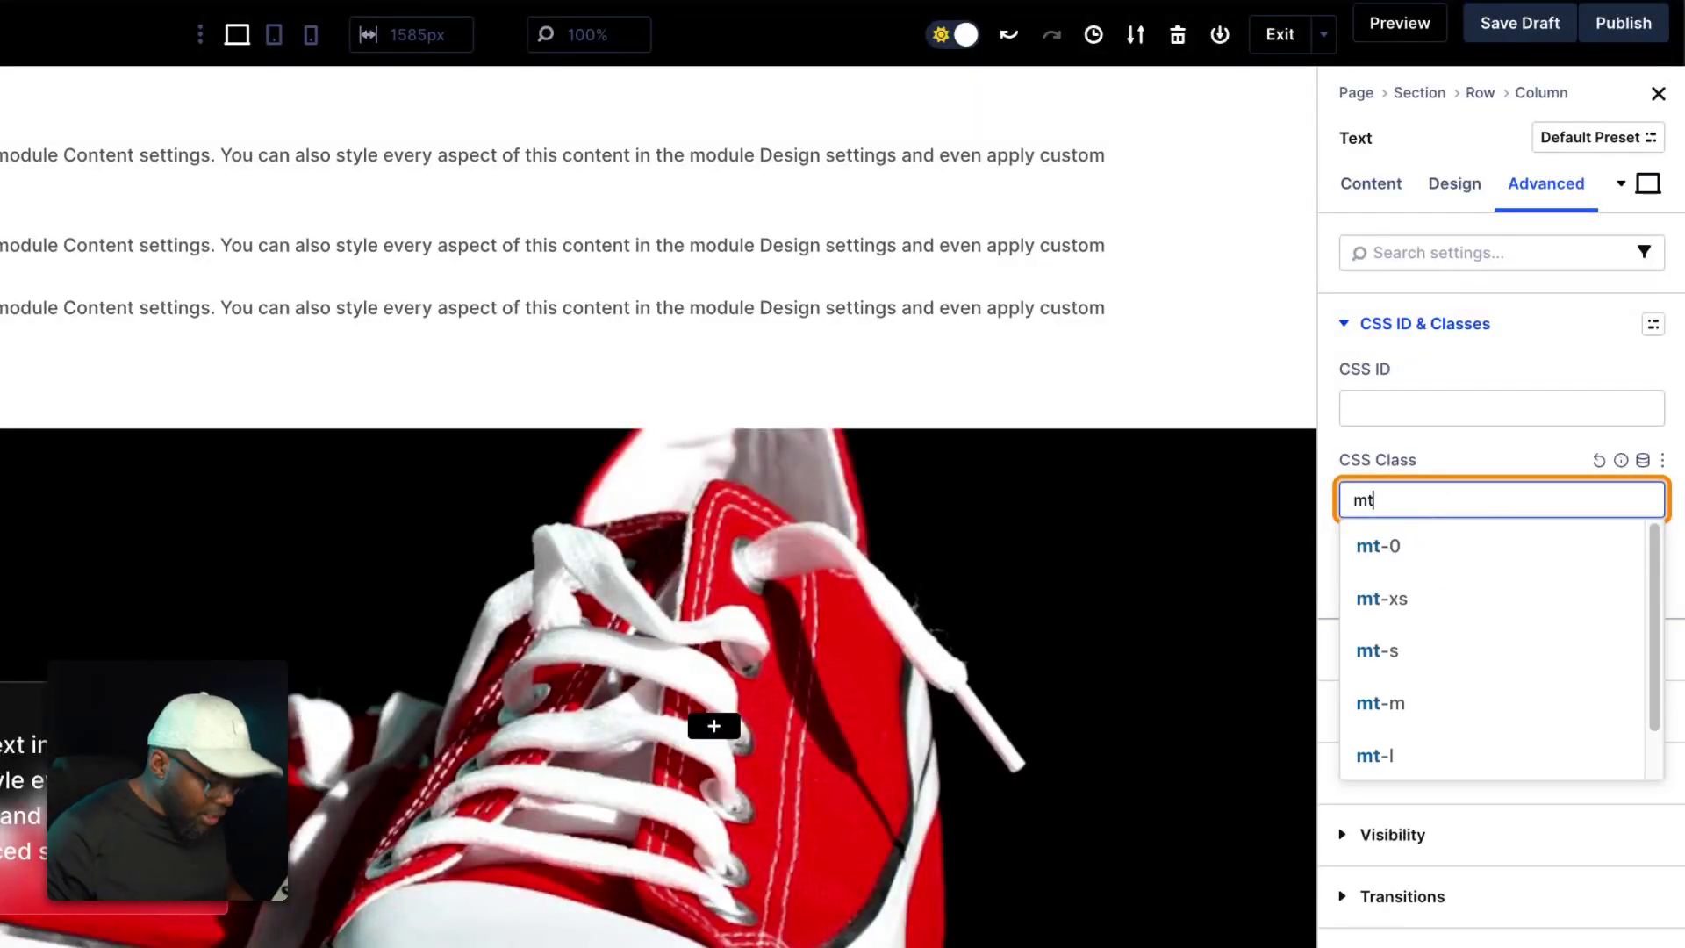
scroll(1442, 706, "down", 1)
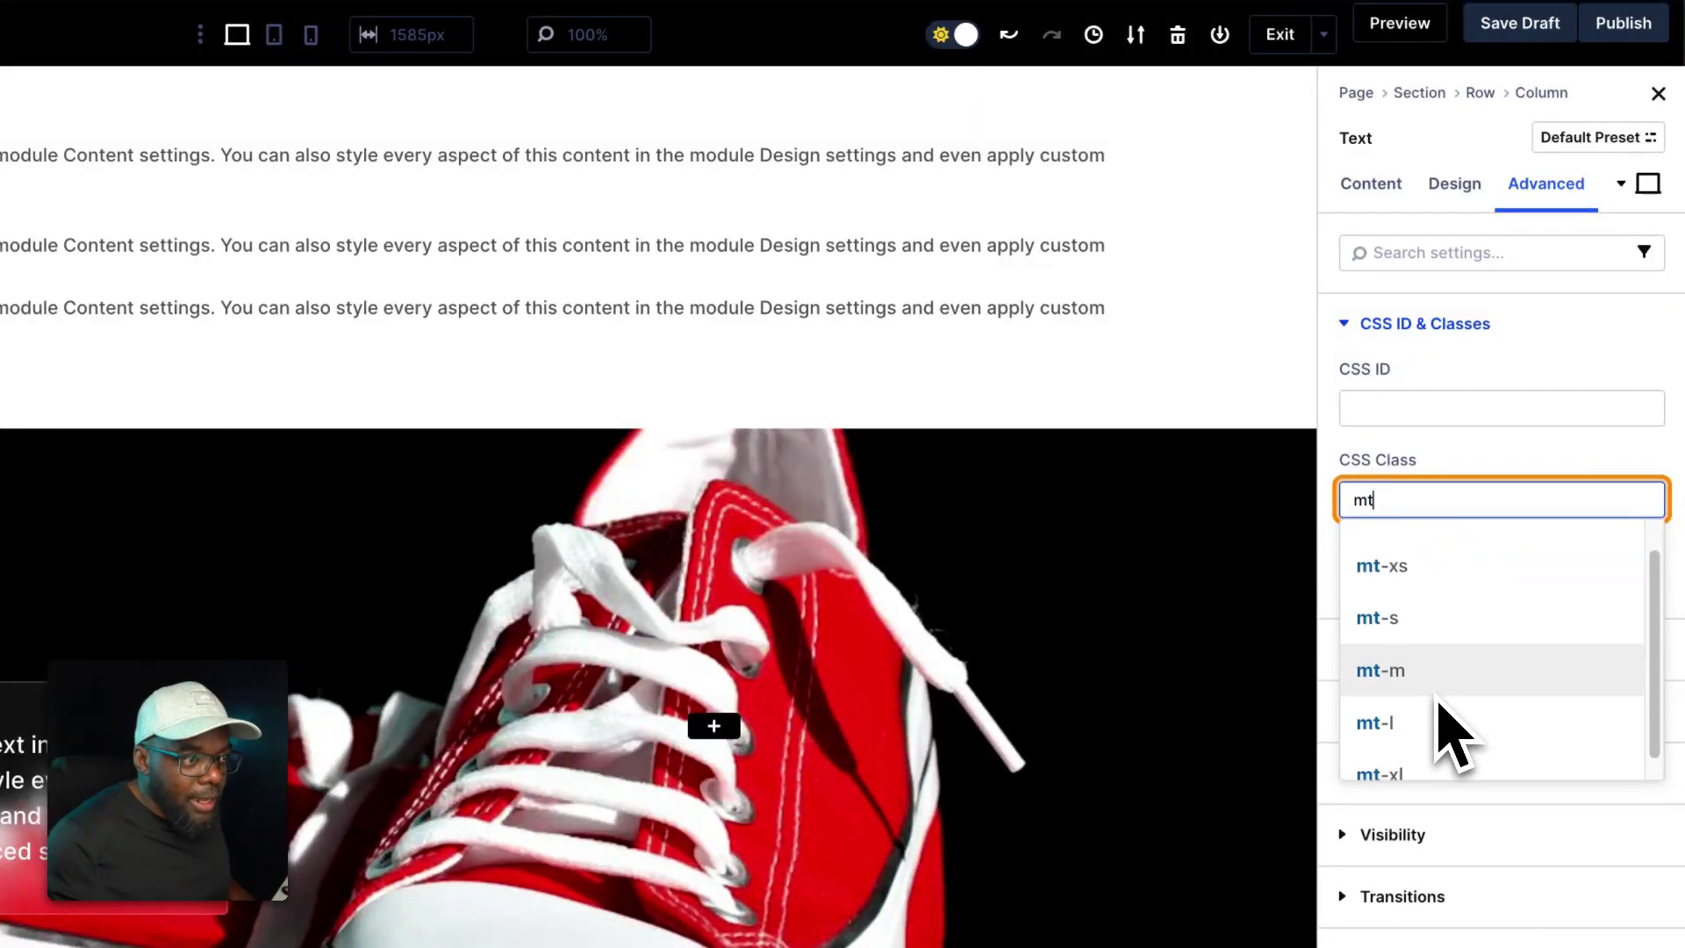
left_click(1449, 674)
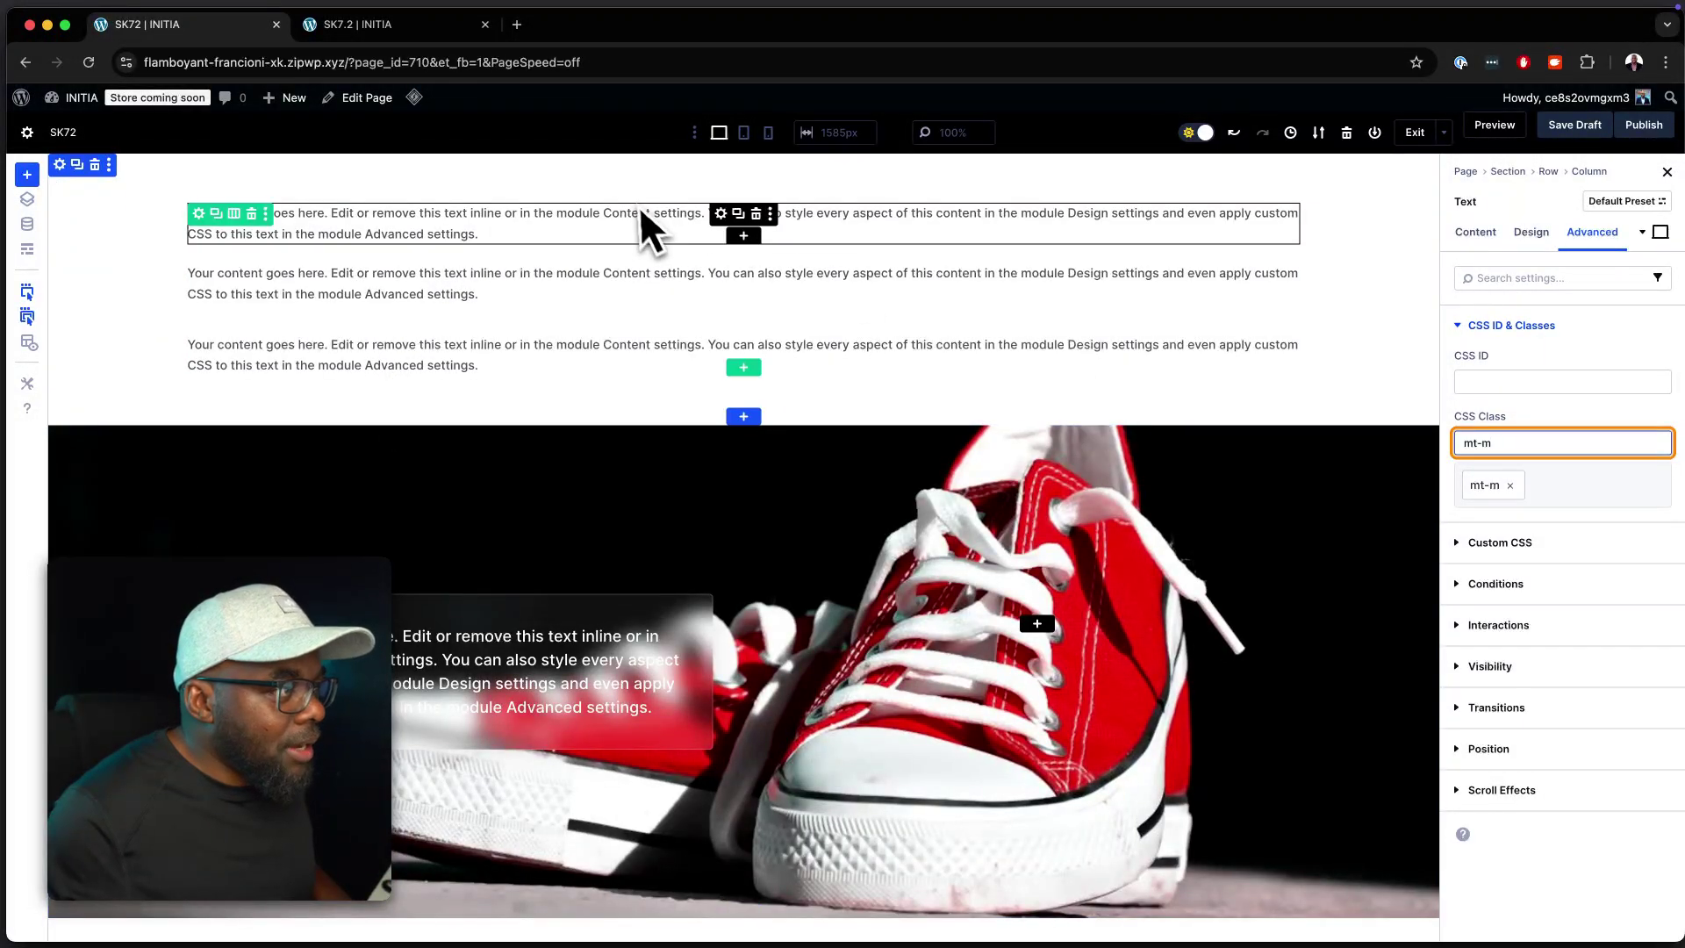
Step: Trim the first Text module down to its first sentence, 'Your content goes here.'
left_click(712, 215)
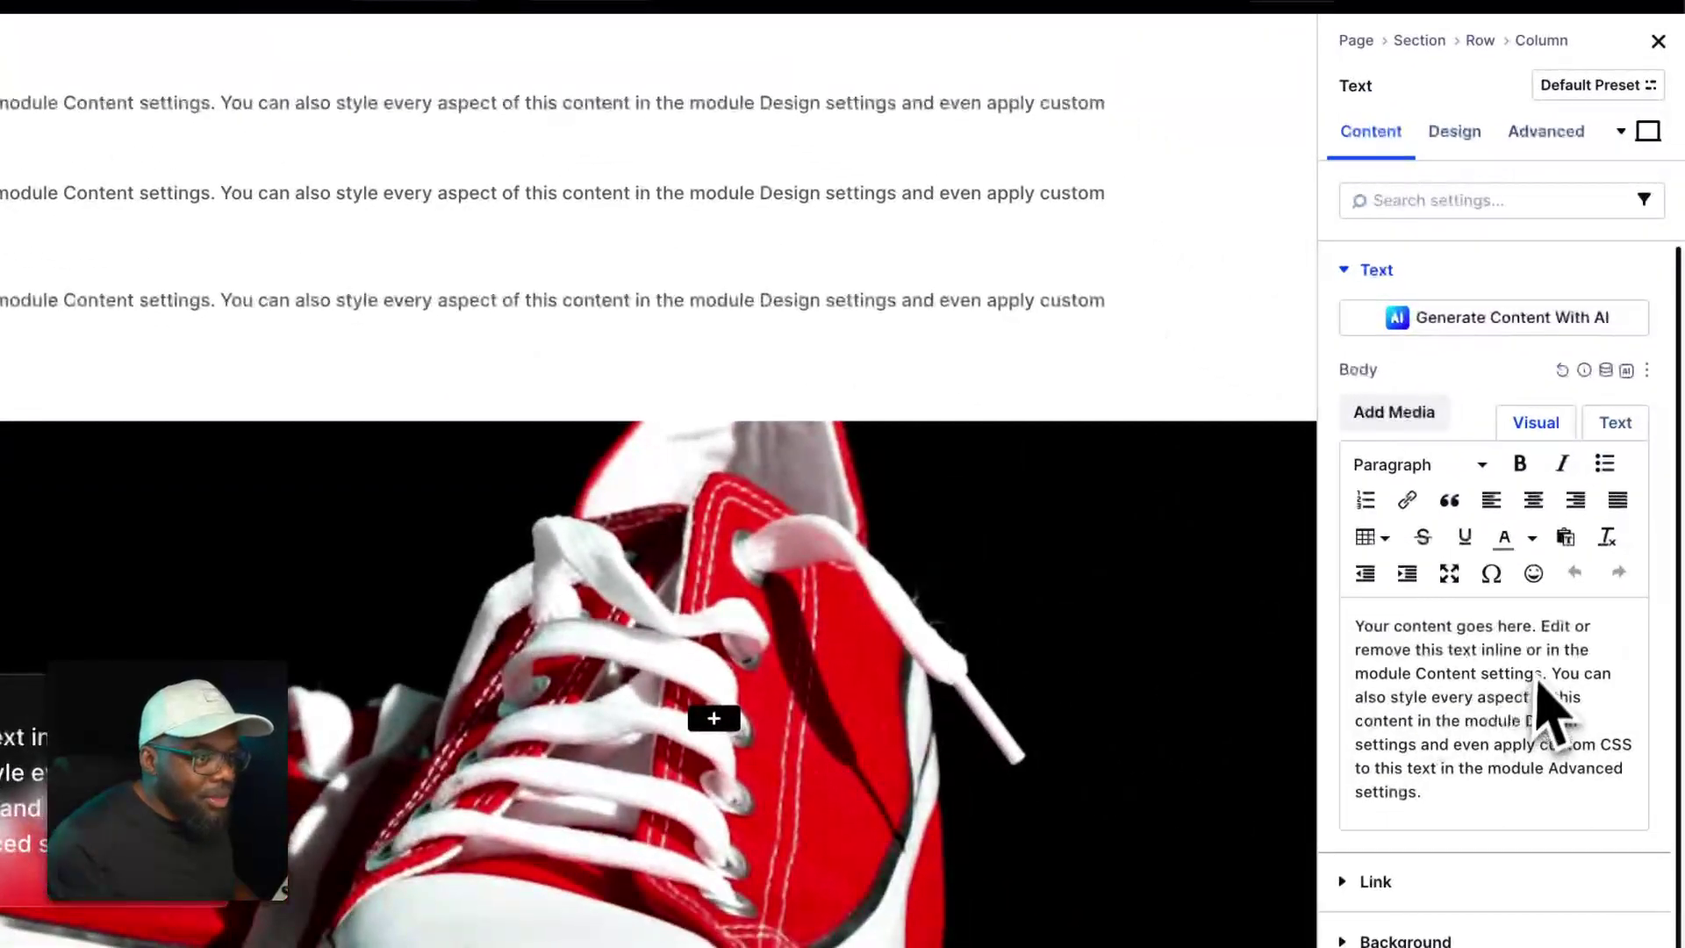
left_click_drag(1547, 639, 1619, 799)
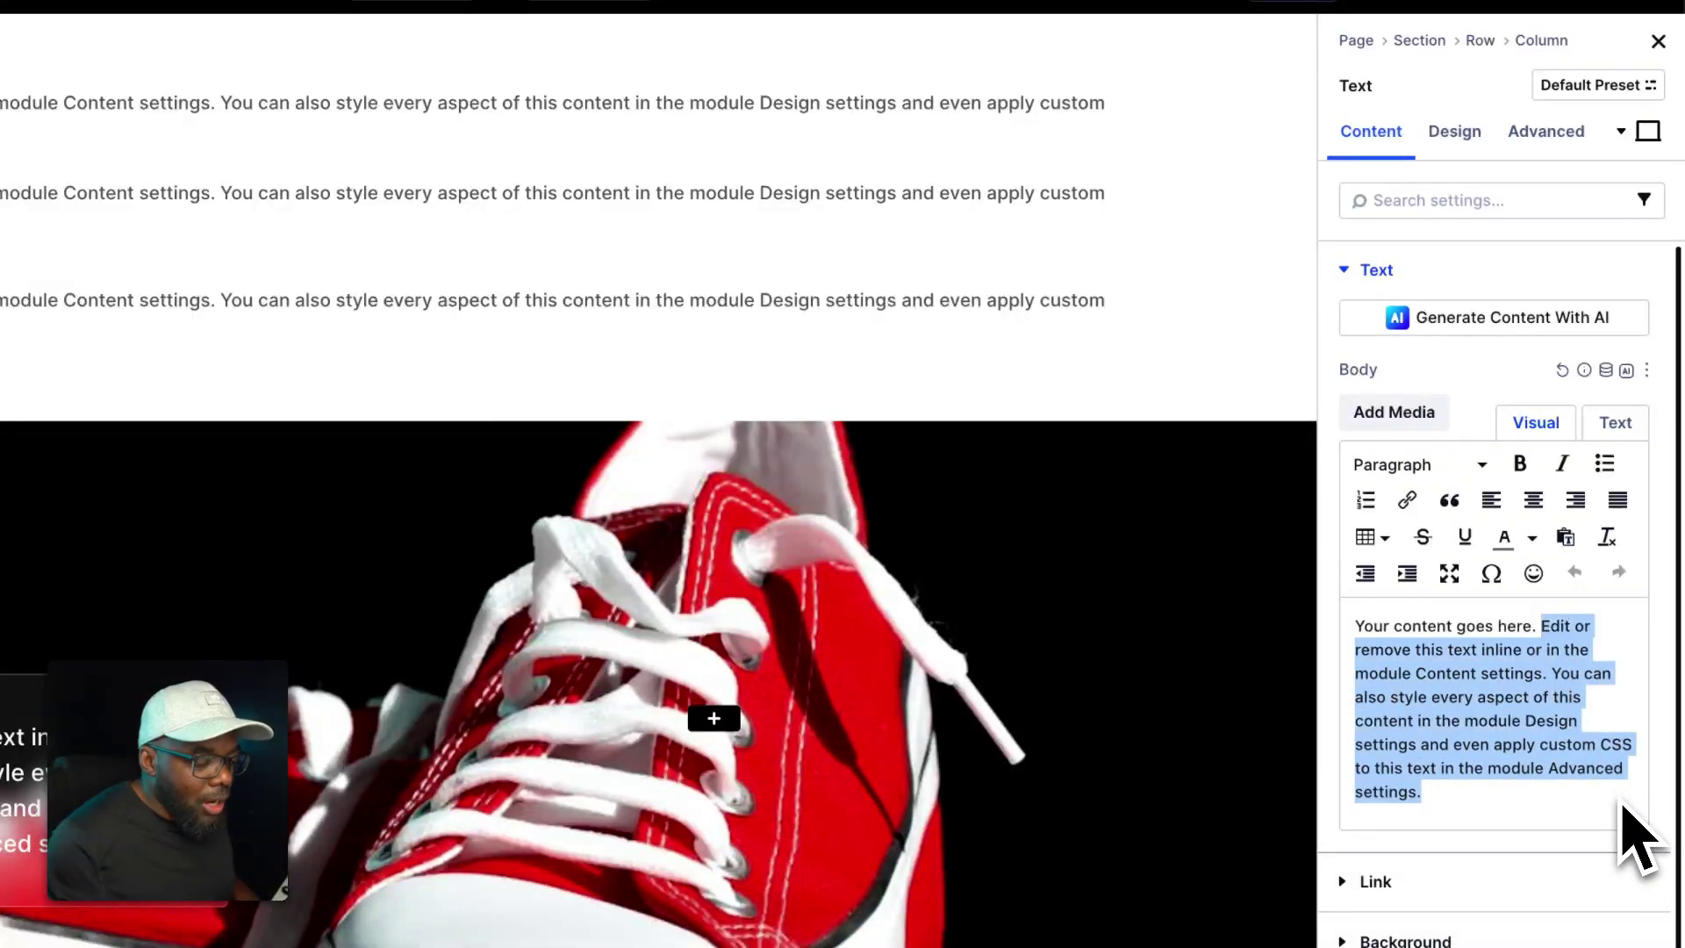
key("BackSpace")
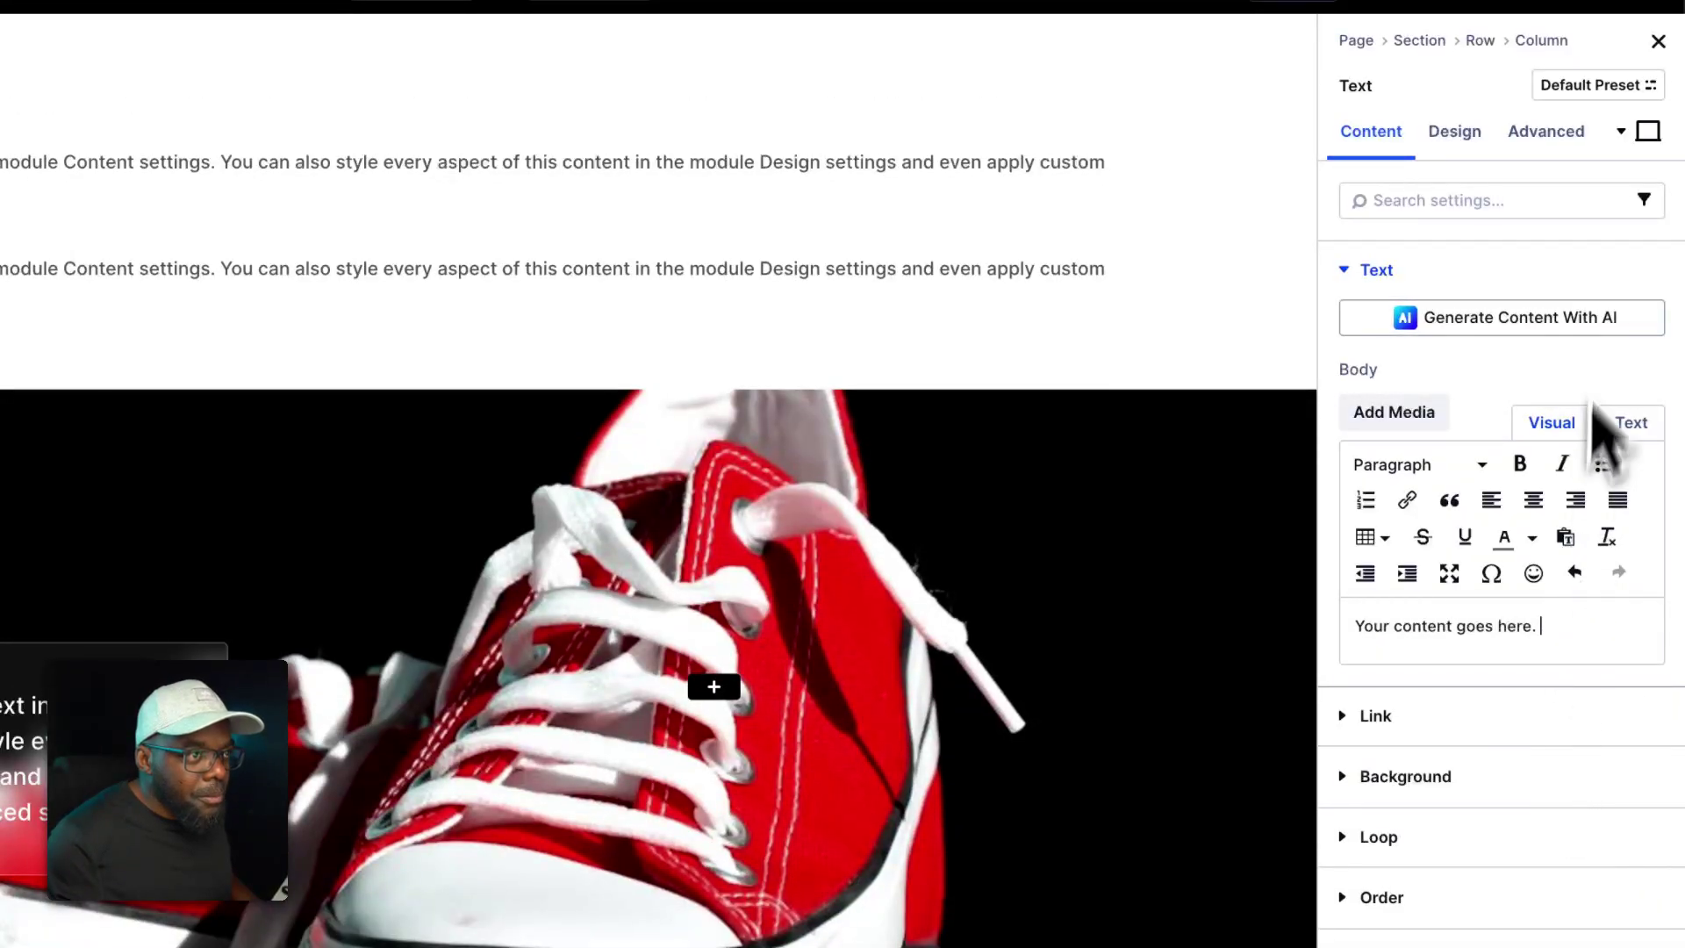
Step: Add the sk-heading-8xl and font-800 CSS classes to the first Text module
left_click(1576, 142)
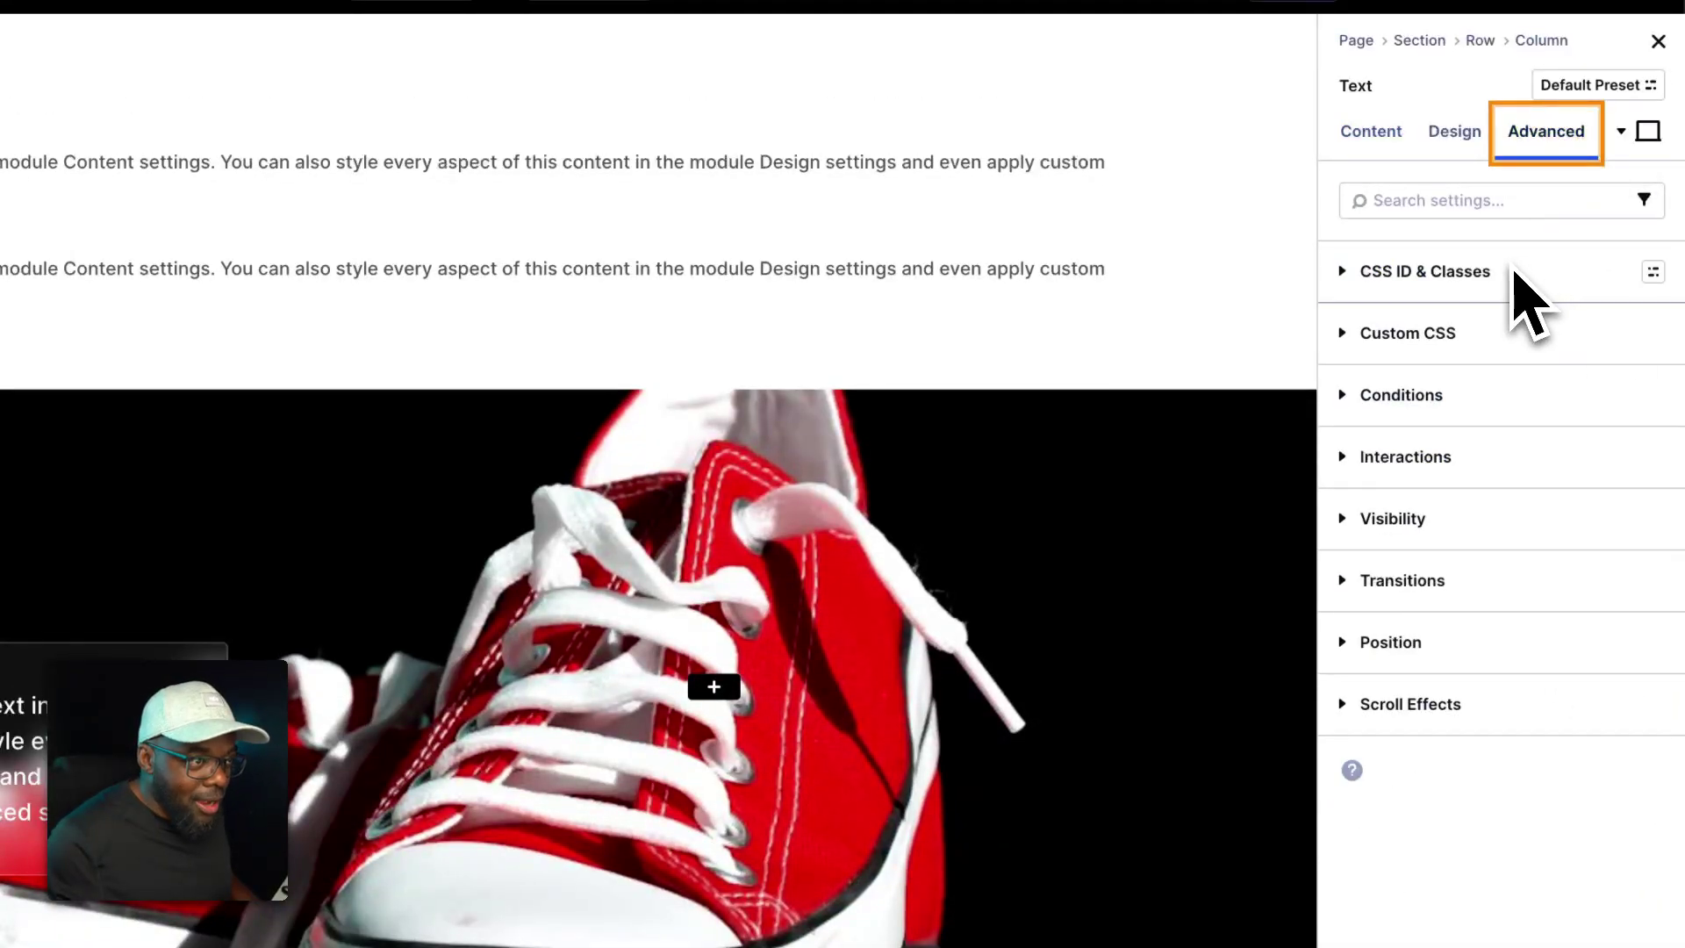
left_click(1492, 276)
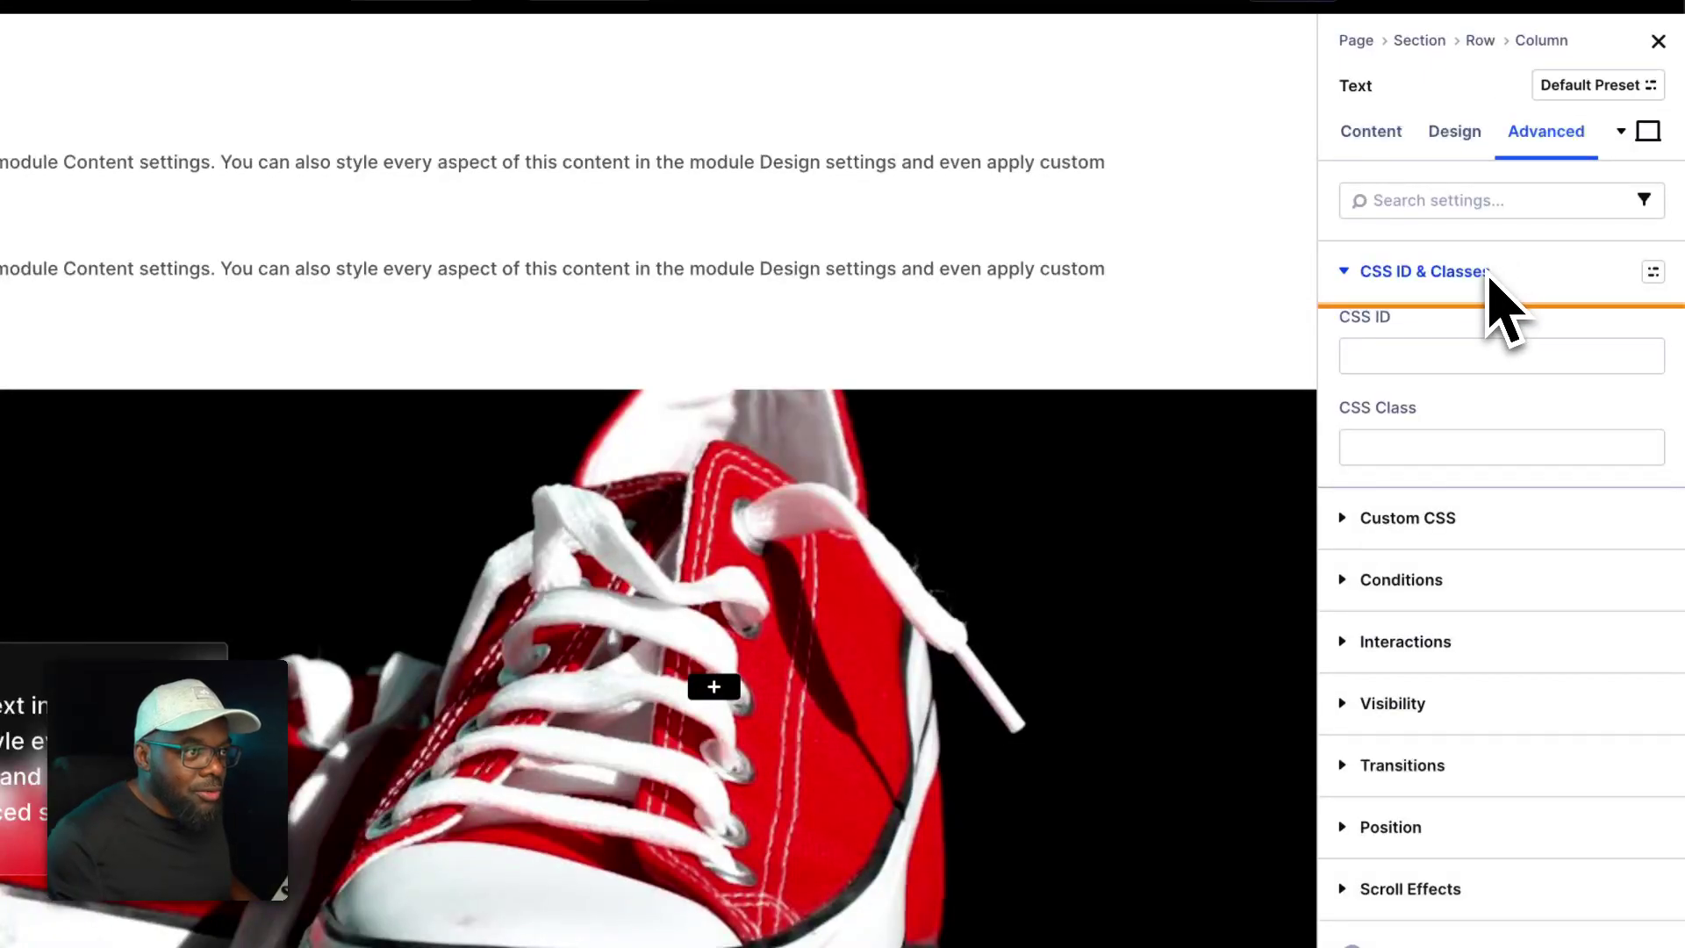
left_click(1431, 456)
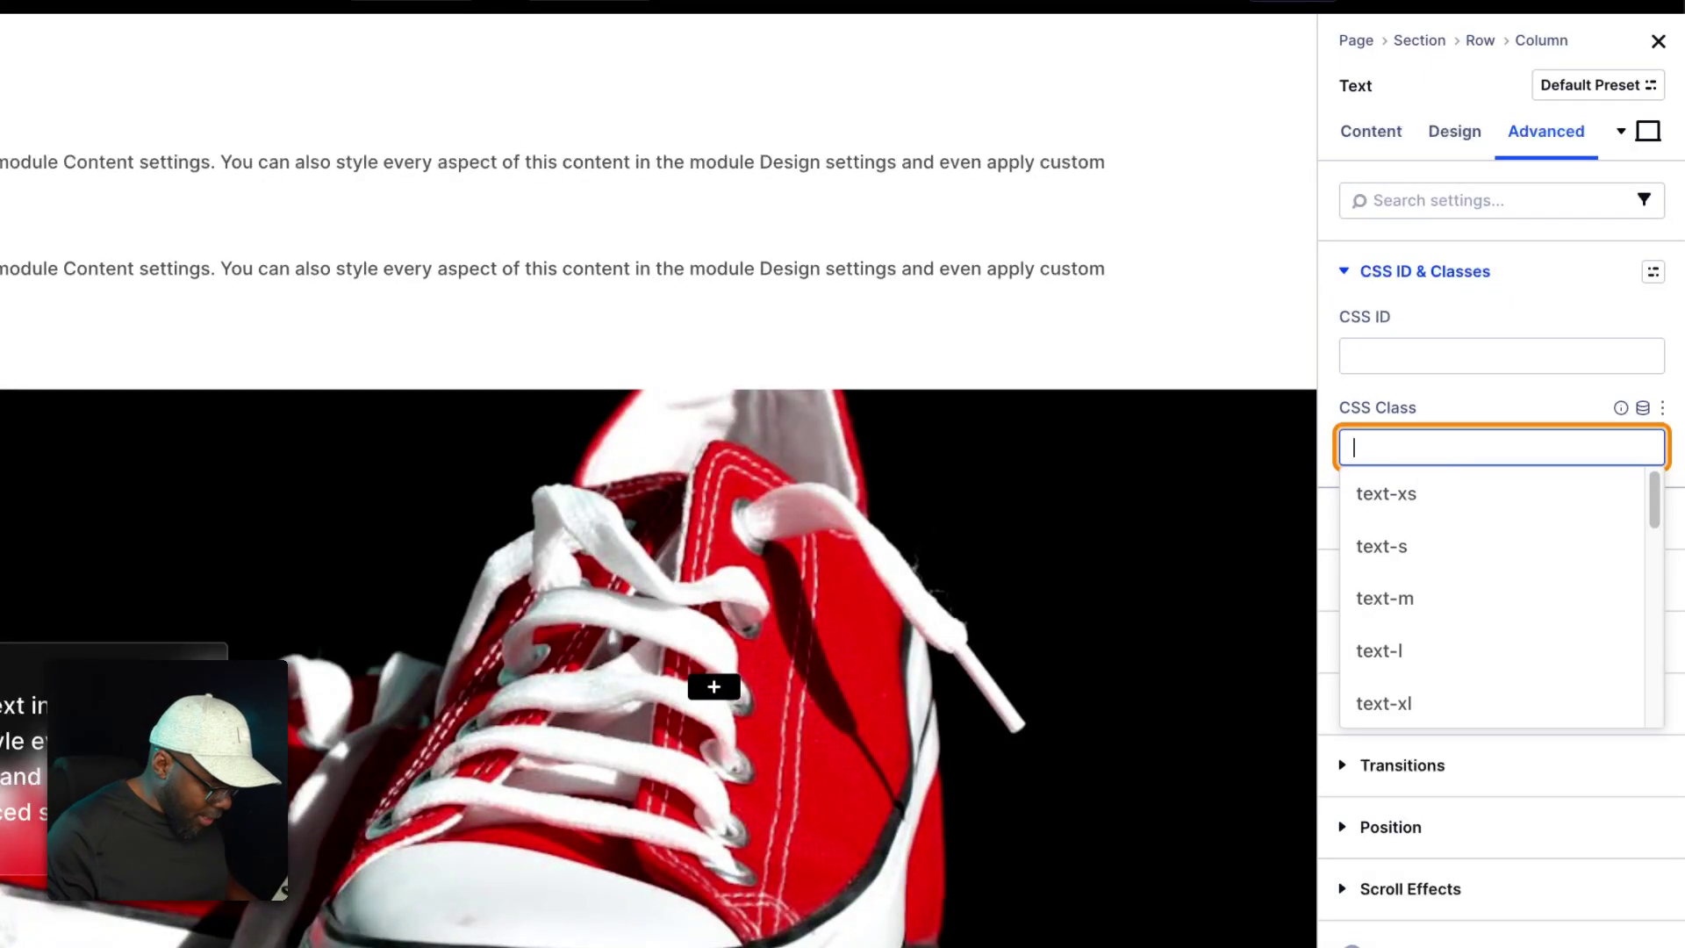
type("sk-")
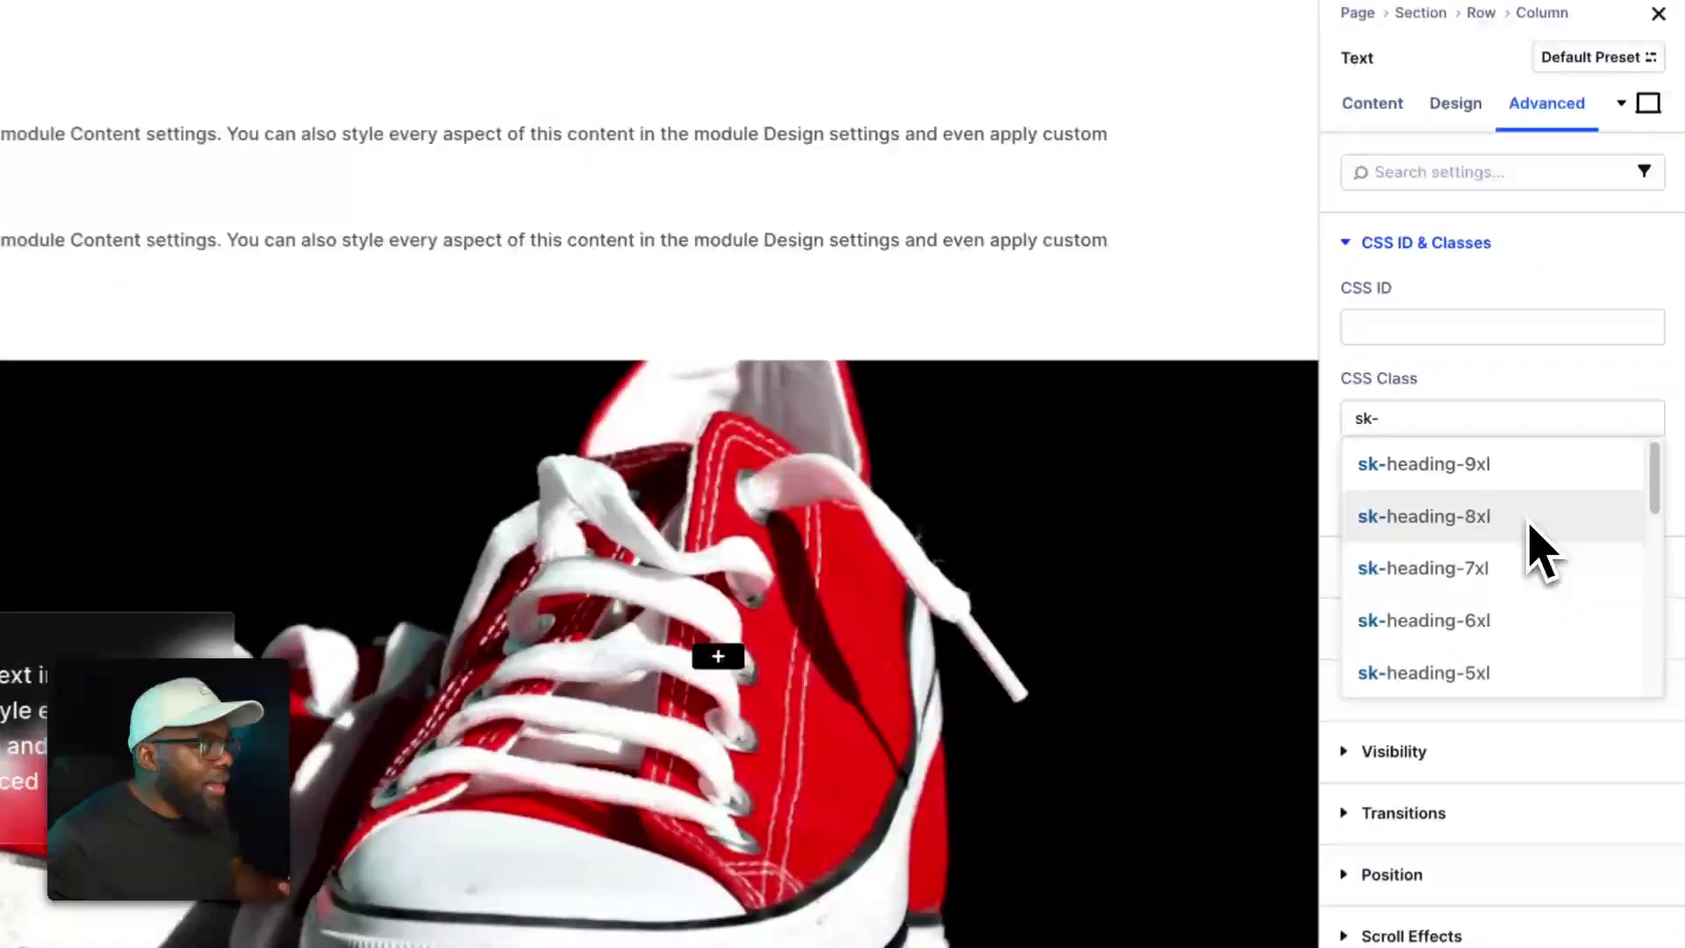
left_click(1578, 510)
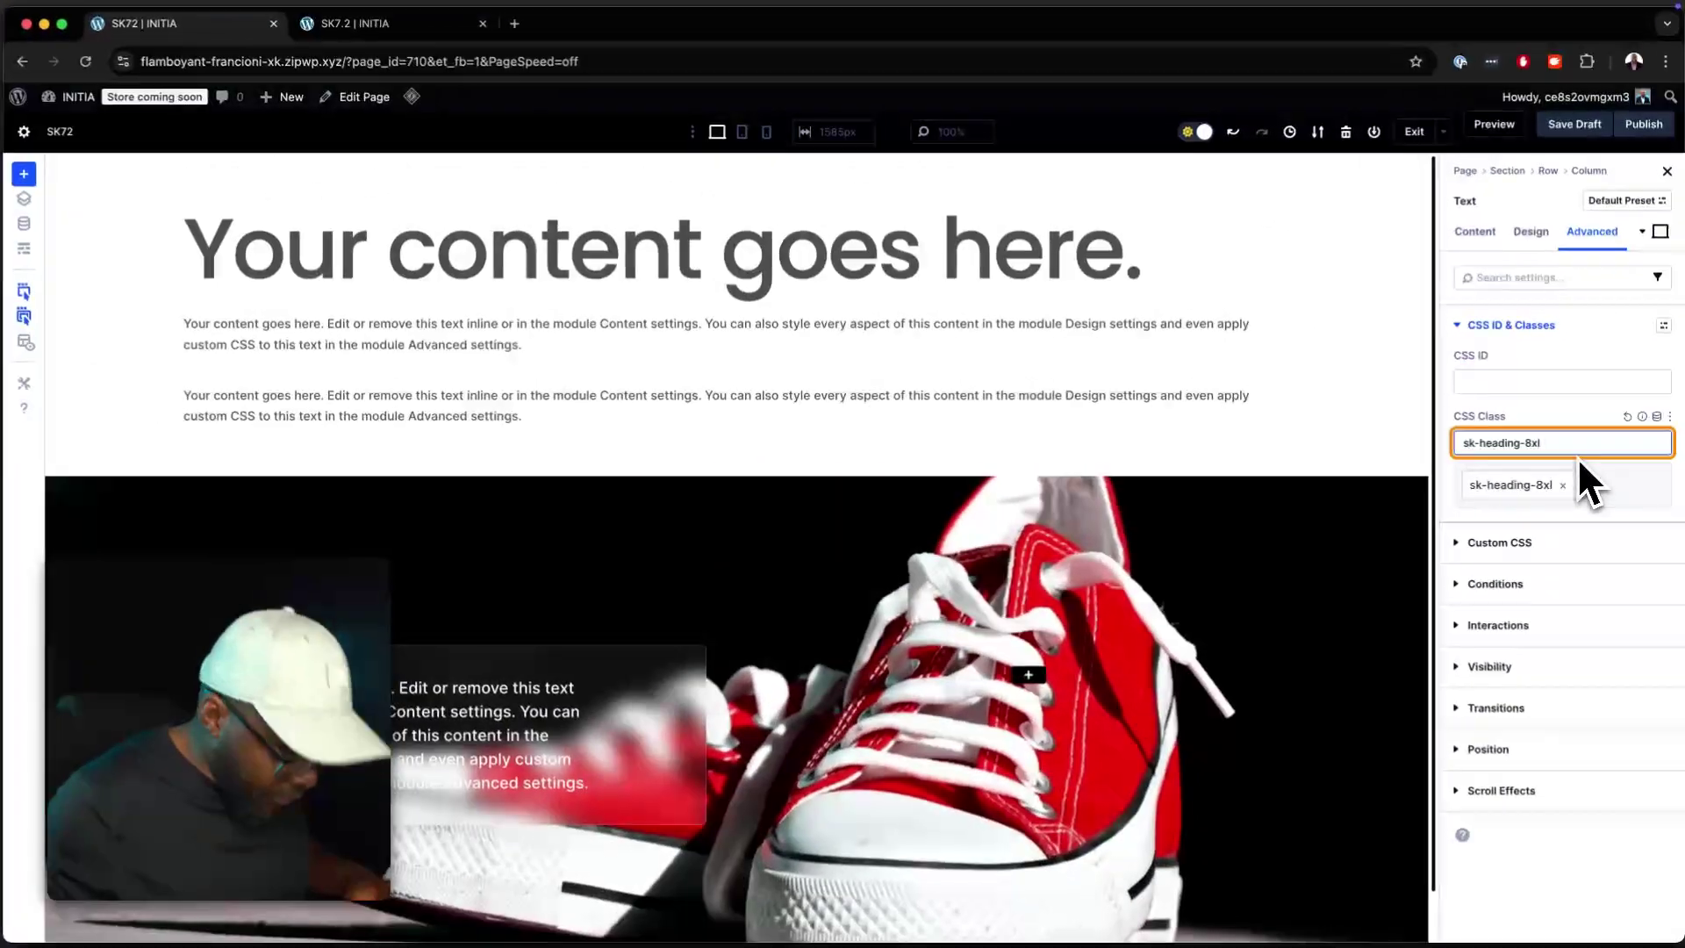
left_click(1523, 434)
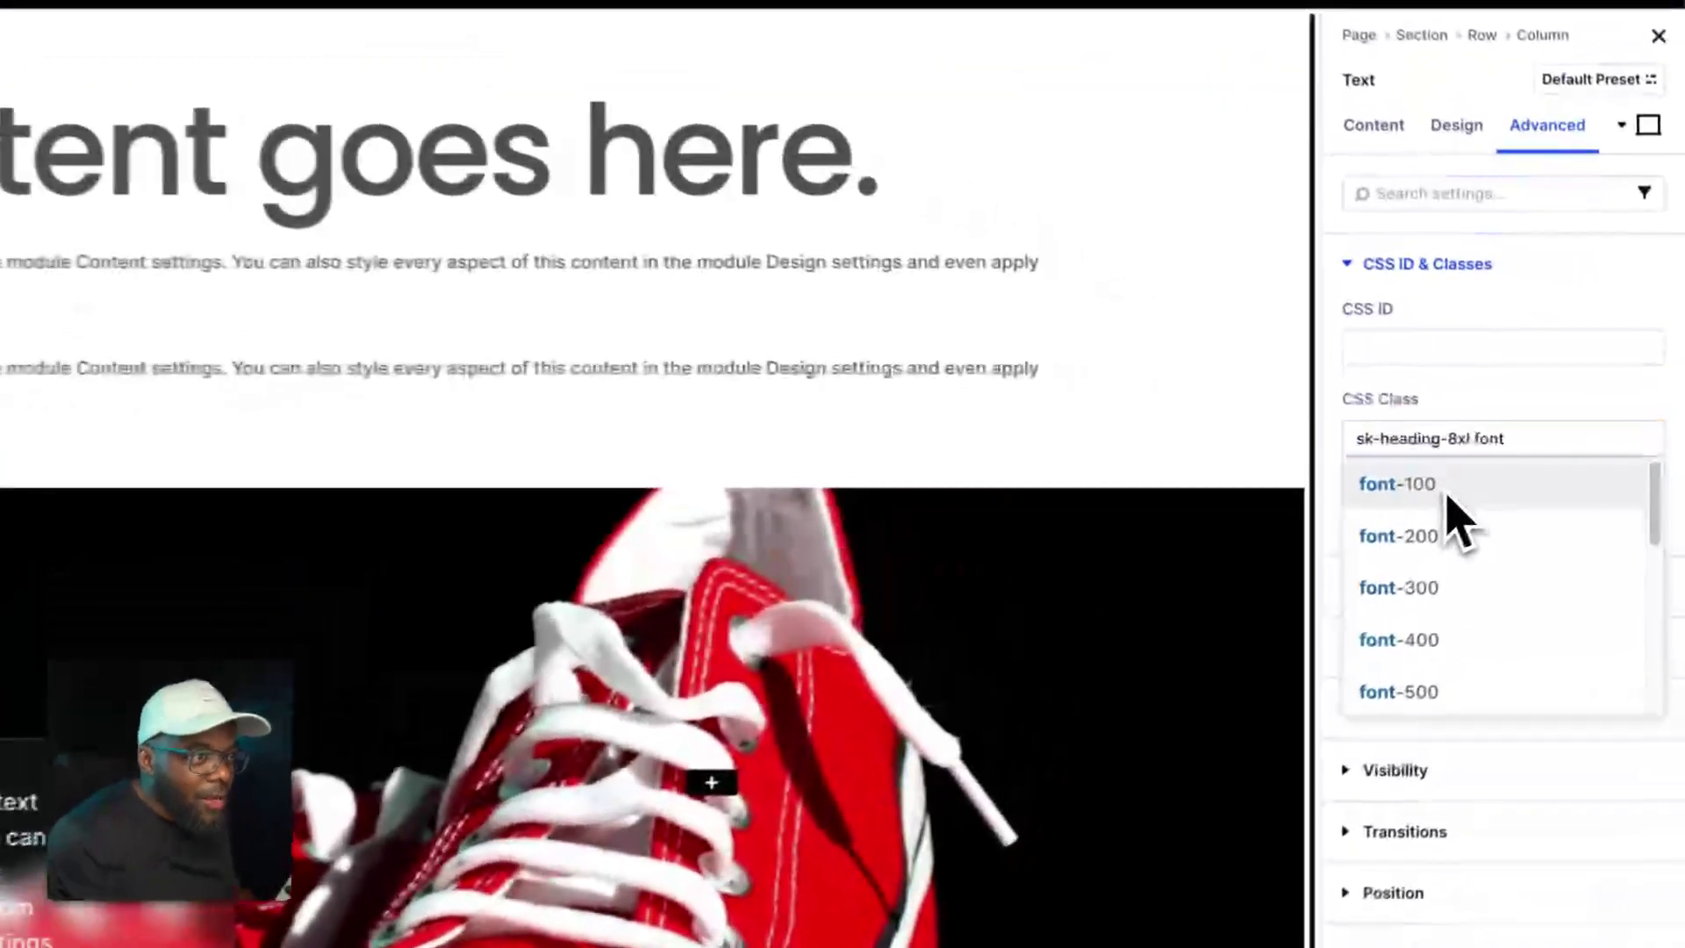
left_click(1448, 496)
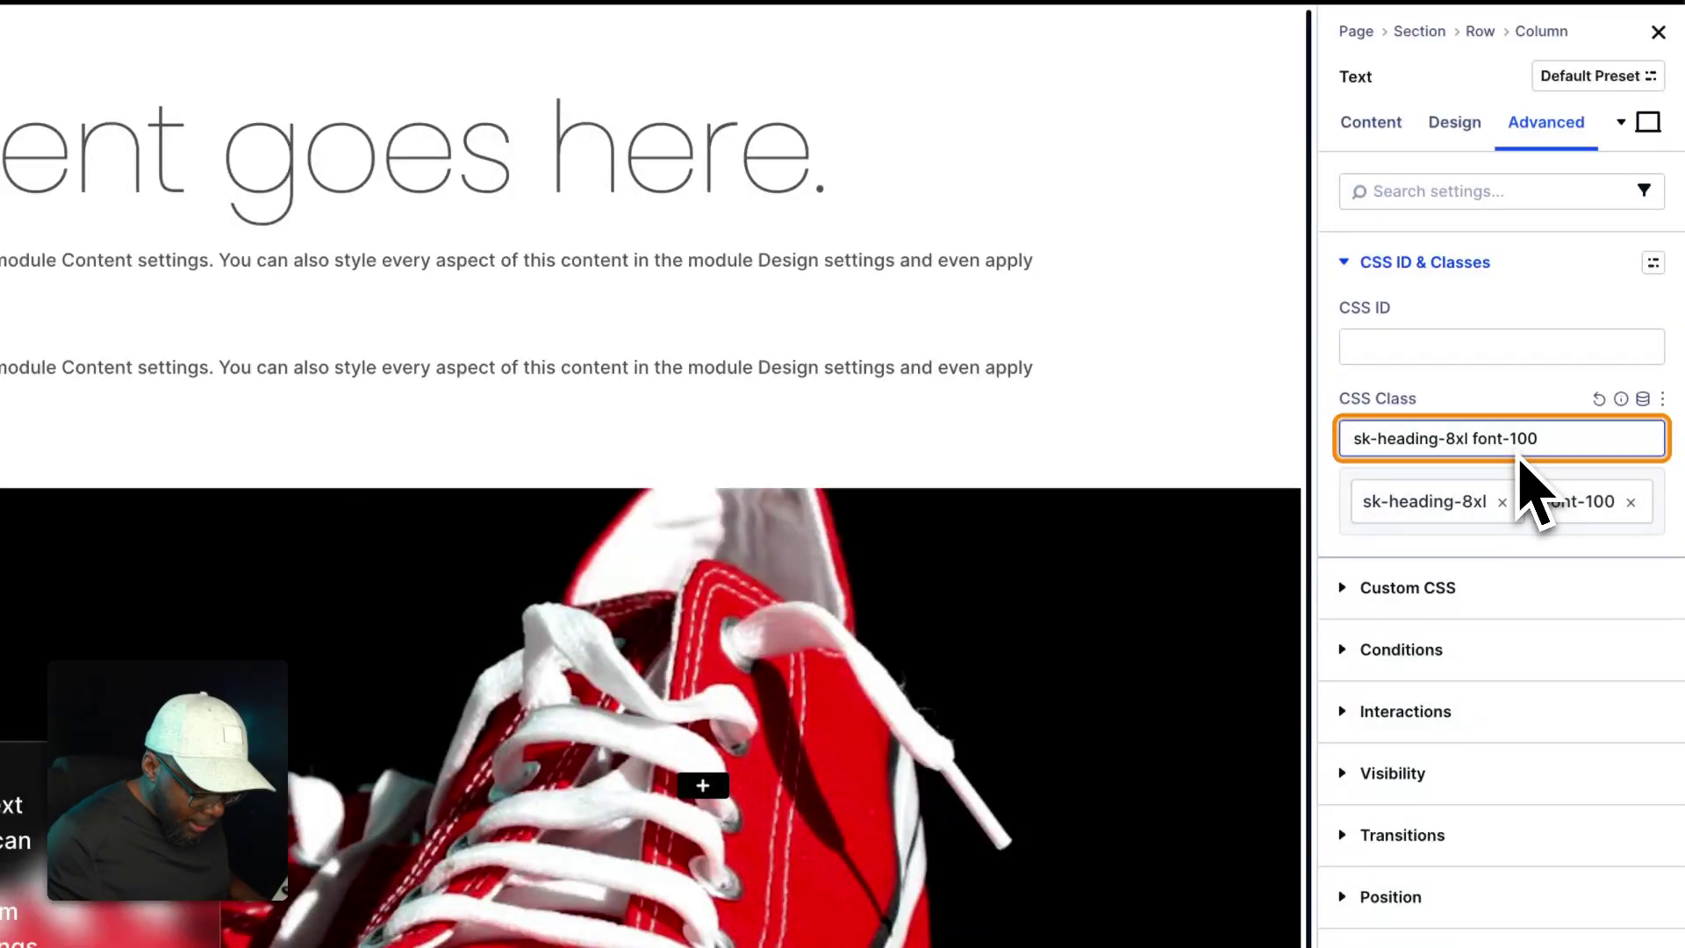
key("BackSpace")
type("8")
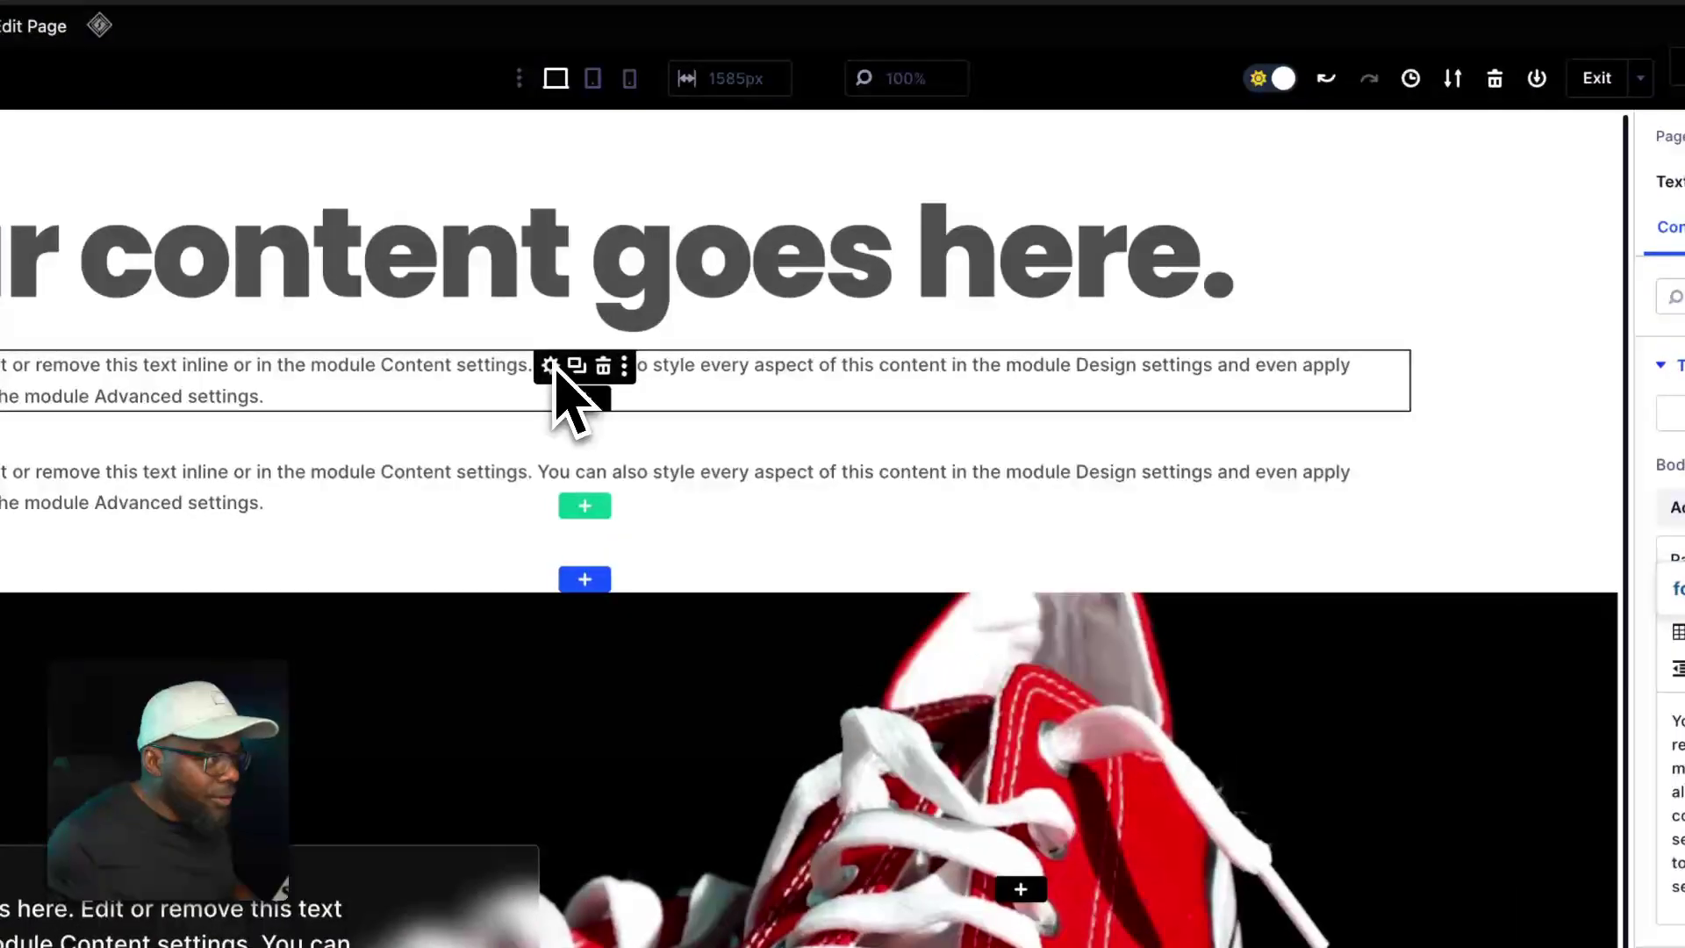
Step: Add text-xl after mt-s on the second Text module, then publish the page
left_click(715, 326)
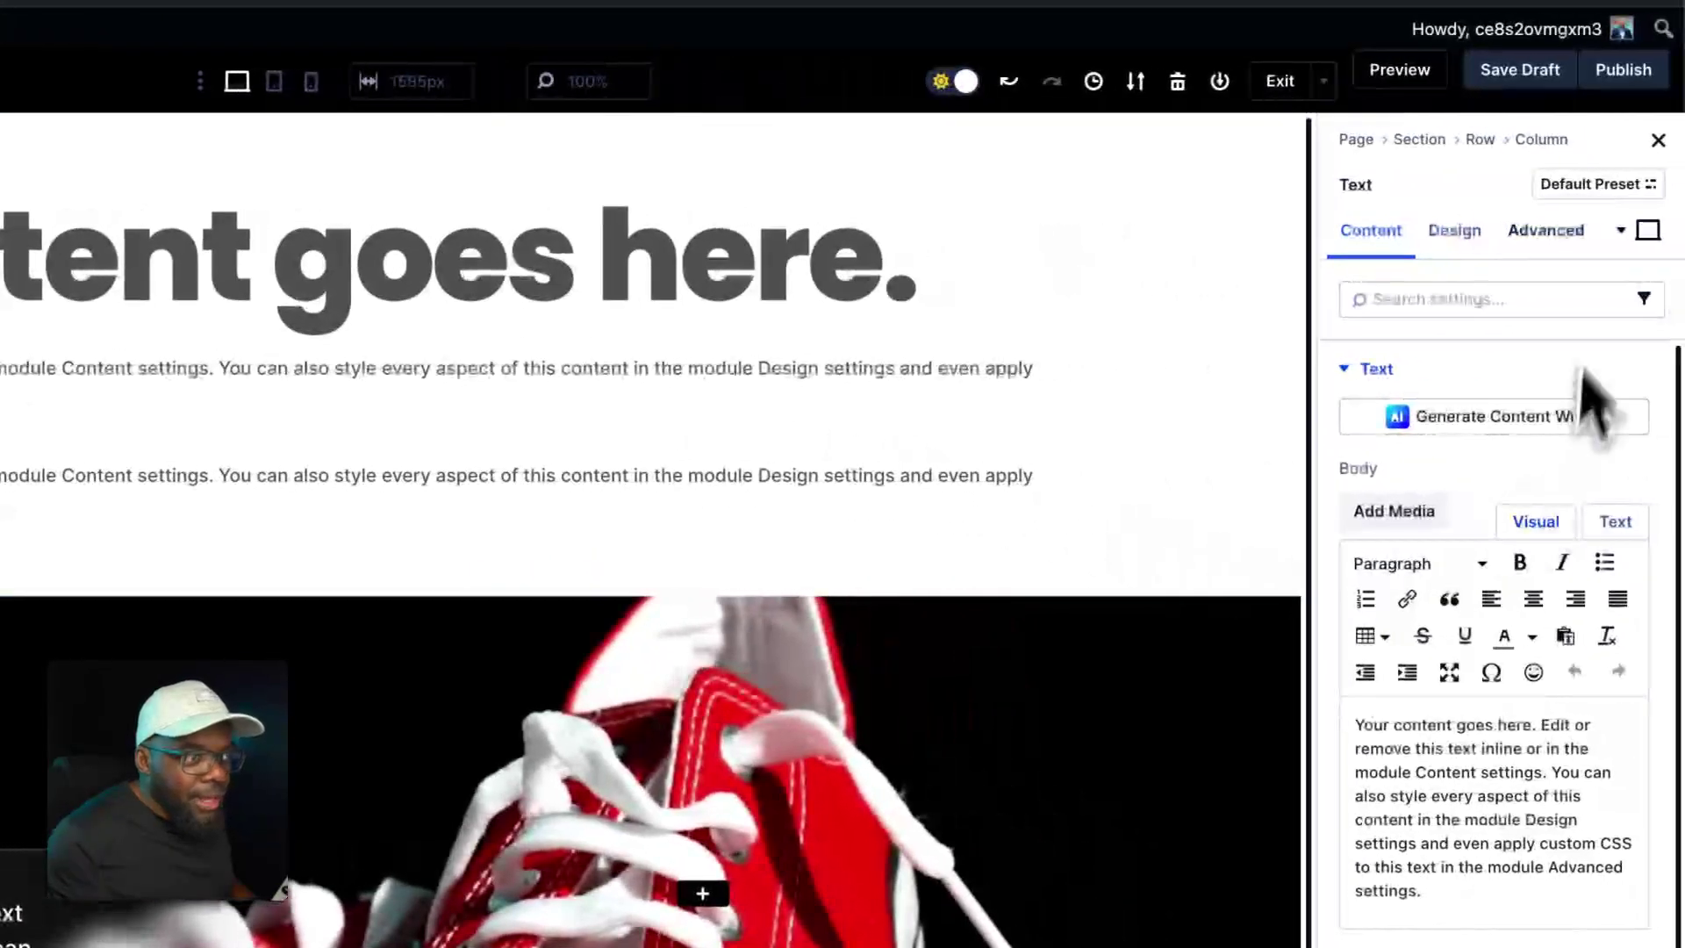
left_click(1569, 248)
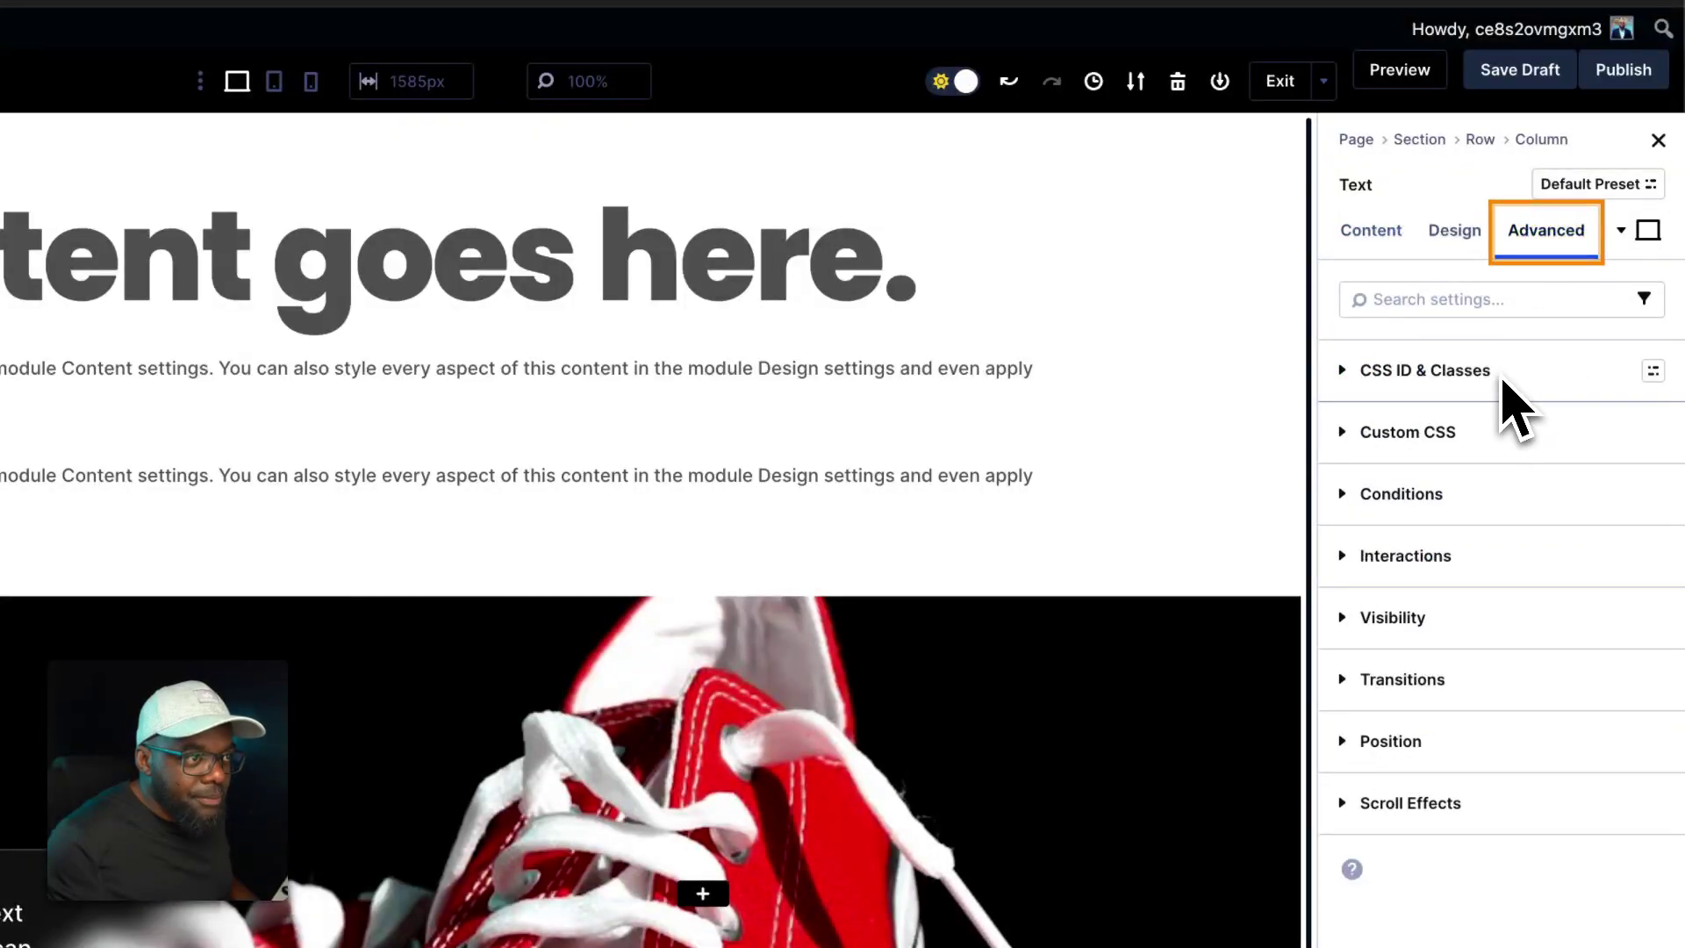
left_click(1503, 376)
left_click(1447, 556)
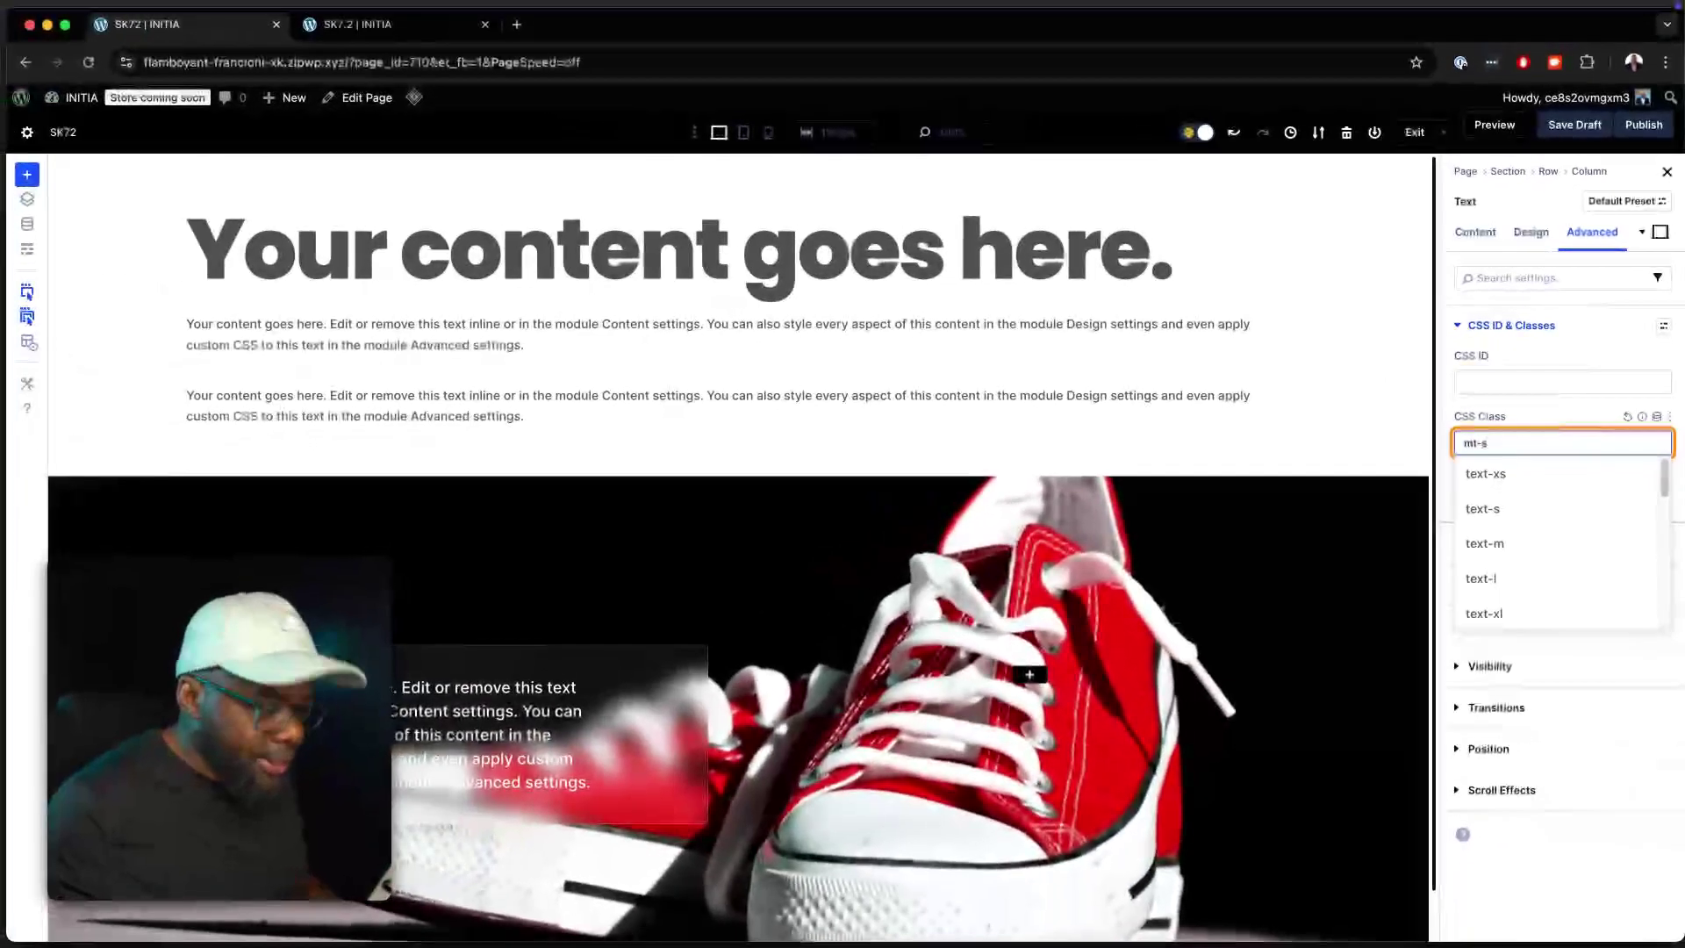
type("text")
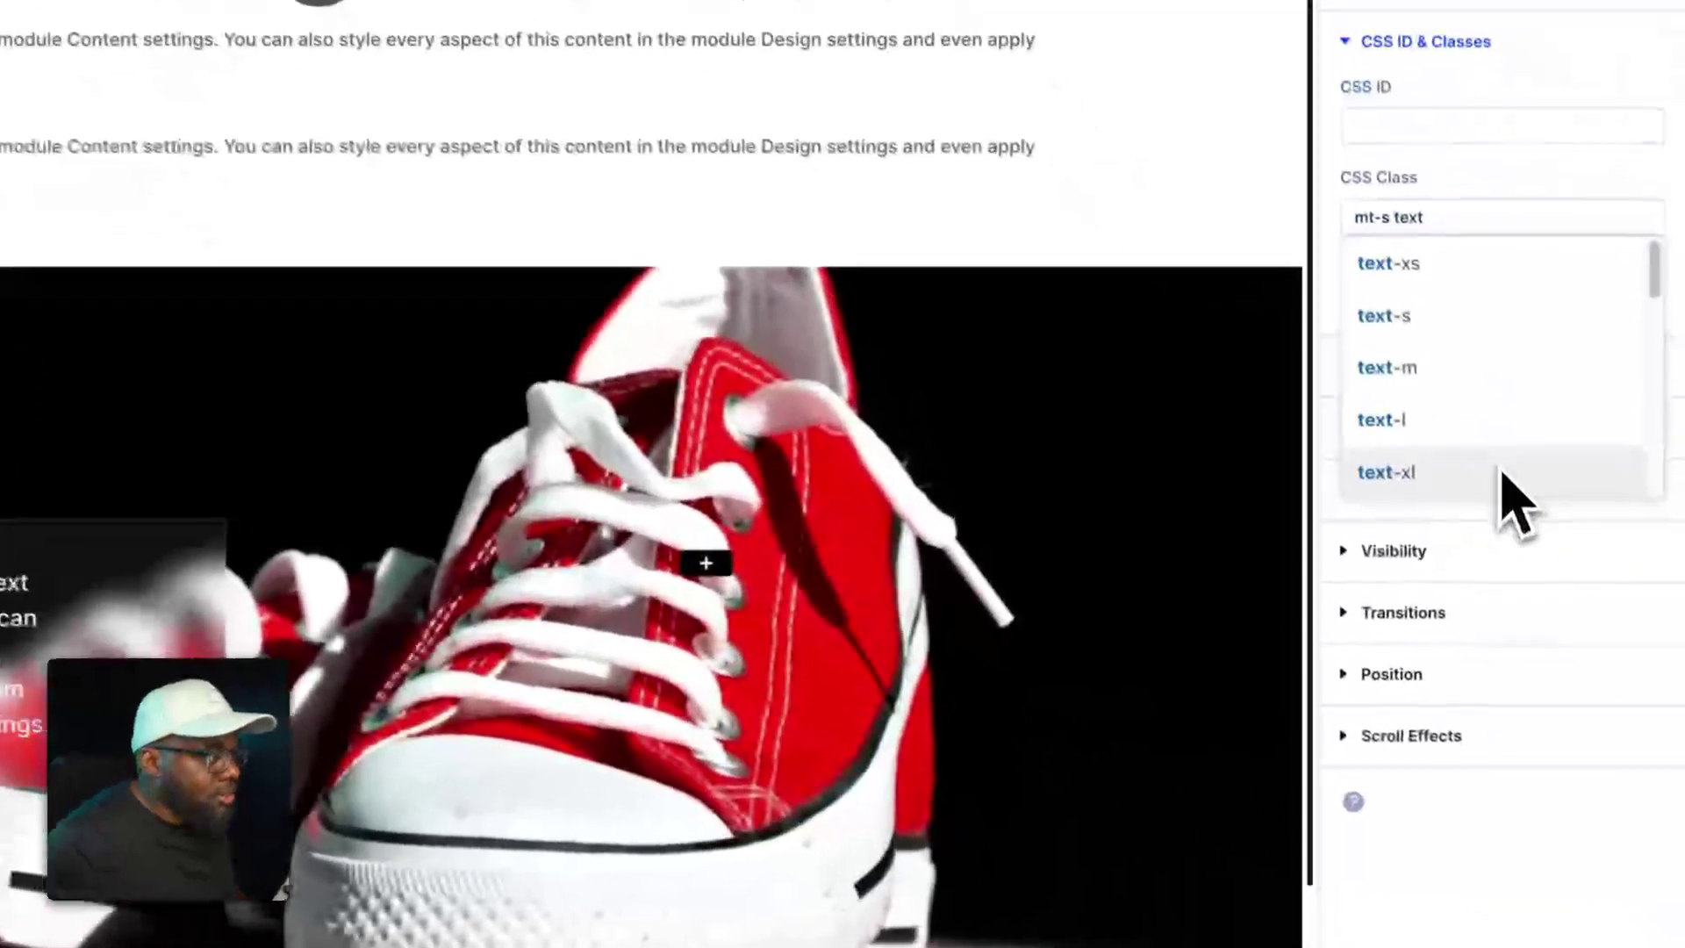
left_click(1563, 615)
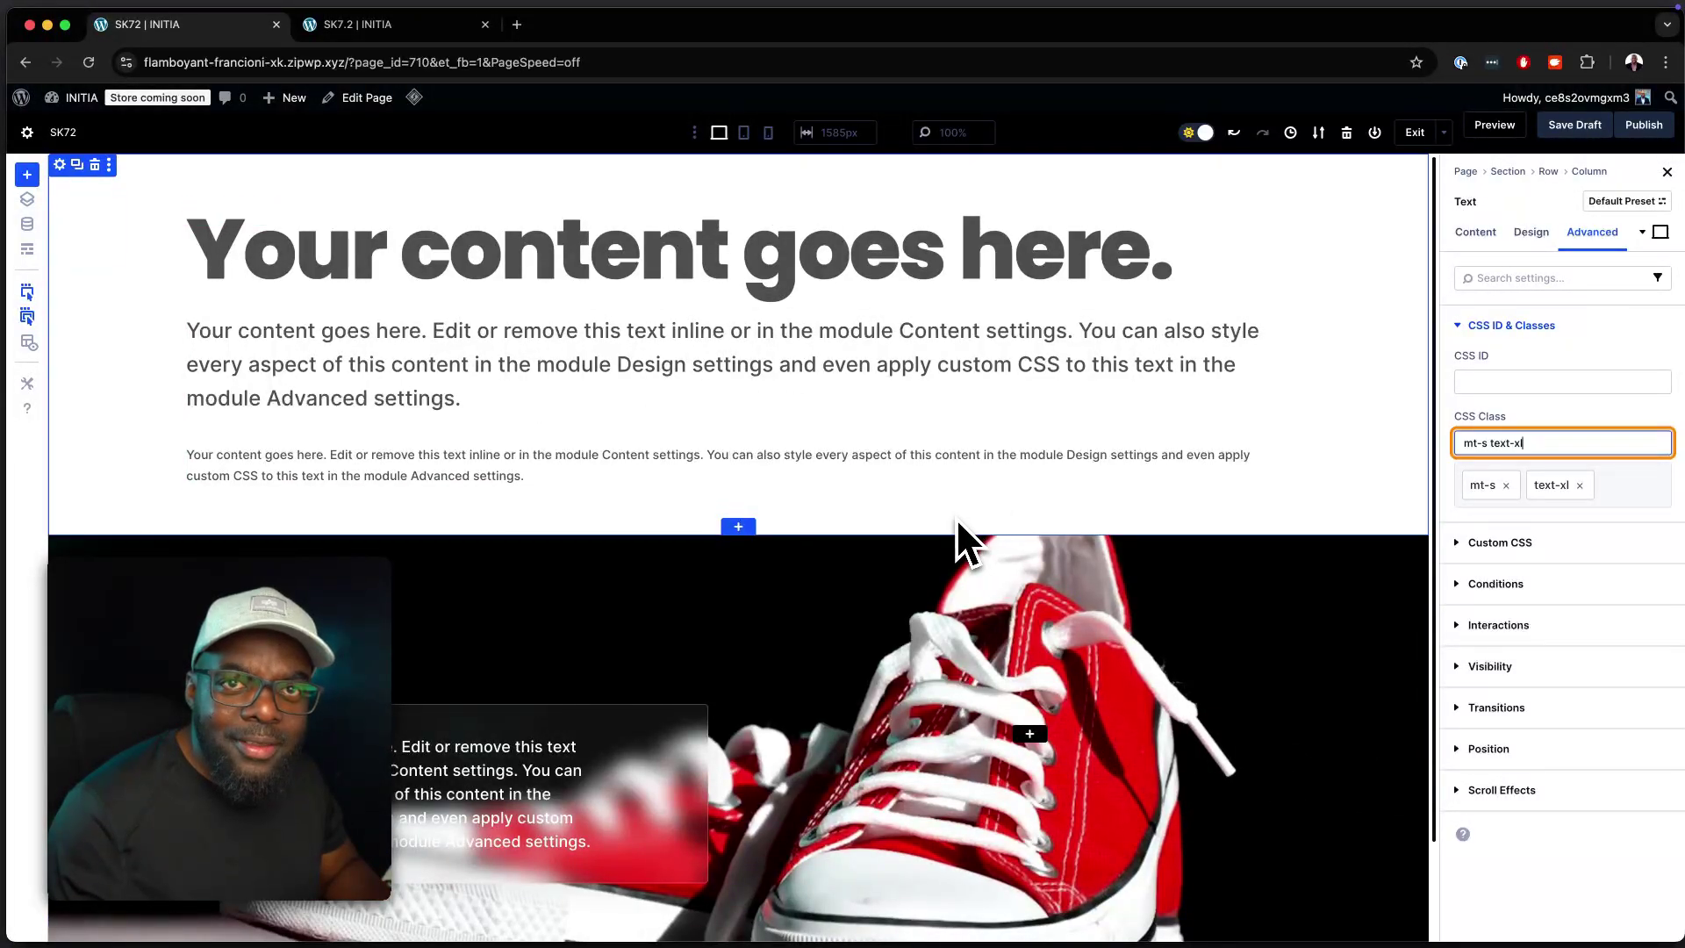
left_click(1644, 126)
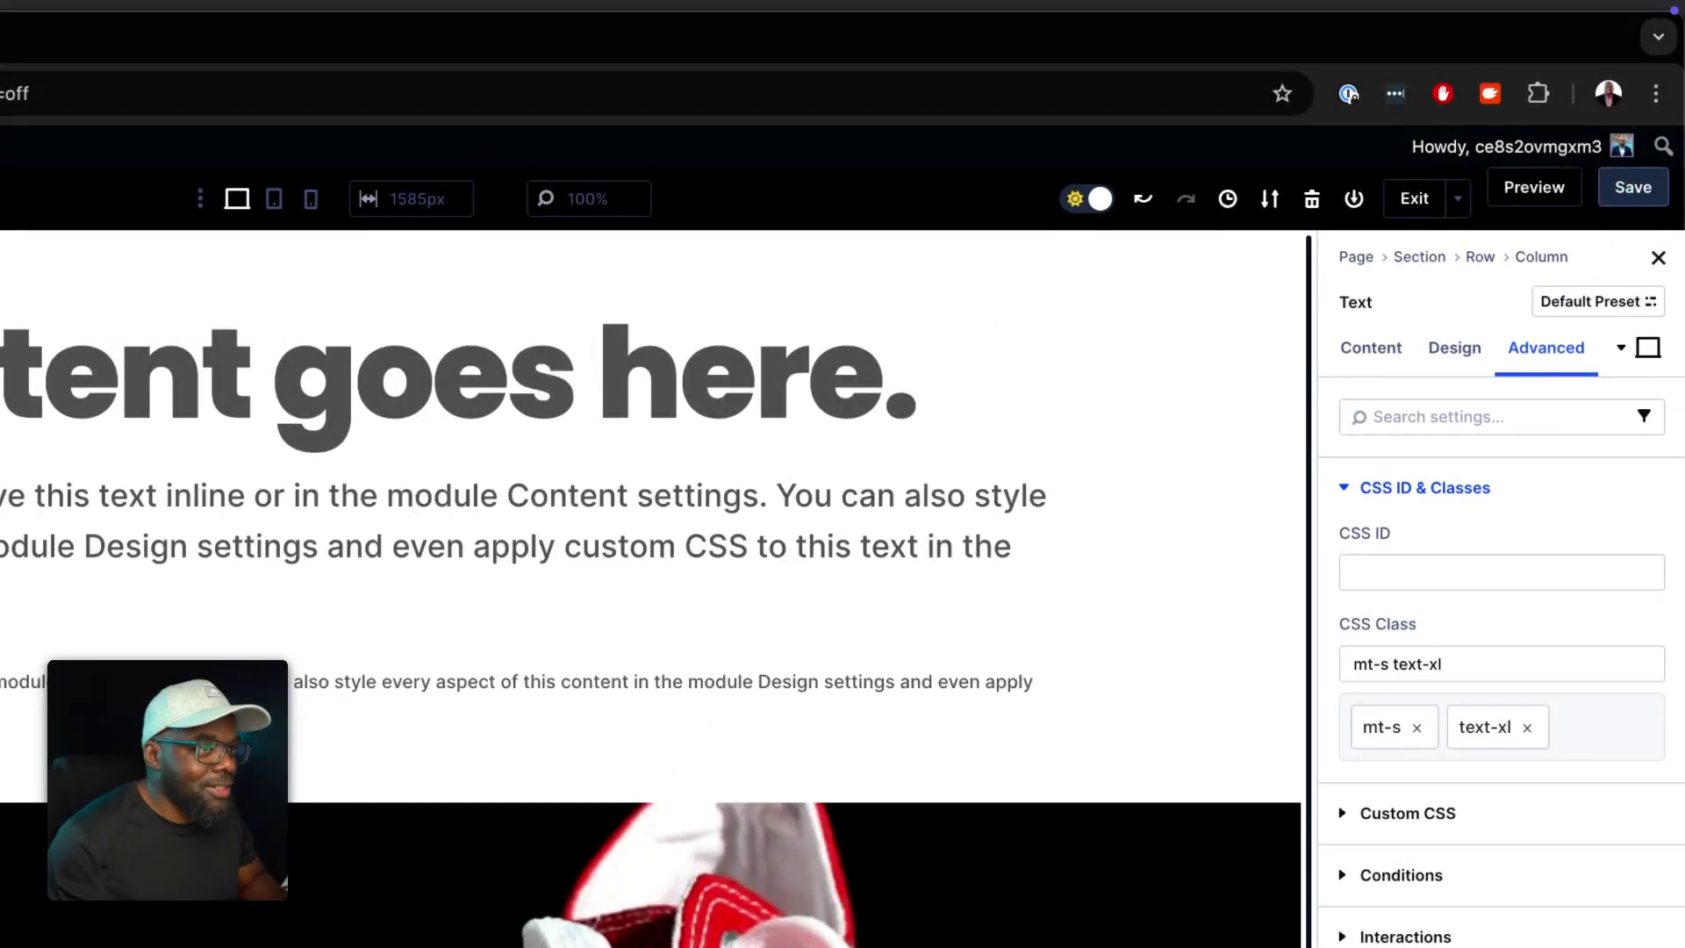
Step: Preview the SK72 page in Chrome, open DevTools, and shrink the viewport to 431 px mobile width
left_click(1564, 195)
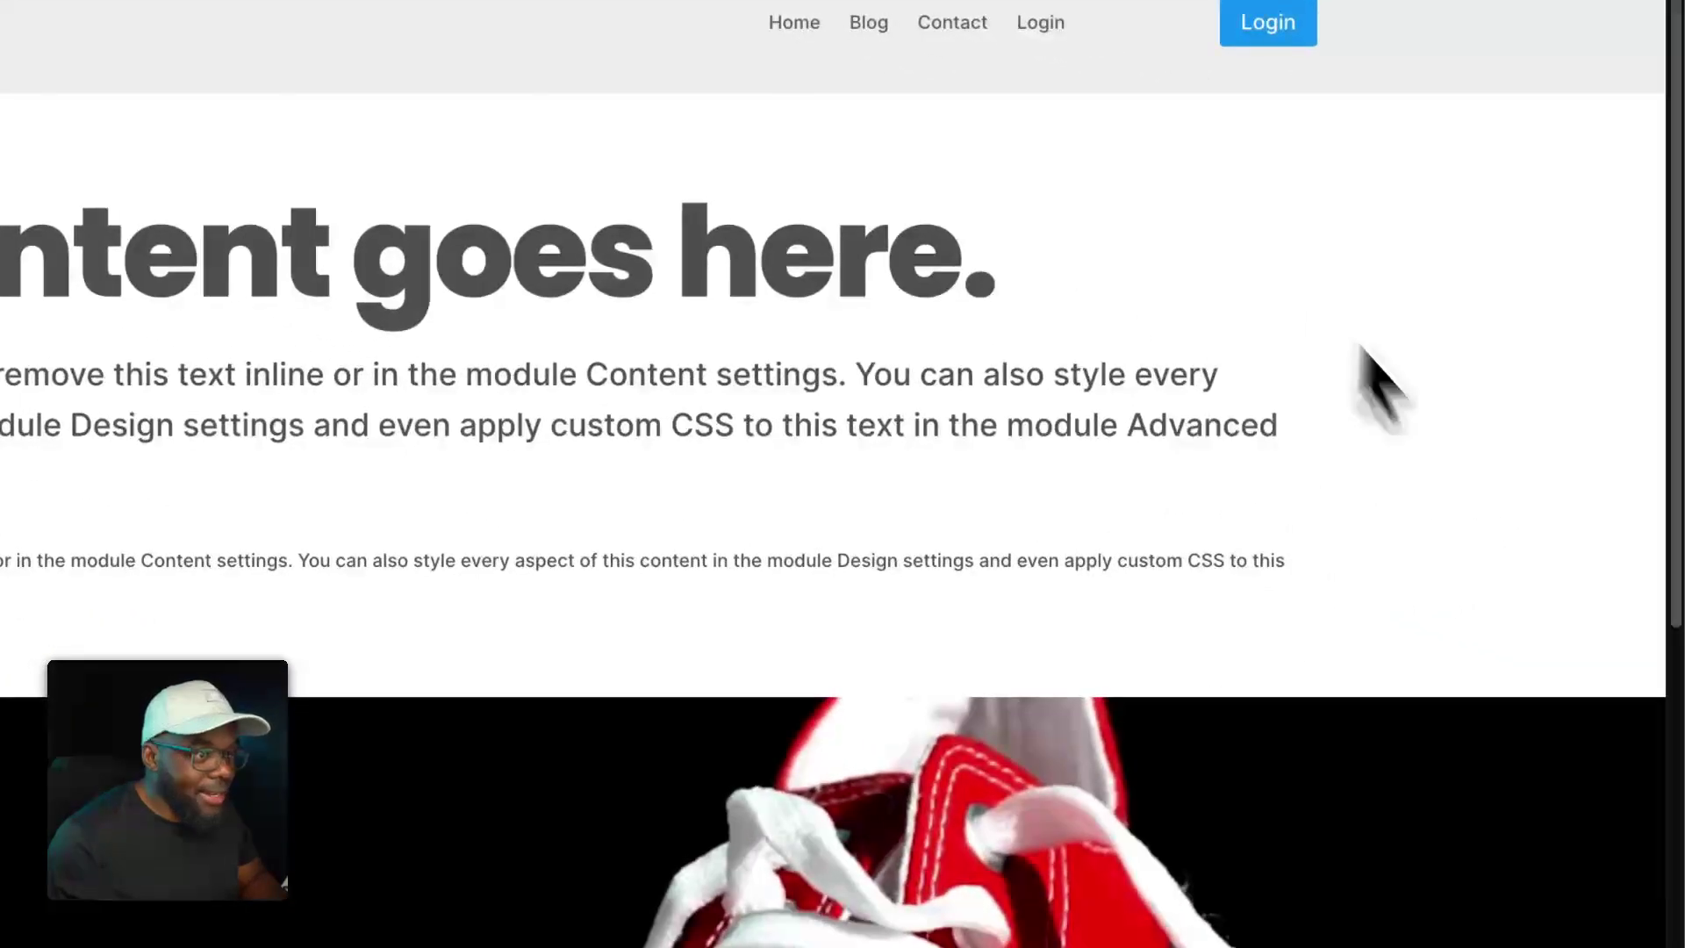
right_click(1351, 379)
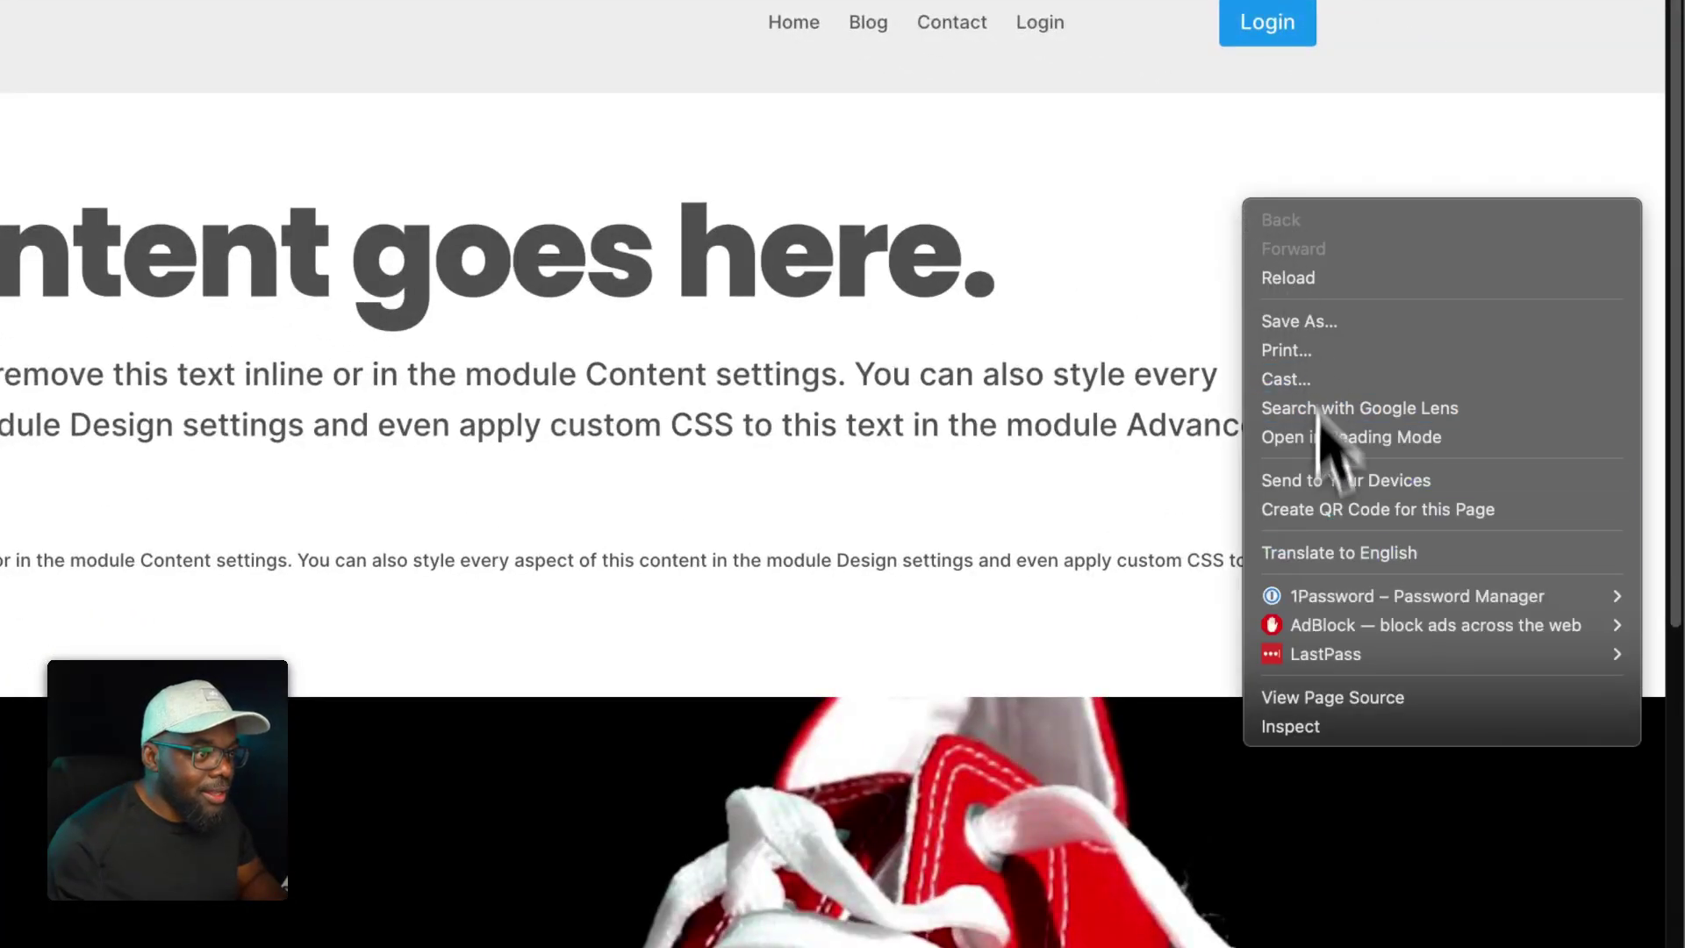
left_click(1325, 729)
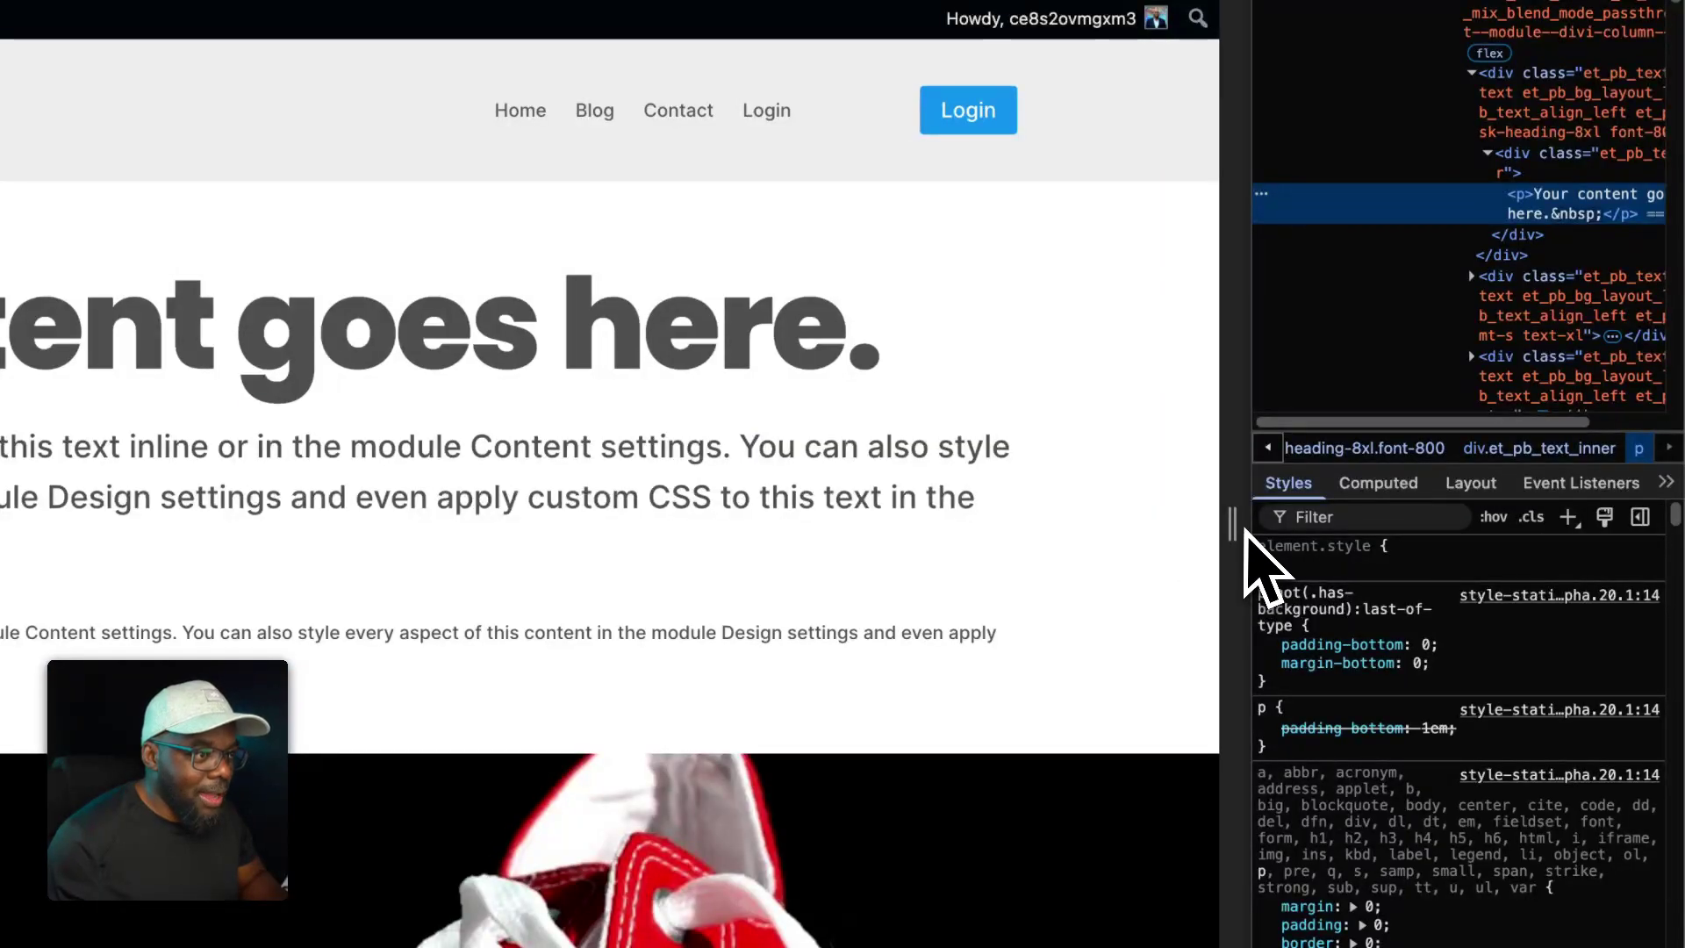
left_click_drag(1237, 526, 902, 450)
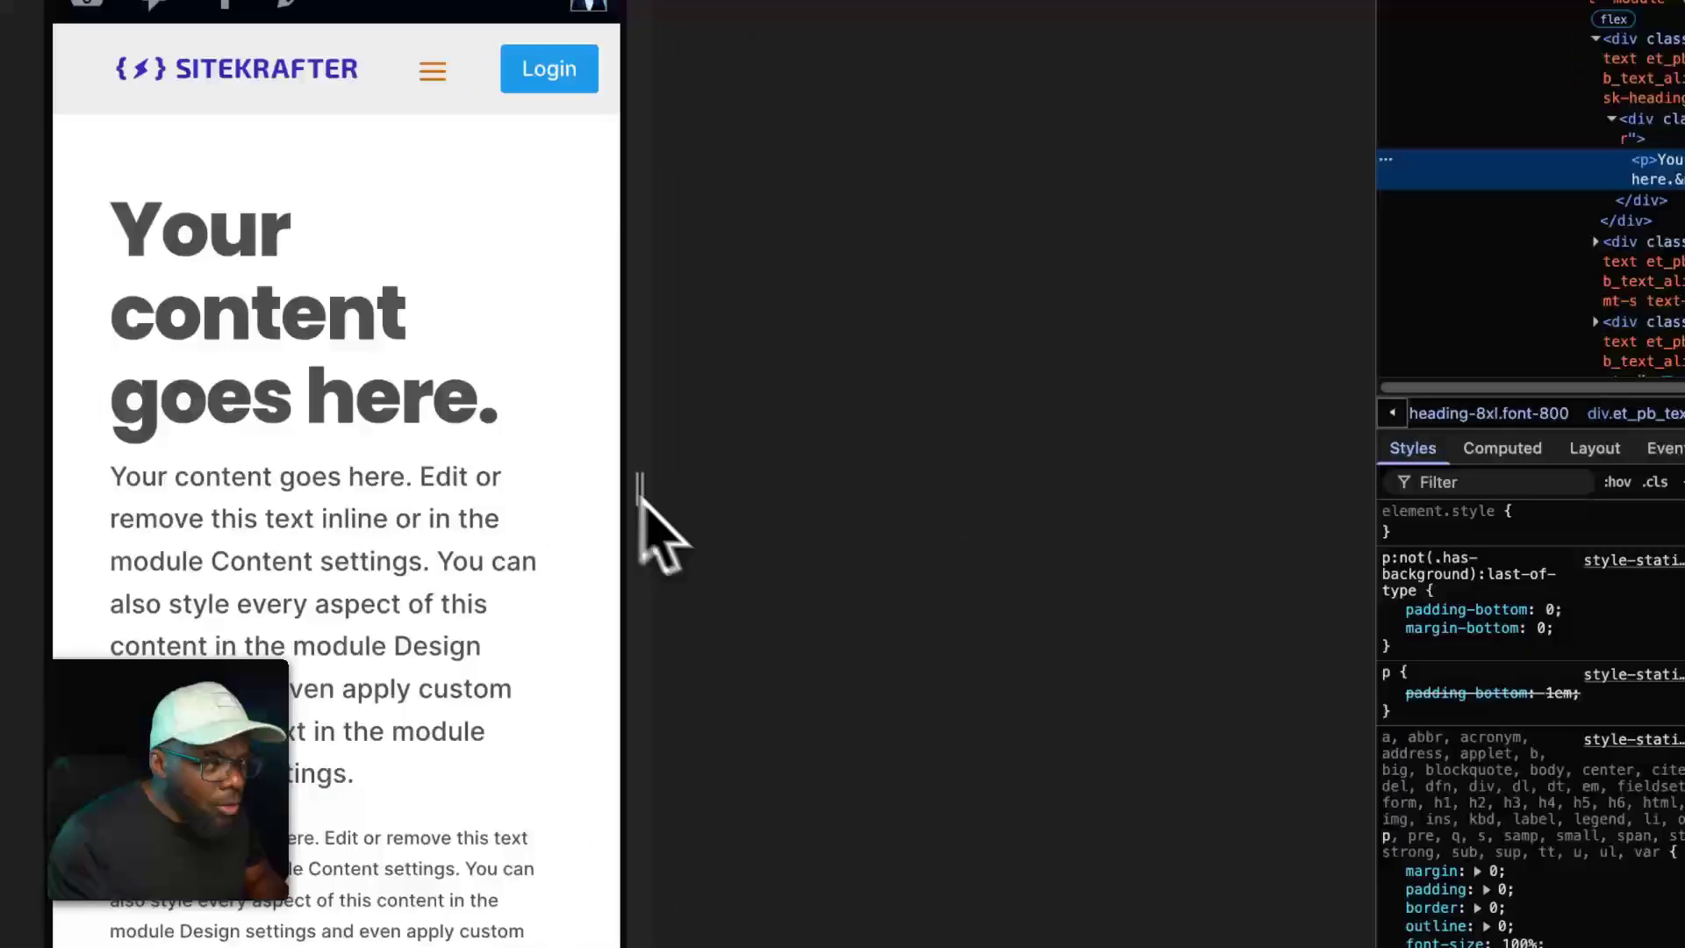
Step: Widen the preview back to 1543 px desktop width and inspect the big heading element
left_click_drag(897, 493, 1382, 531)
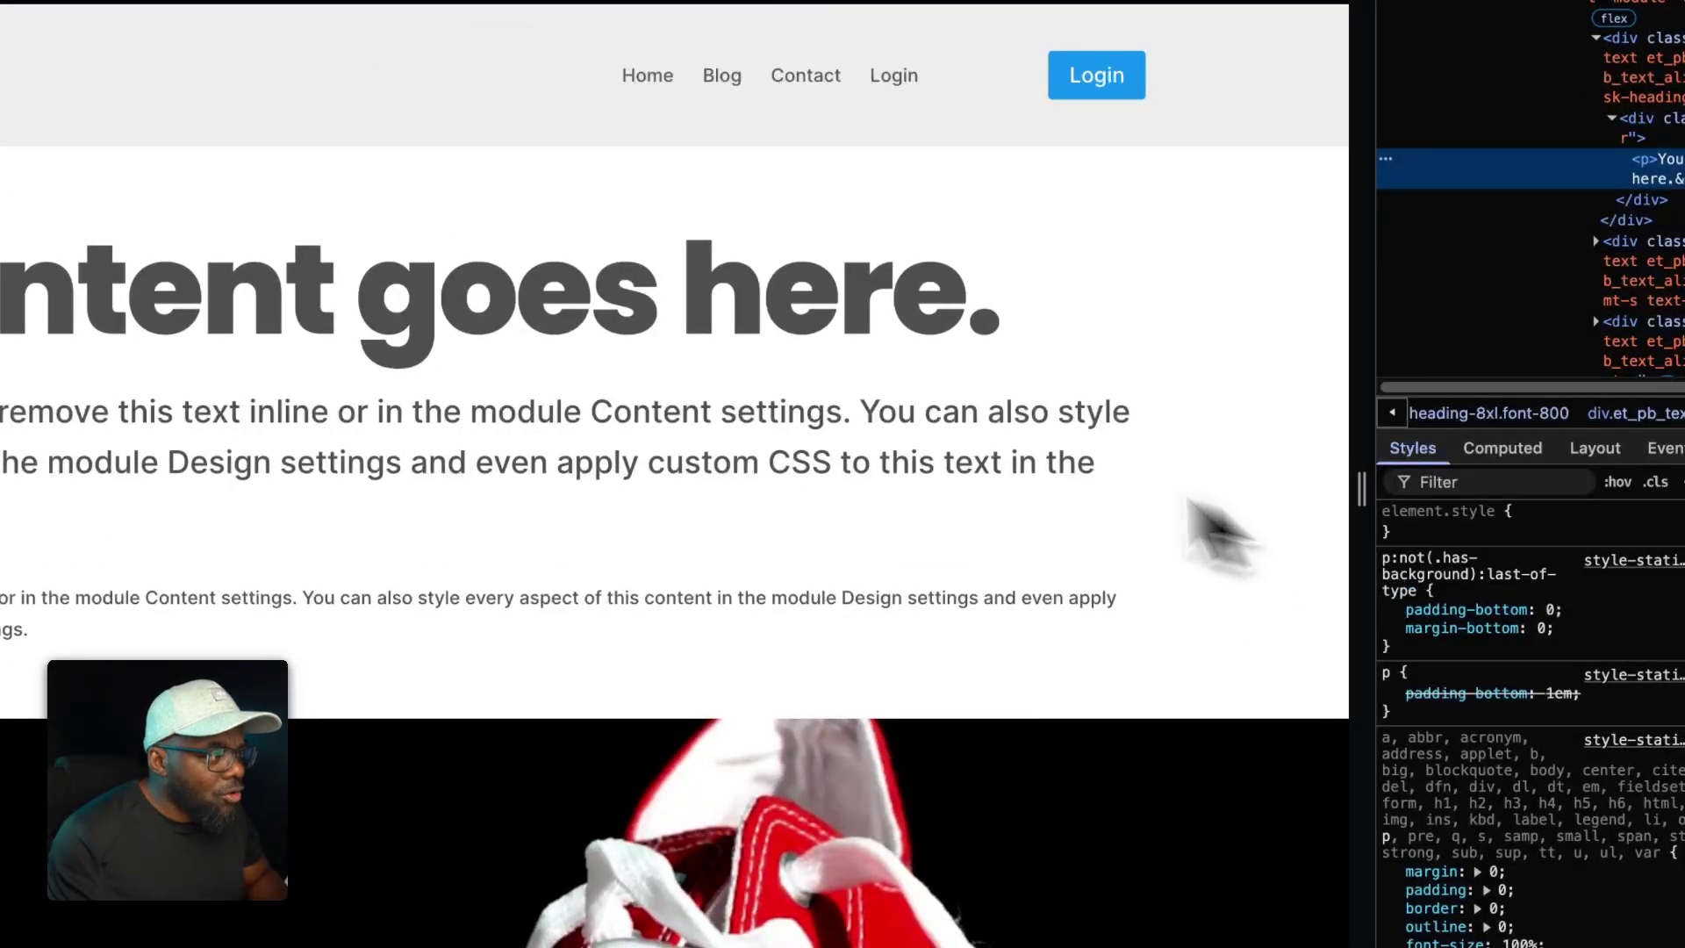
right_click(613, 279)
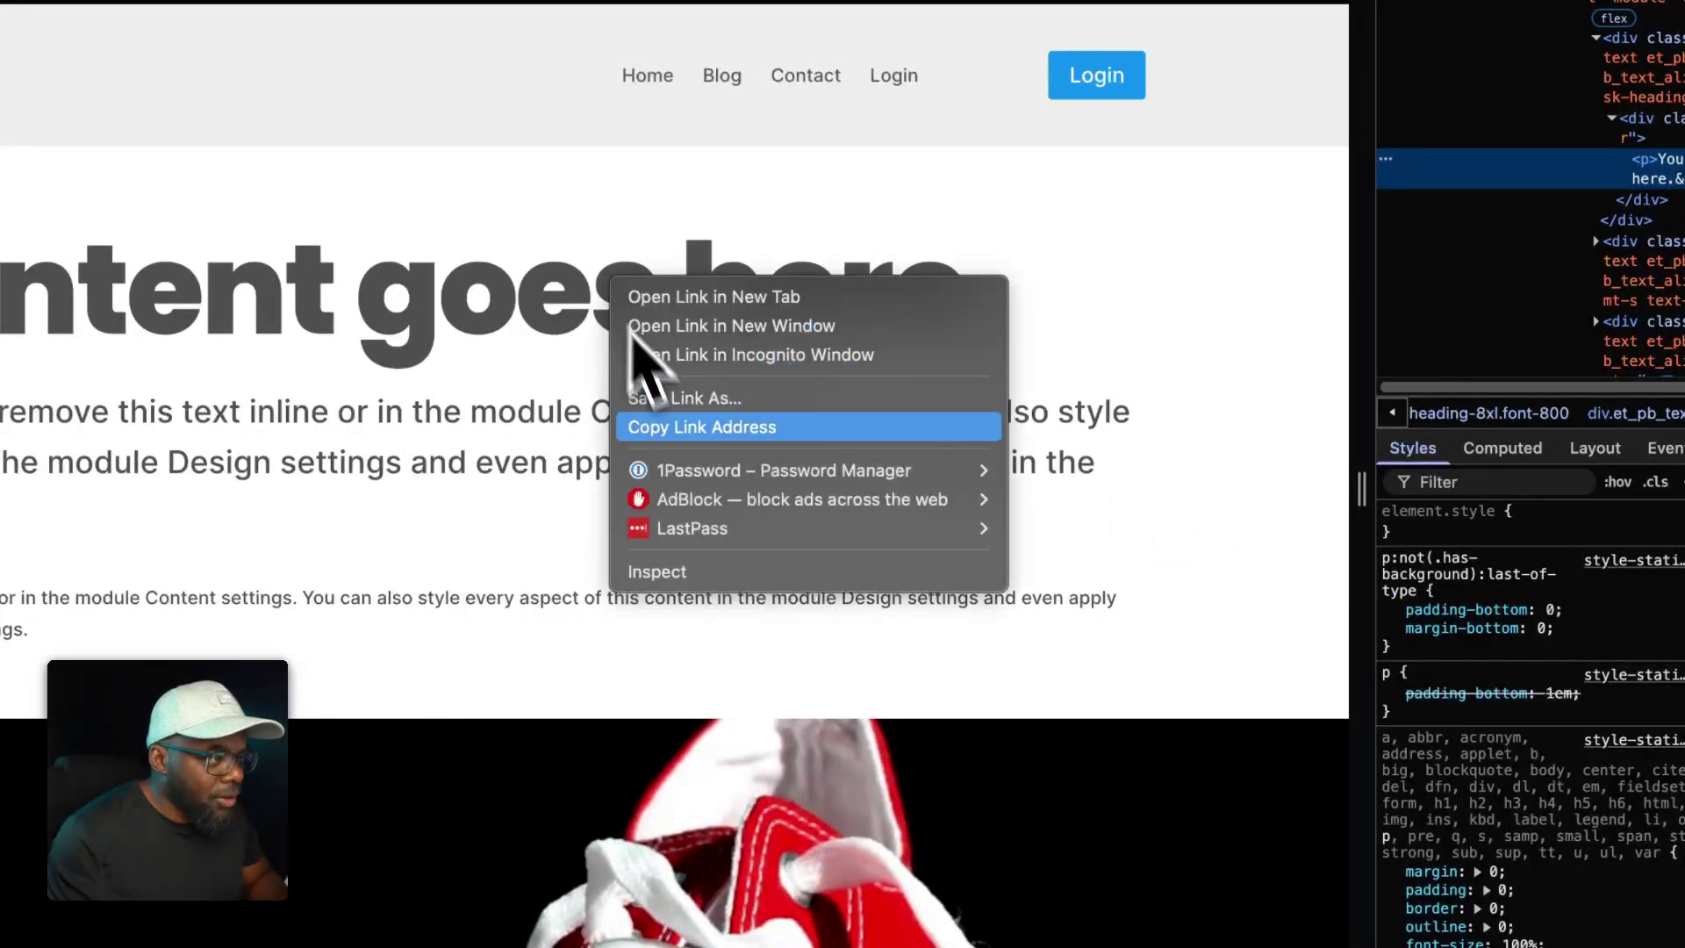
left_click(686, 572)
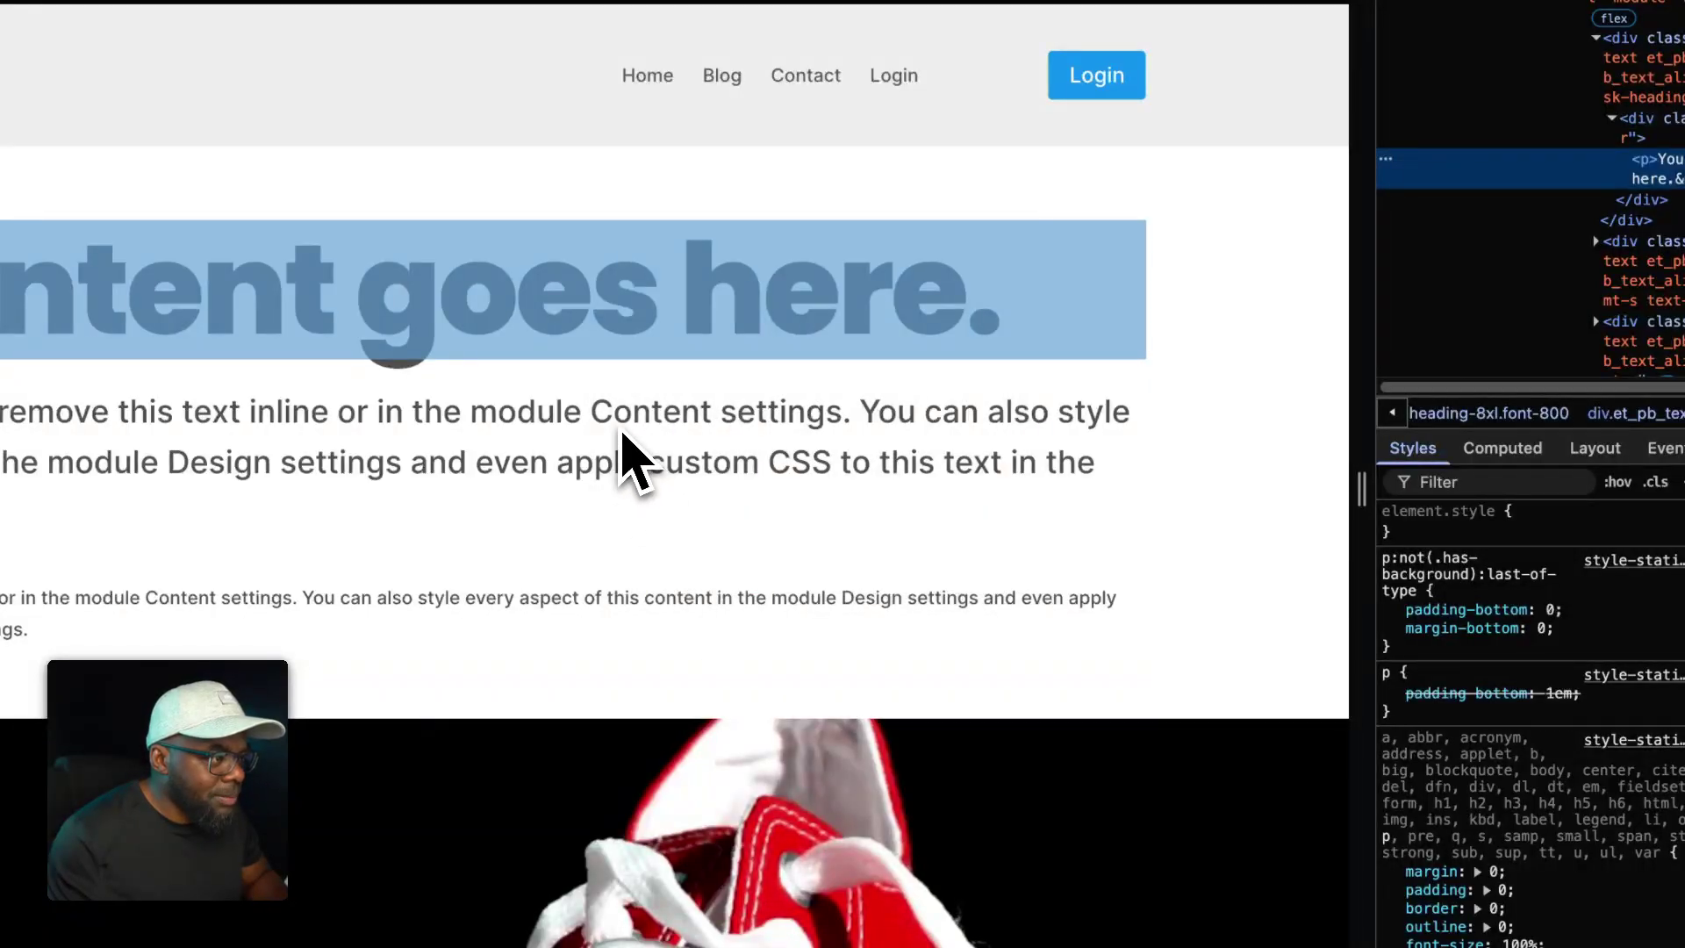
right_click(622, 431)
left_click(687, 711)
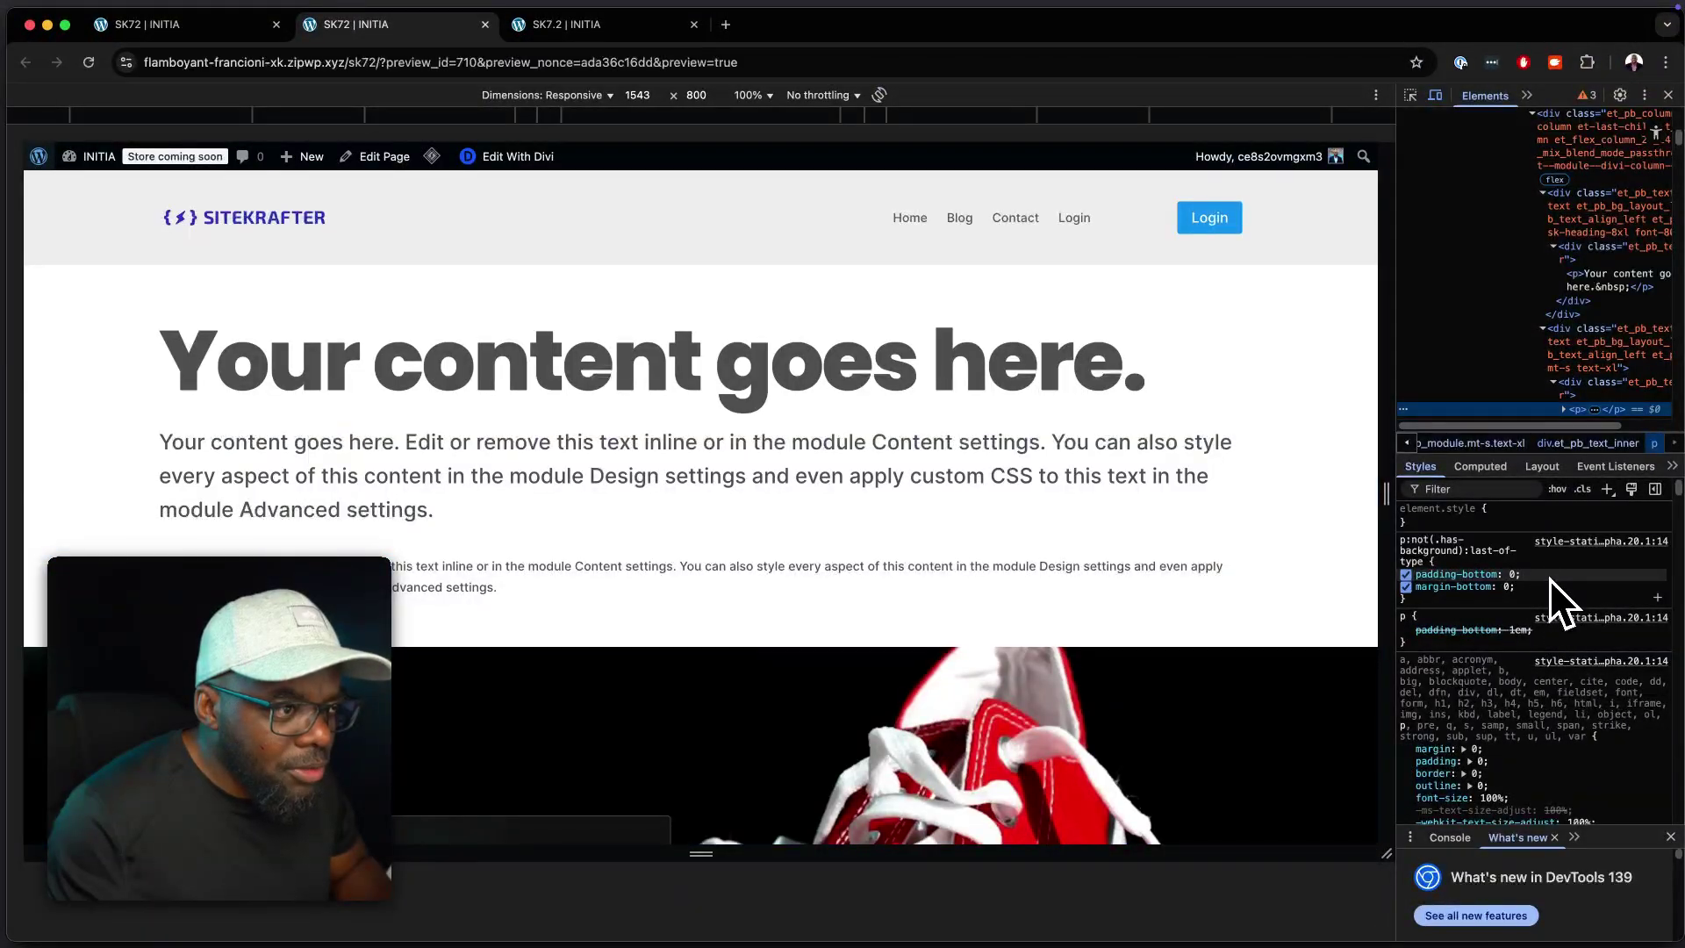
Step: Scroll through the heading's Styles rules and inspect its paragraph element's utility-class styles
scroll(1586, 709, "down", 5)
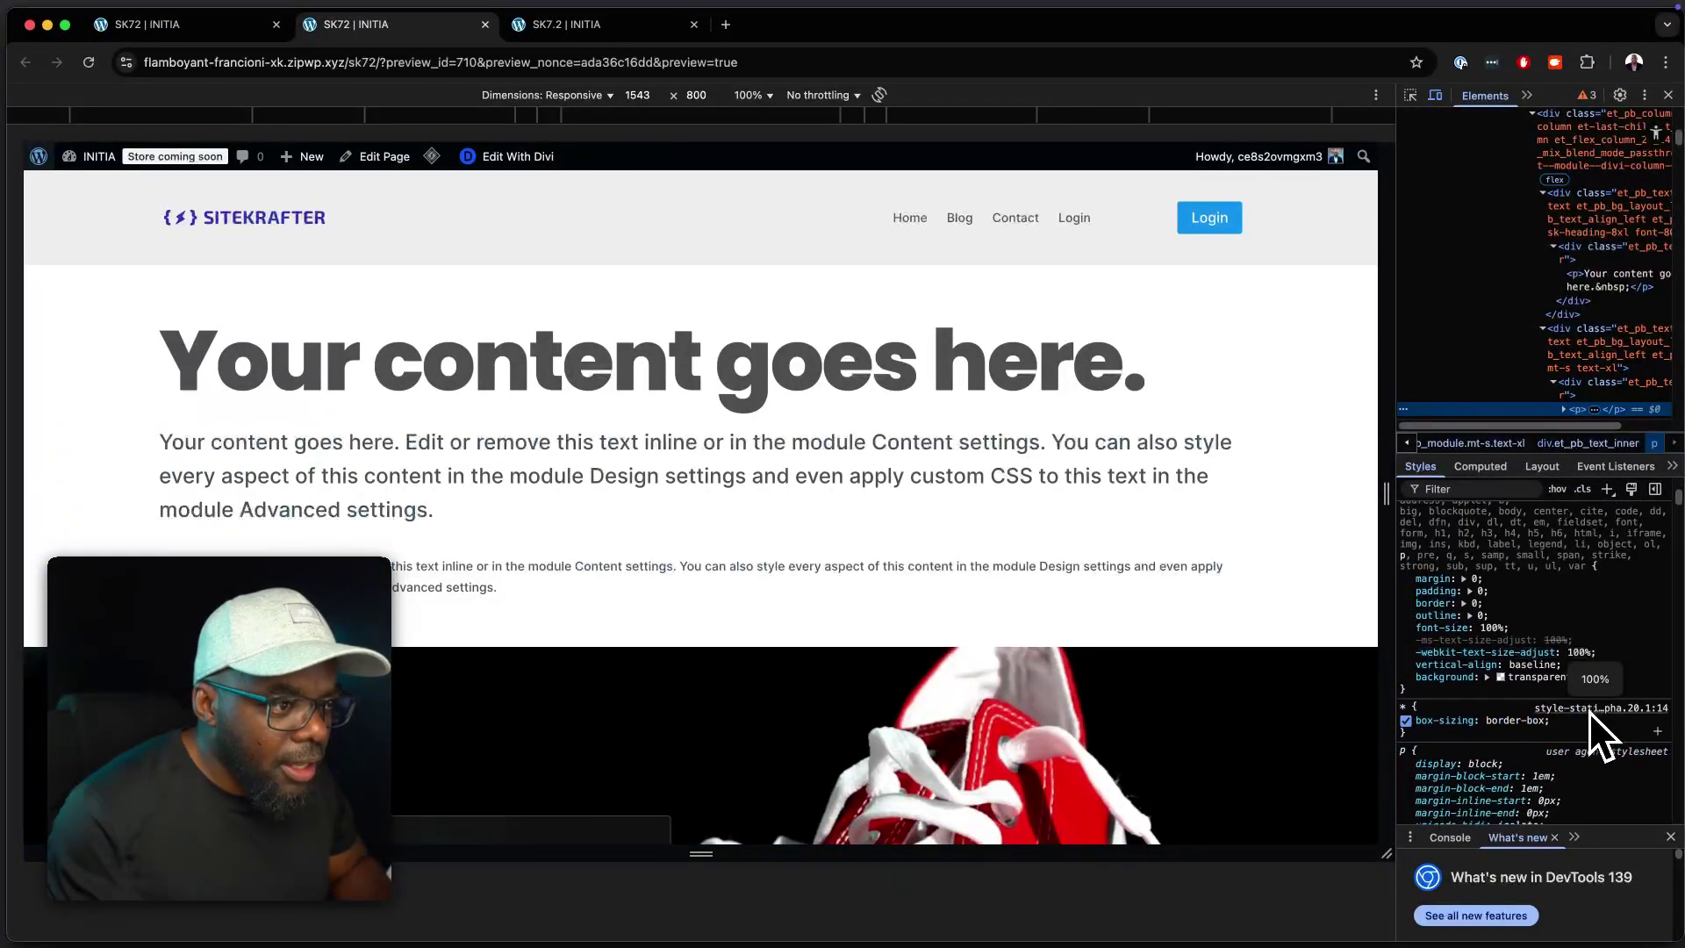
scroll(1589, 710, "down", 5)
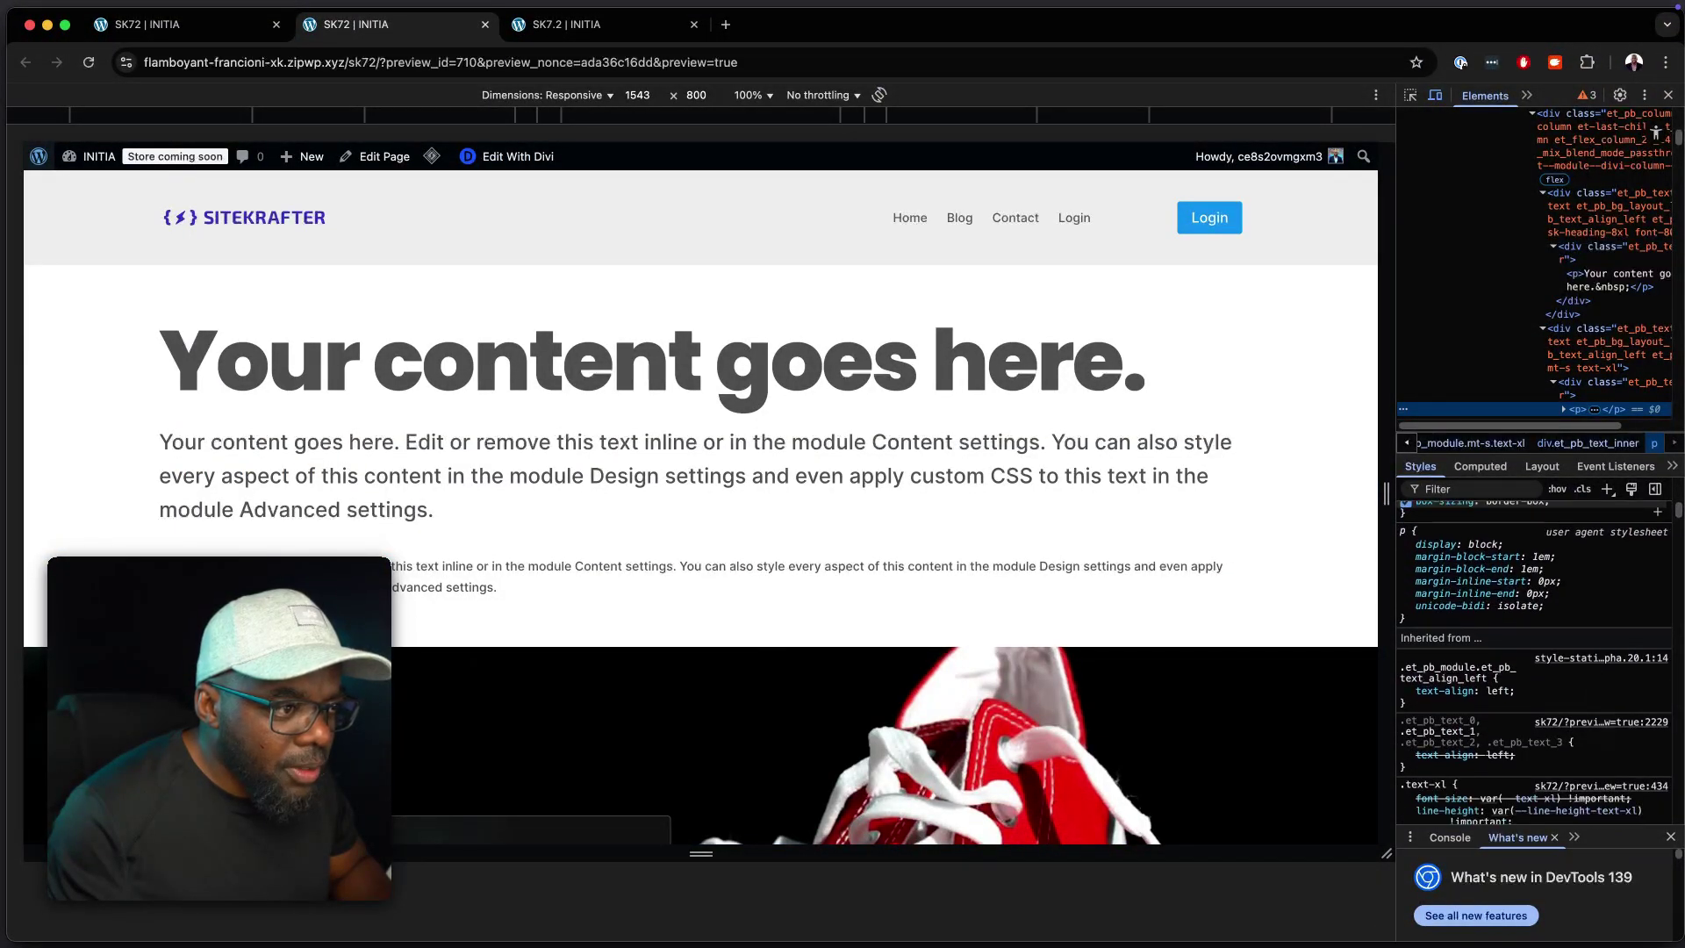
scroll(1589, 708, "down", 3)
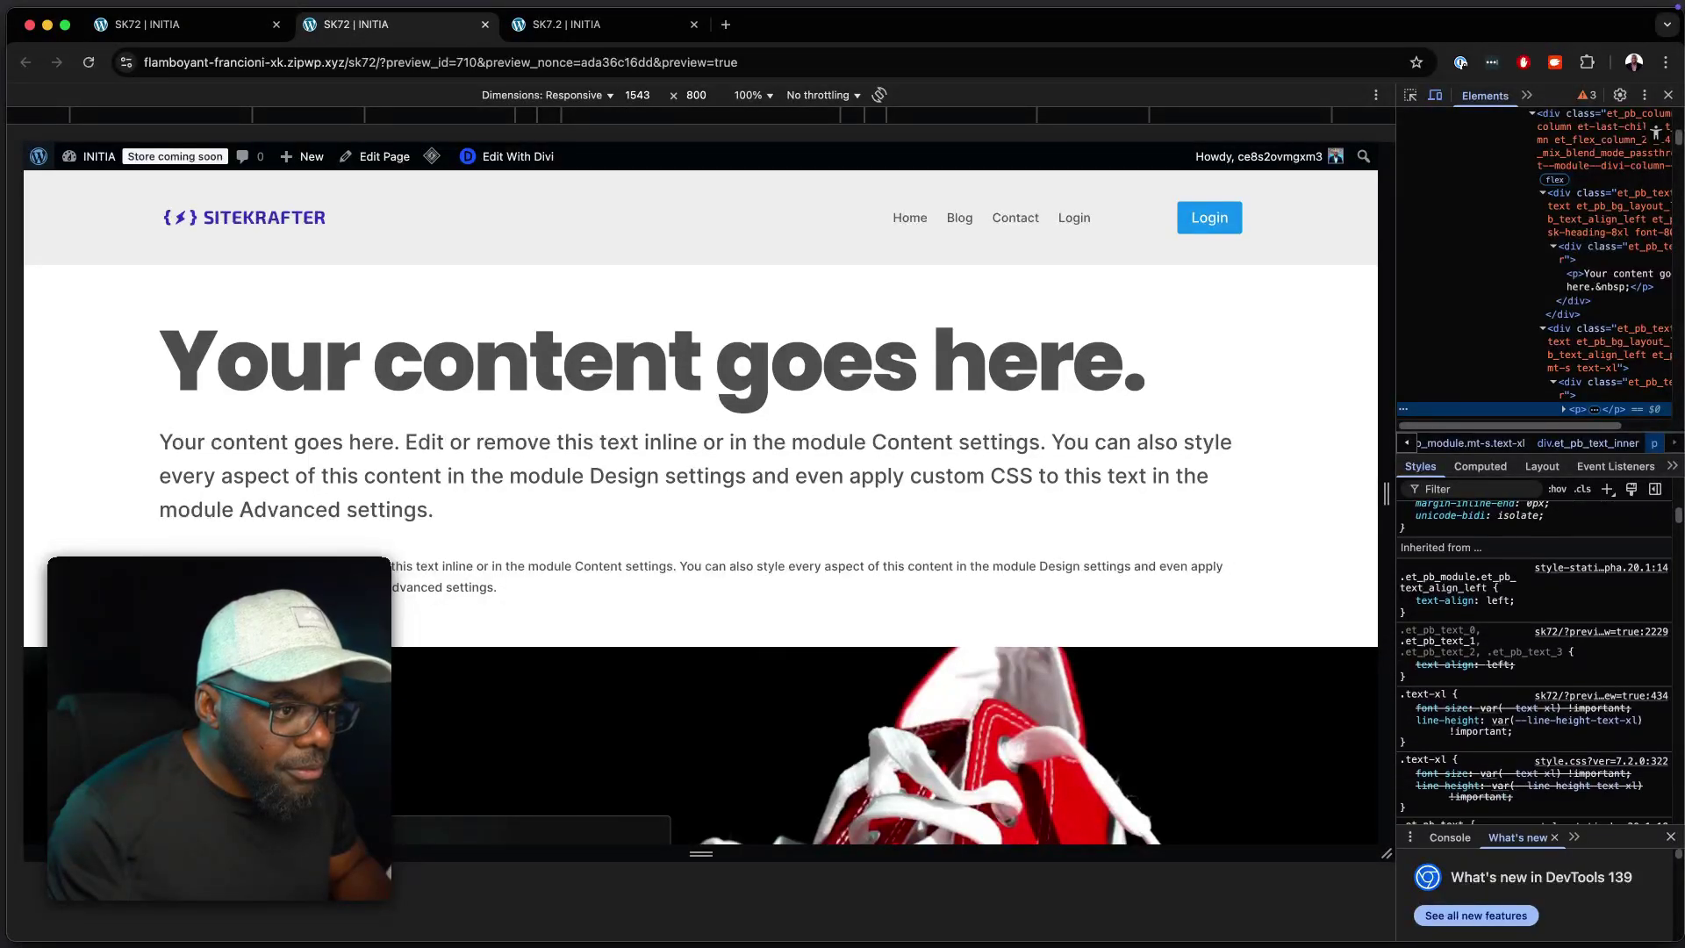
scroll(1589, 708, "down", 1)
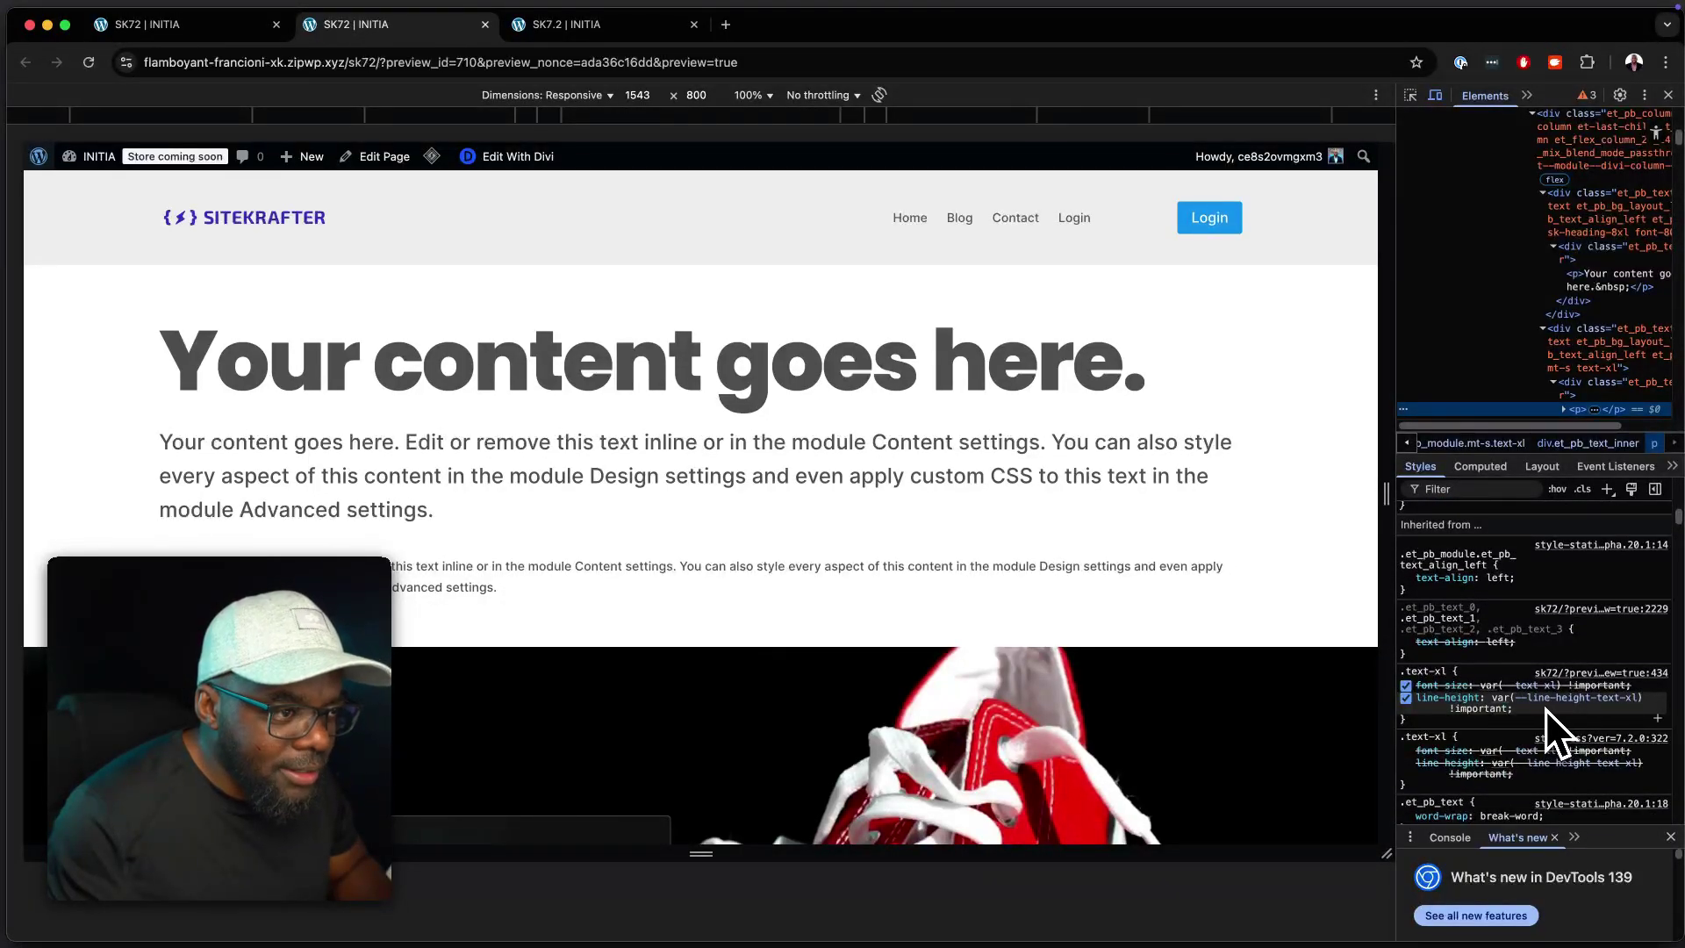
scroll(1588, 703, "down", 8)
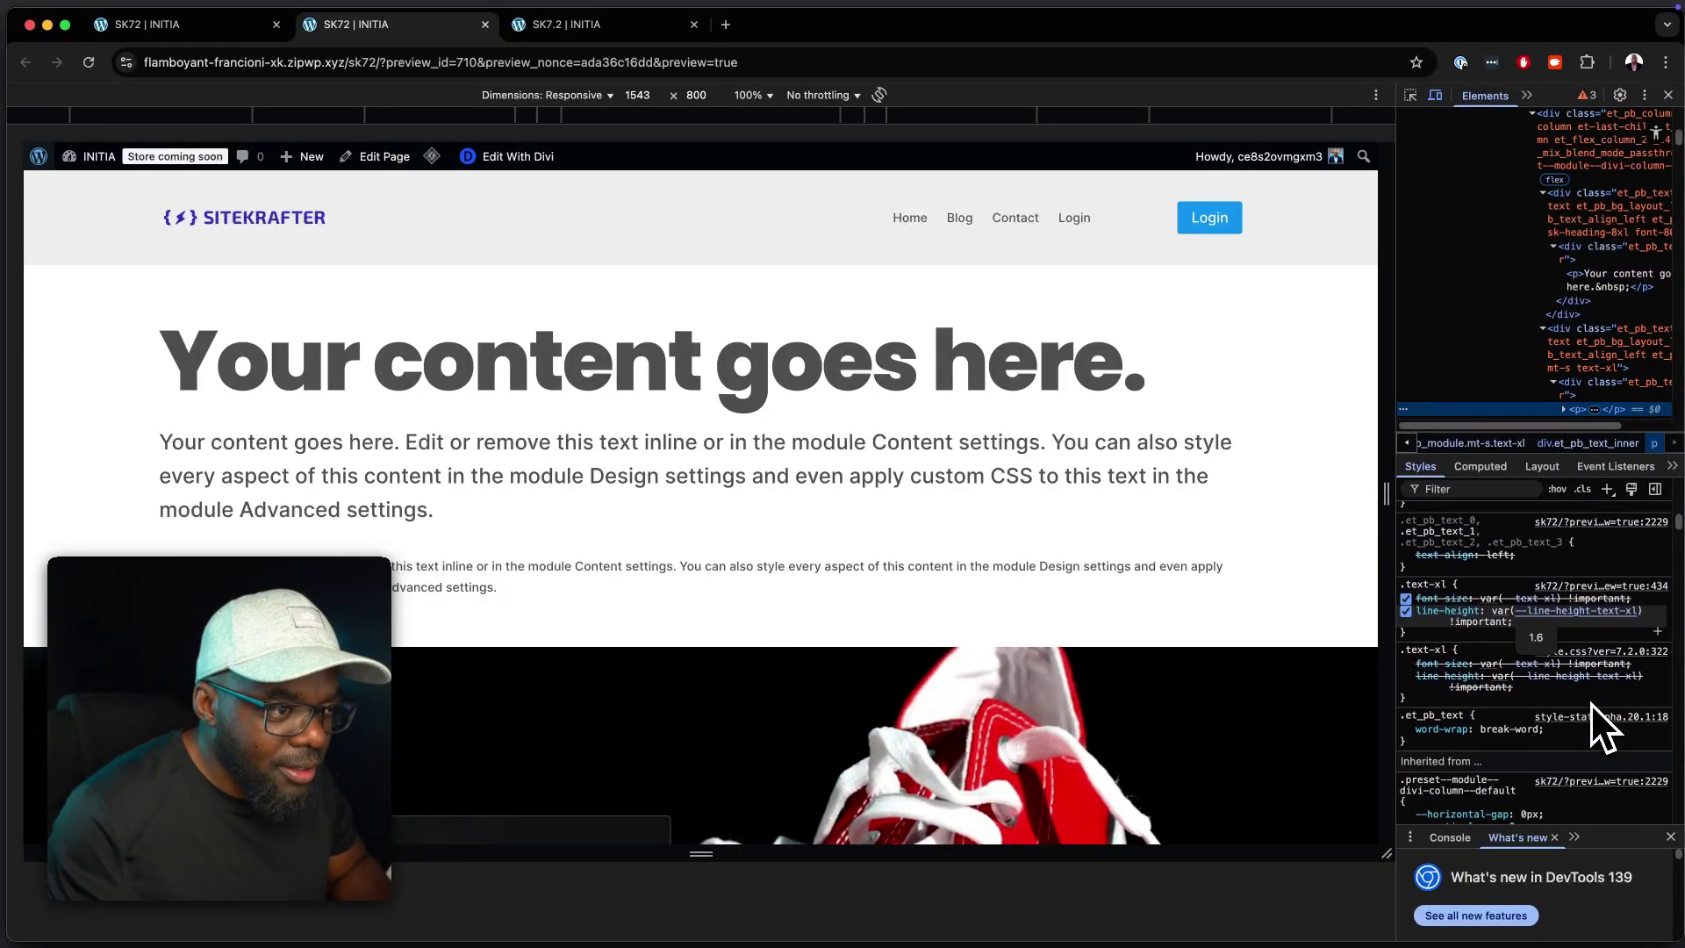
scroll(1592, 702, "down", 3)
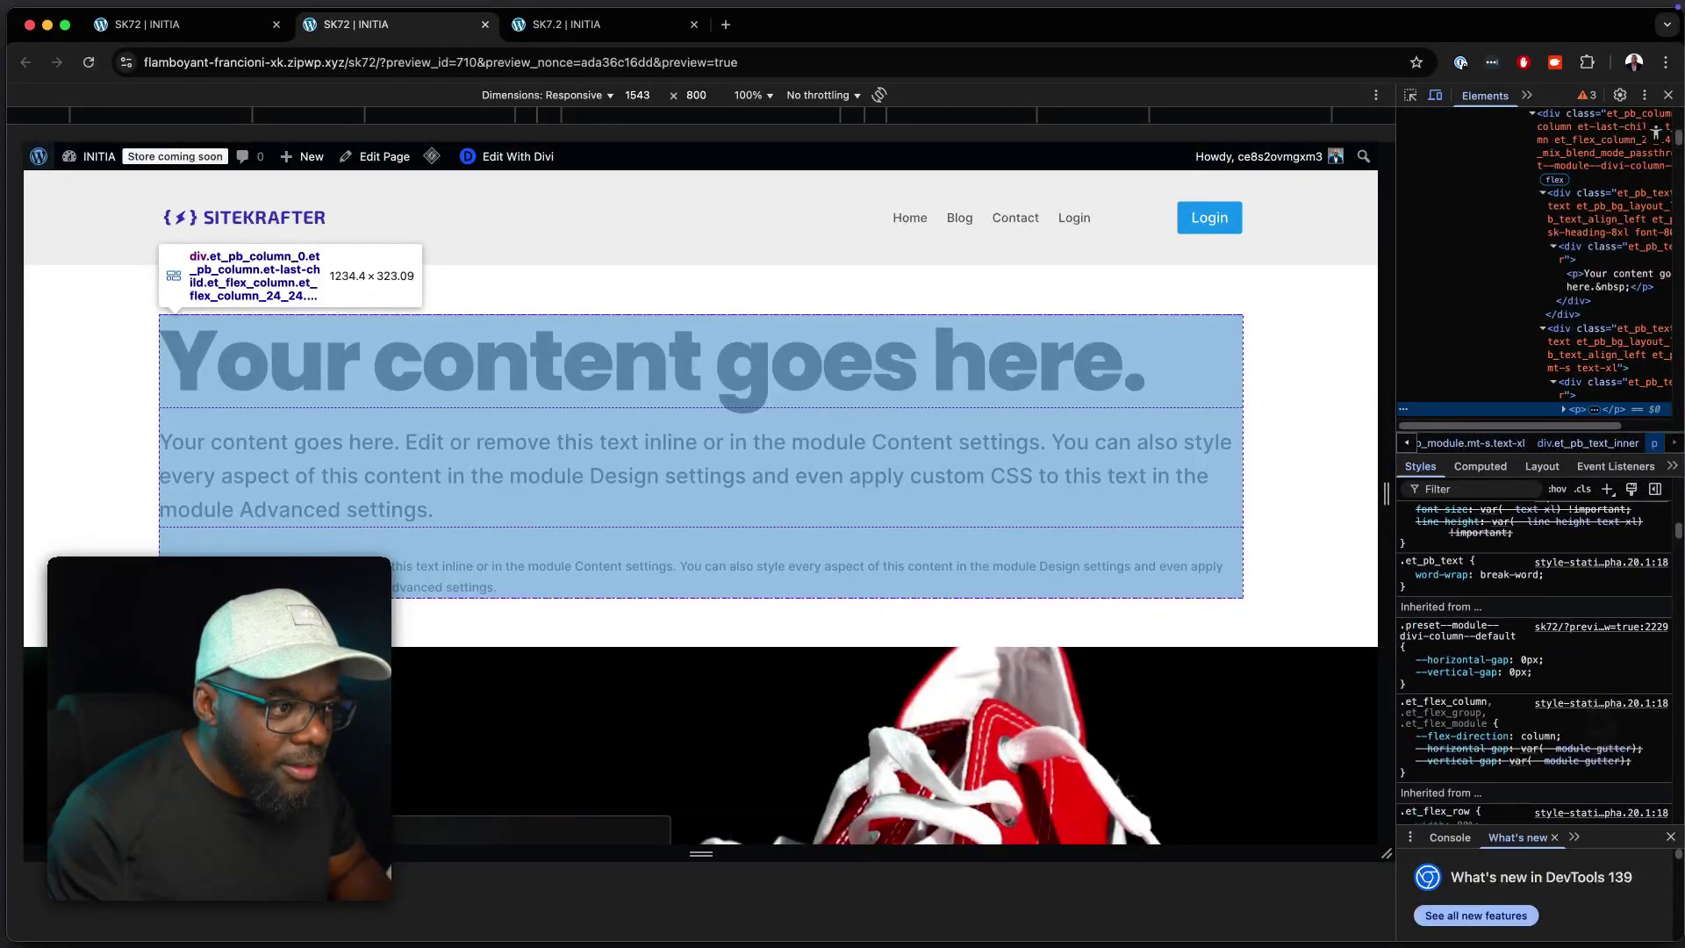
mouse_move(1478, 729)
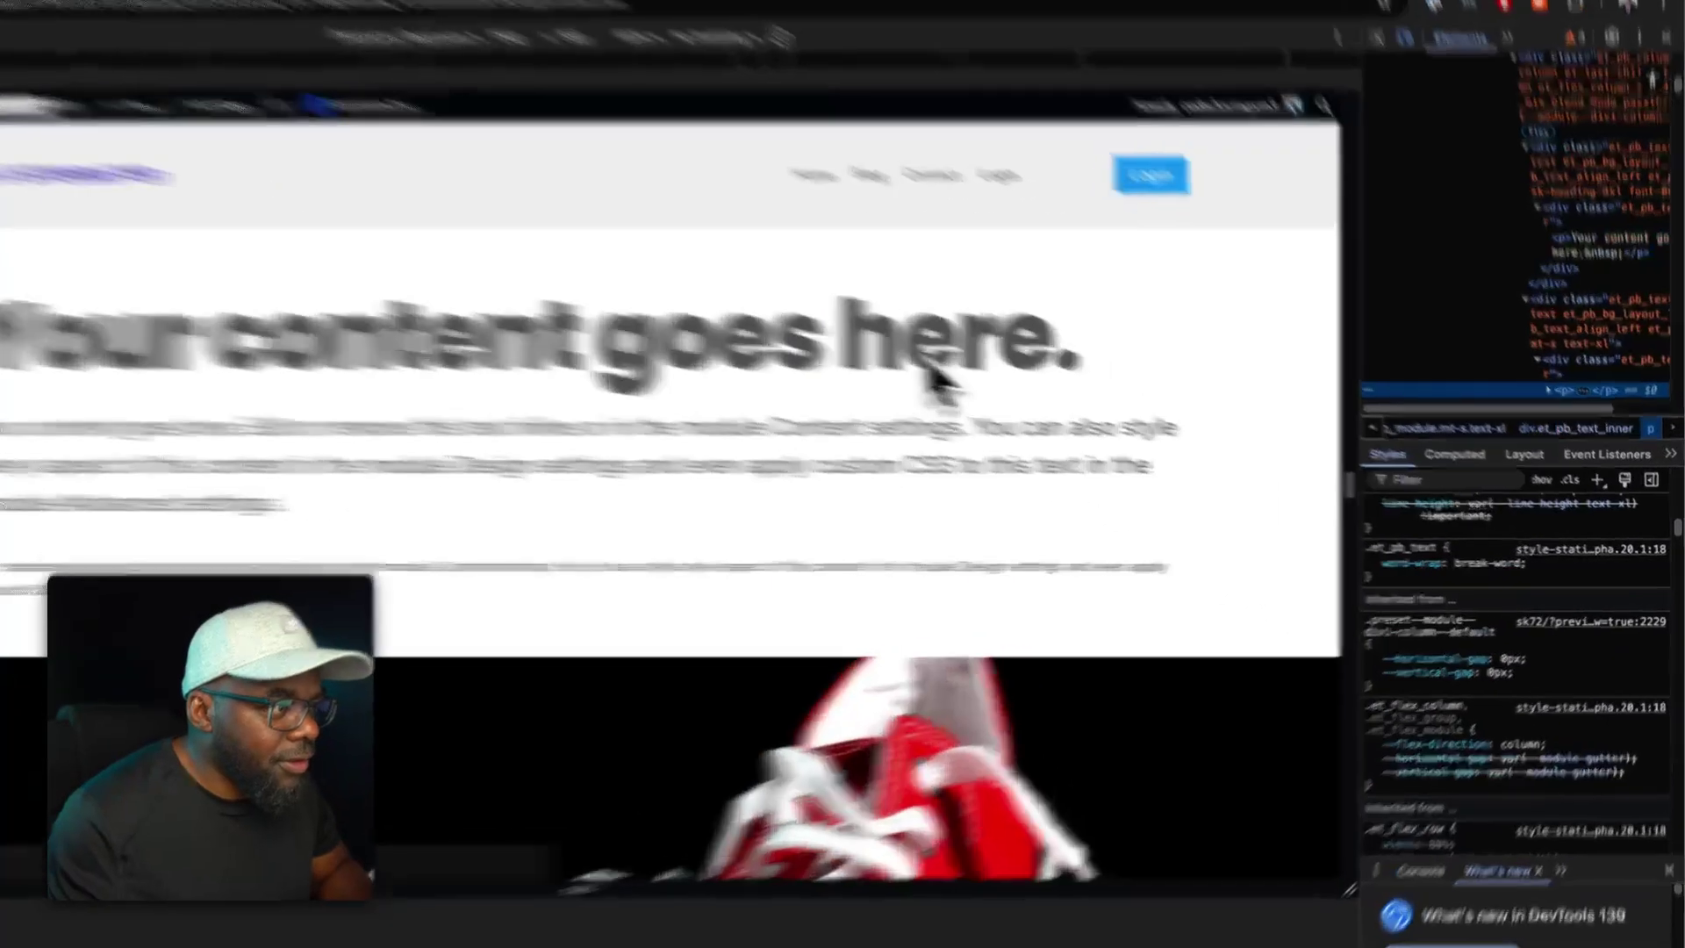
right_click(1008, 366)
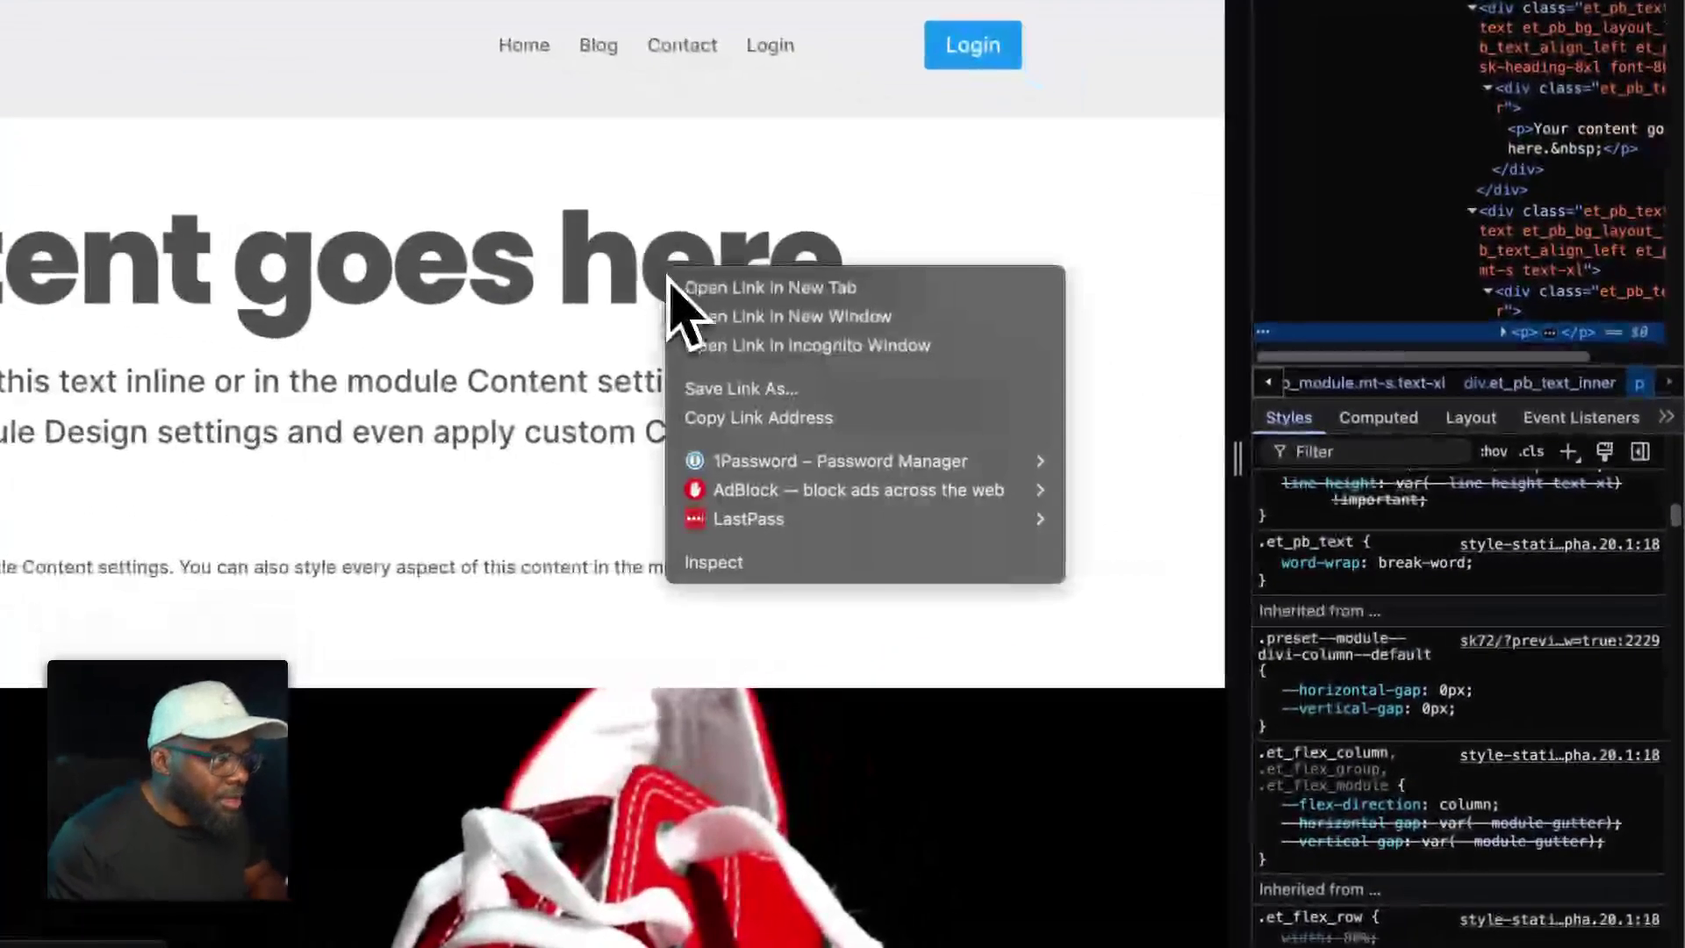
left_click(815, 566)
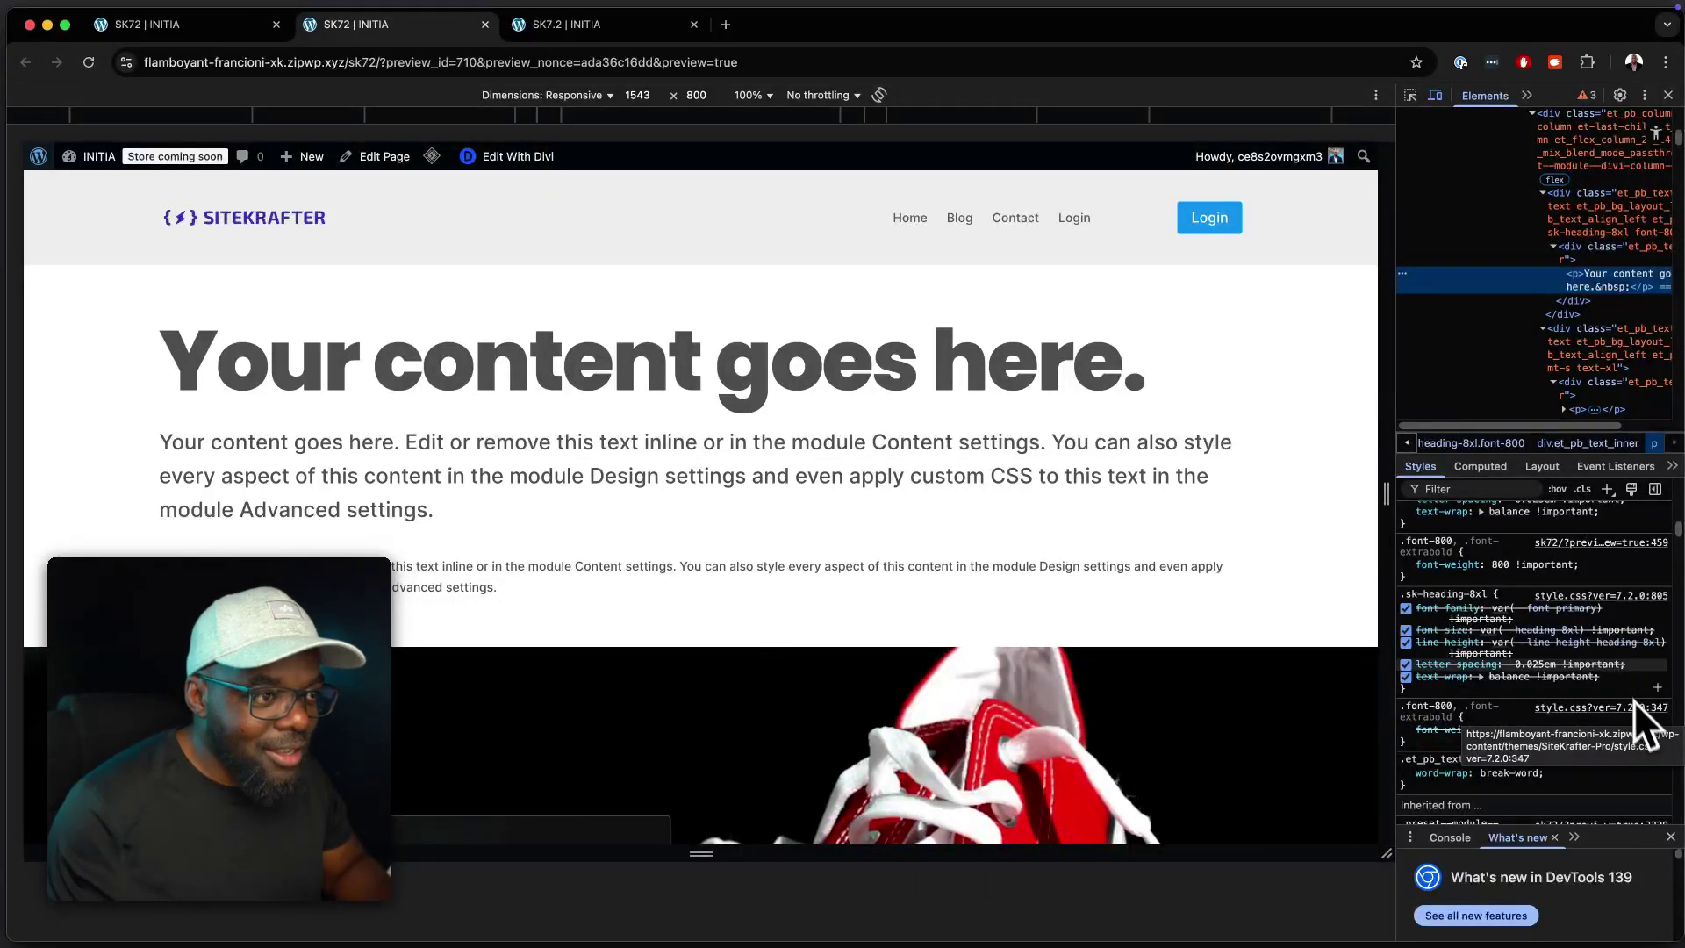
scroll(1580, 660, "down", 2)
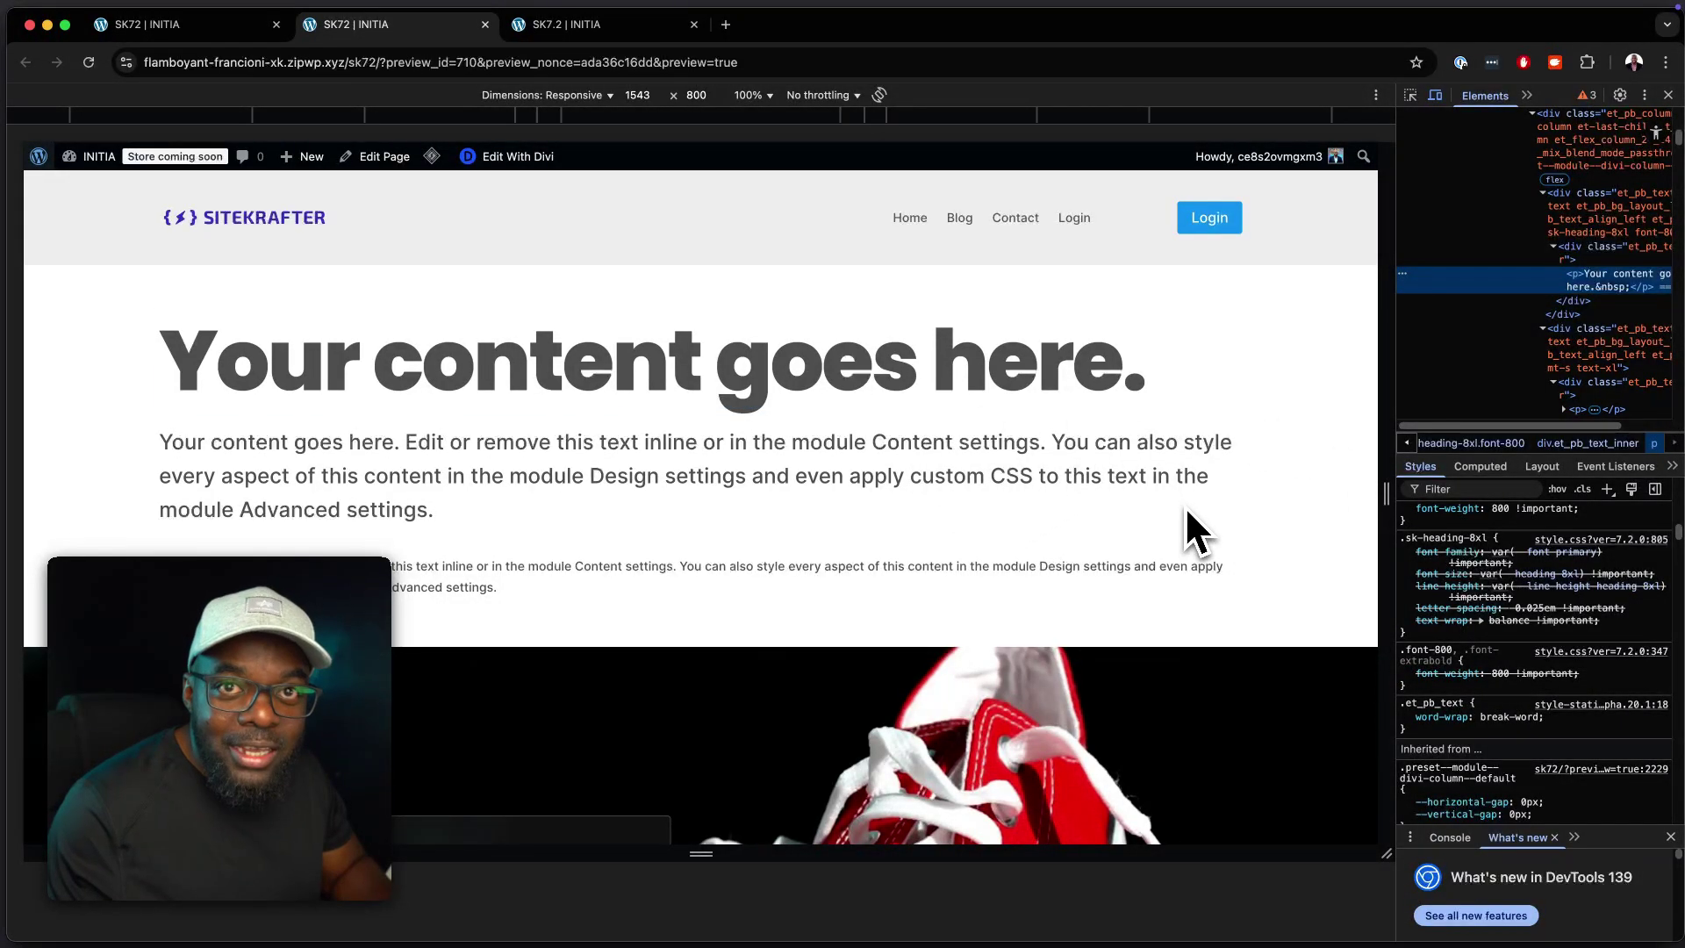
scroll(1187, 514, "down", 15)
Step: Insert a one-column section below the text blocks and add a Blurb module to it
scroll(708, 300, "up", 15)
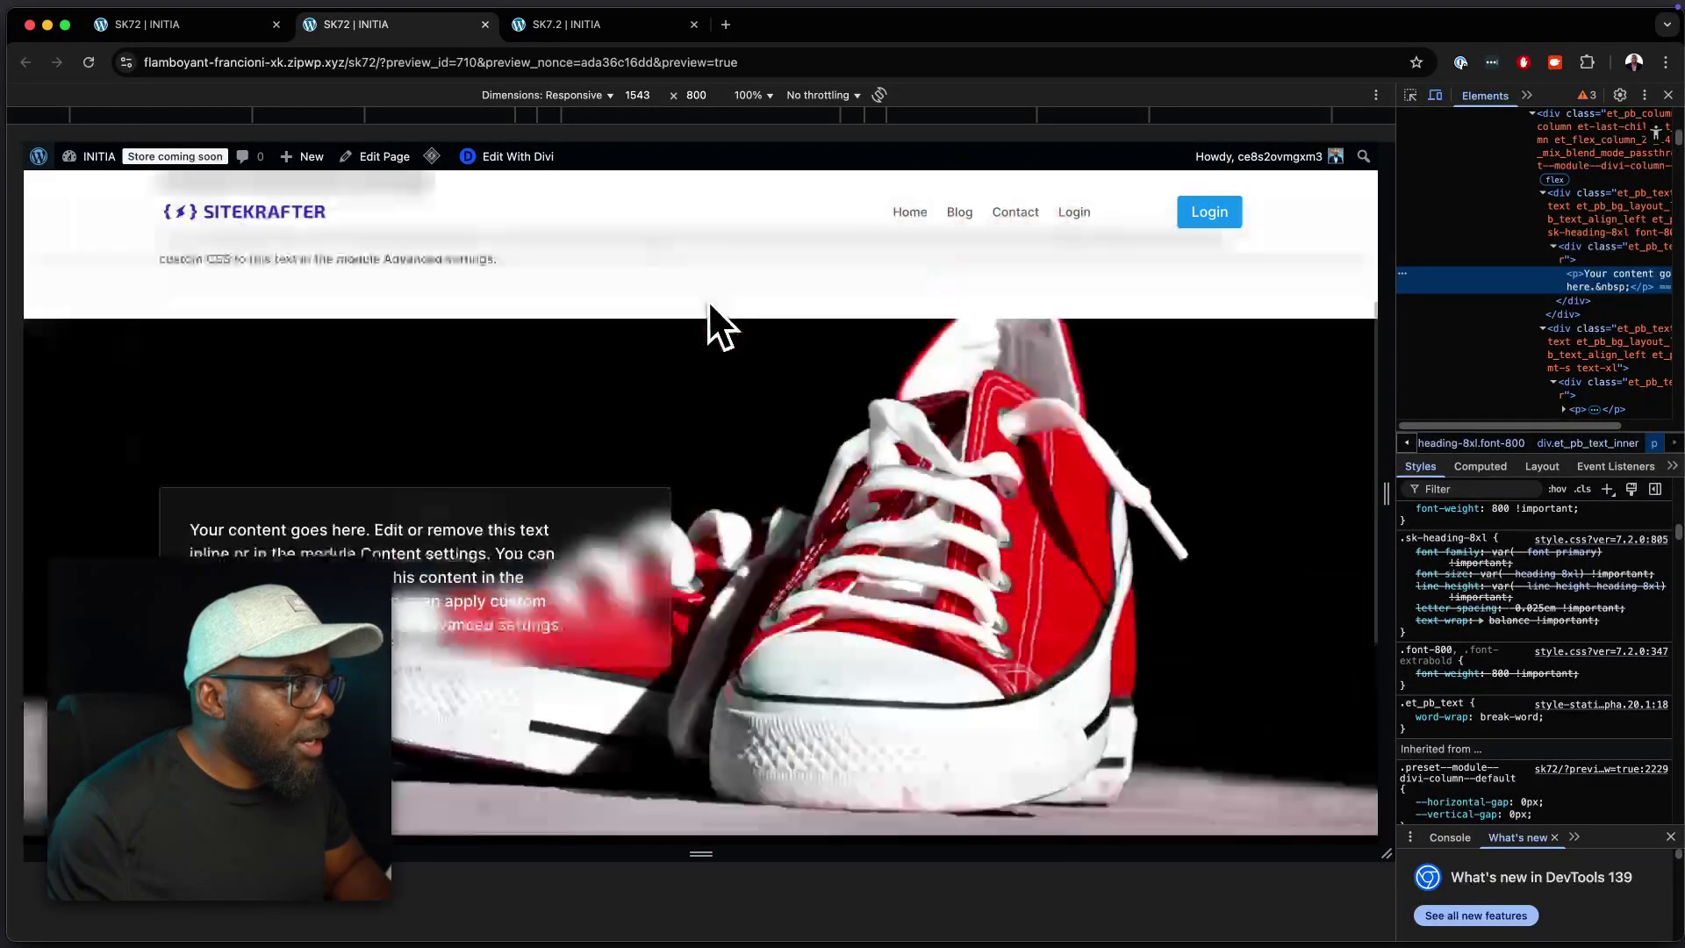
left_click(263, 26)
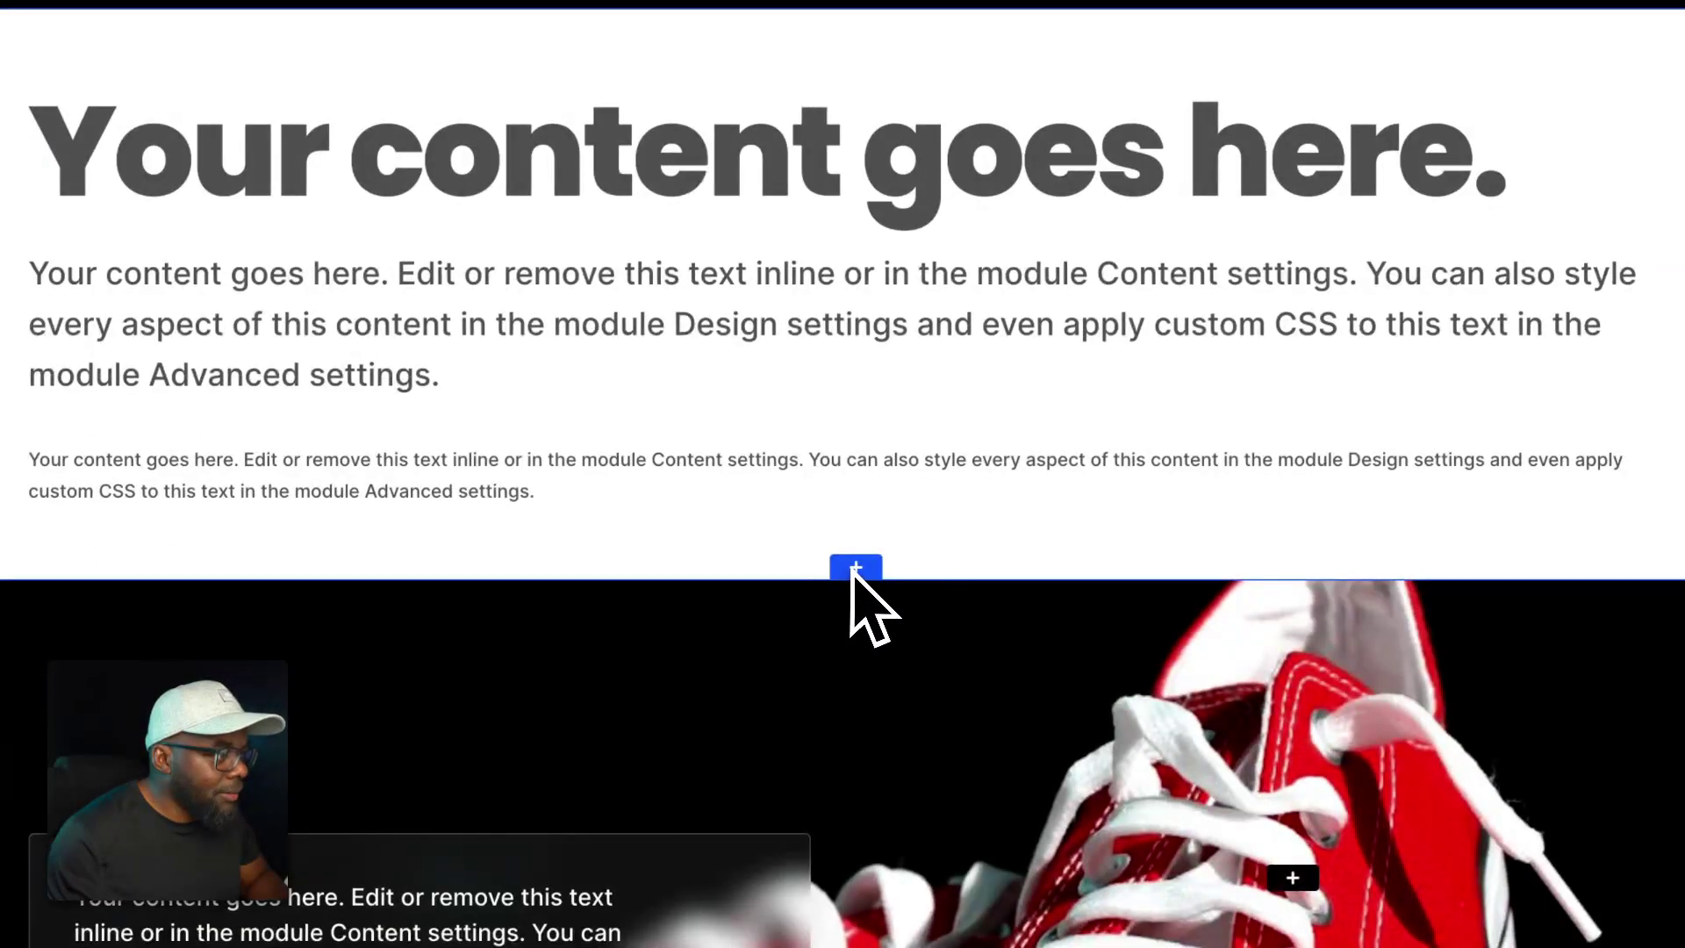
left_click(1062, 759)
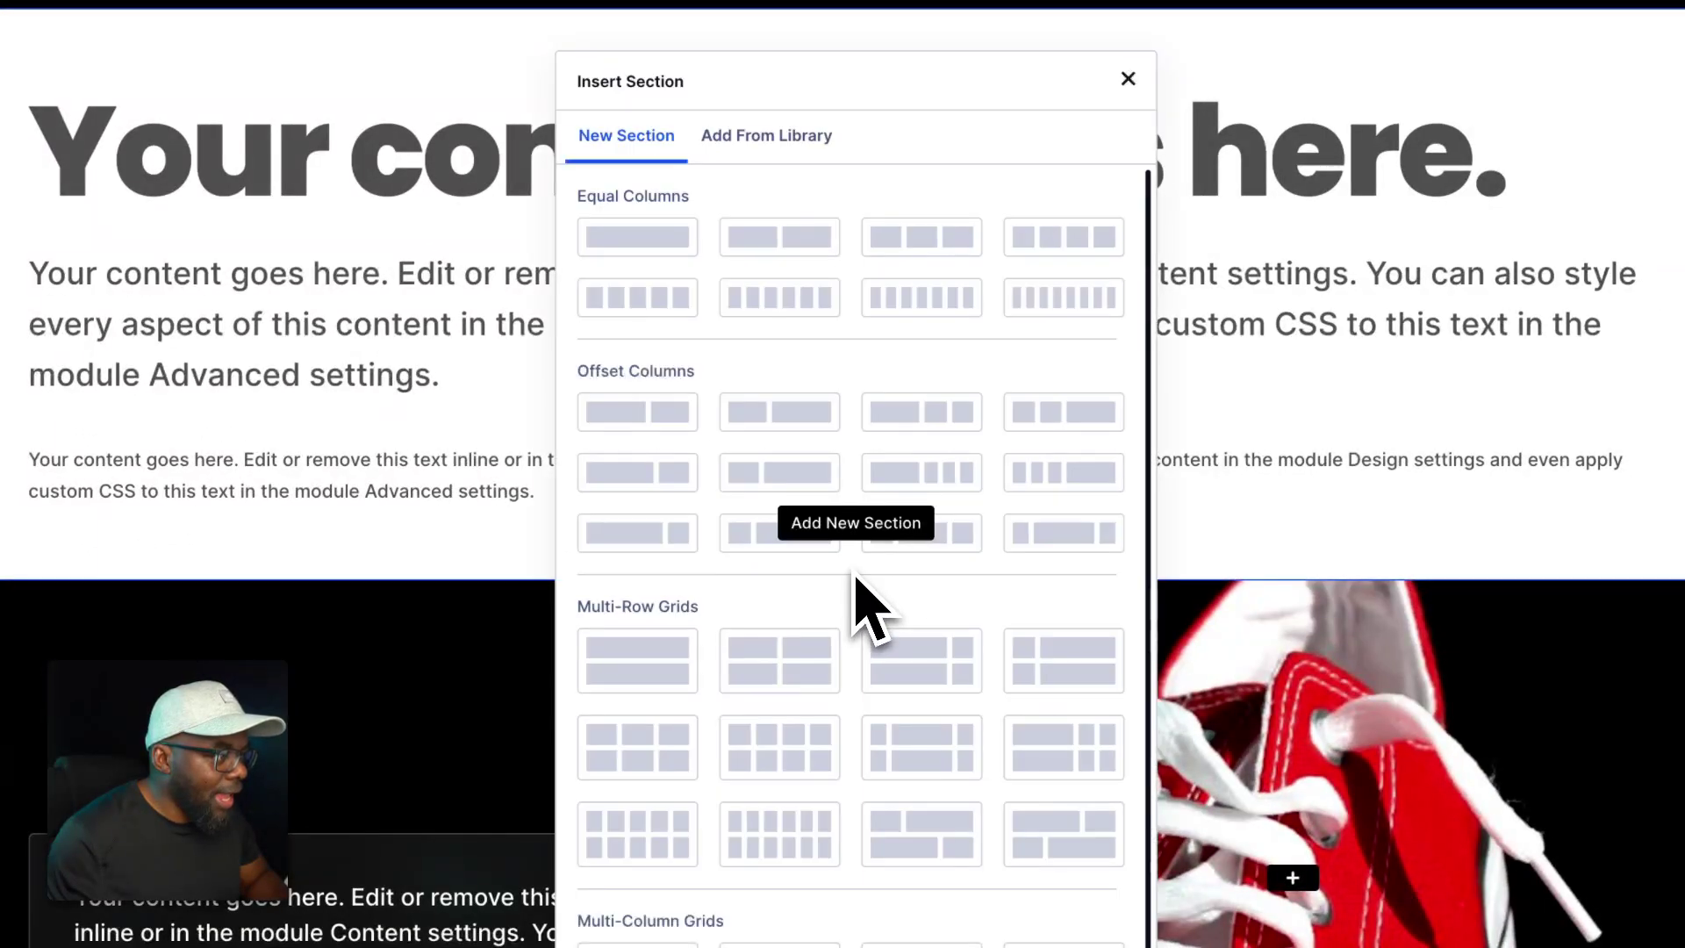
left_click(677, 246)
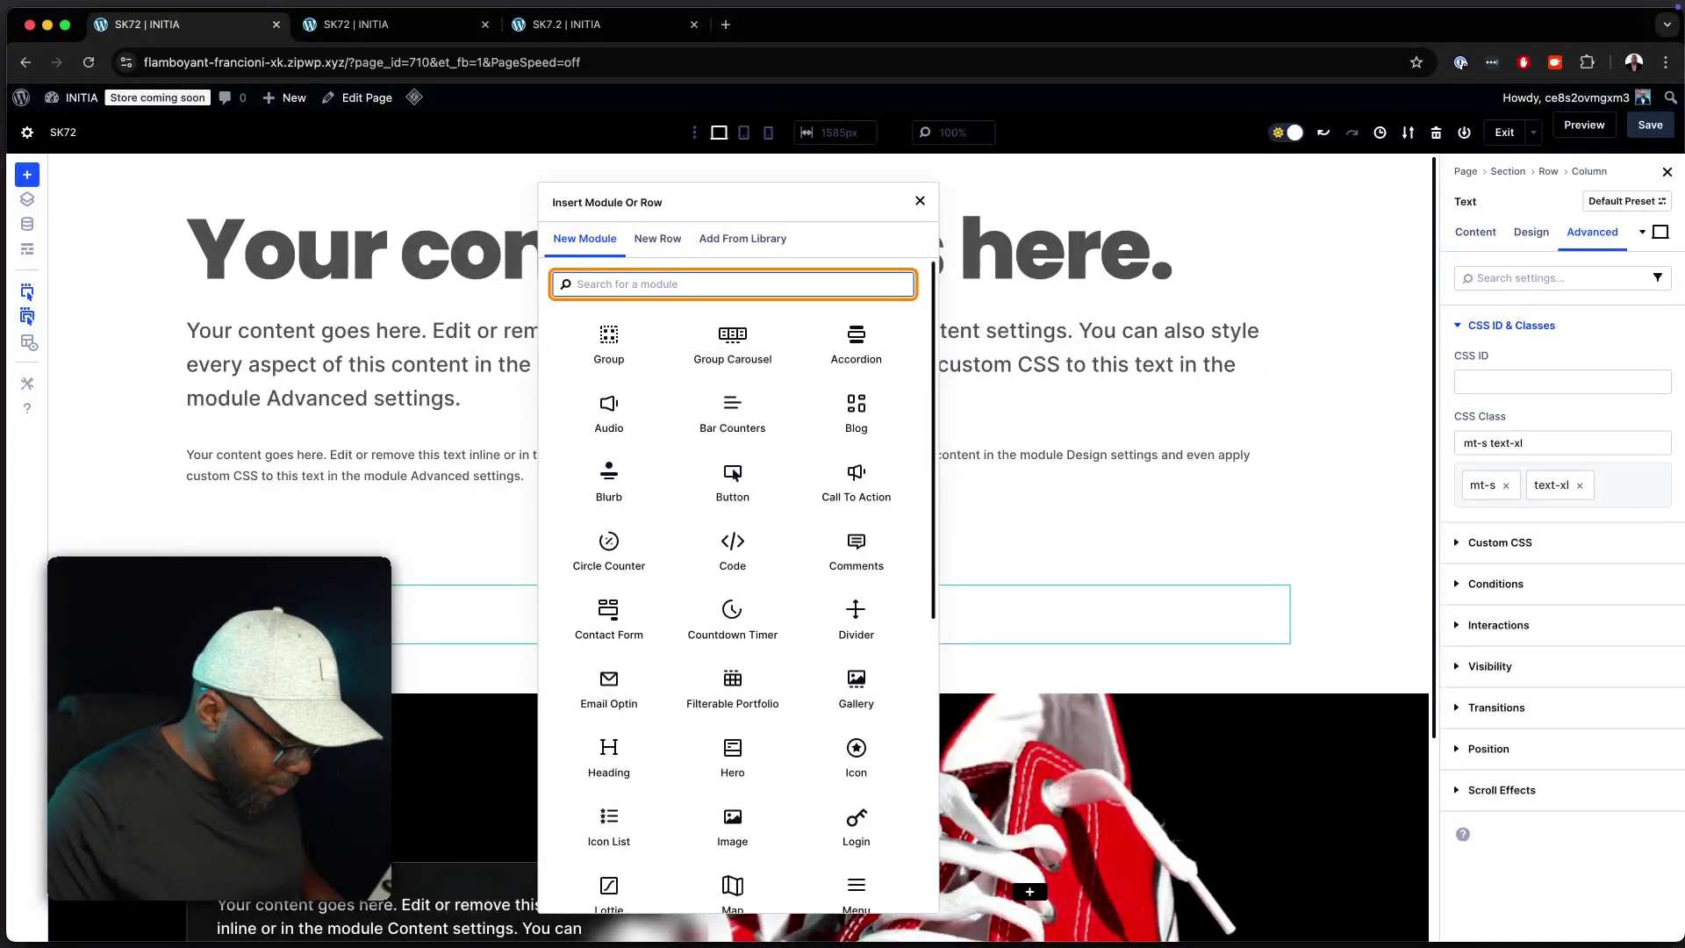
type("blurb")
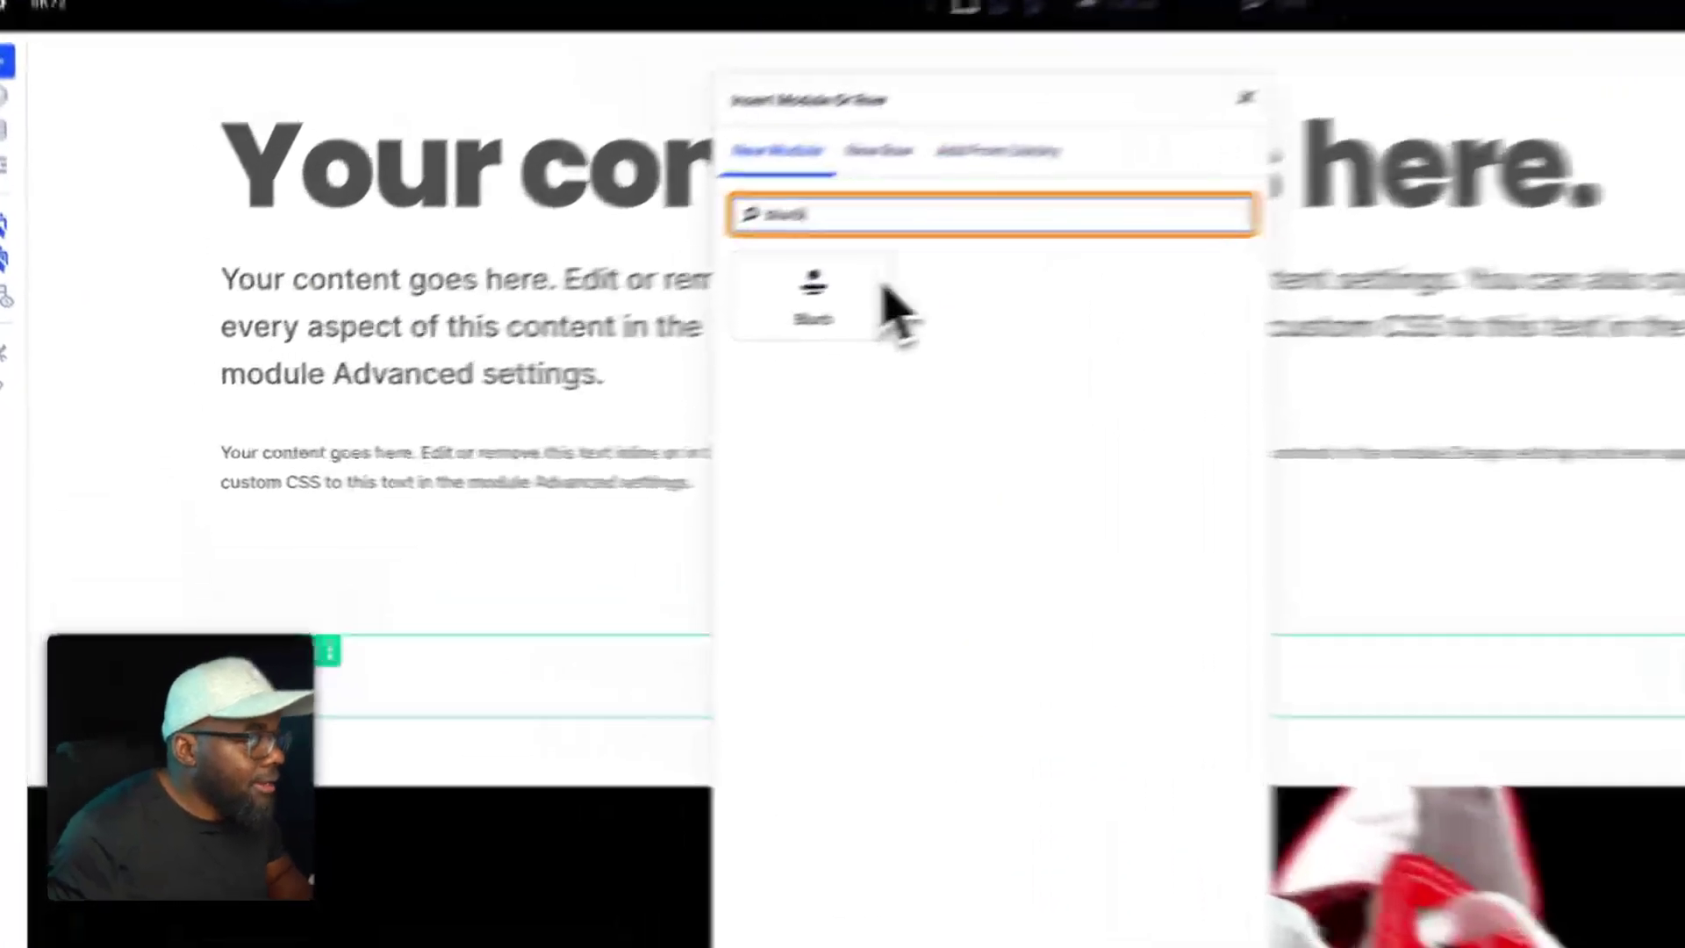
left_click(662, 329)
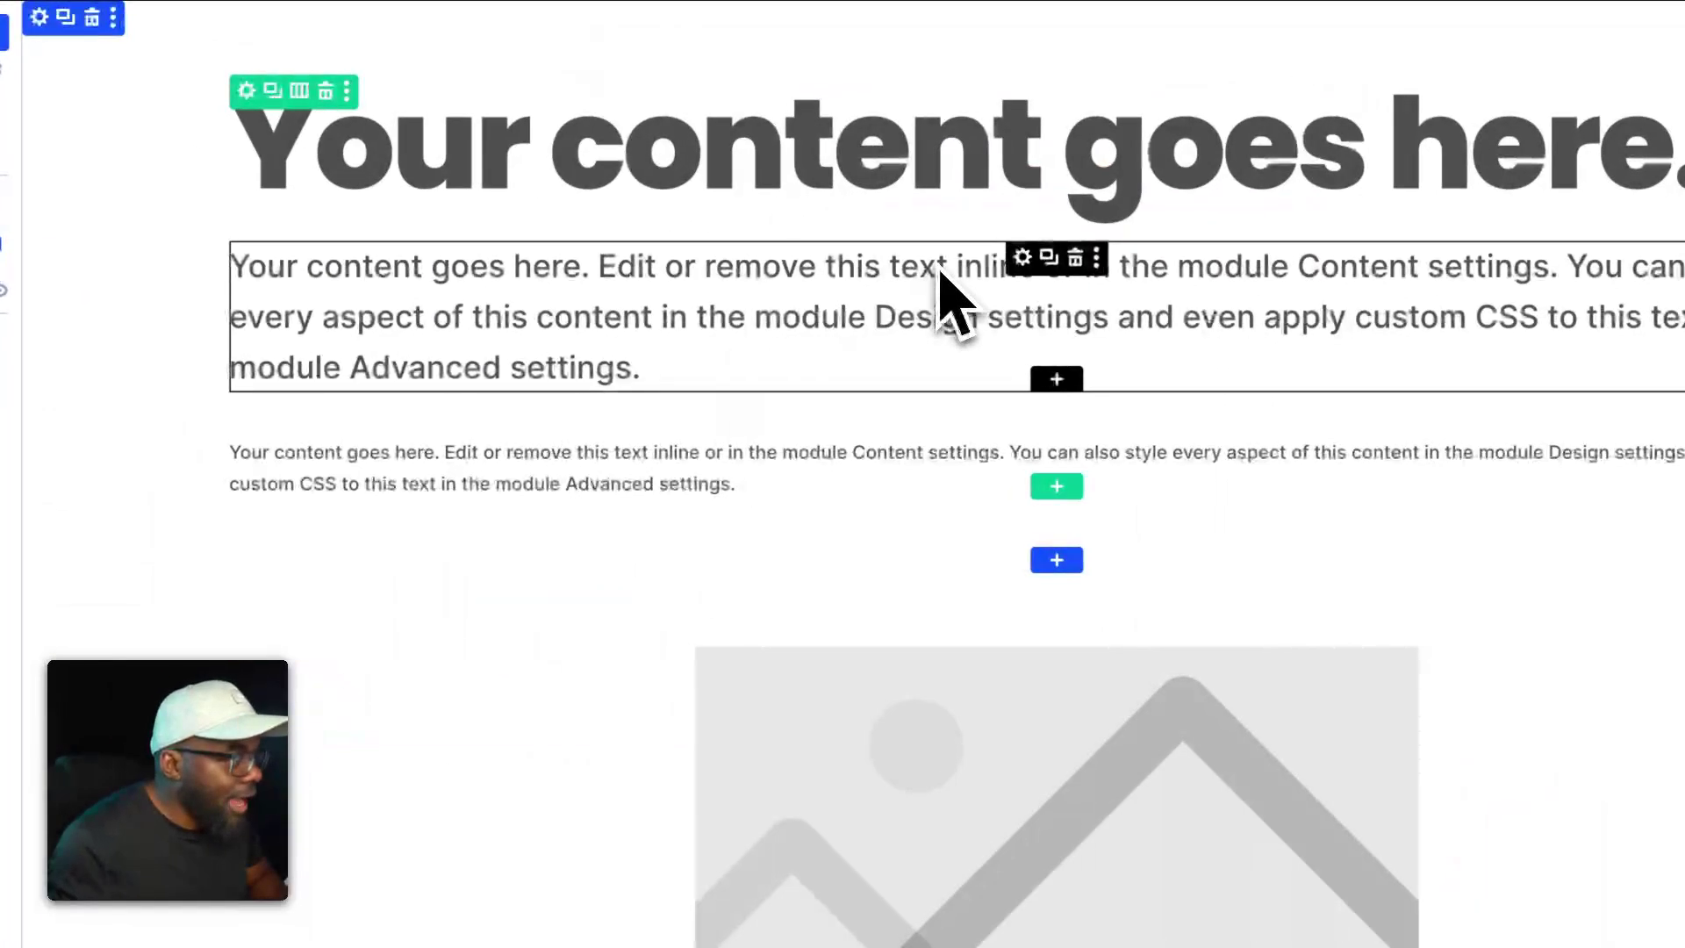
mouse_move(1072, 688)
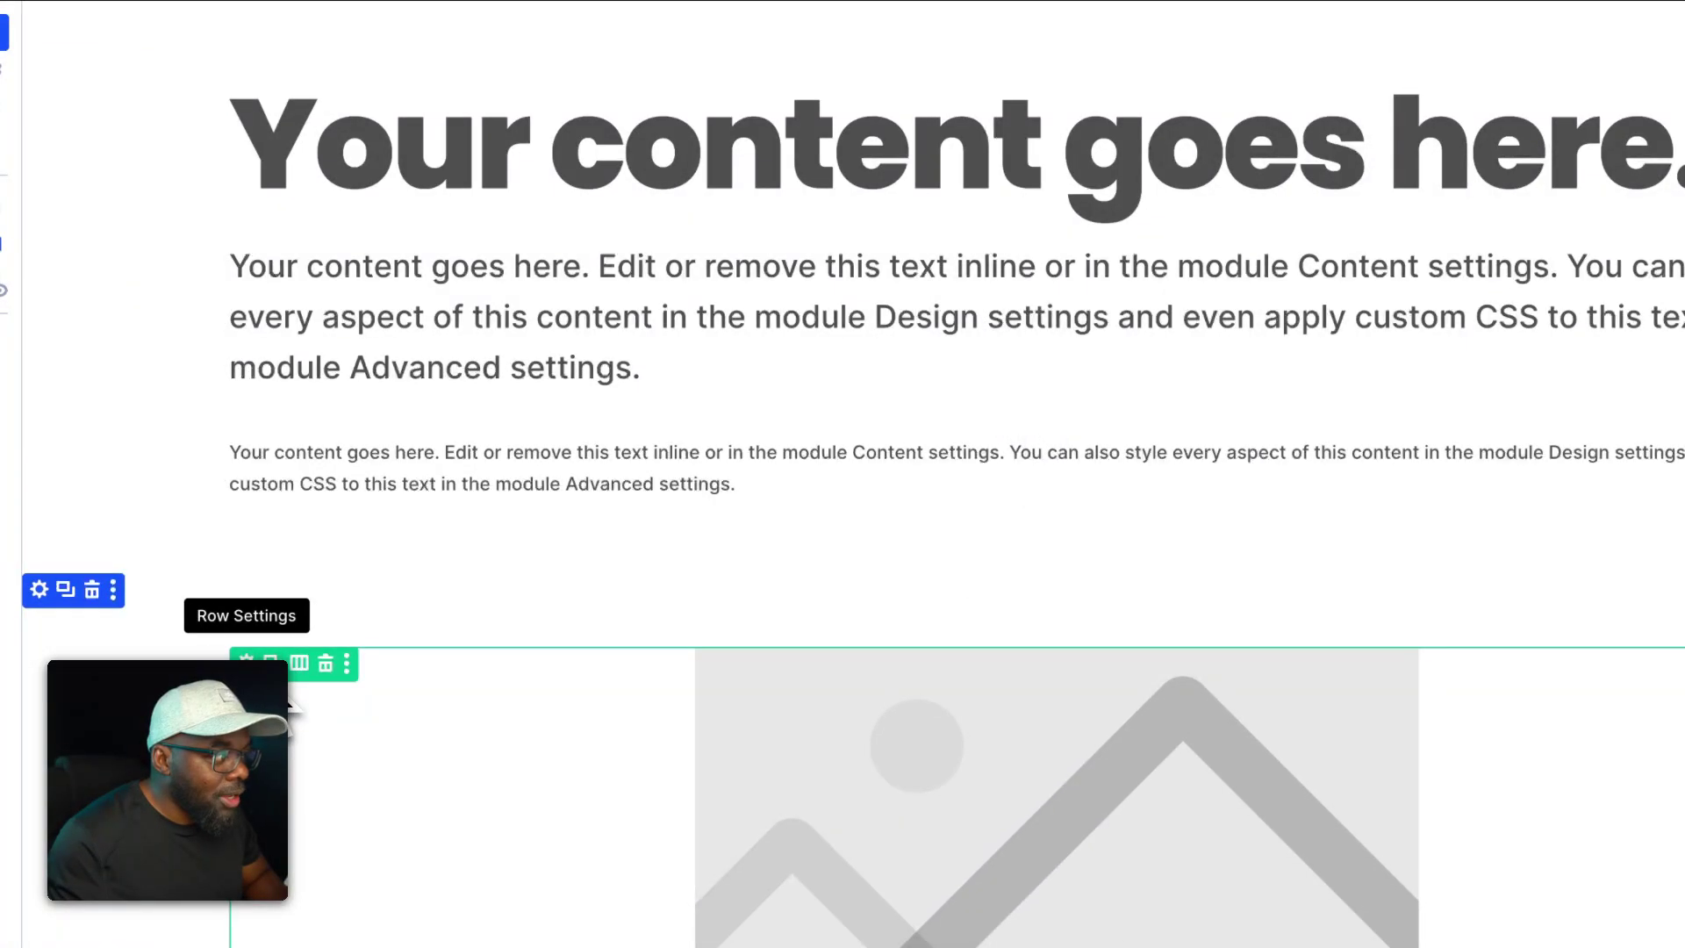
Step: Add the grid and grid-auto CSS classes to the blurb row's column
left_click(297, 672)
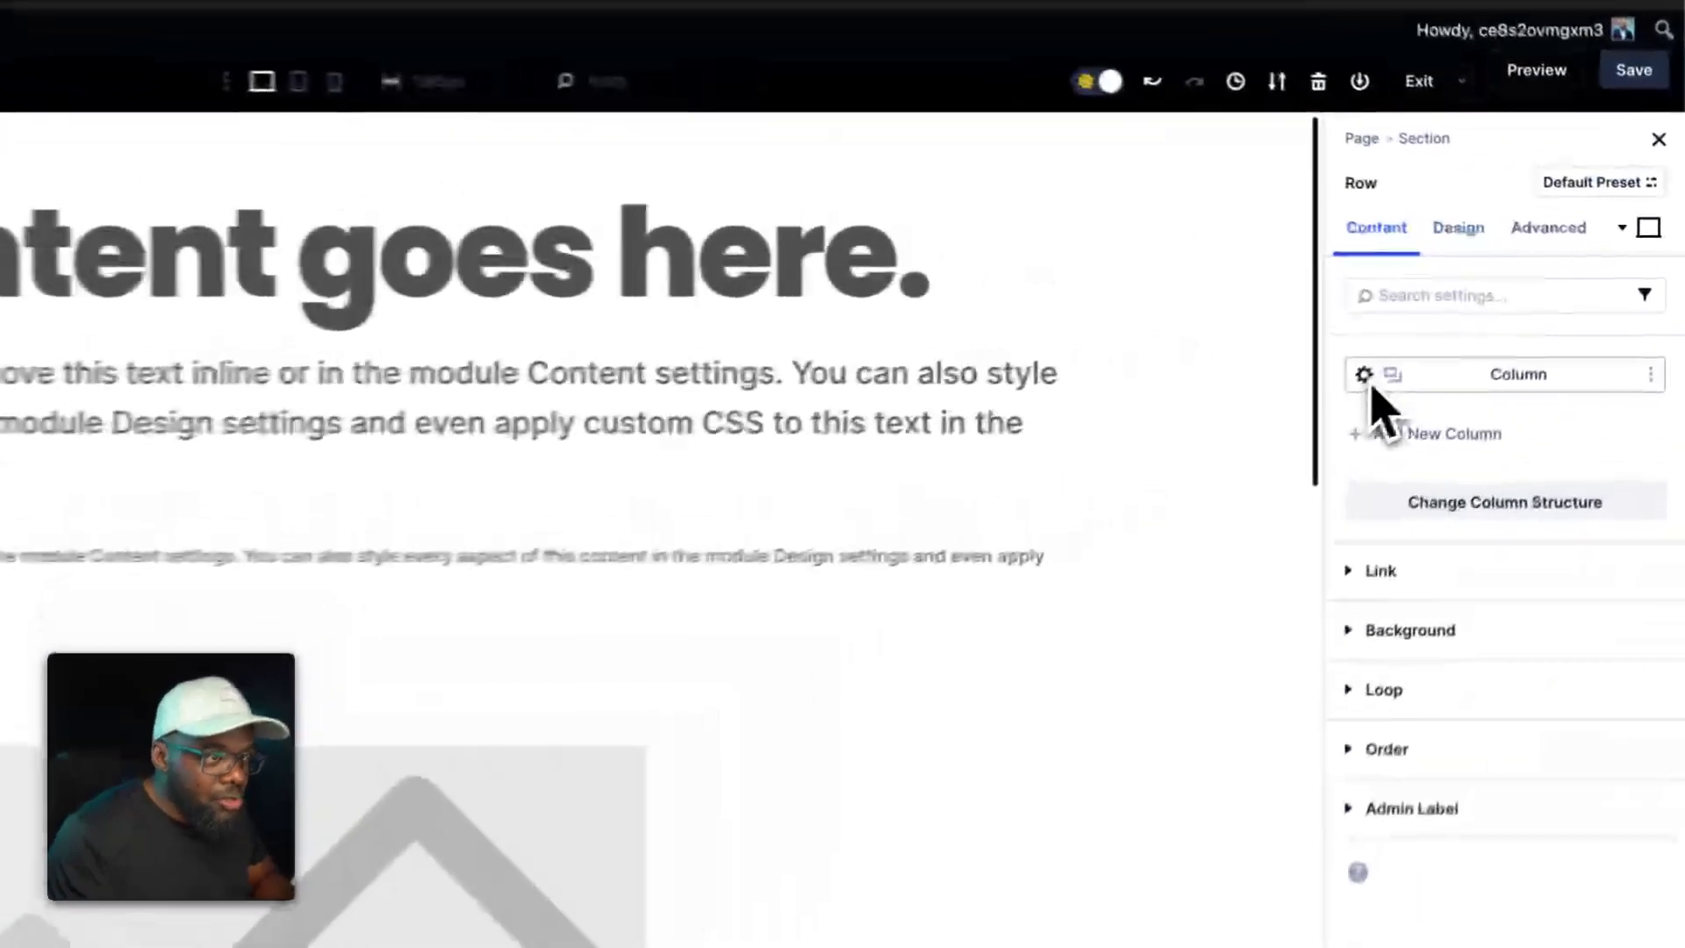
left_click(1467, 332)
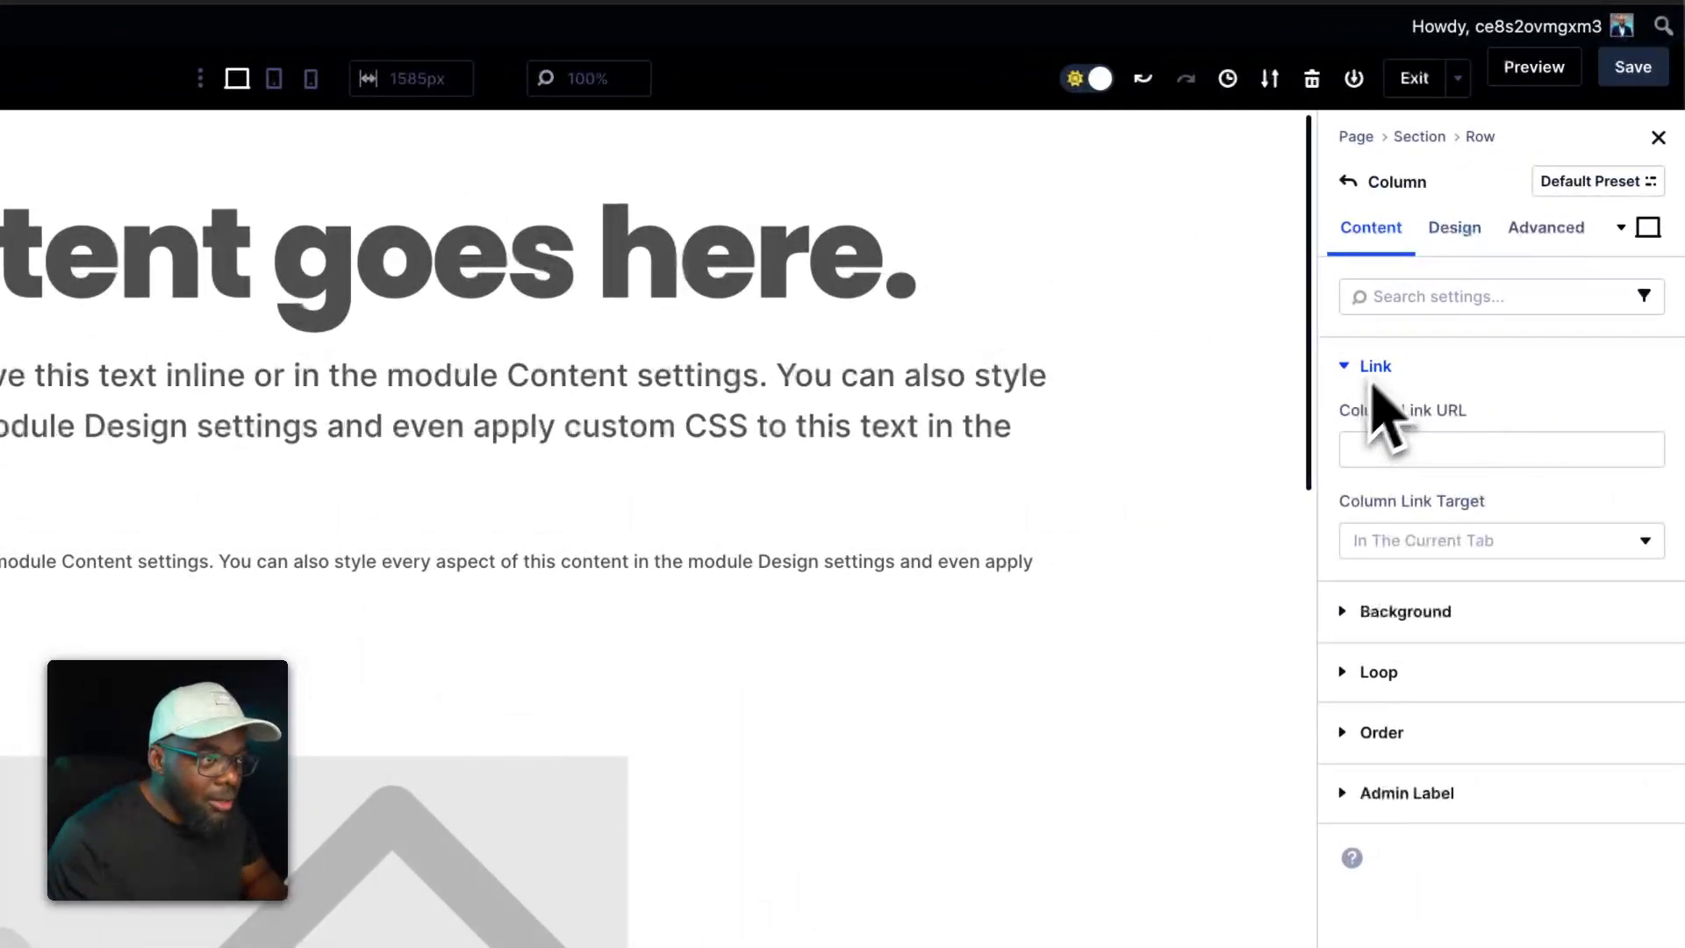
left_click(1514, 234)
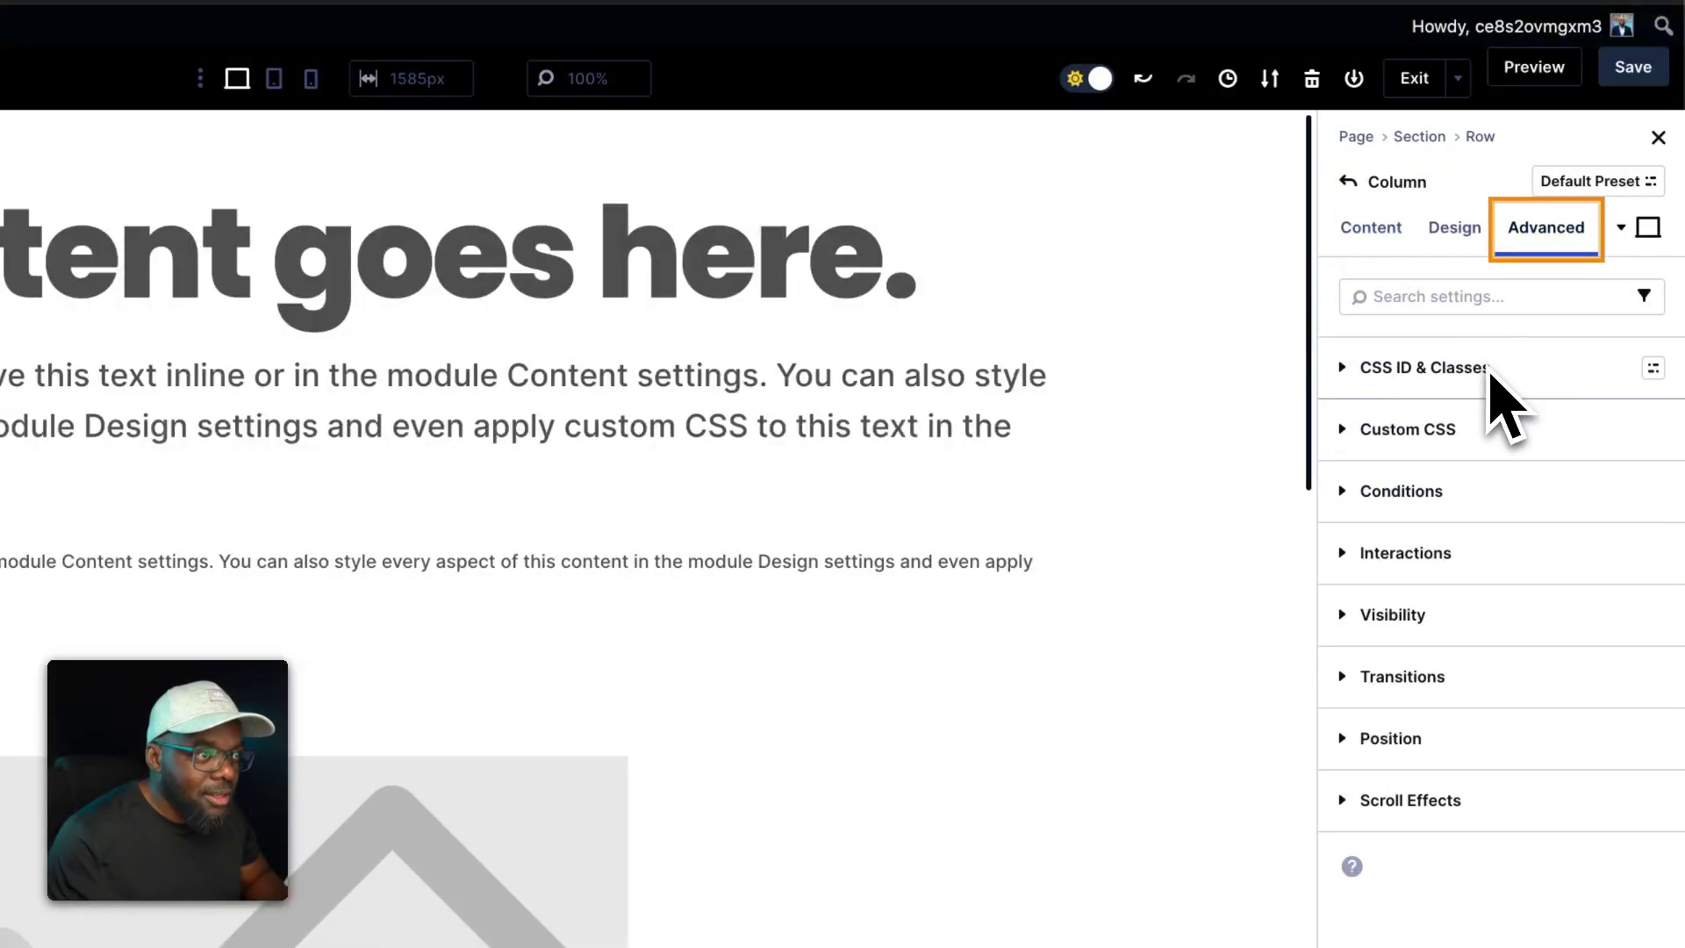
left_click(1497, 386)
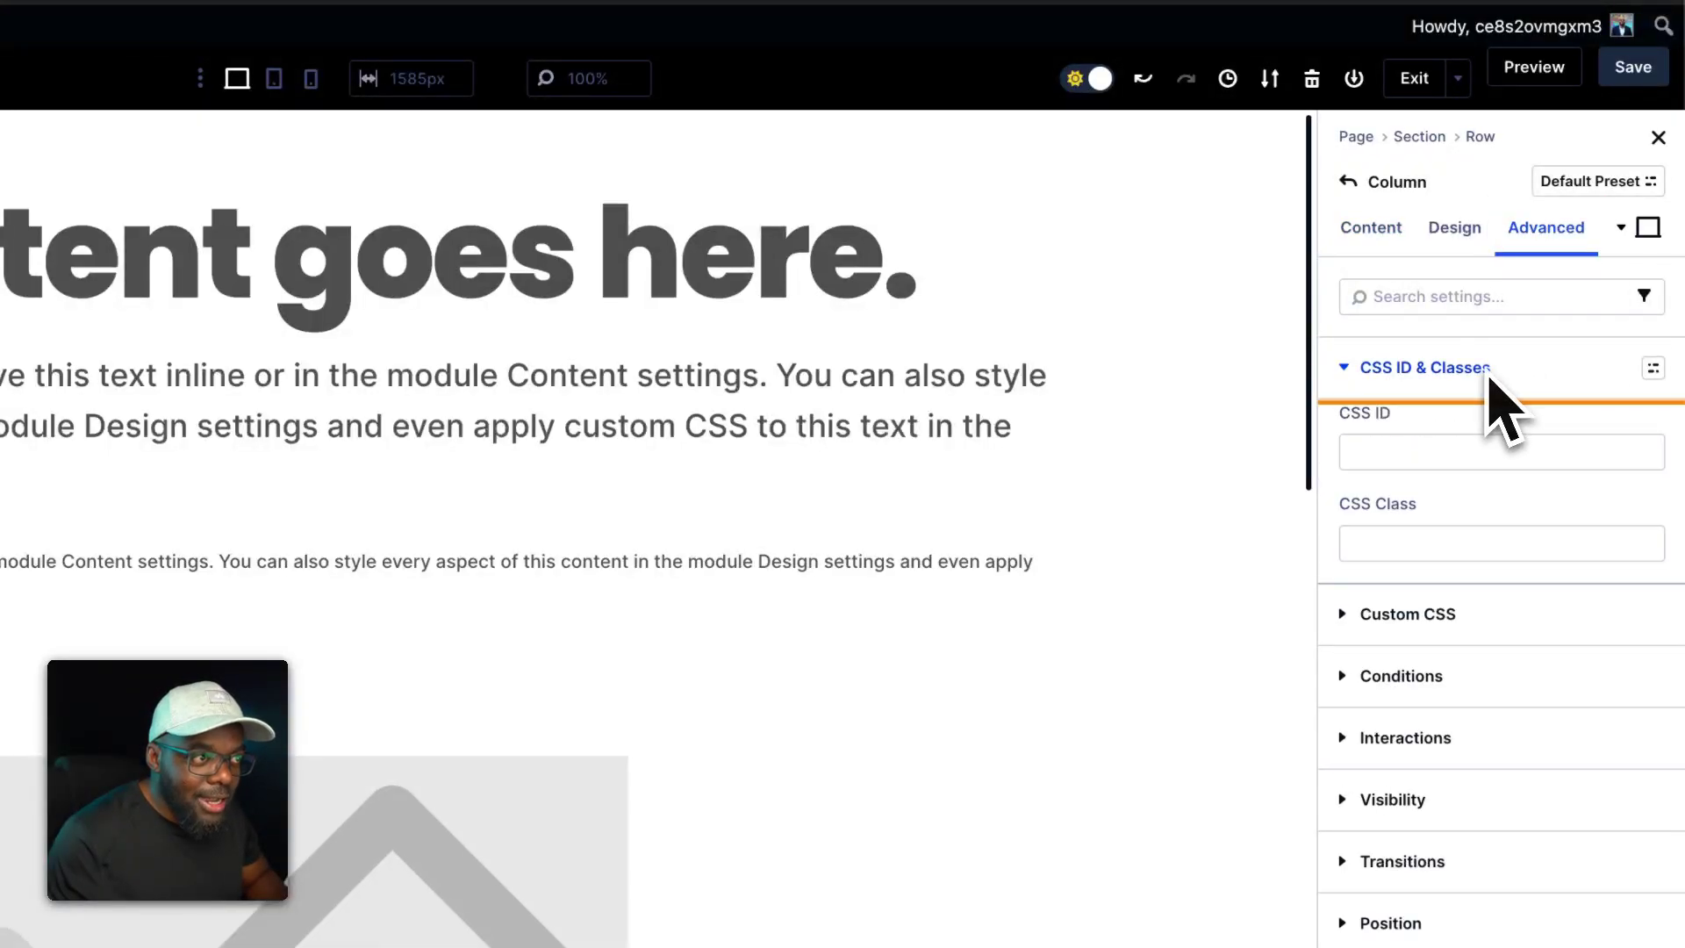
left_click(1444, 552)
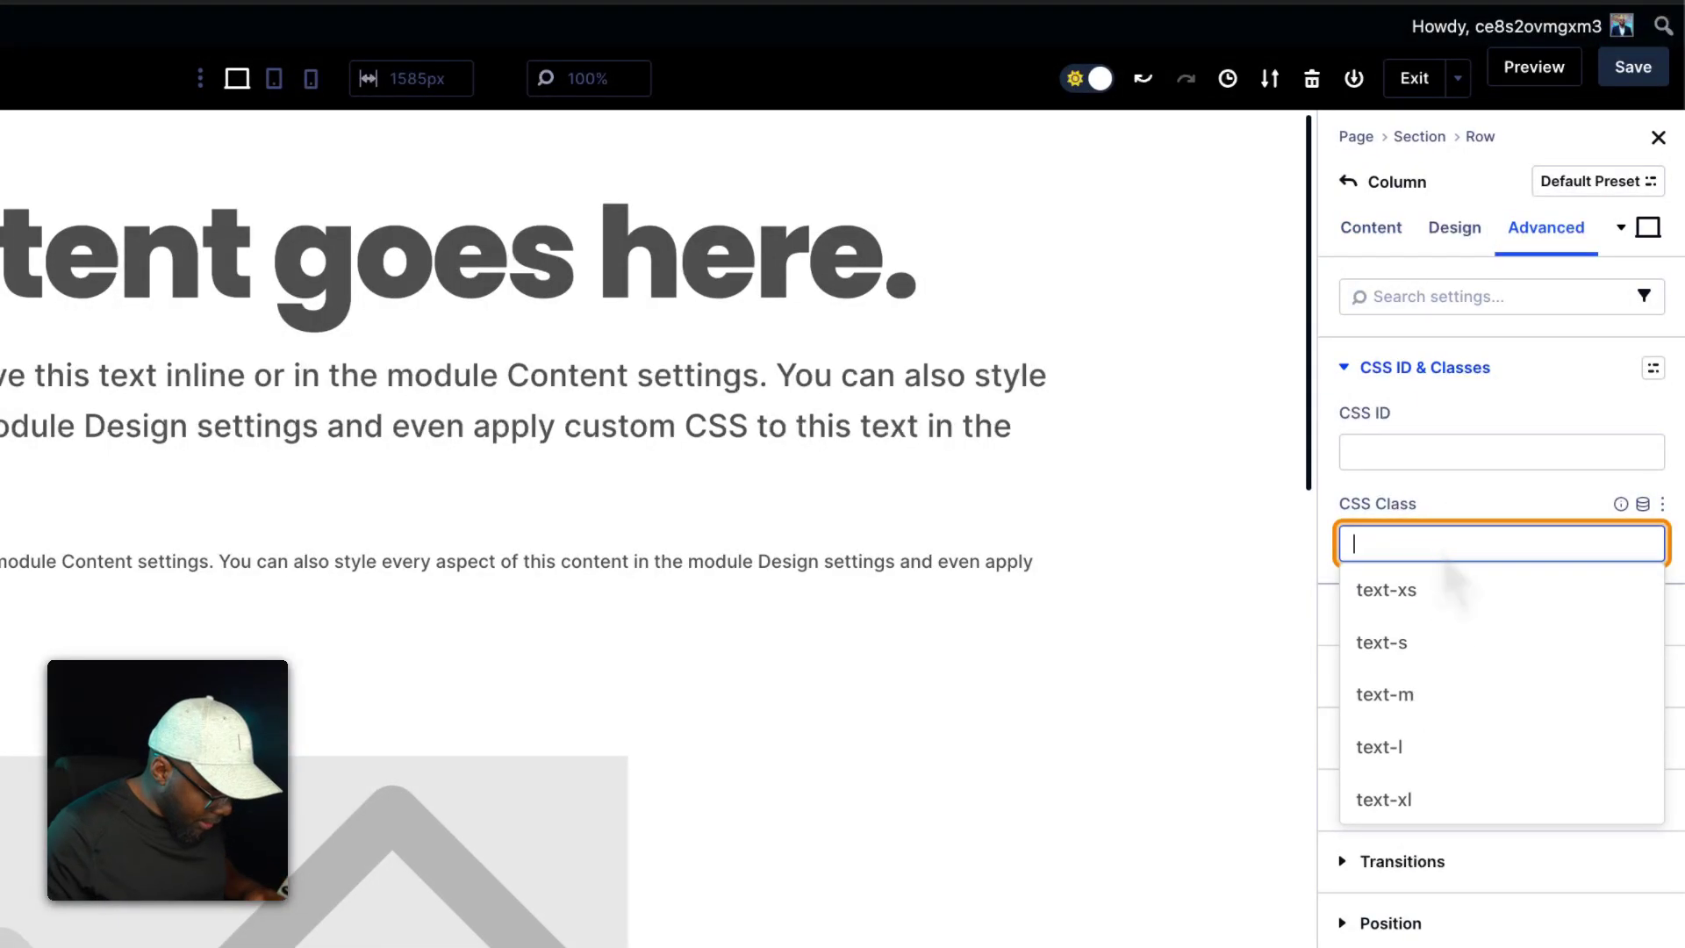
type("grid")
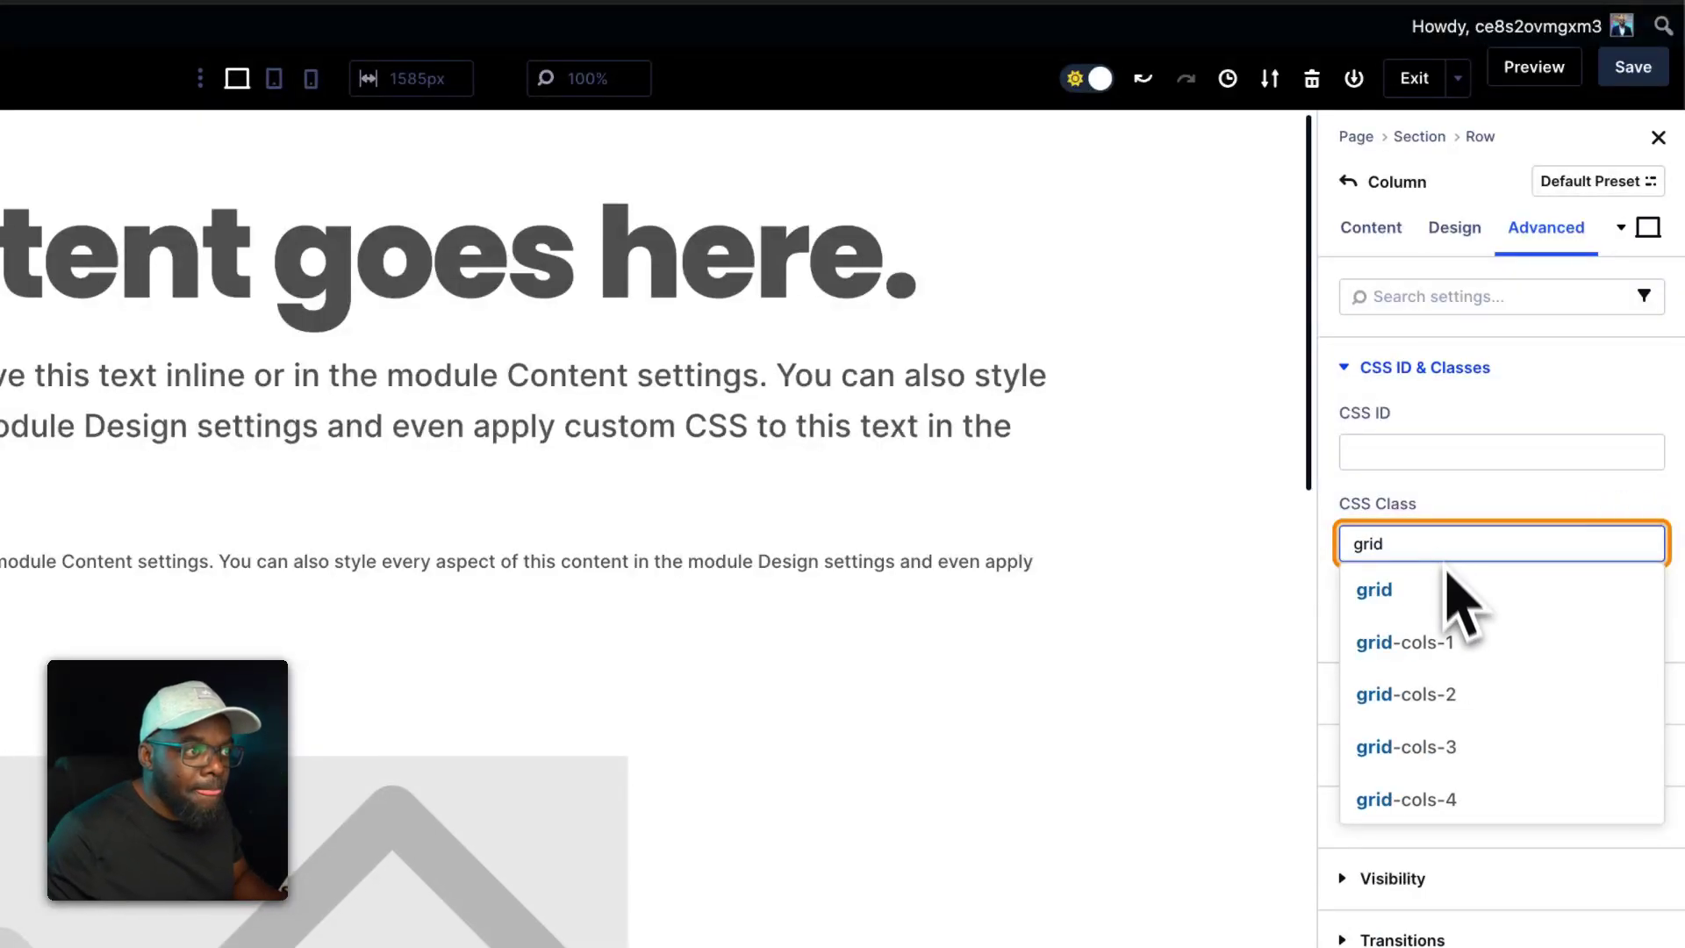
left_click(1460, 597)
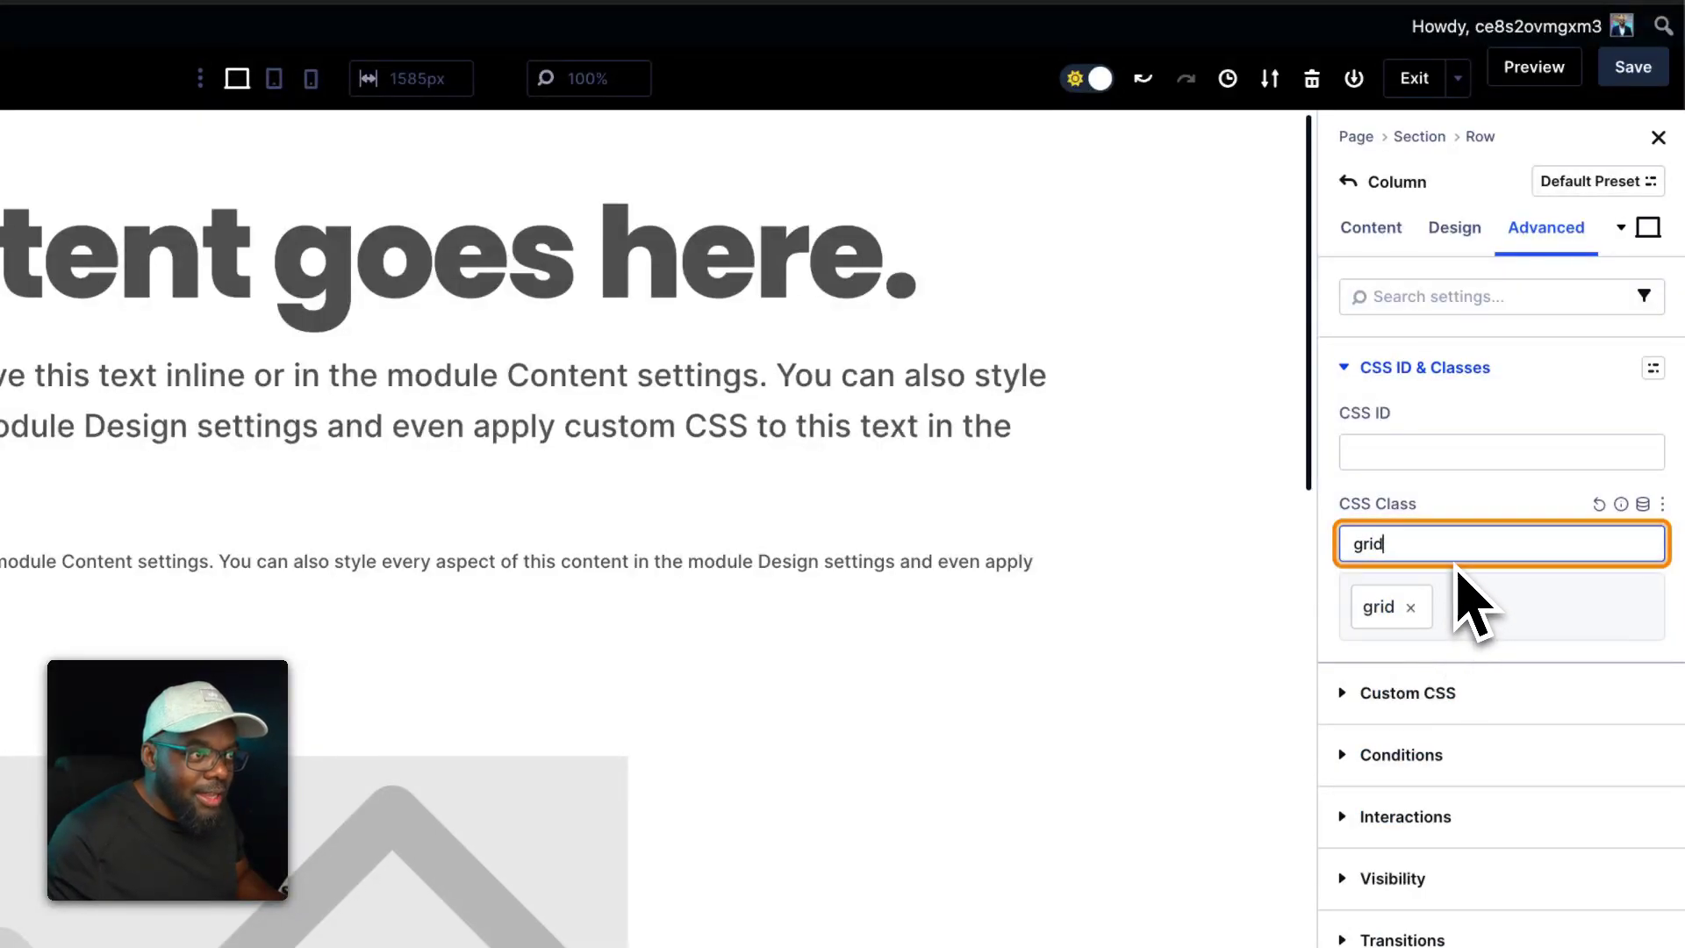
type("gri")
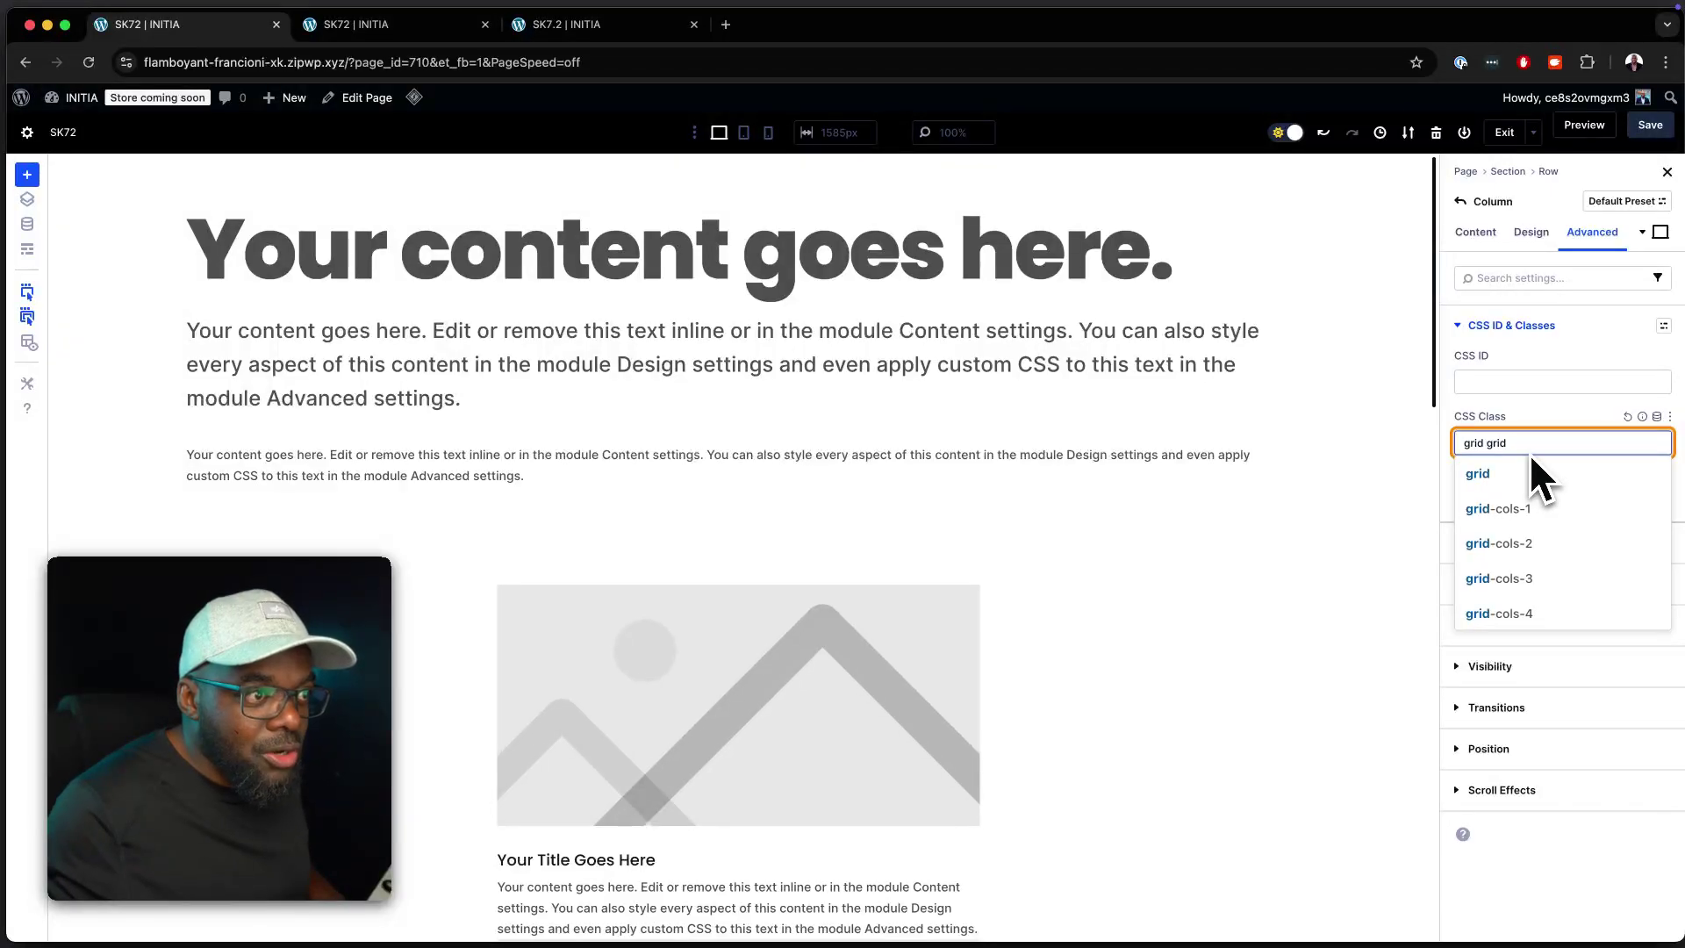
type("d")
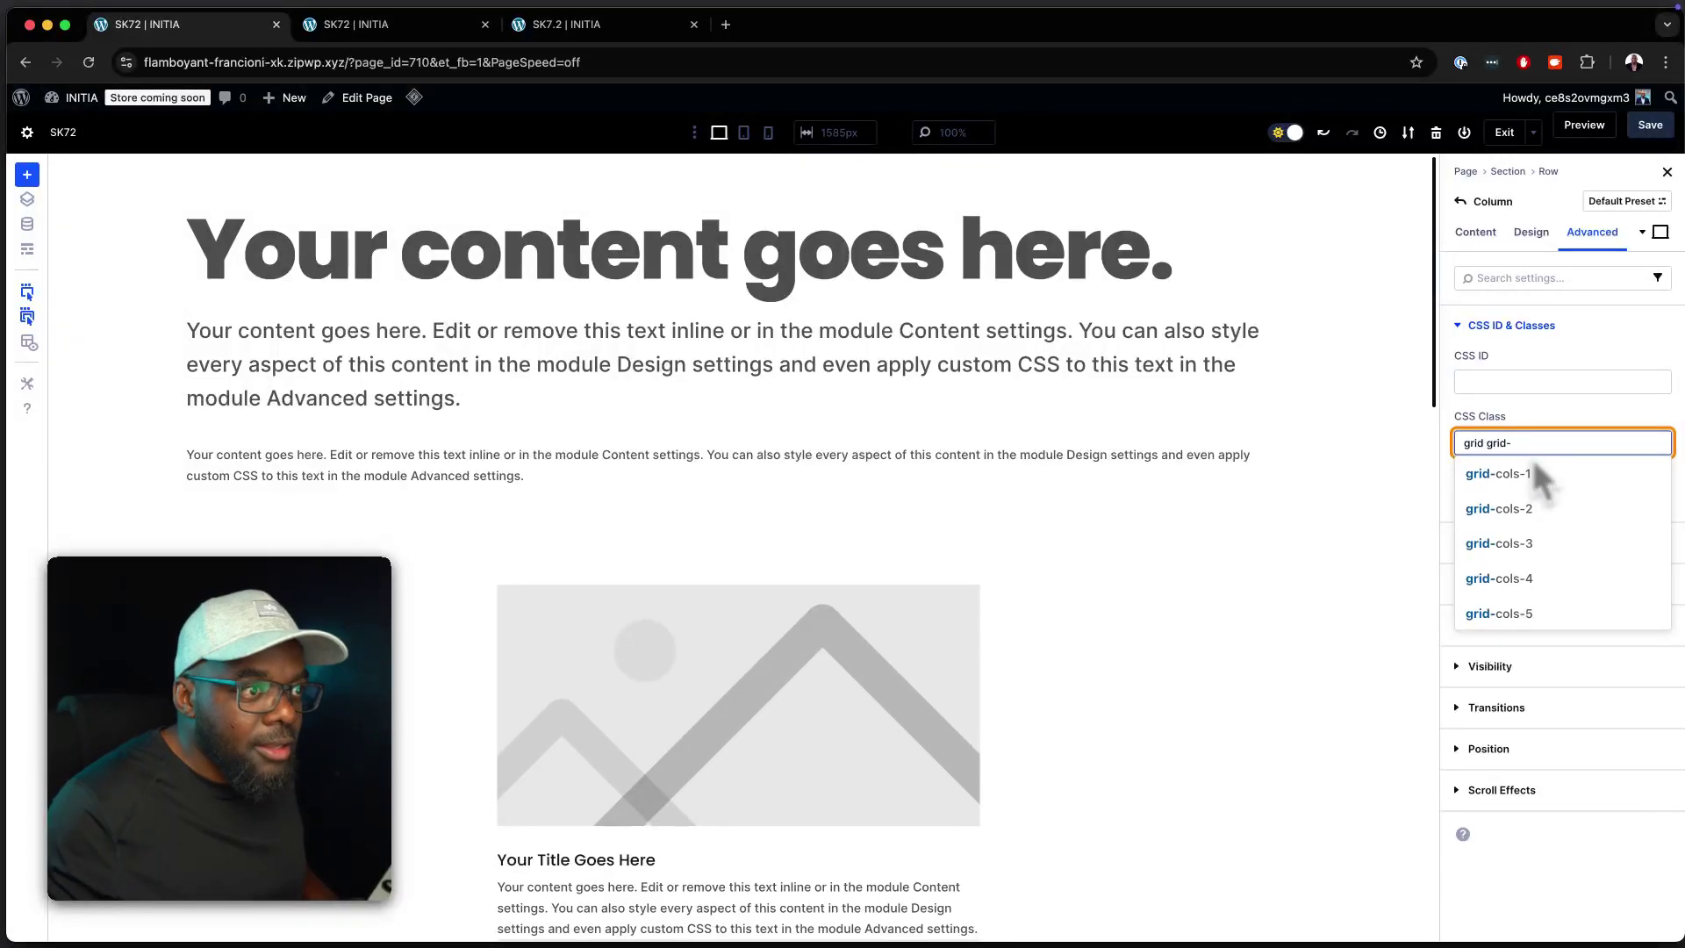
type("-")
scroll(1563, 527, "down", 1)
scroll(1571, 535, "down", 4)
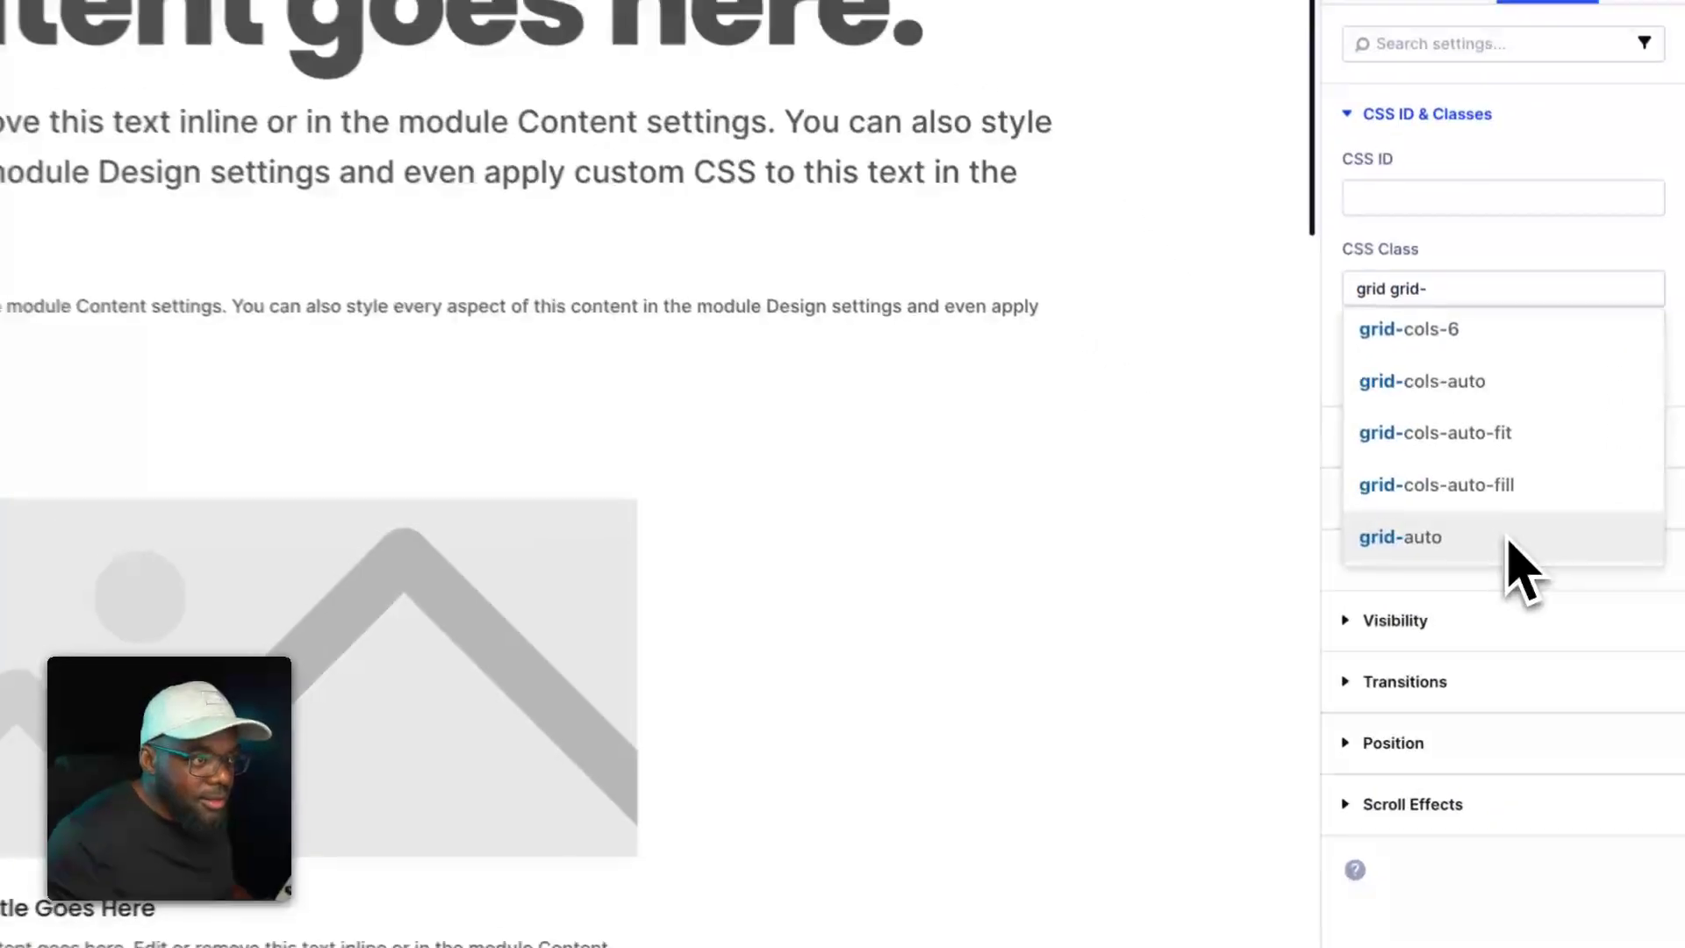
left_click(1509, 542)
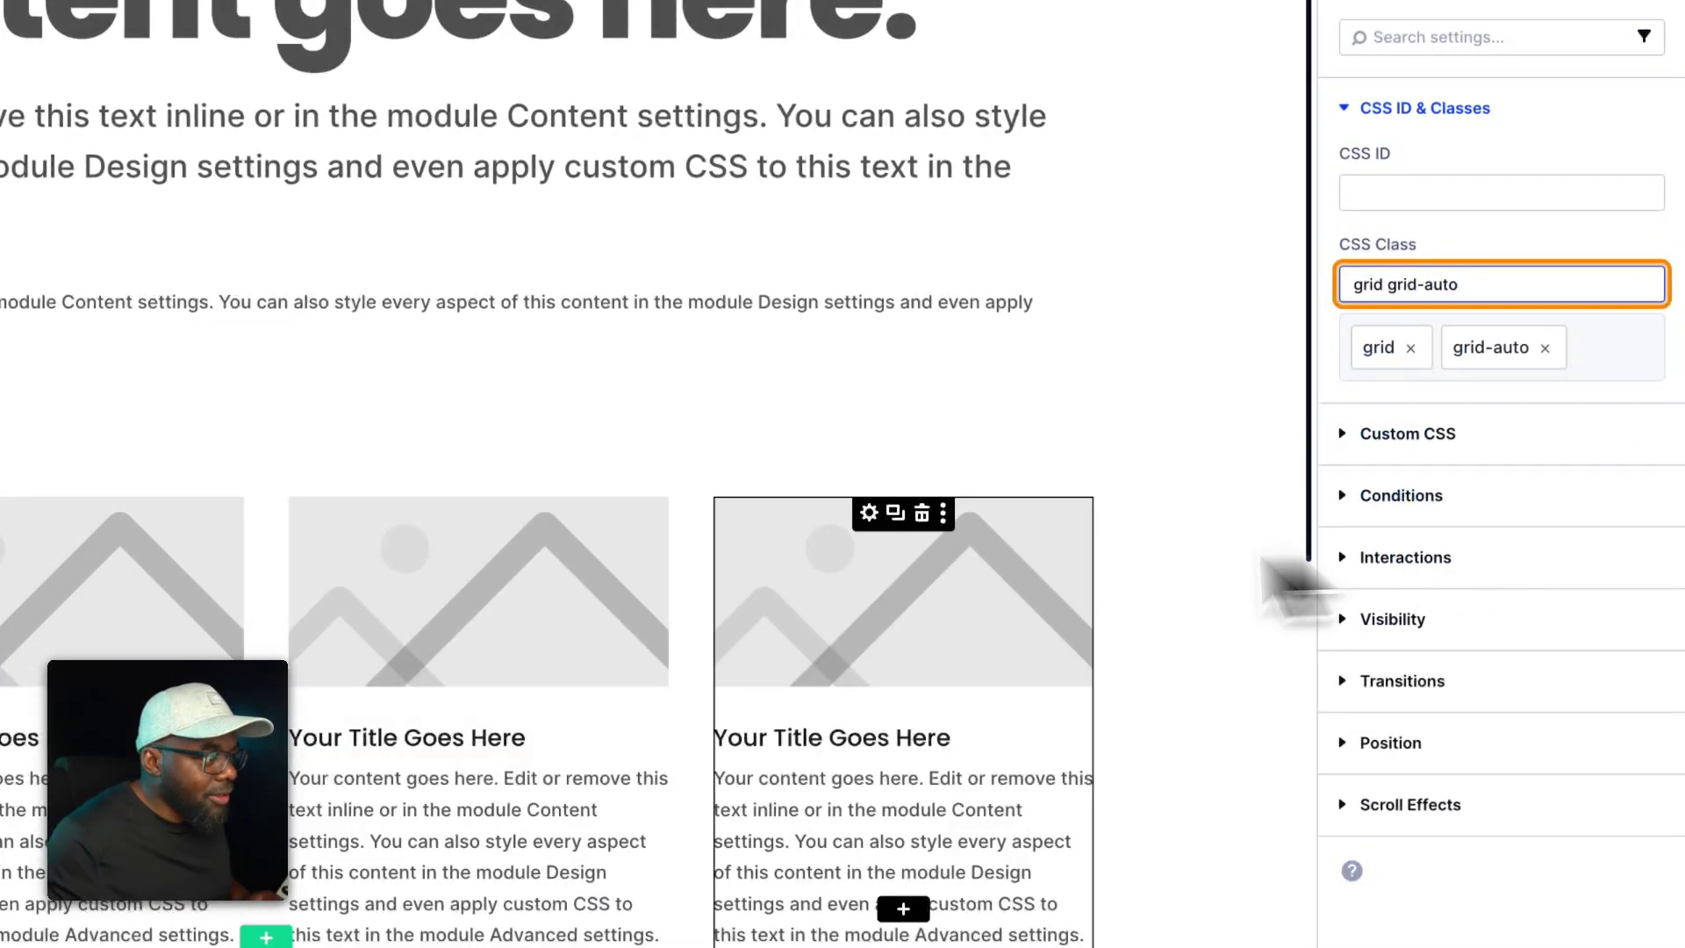
scroll(895, 590, "down", 3)
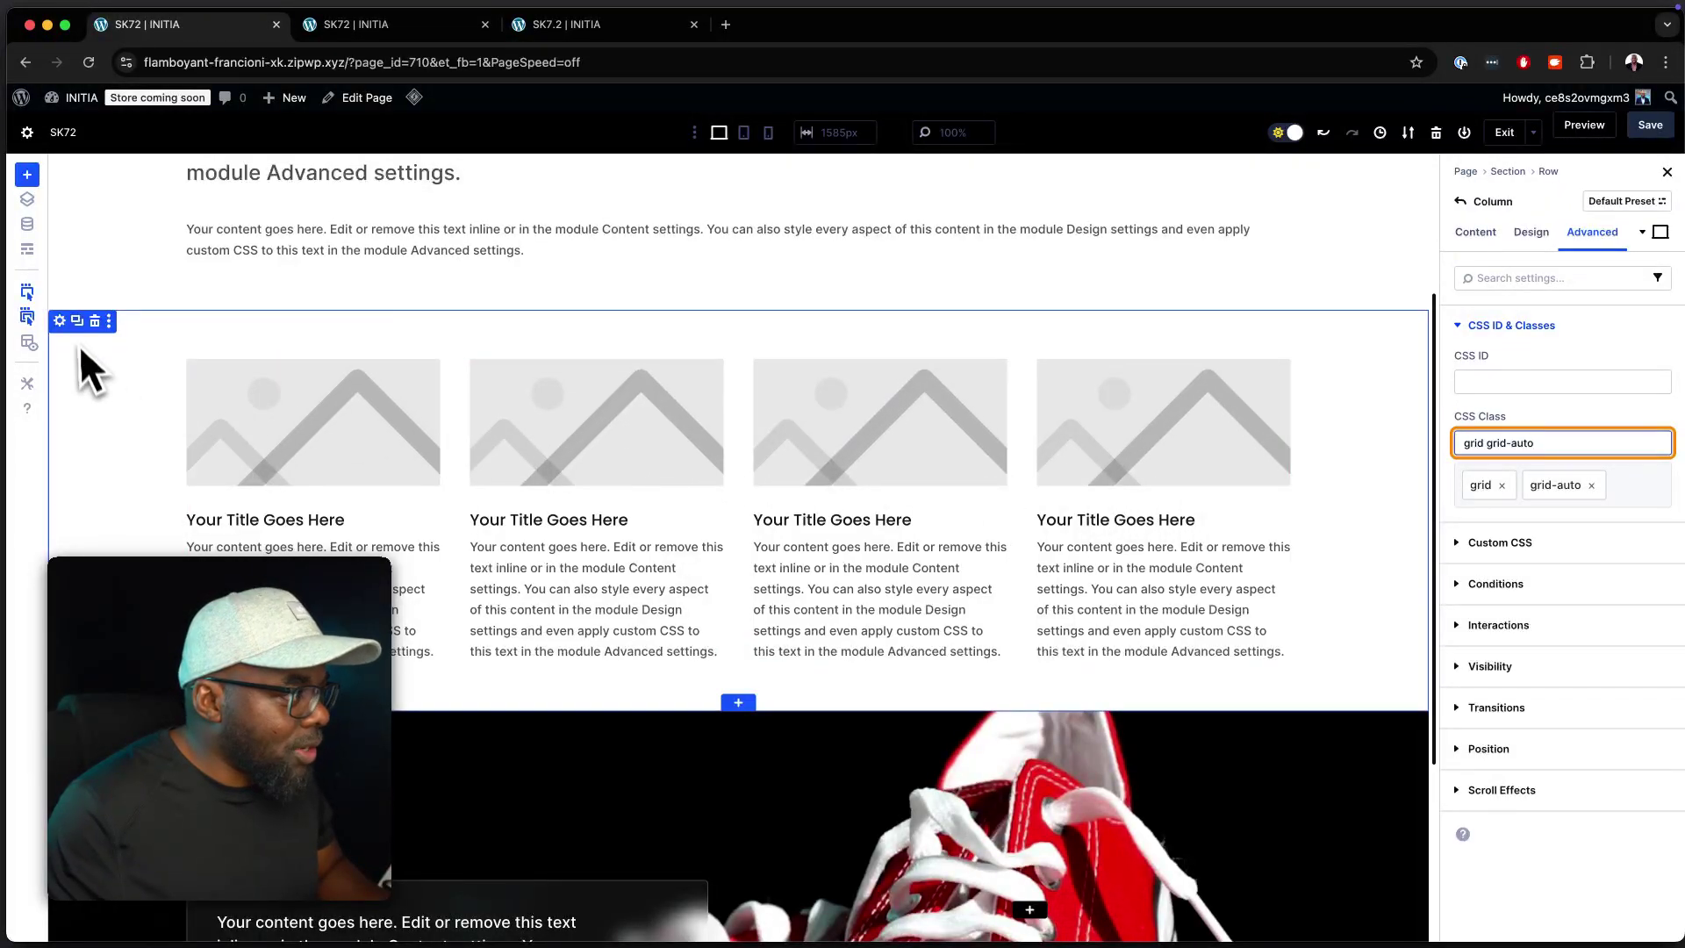
Step: Set the blurb section's CSS Class to bg-acc-500 for a red accent background
left_click(60, 321)
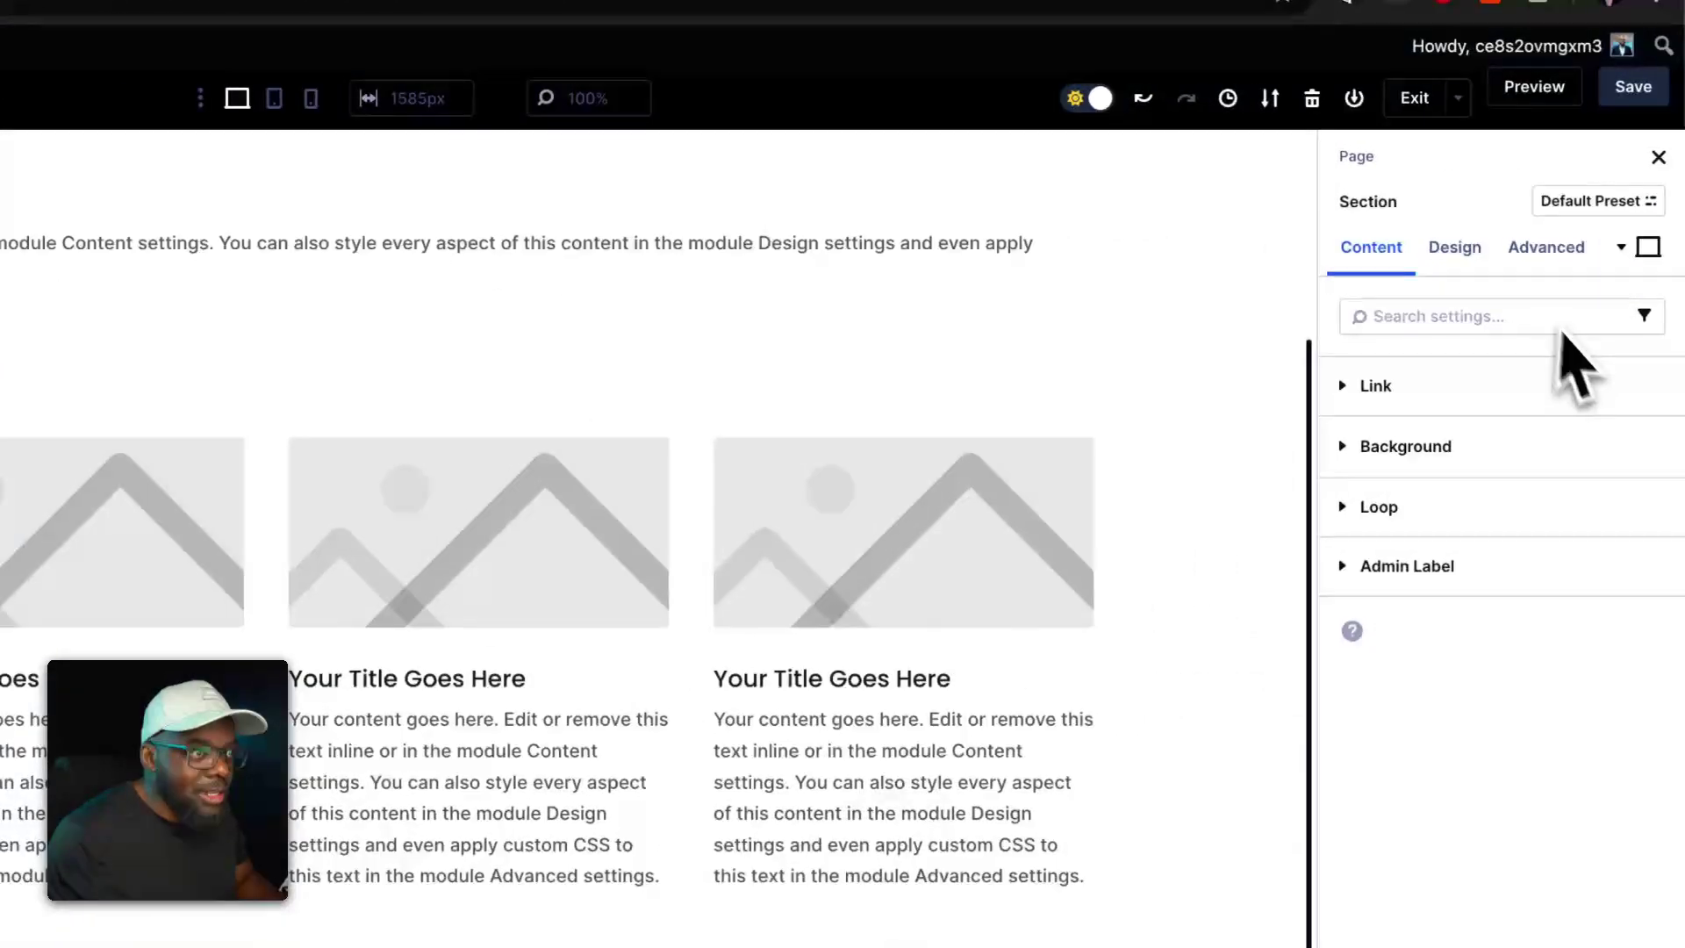
left_click(1542, 250)
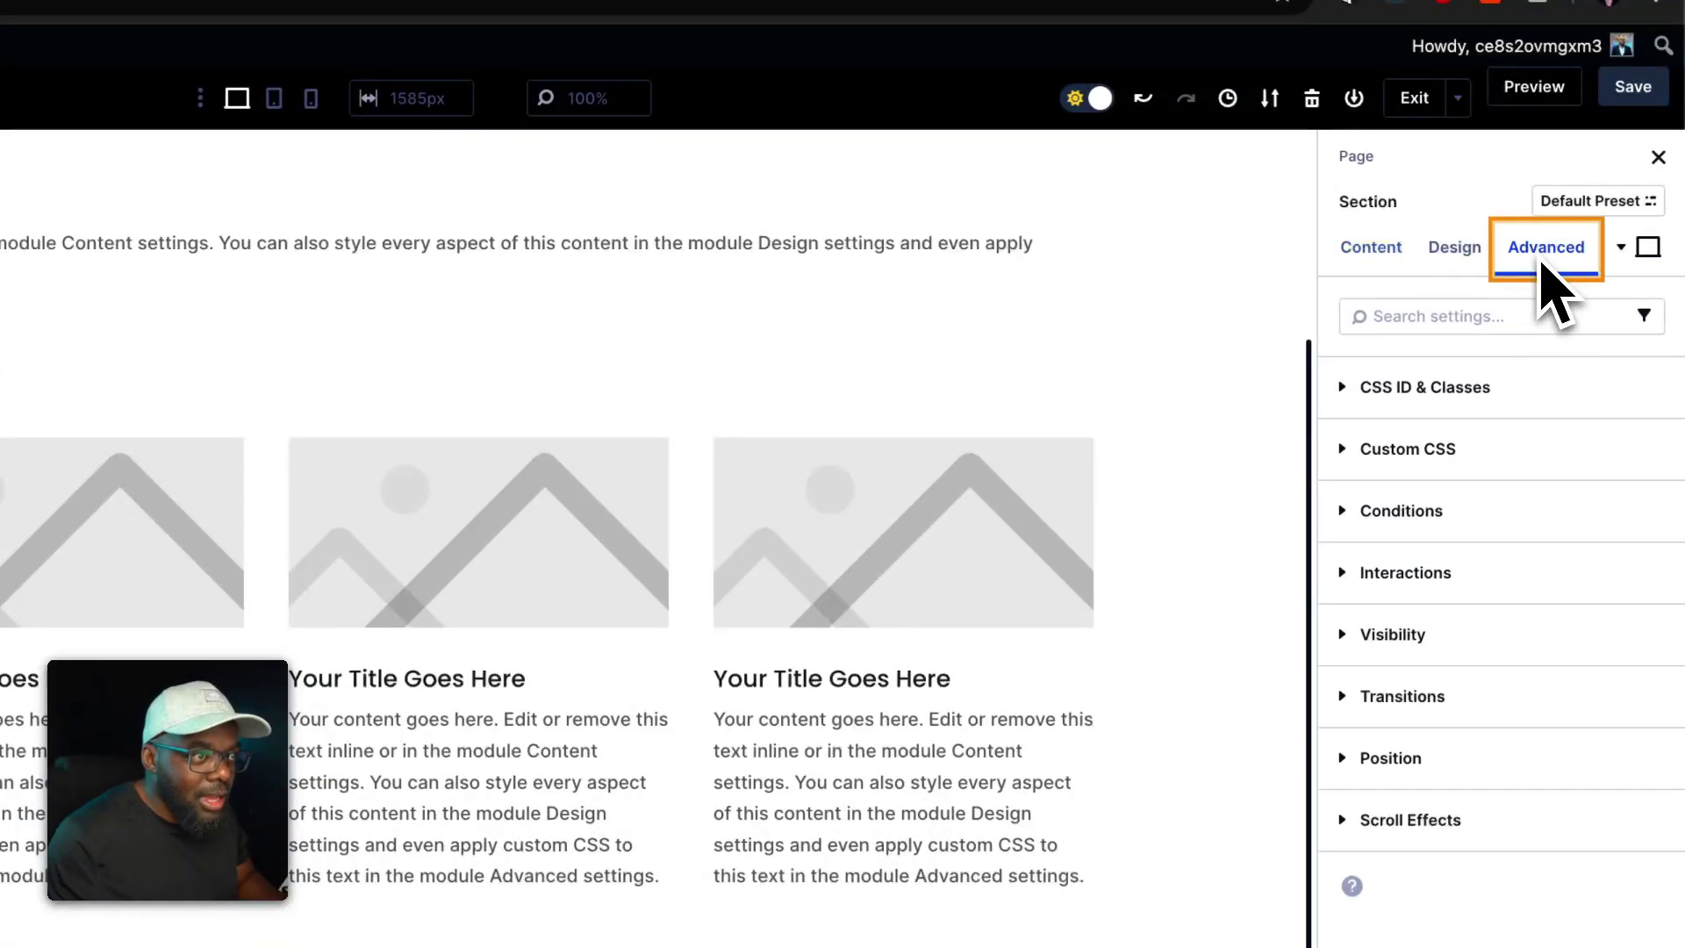
left_click(1480, 399)
left_click(1445, 566)
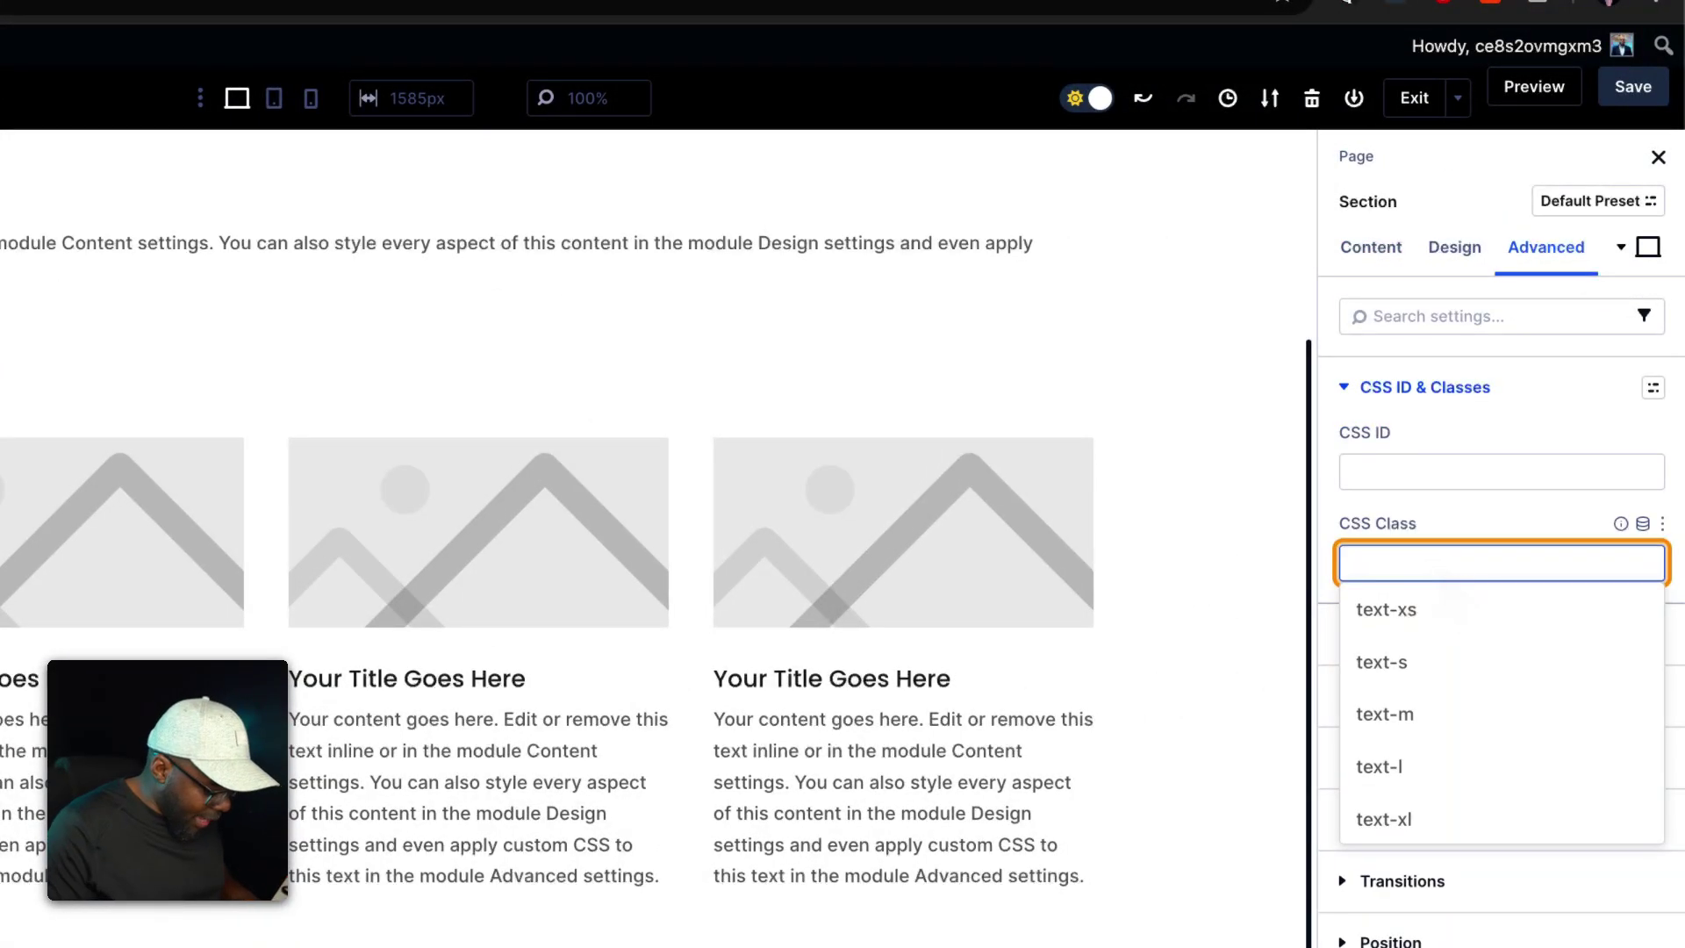
type("tr")
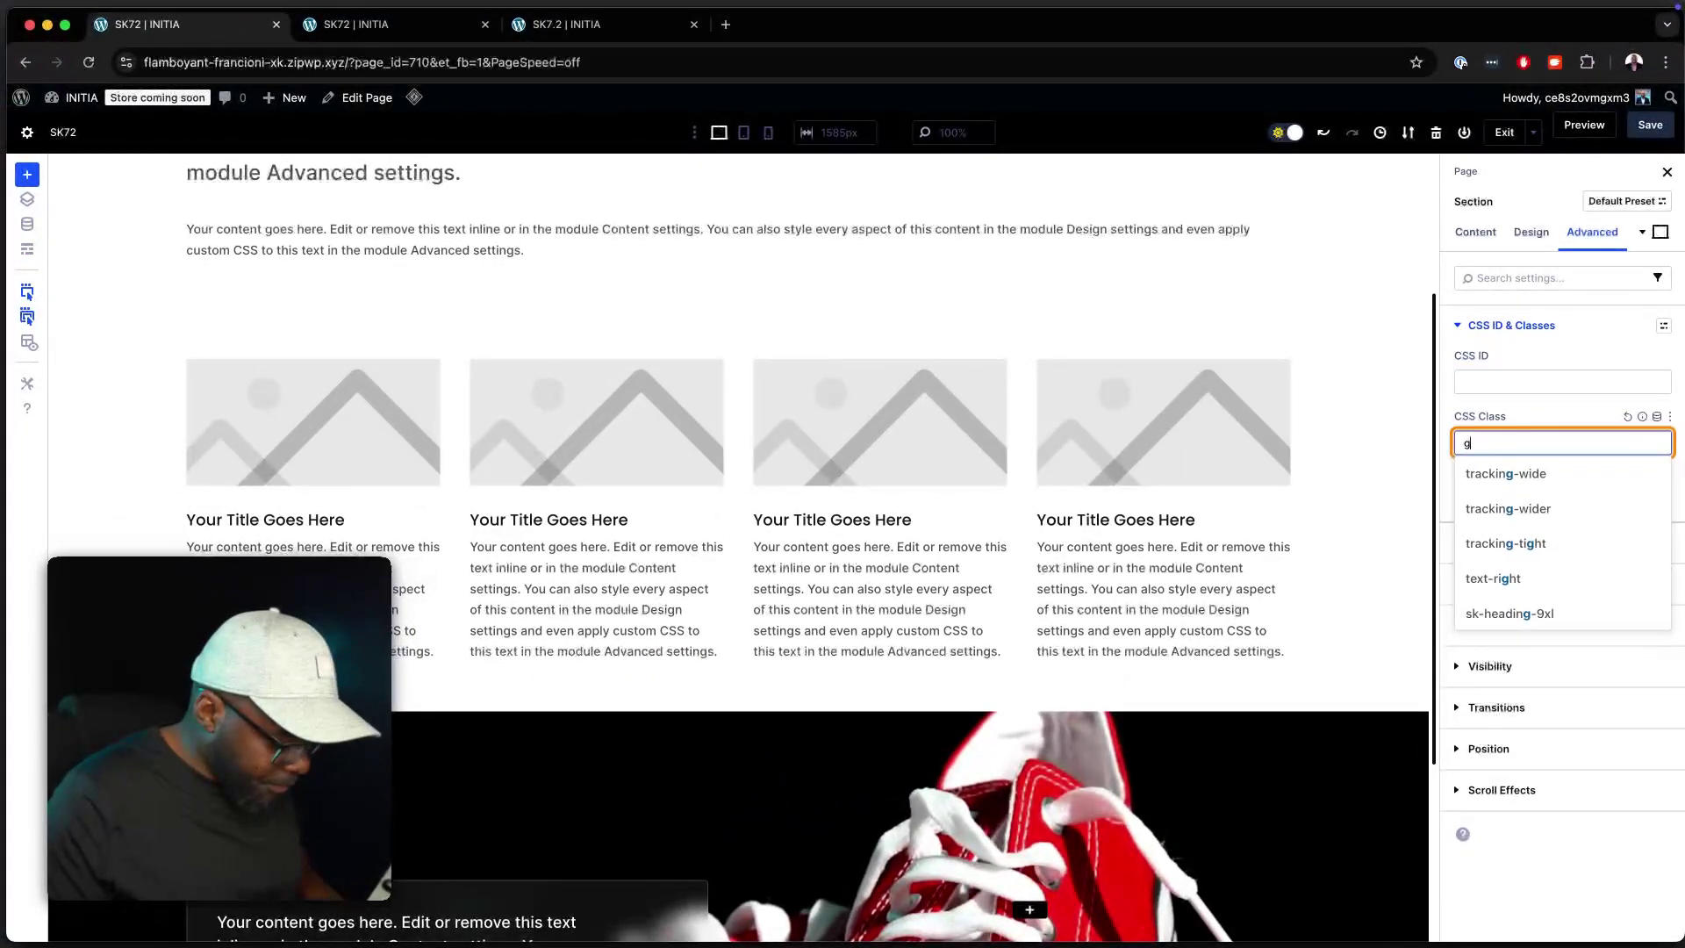
key("BackSpace")
key("BackSpace")
type("bg")
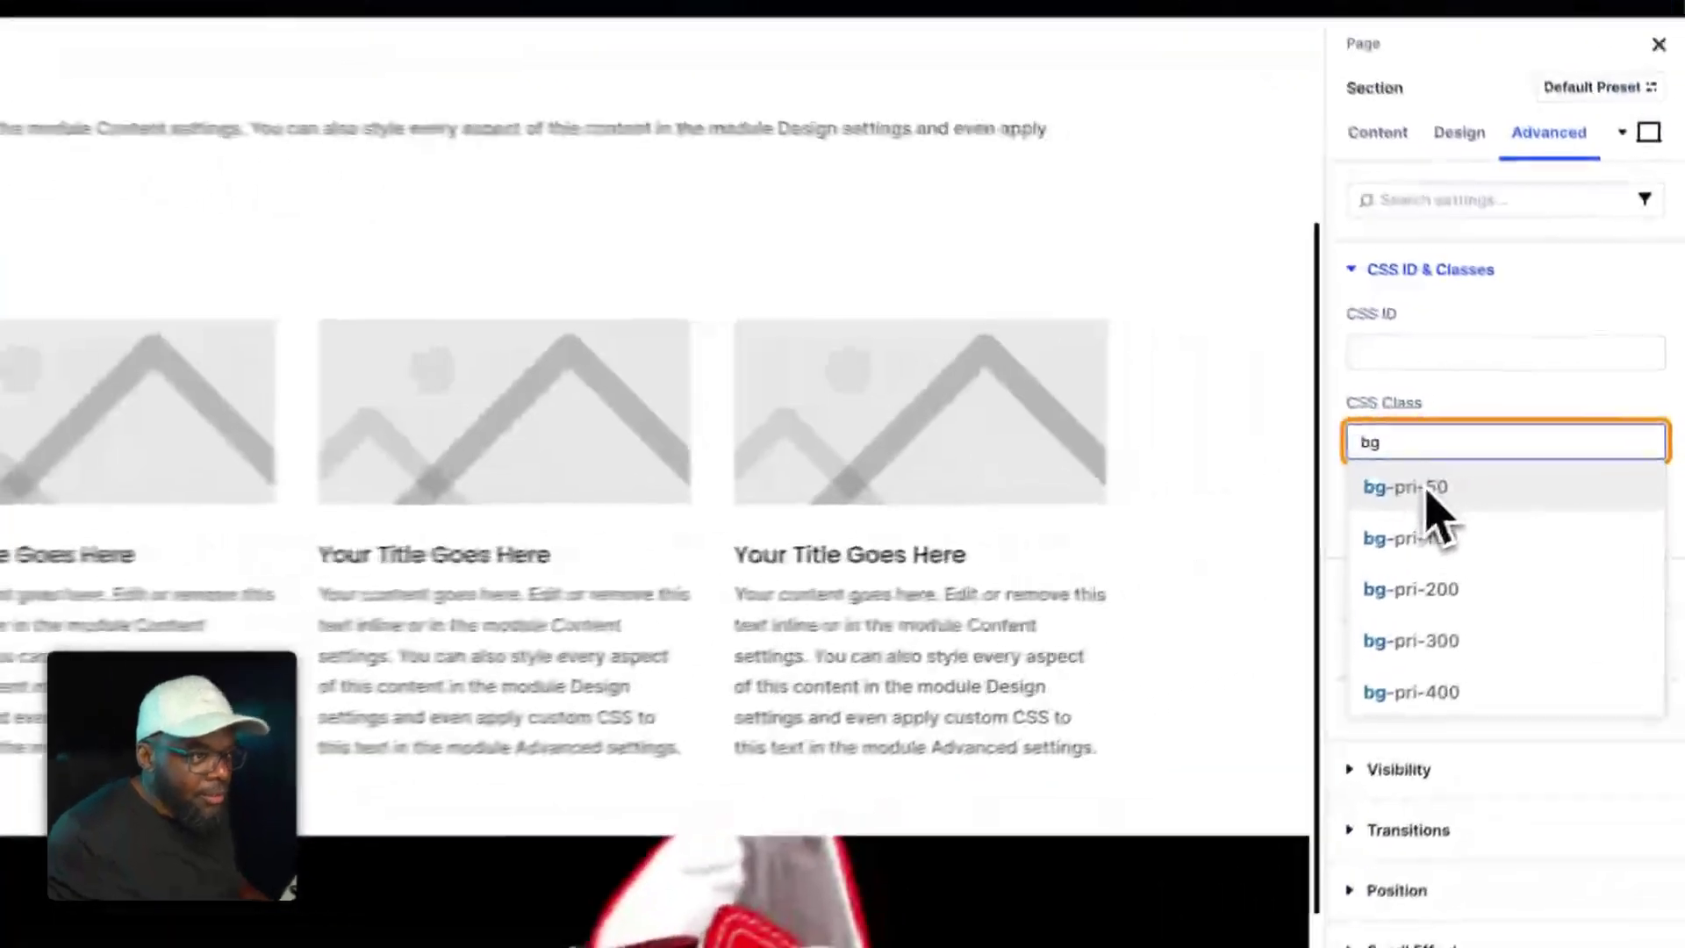
left_click(1507, 474)
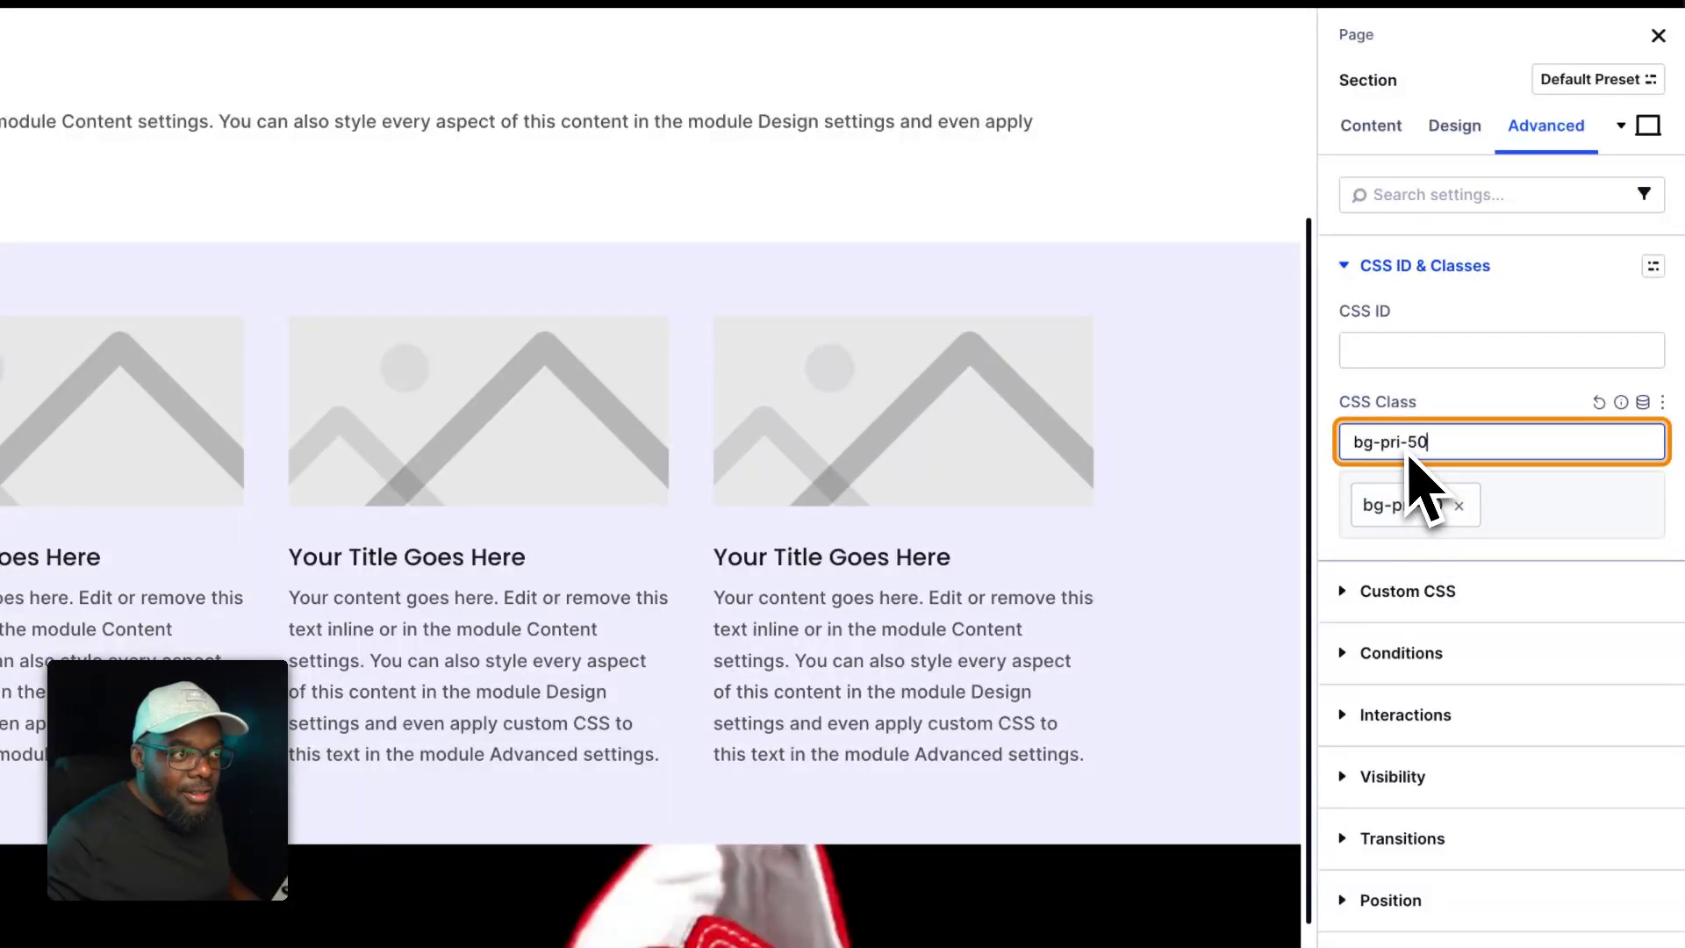
key("BackSpace")
key("BackSpace")
key("BackSpace")
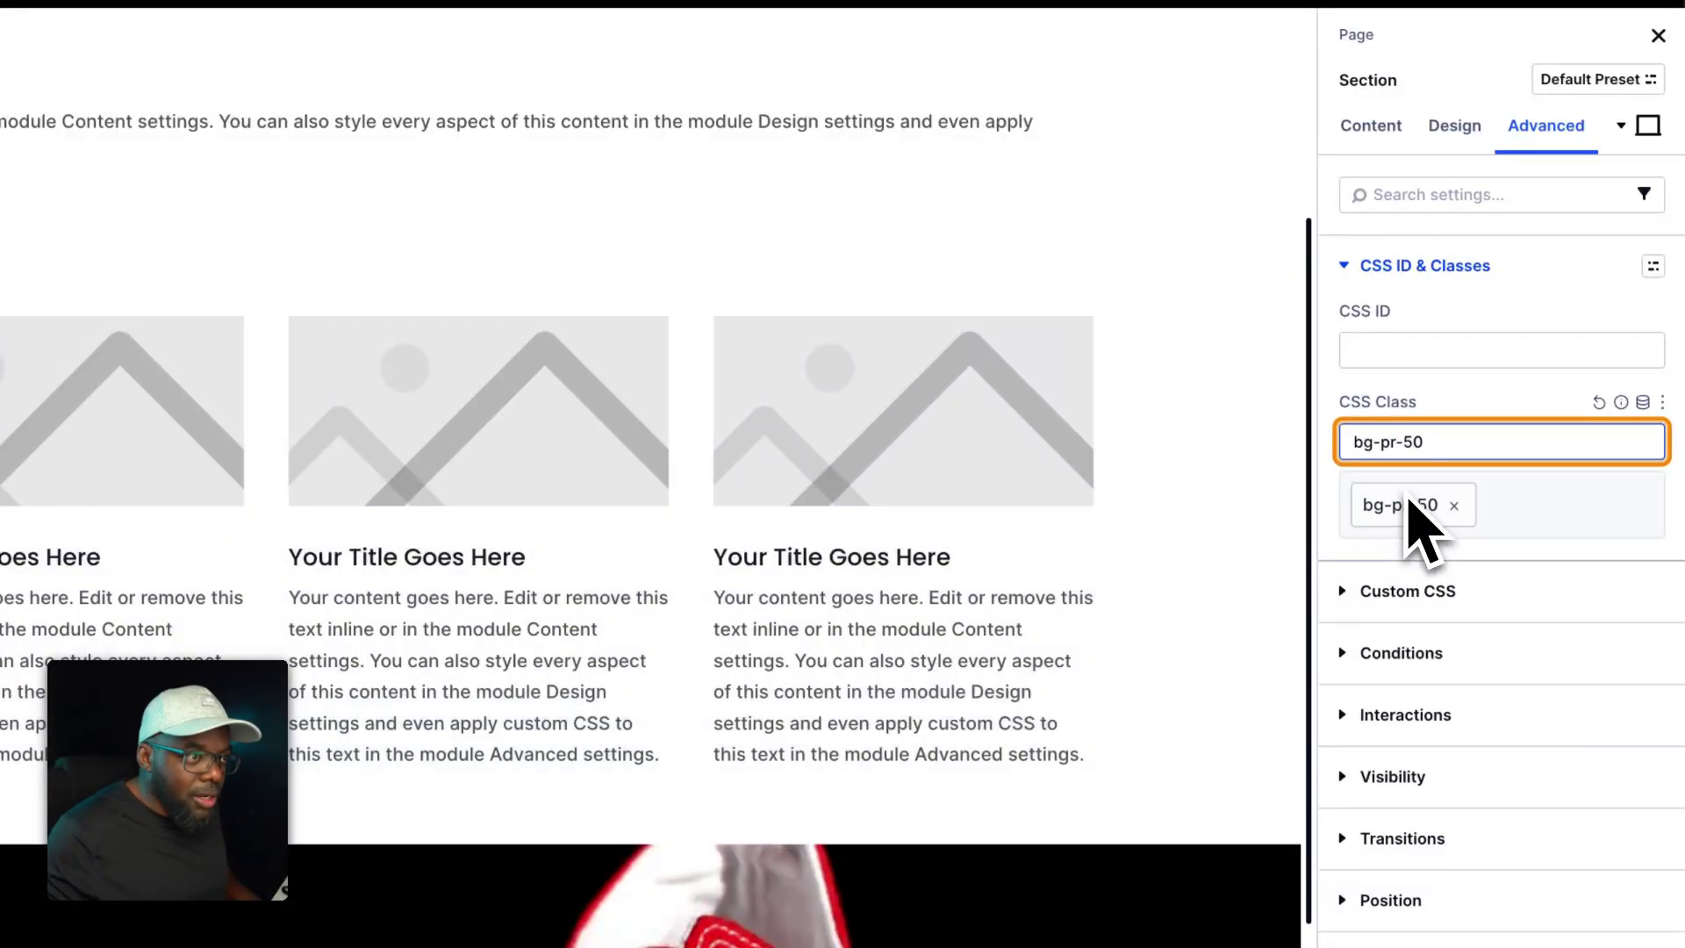
type("acc")
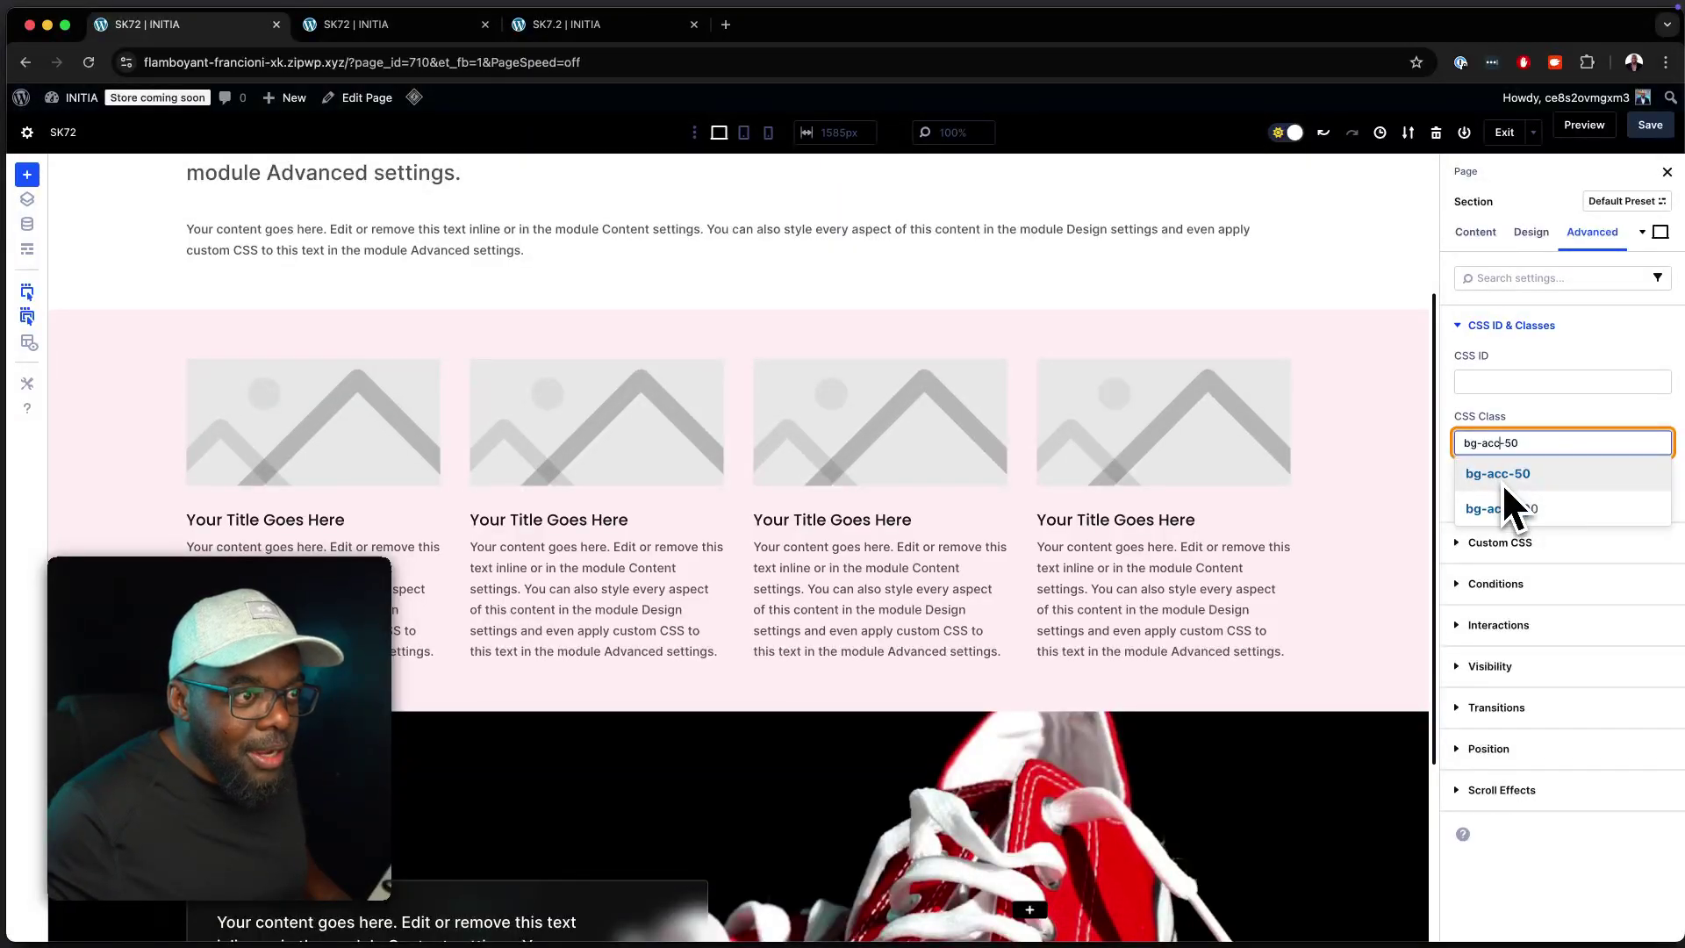
left_click(1506, 508)
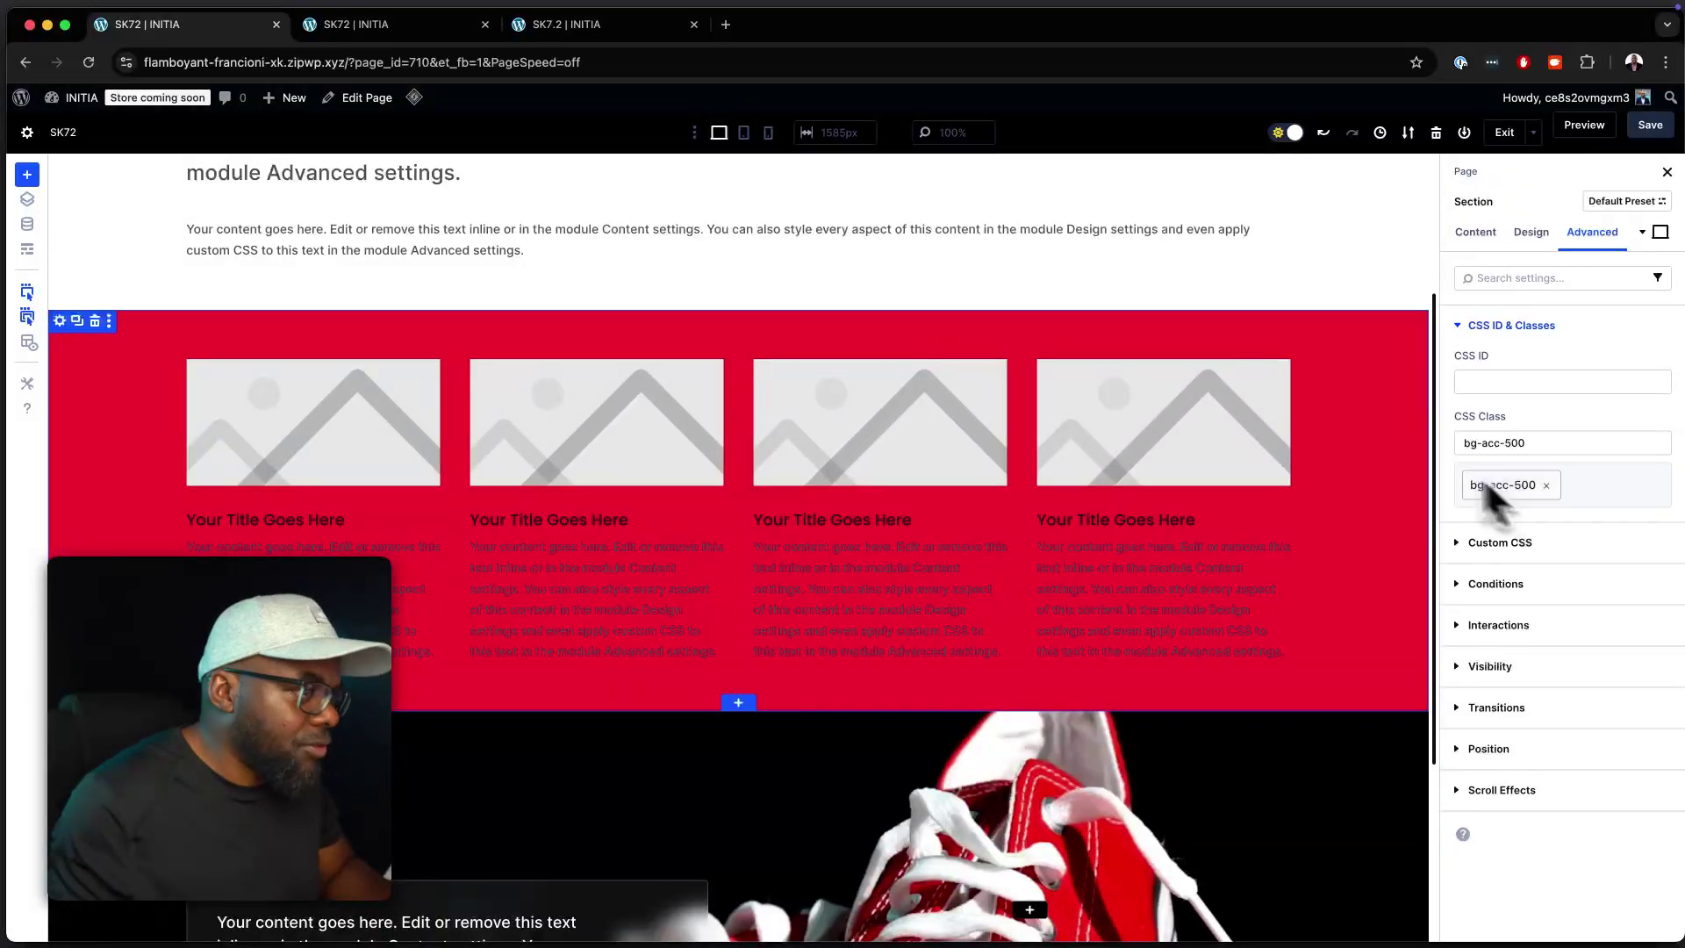
Step: Save the SK72 page and open its preview
scroll(1134, 412, "up", 5)
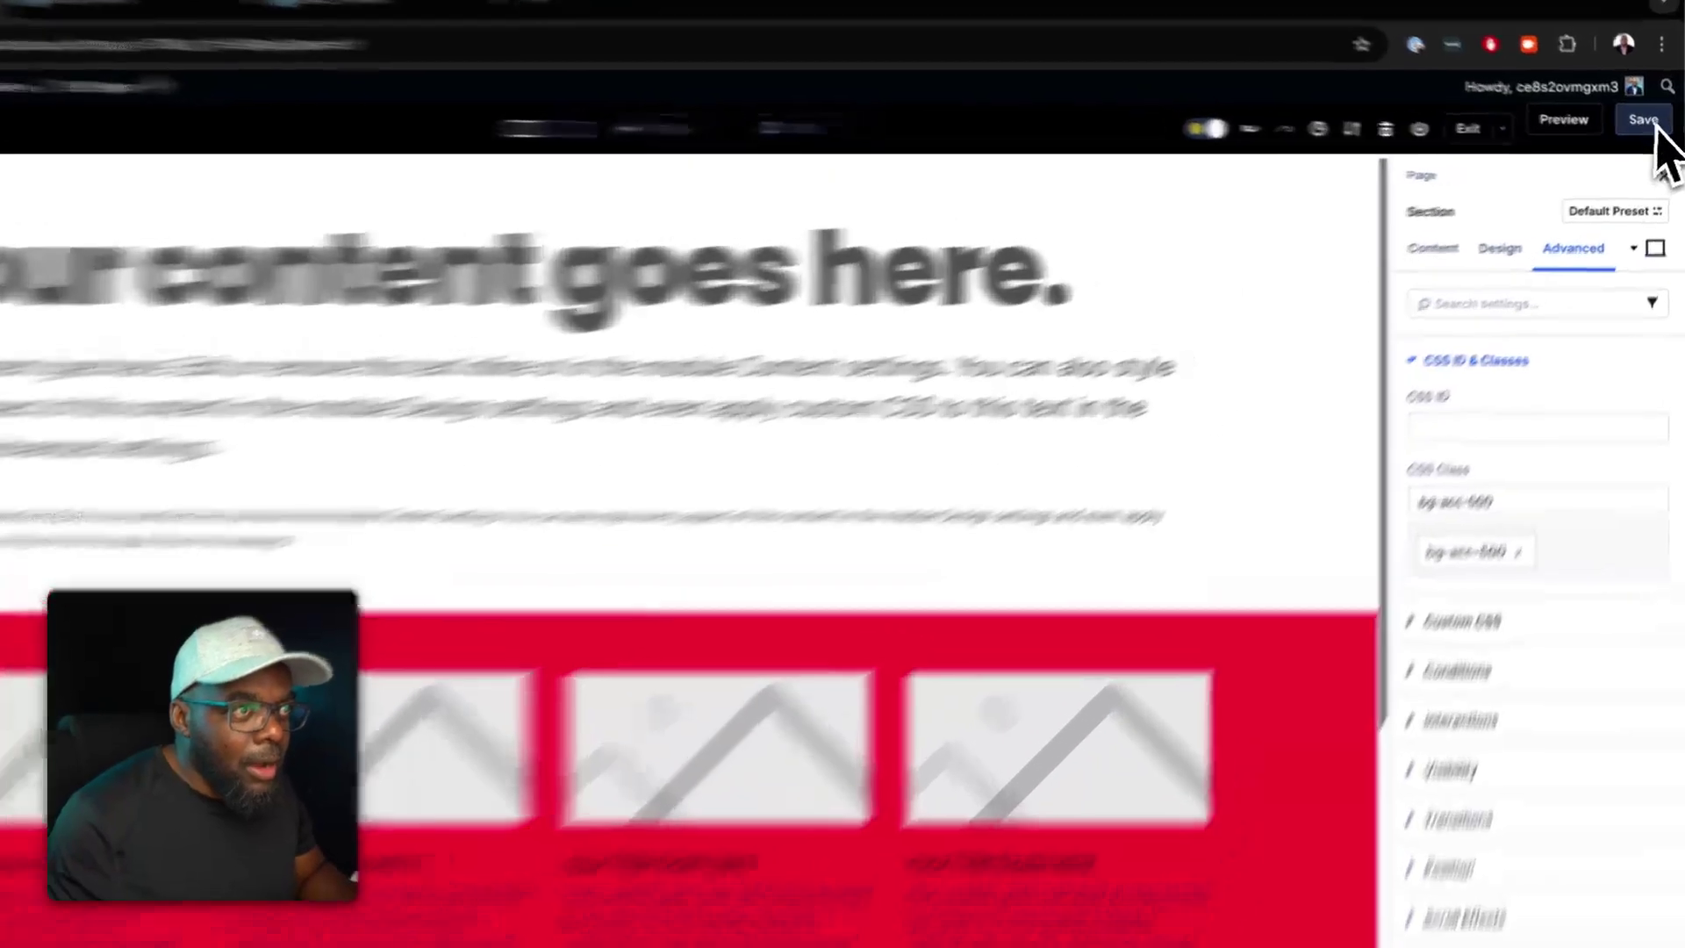
left_click(1651, 124)
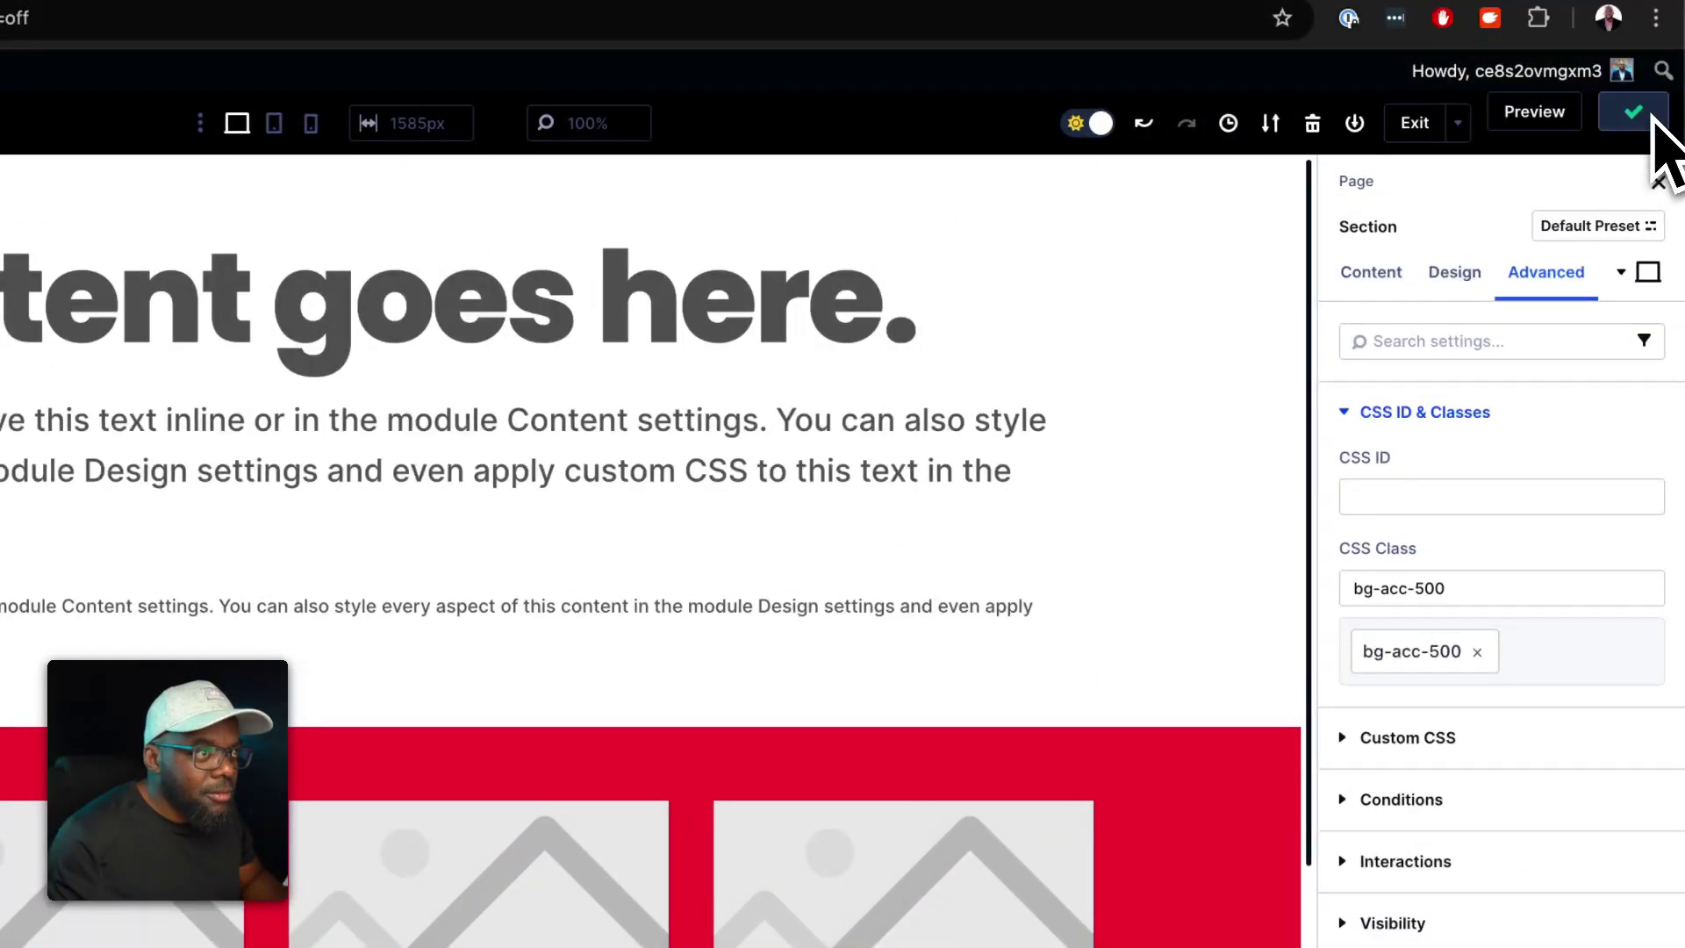
left_click(1536, 123)
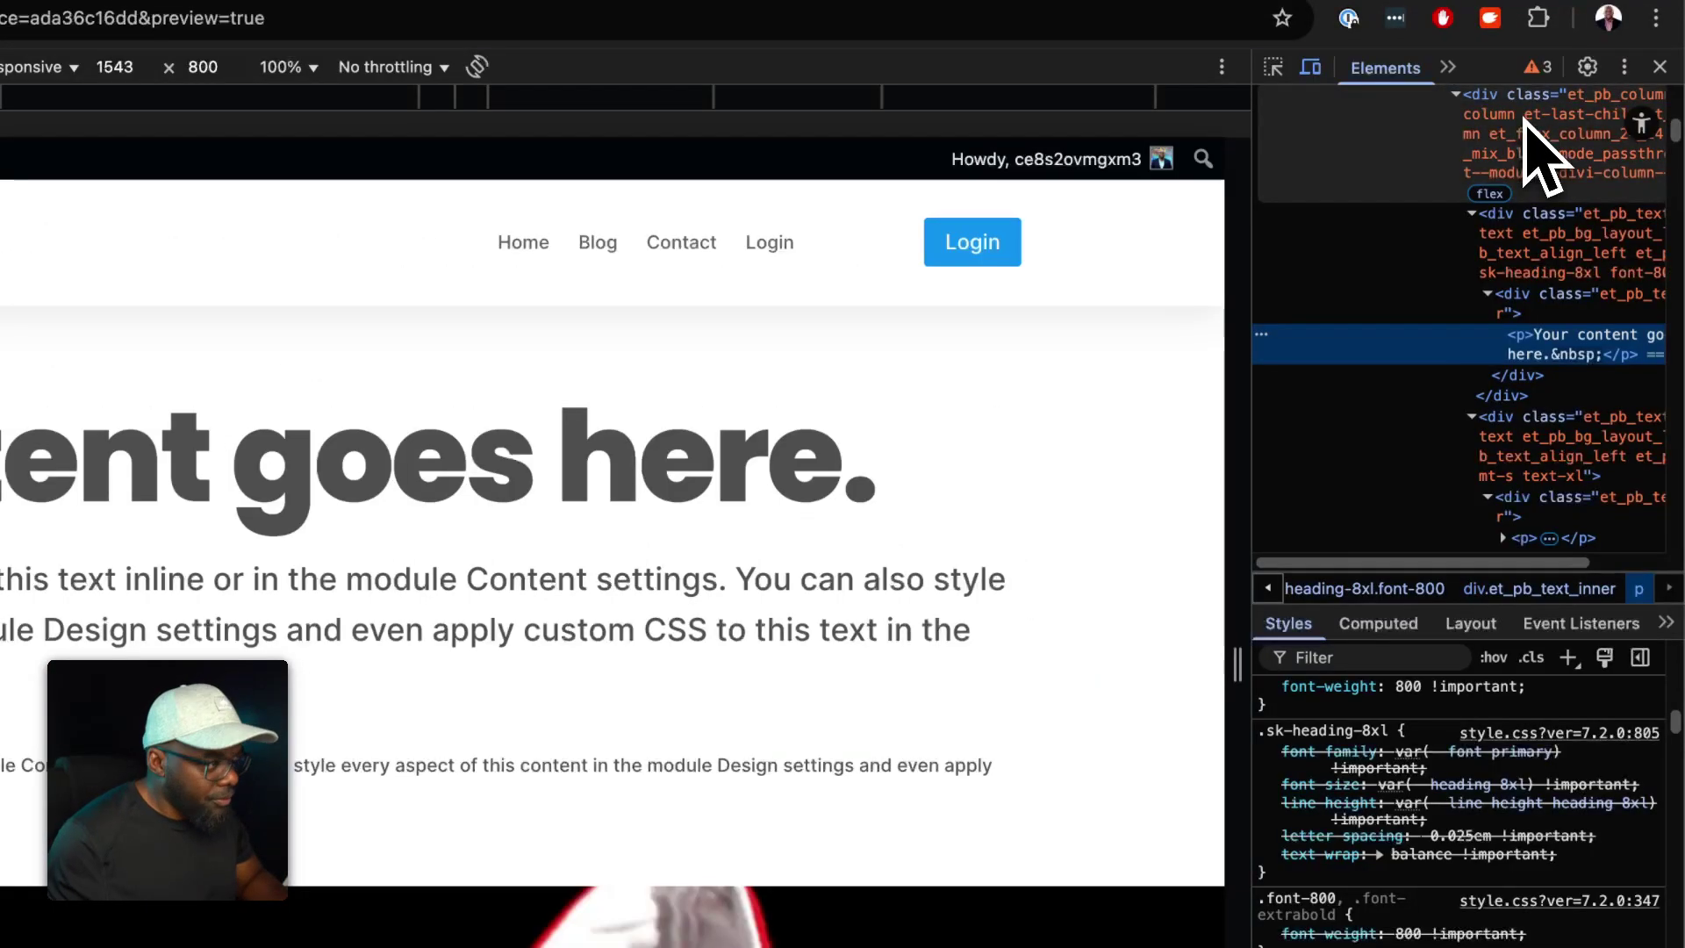
Step: Narrow the preview viewport to 1315 px, then 565 px mobile width, and widen it back to desktop
scroll(1211, 451, "down", 5)
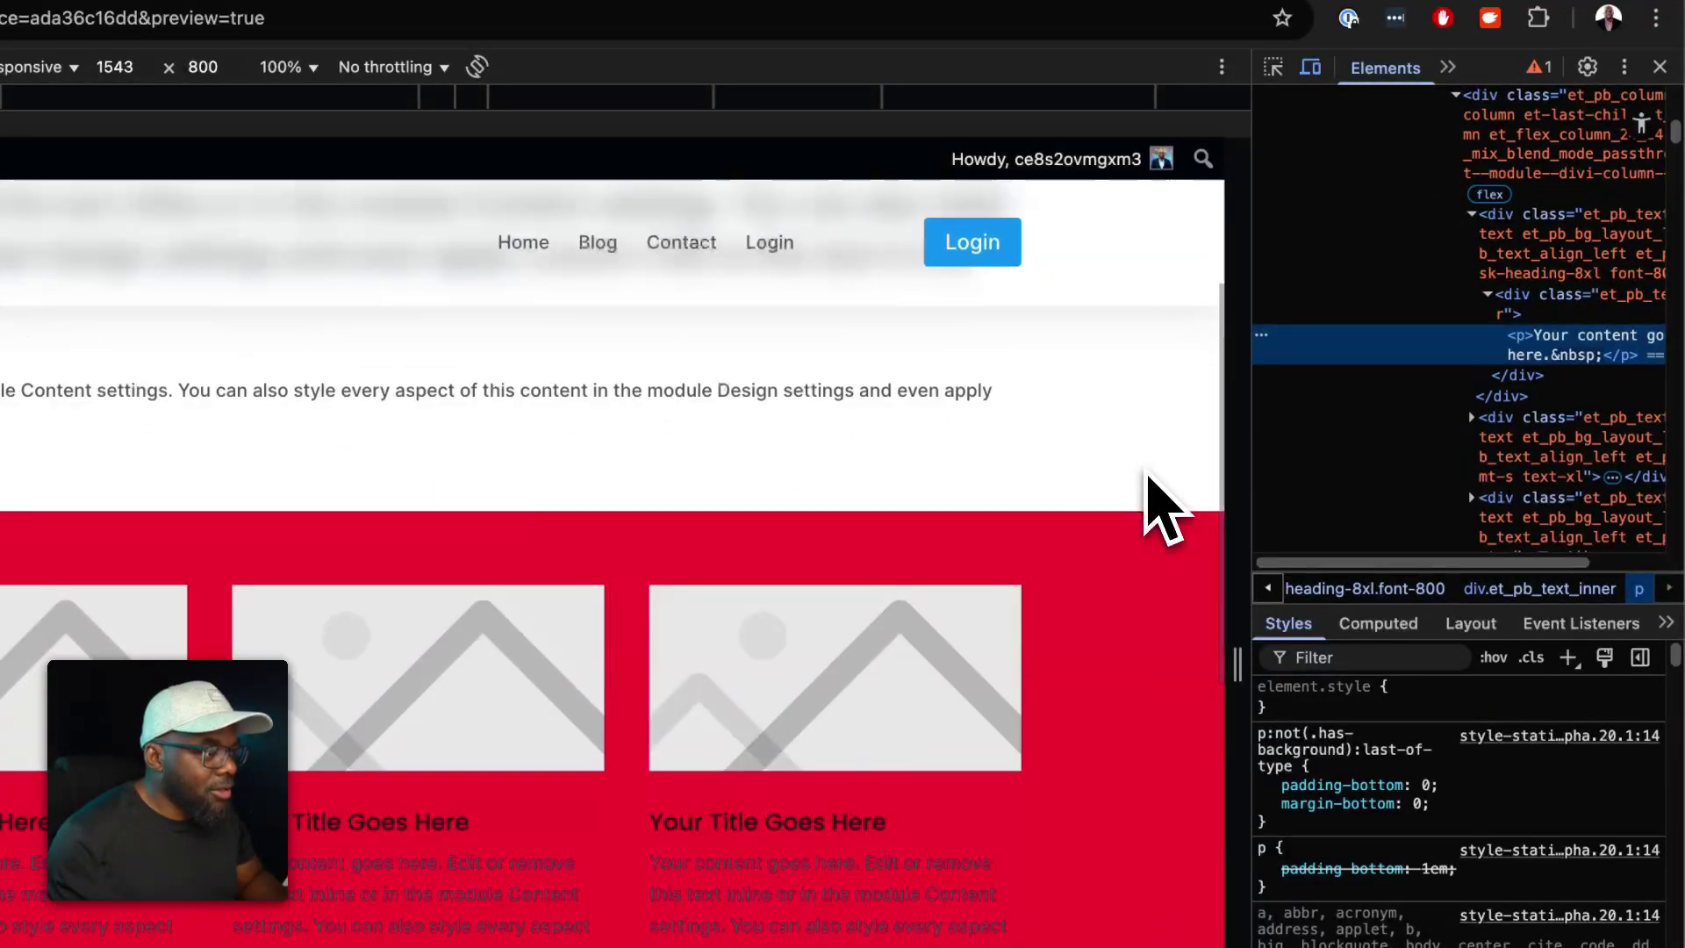
scroll(1148, 477, "down", 1)
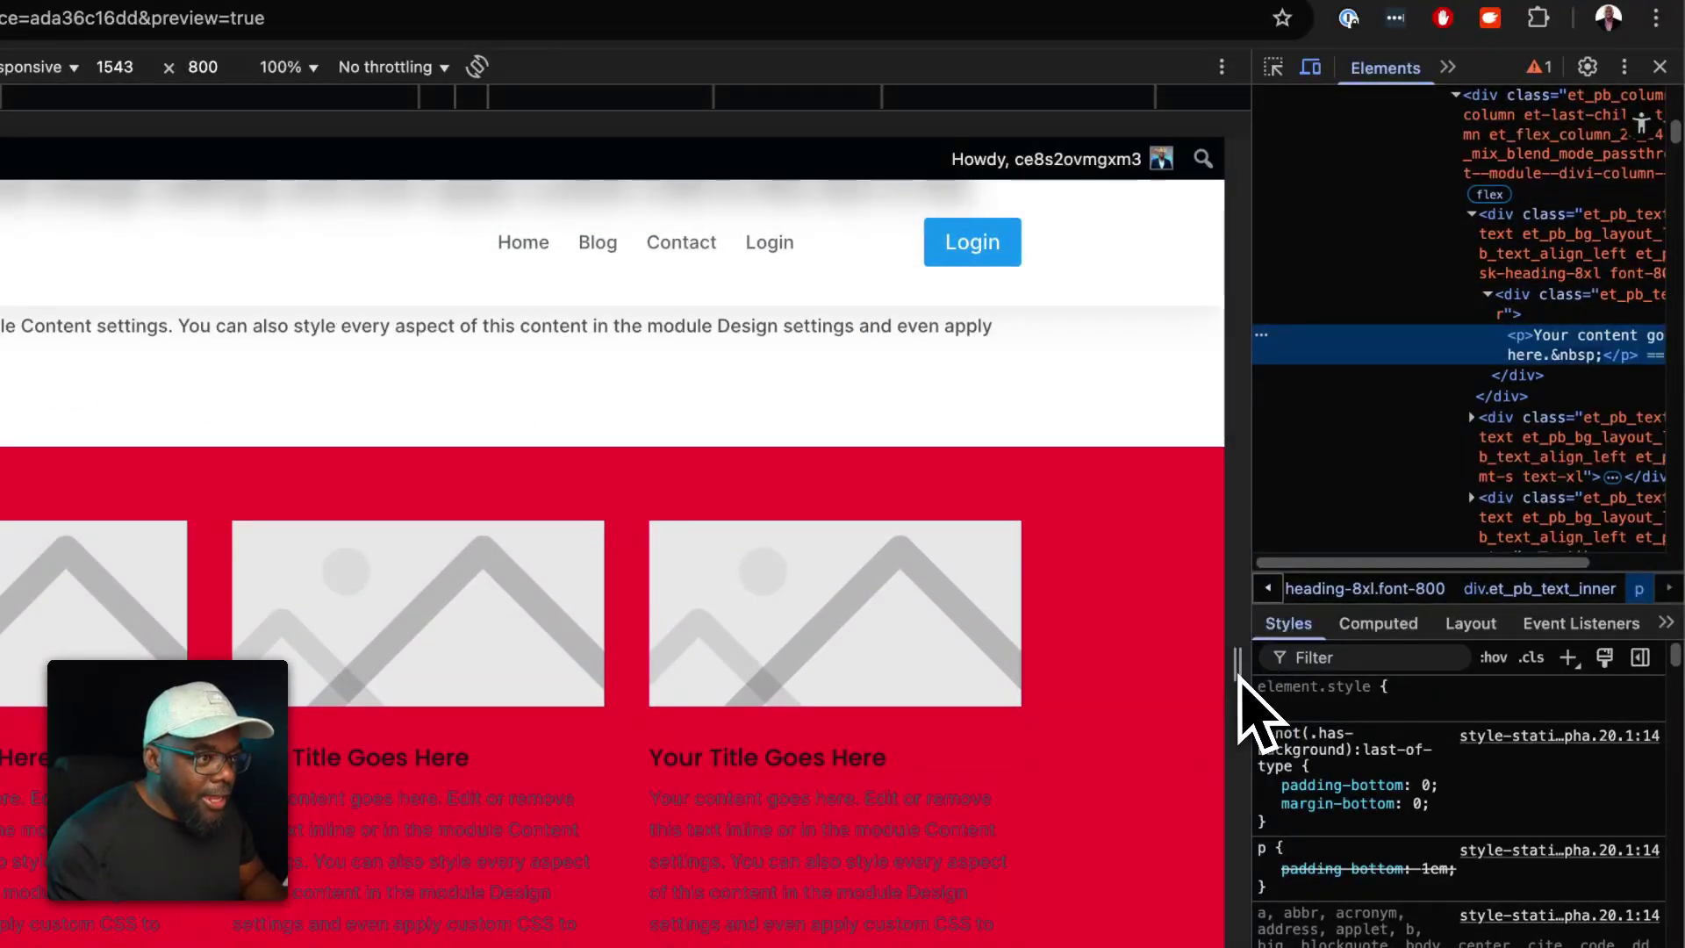
left_click_drag(1239, 678, 886, 655)
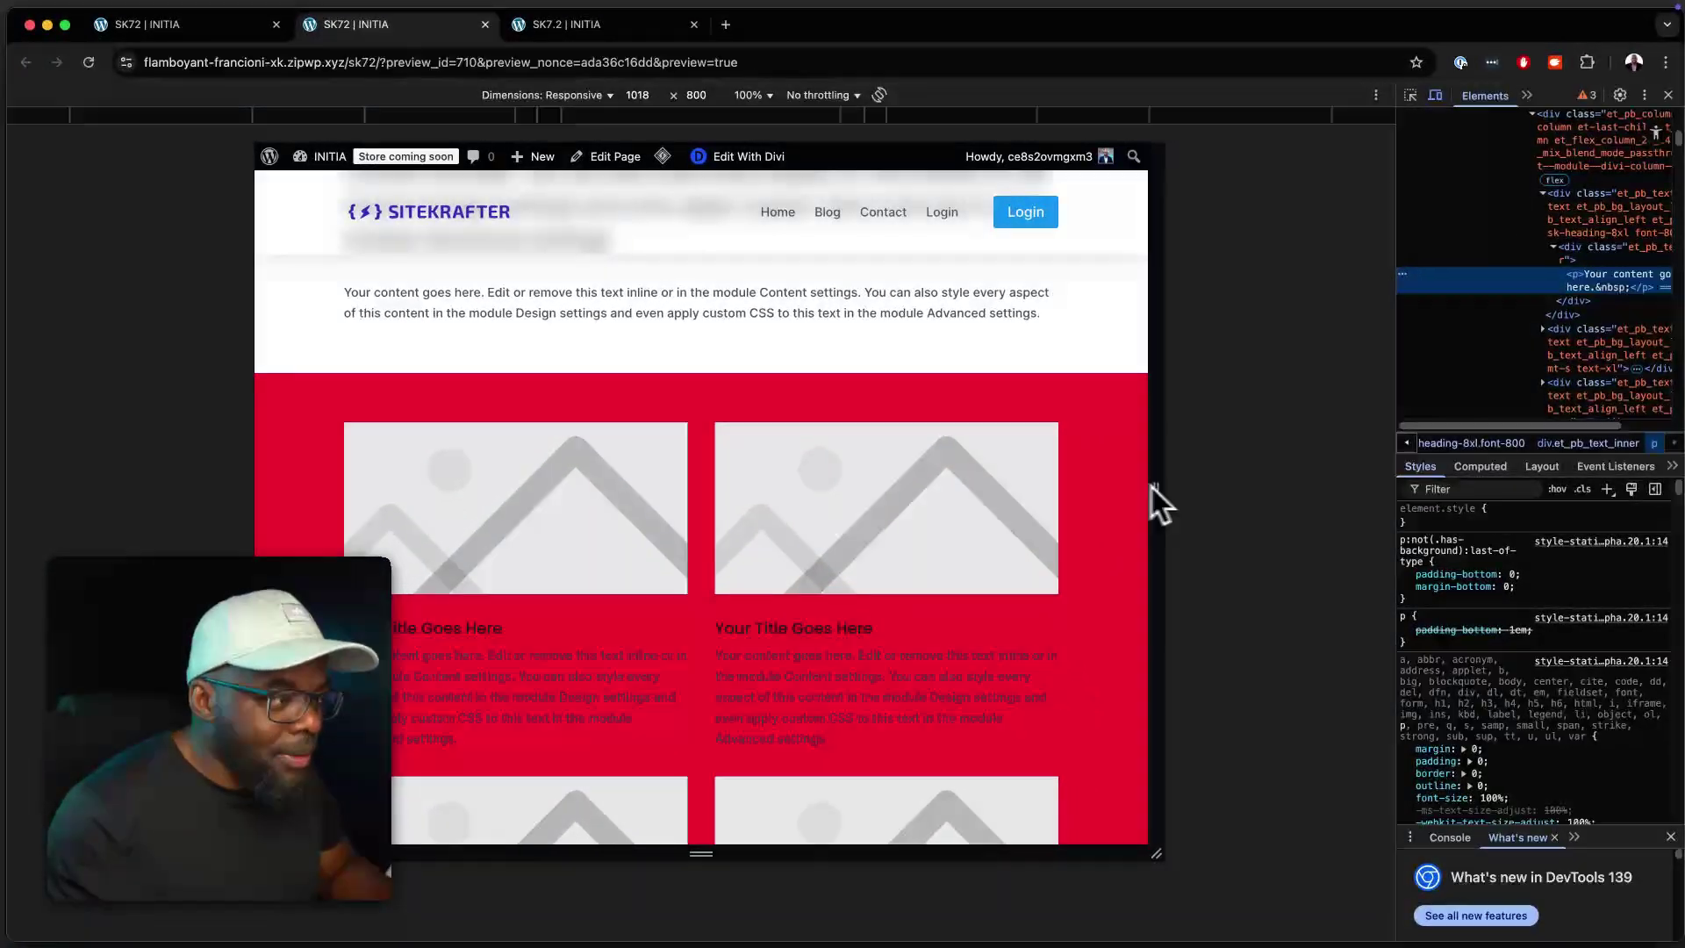
left_click_drag(1152, 487, 981, 488)
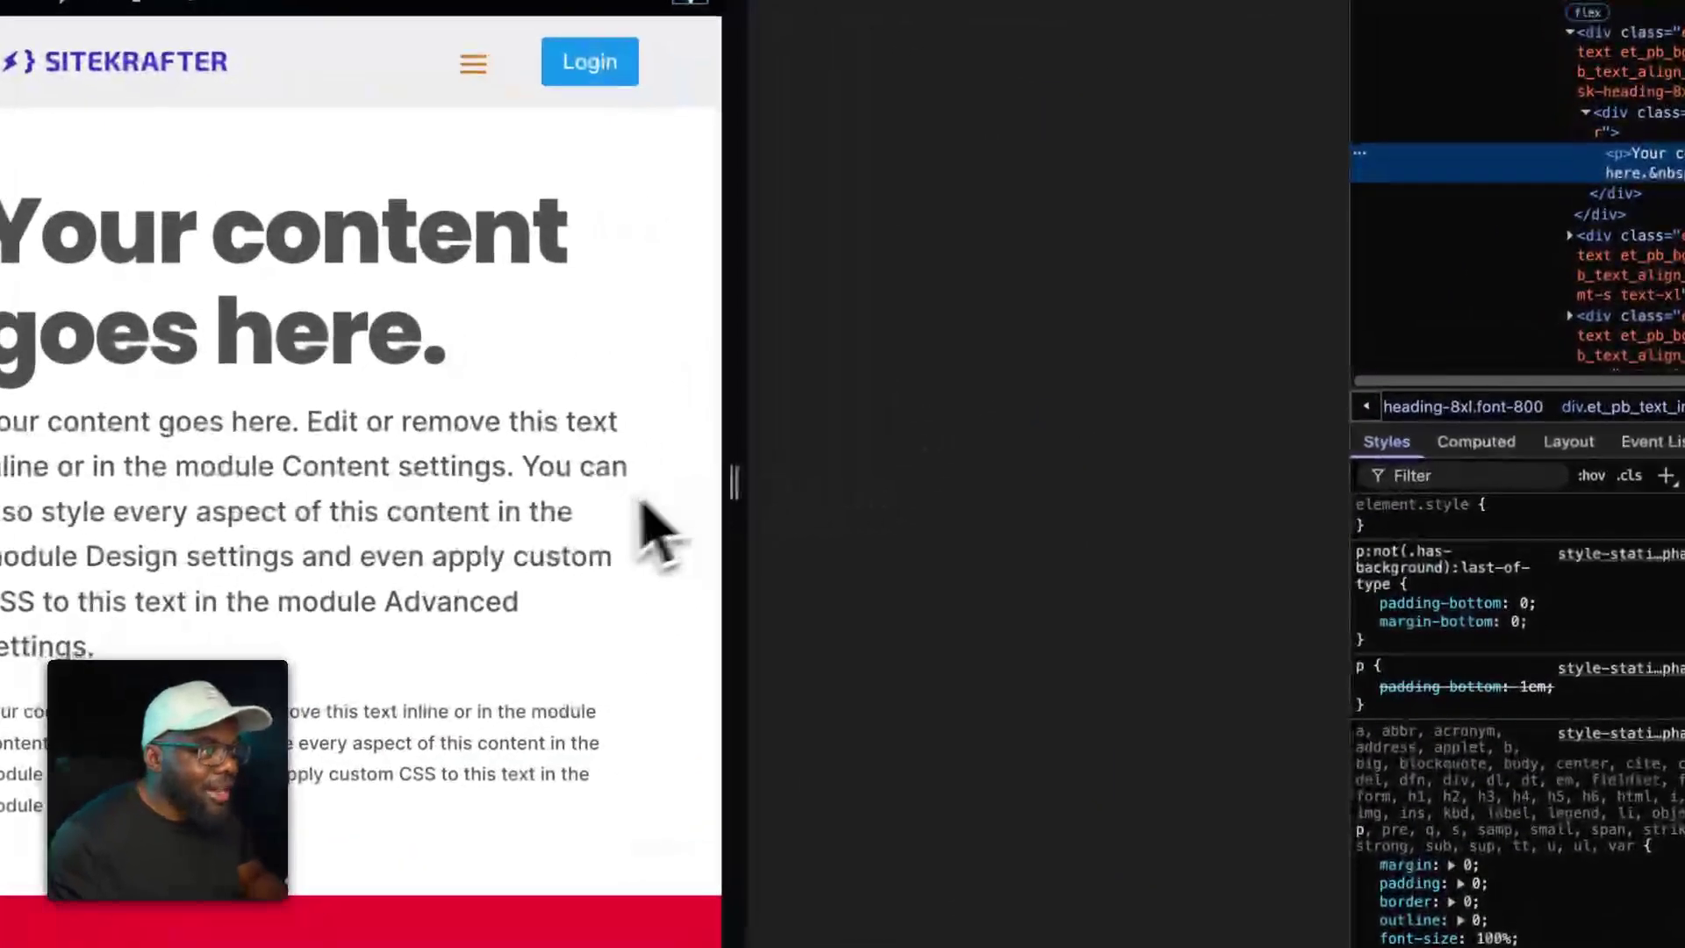
scroll(649, 535, "down", 10)
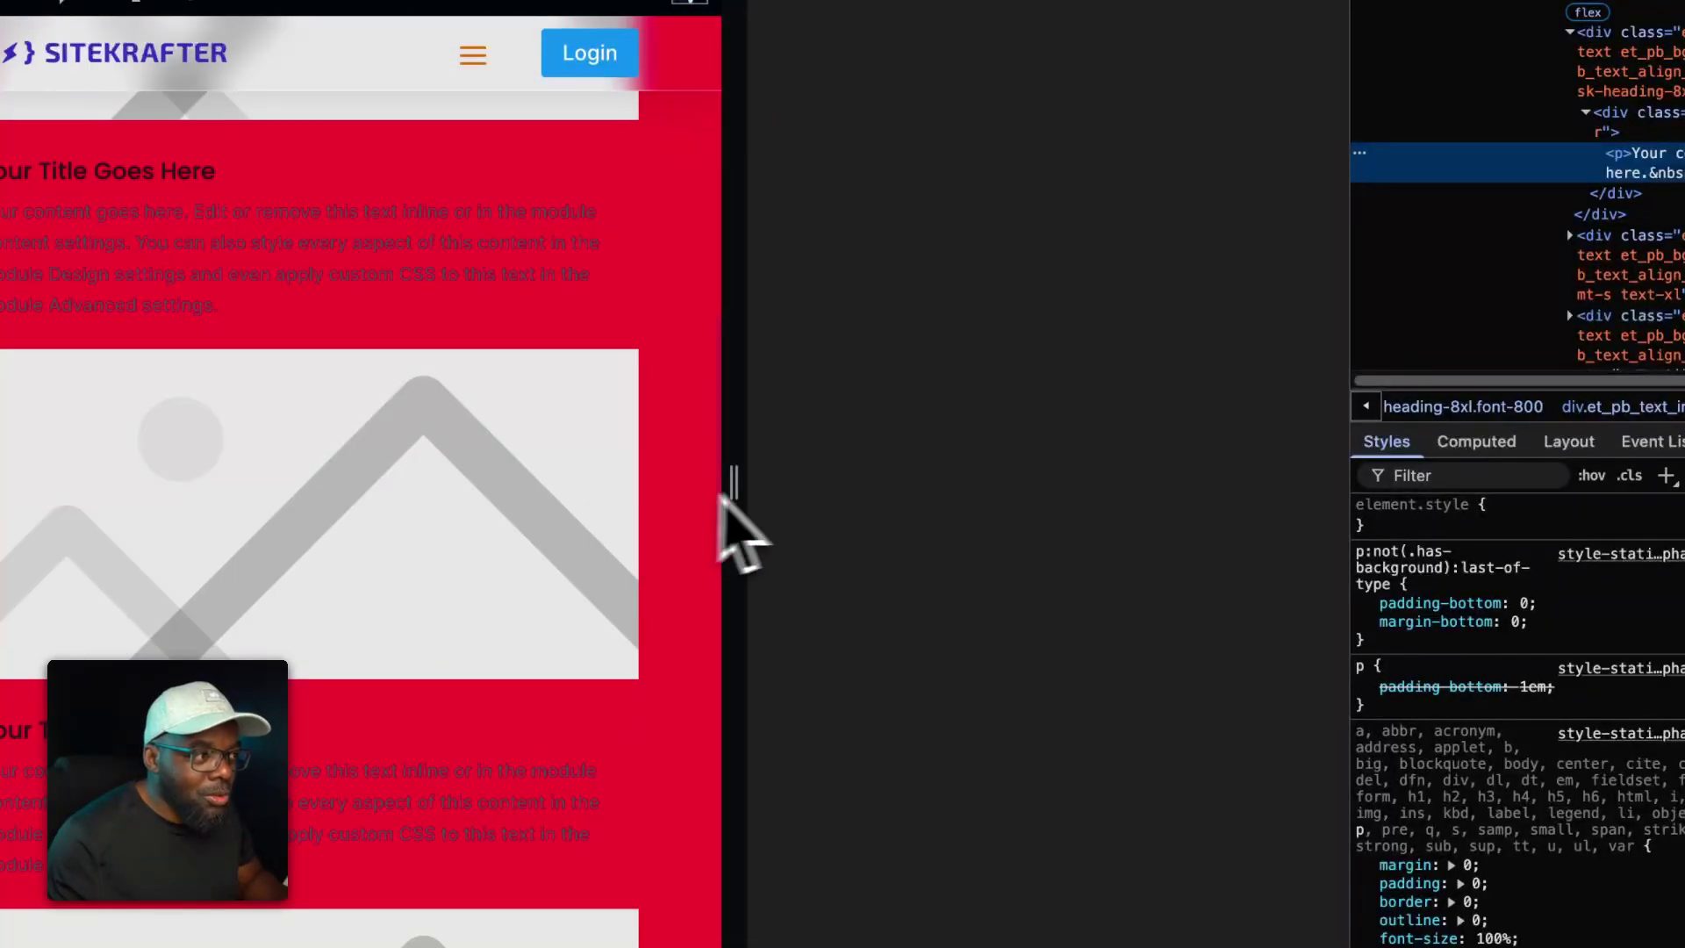
left_click_drag(735, 483, 1393, 500)
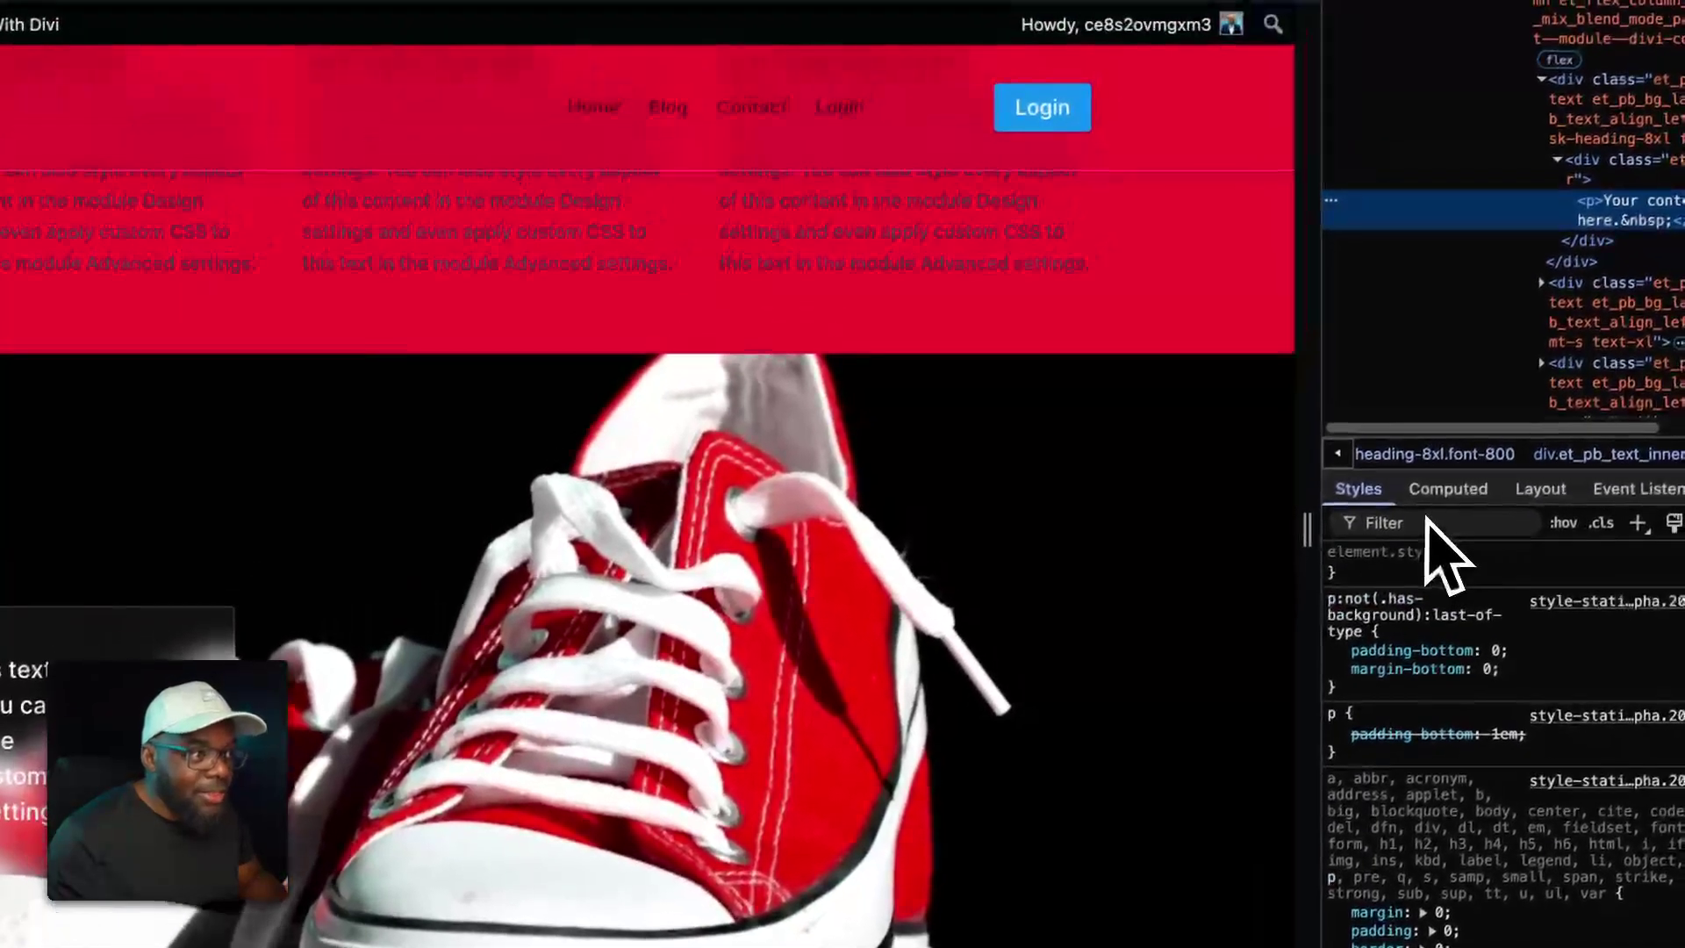
scroll(1087, 592, "up", 5)
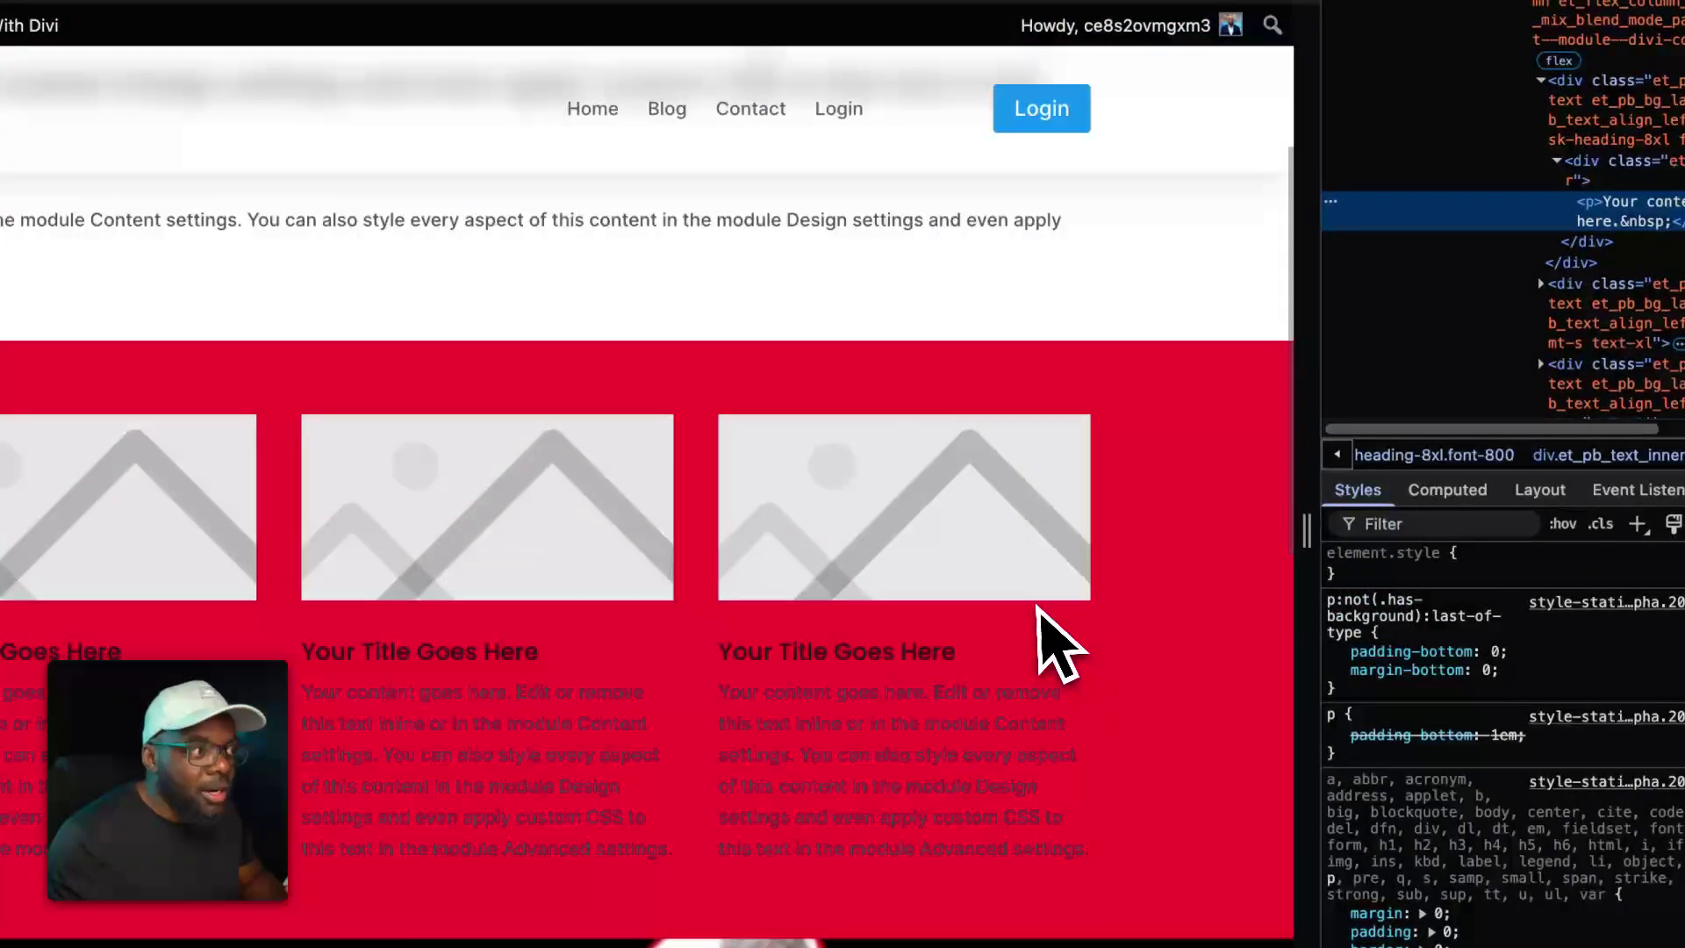
scroll(1053, 614, "up", 5)
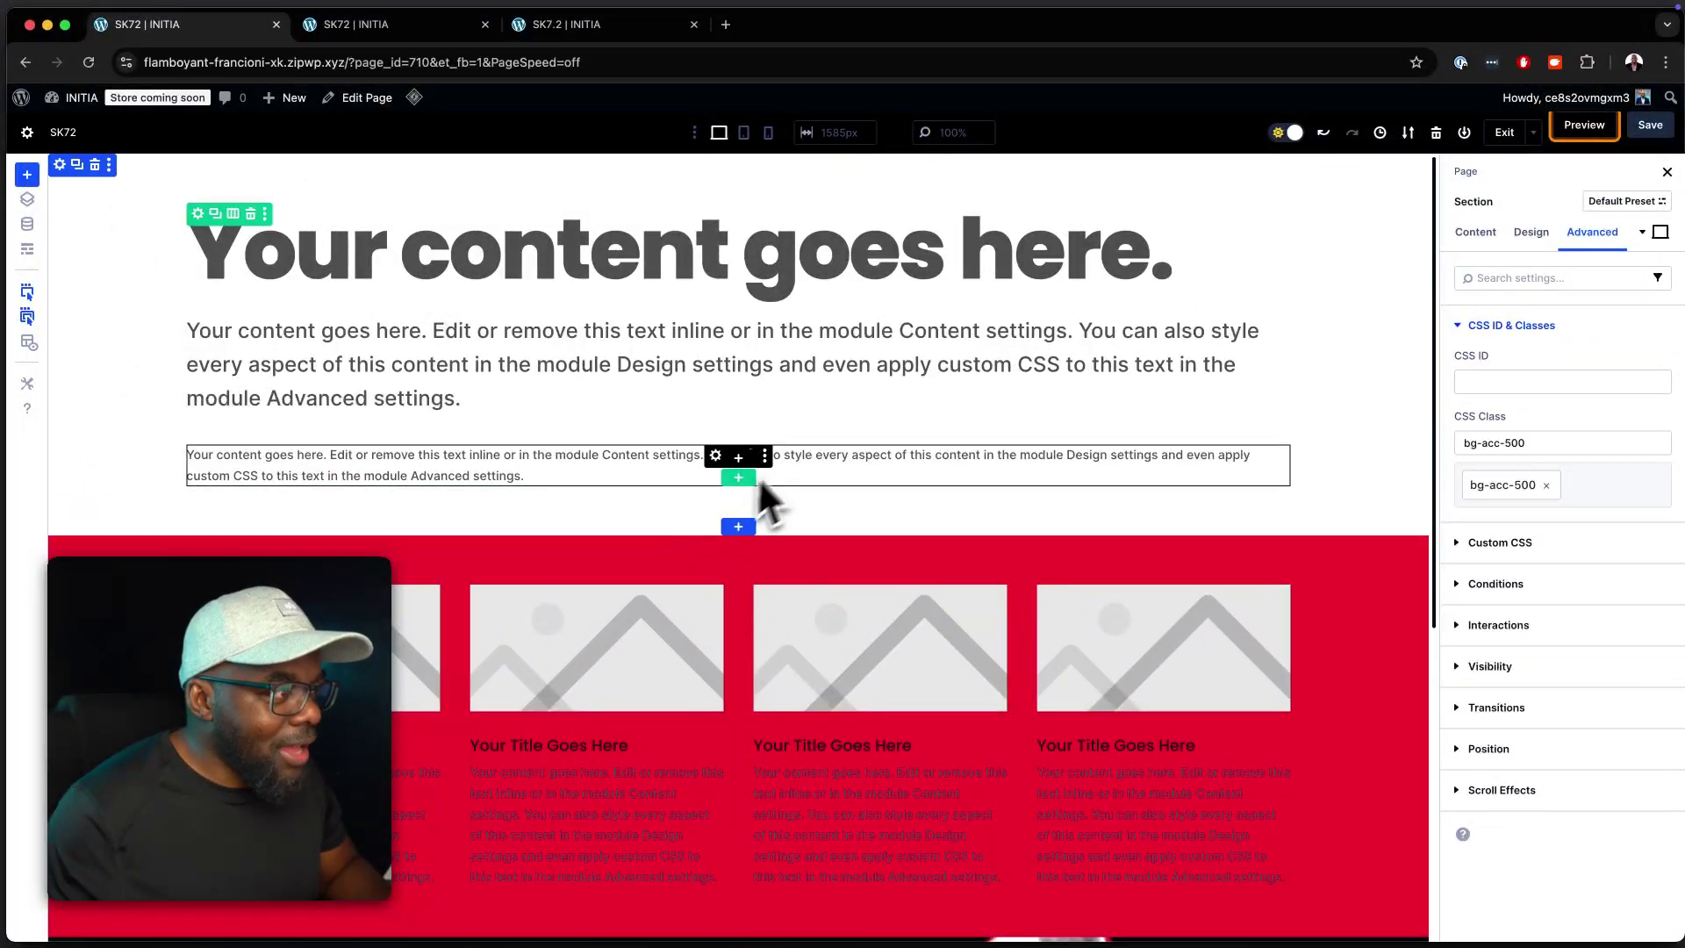
left_click(716, 213)
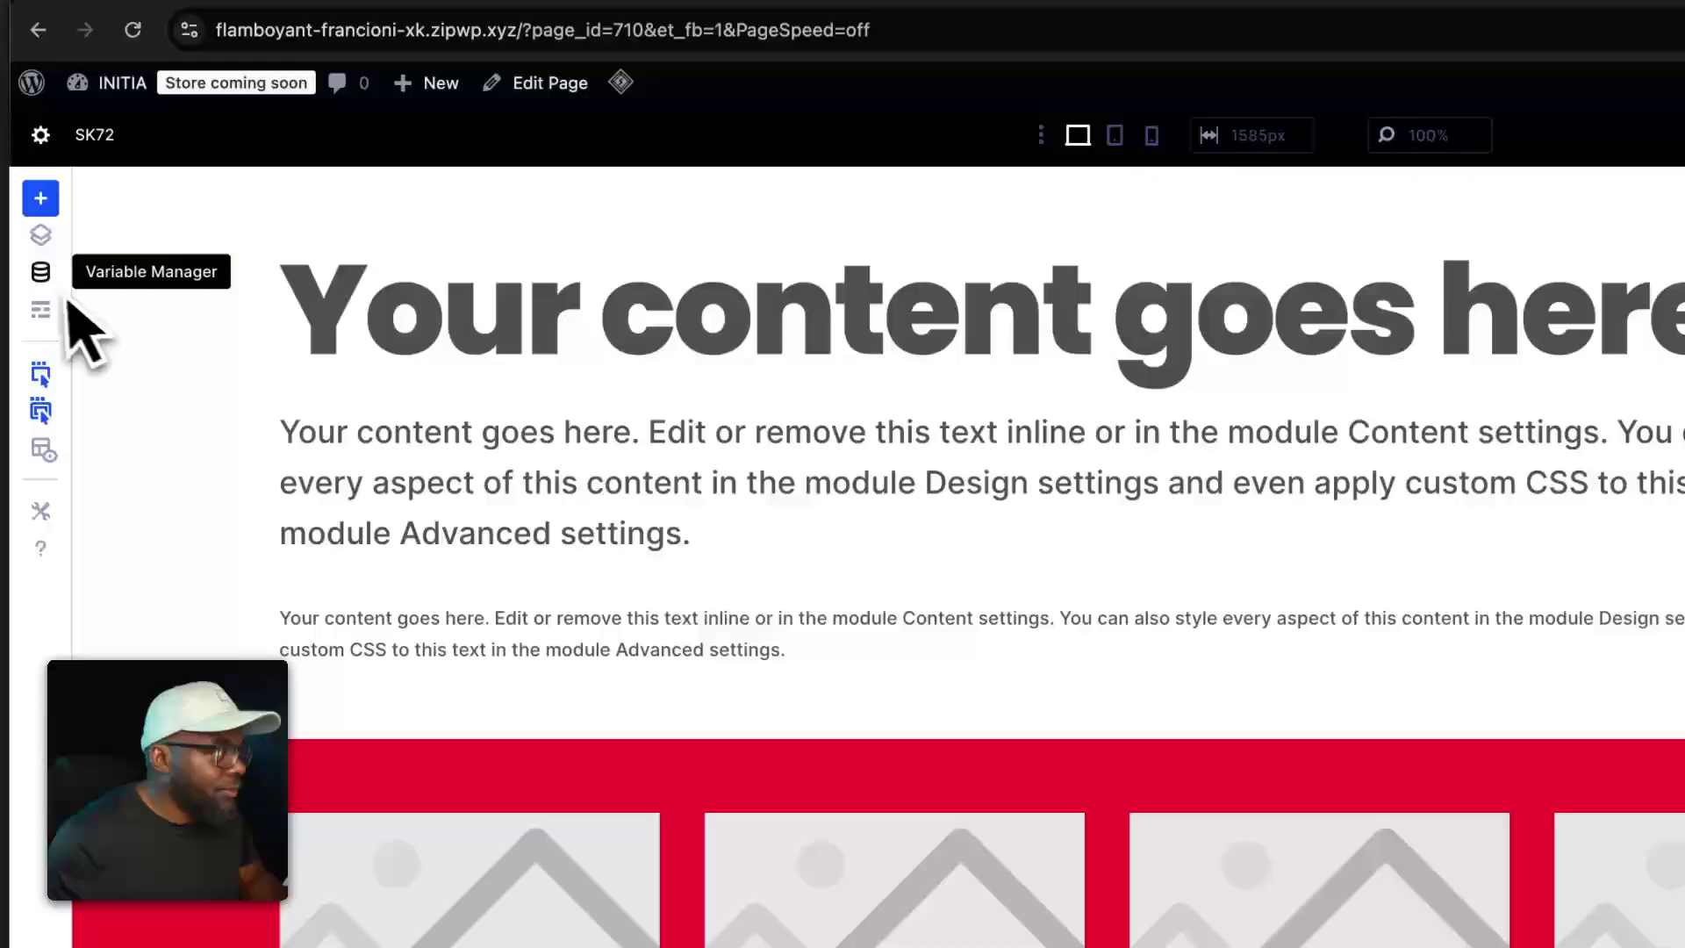
left_click(44, 273)
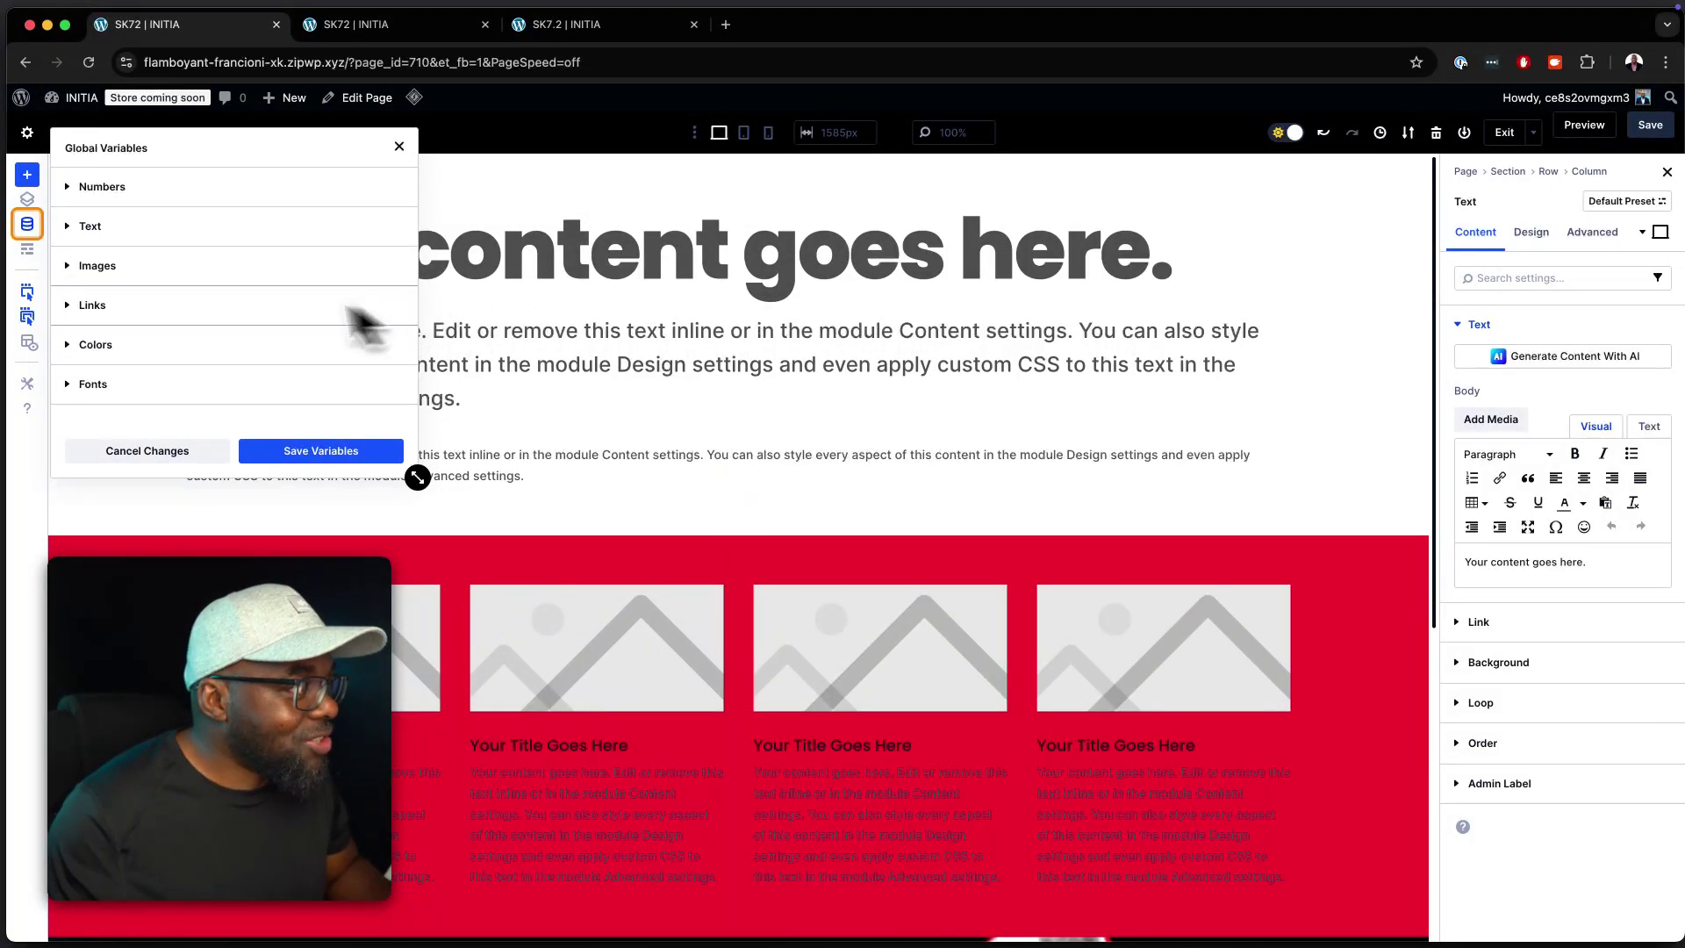
left_click(399, 147)
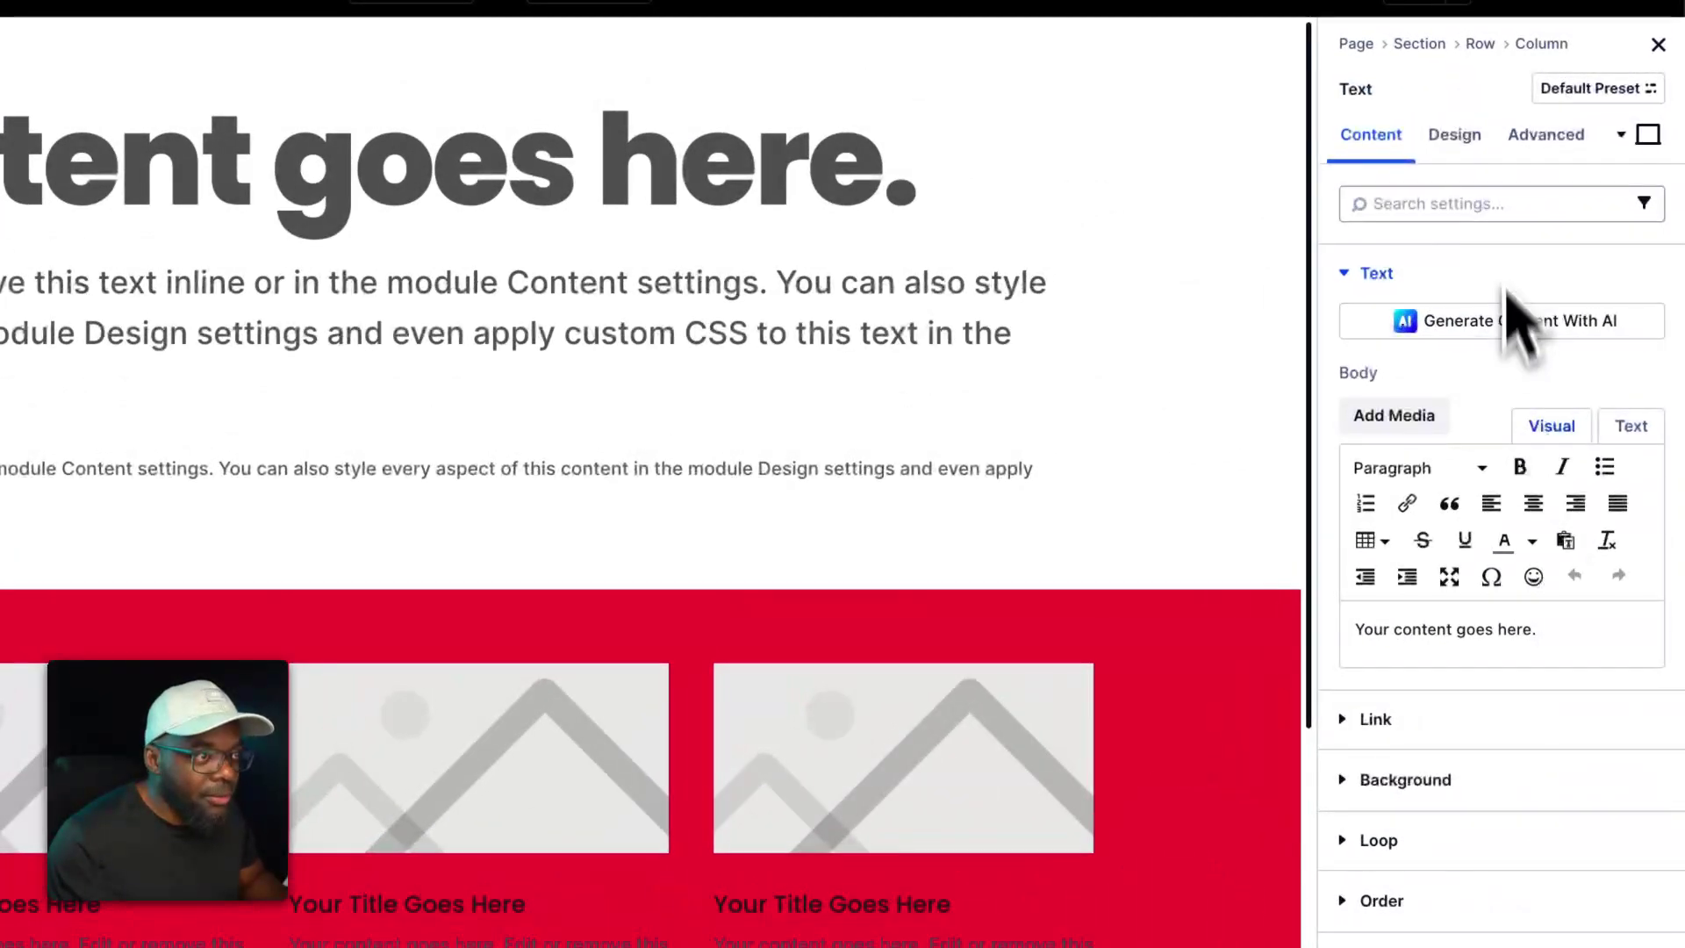
left_click(1487, 143)
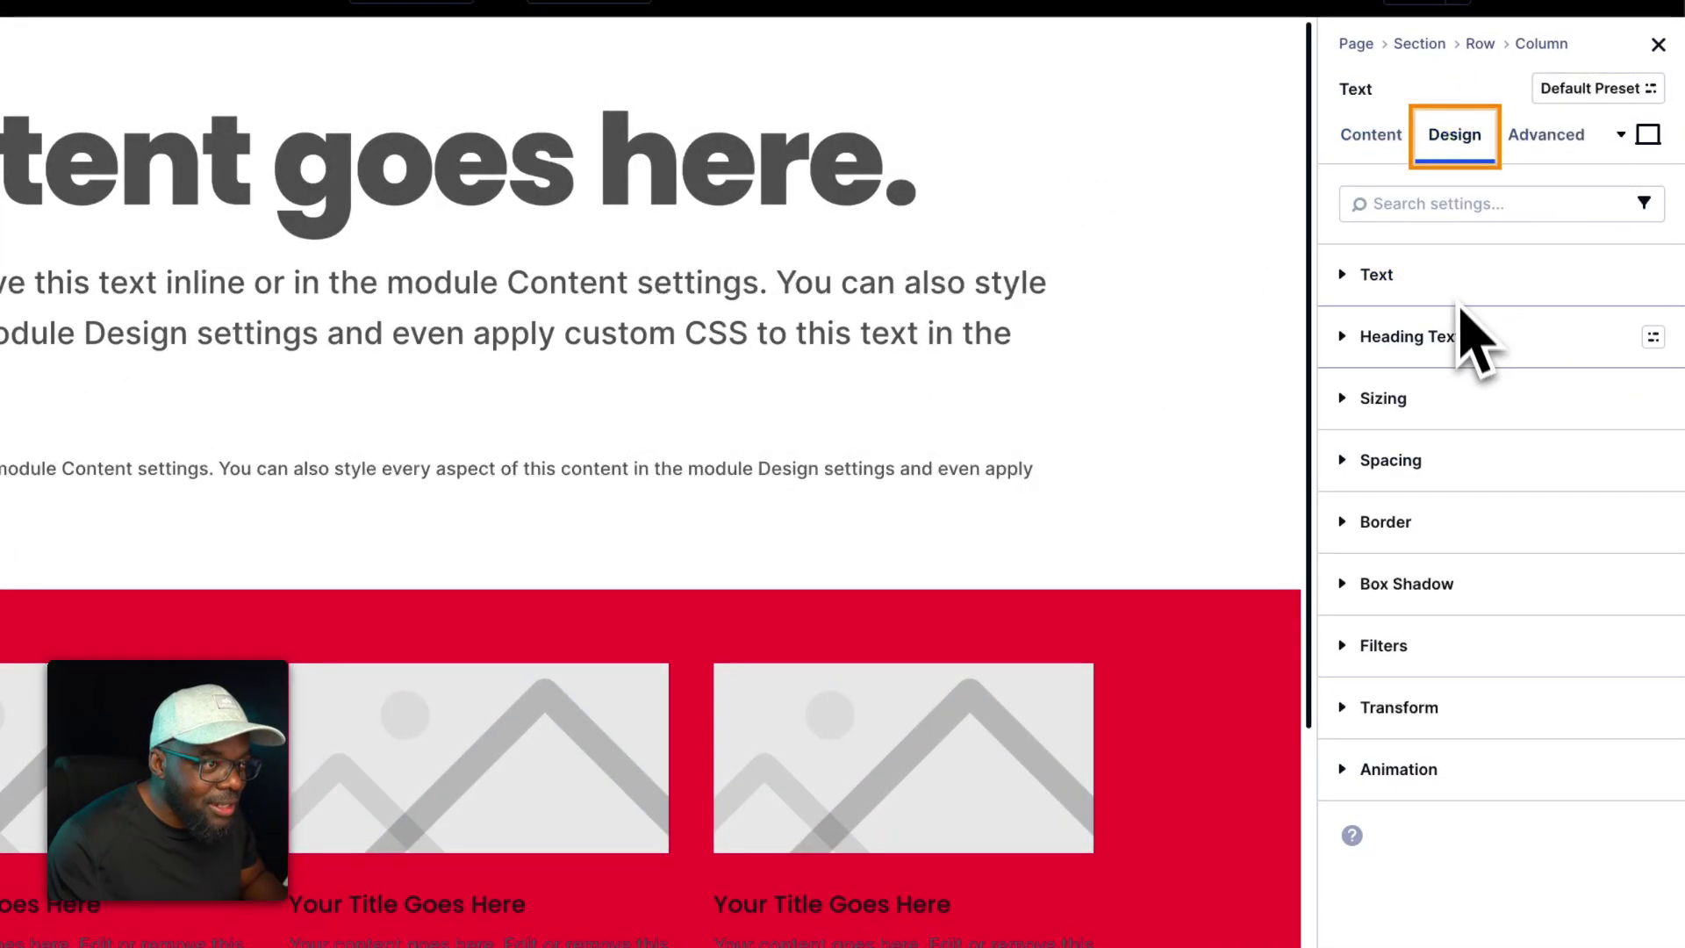
left_click(1431, 278)
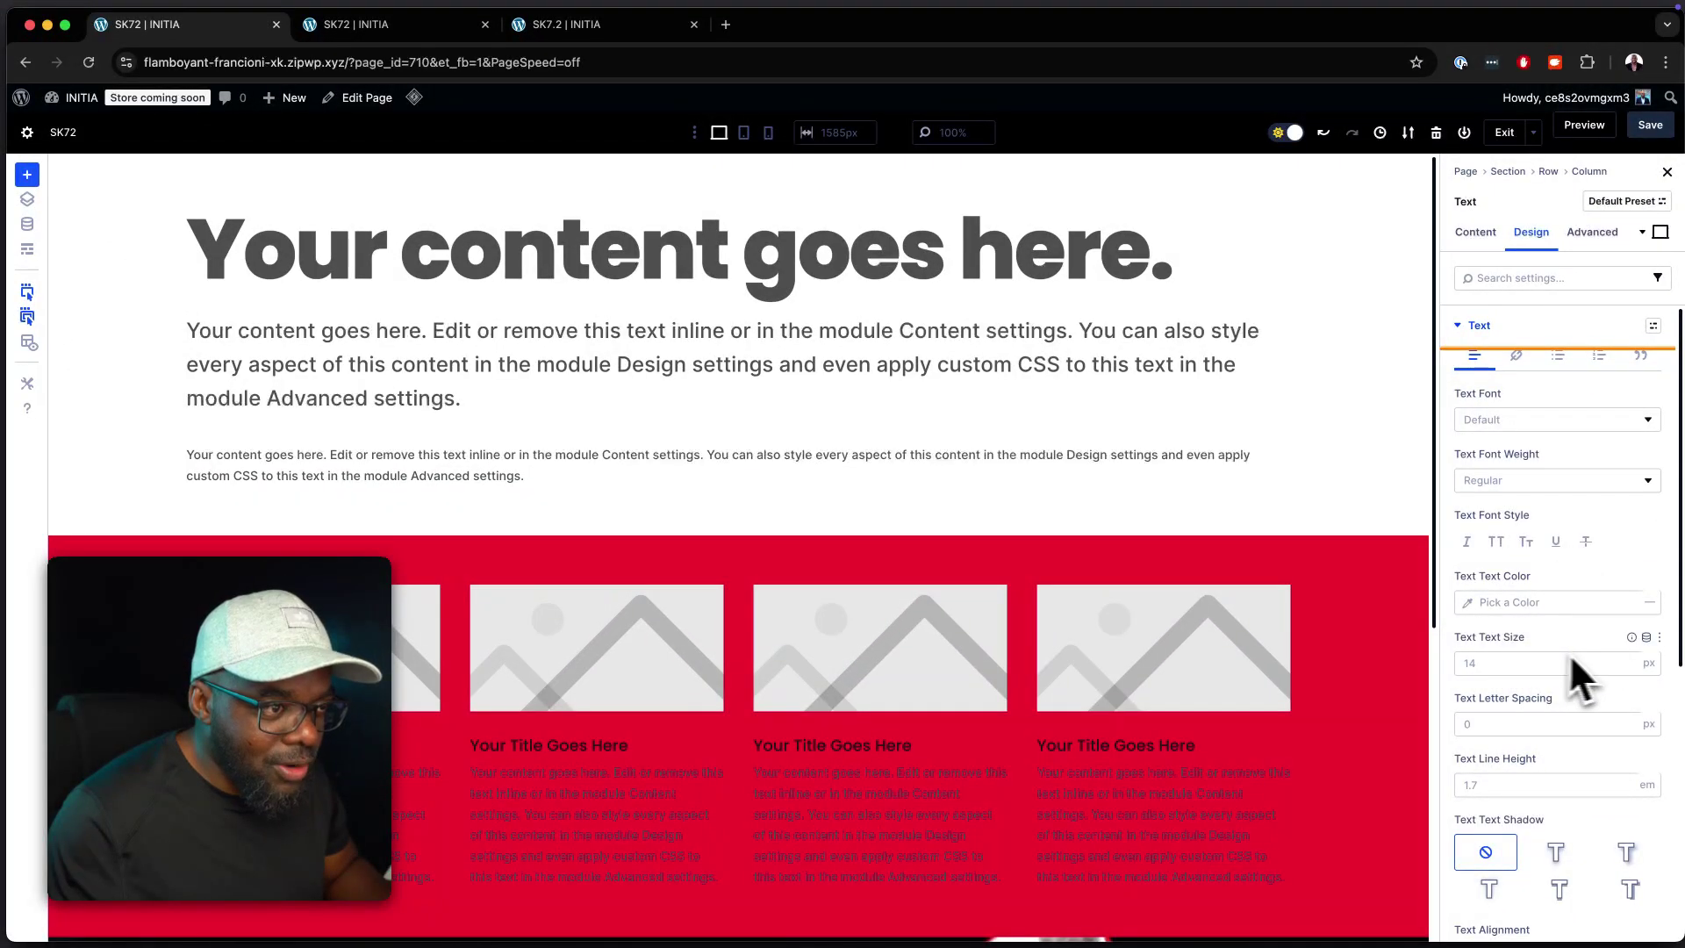
left_click(1646, 637)
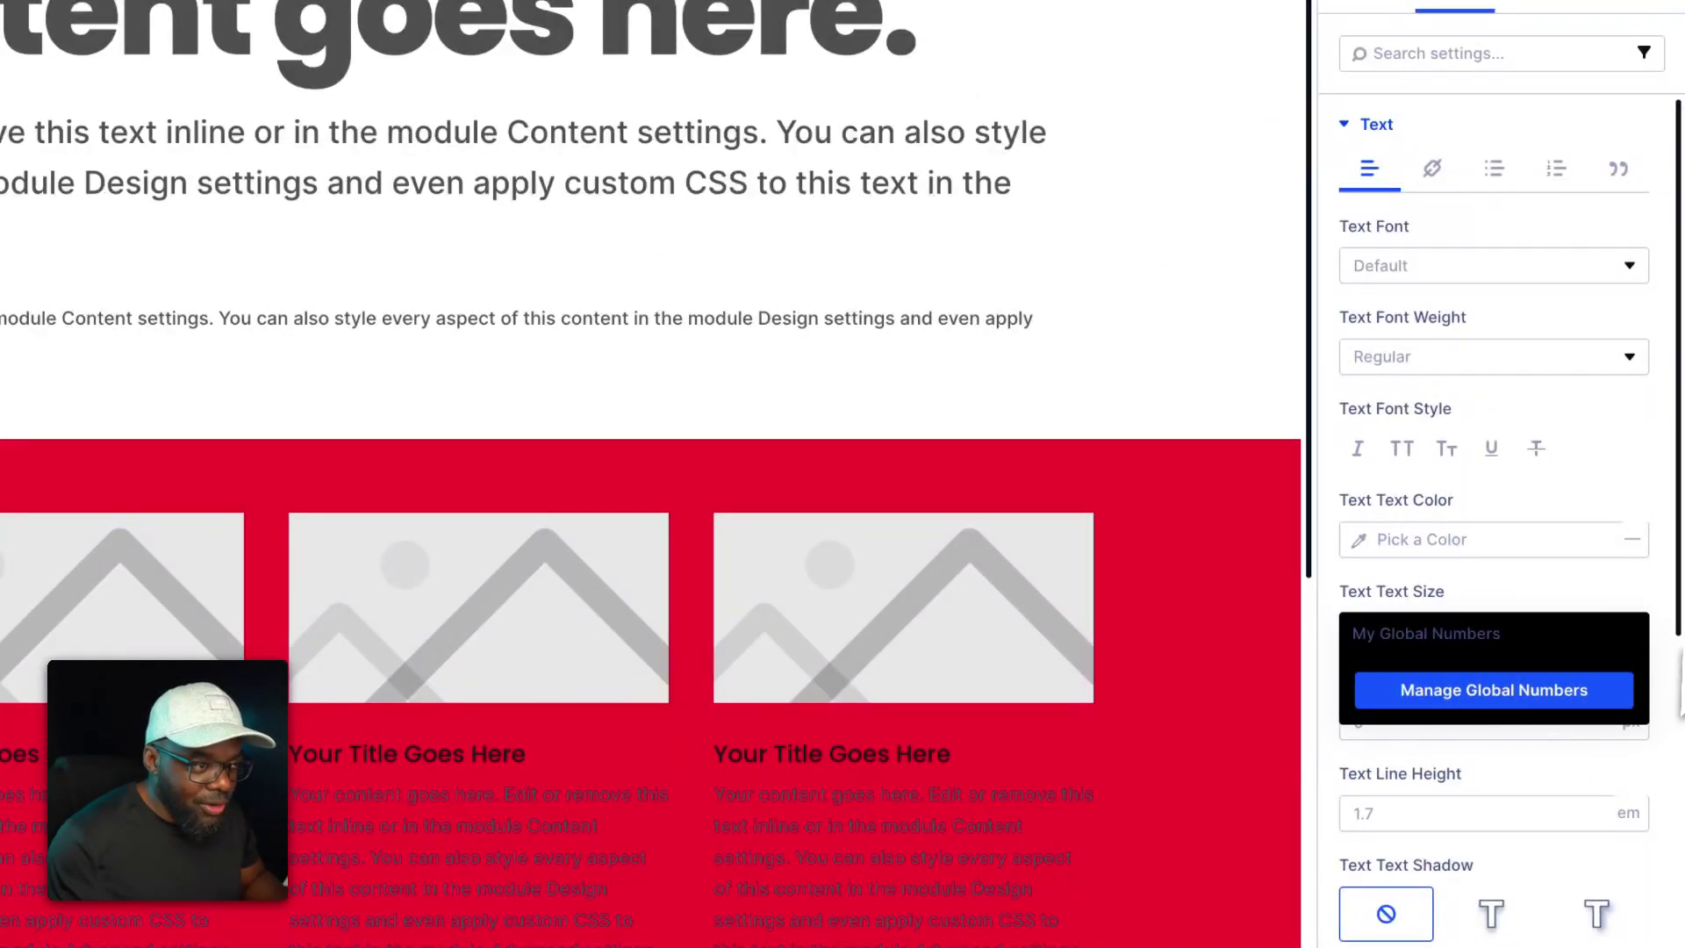
left_click(1239, 391)
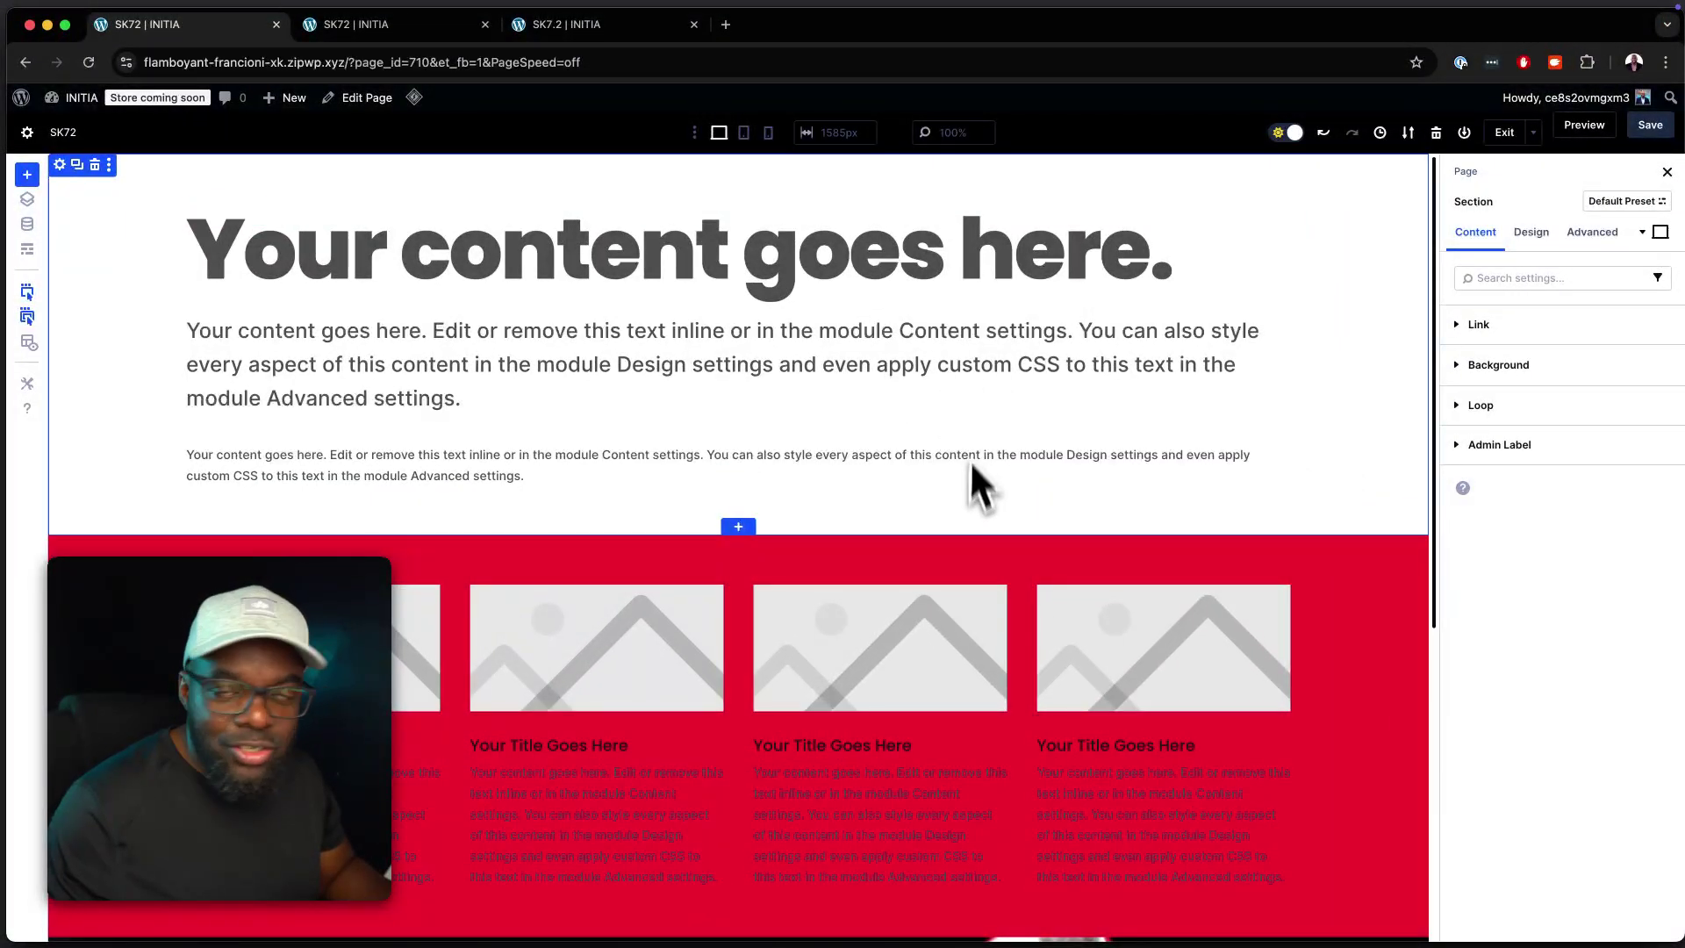
Step: Reopen the big heading's Text module and check its sk-heading-8xl font-800 classes
scroll(982, 545, "down", 3)
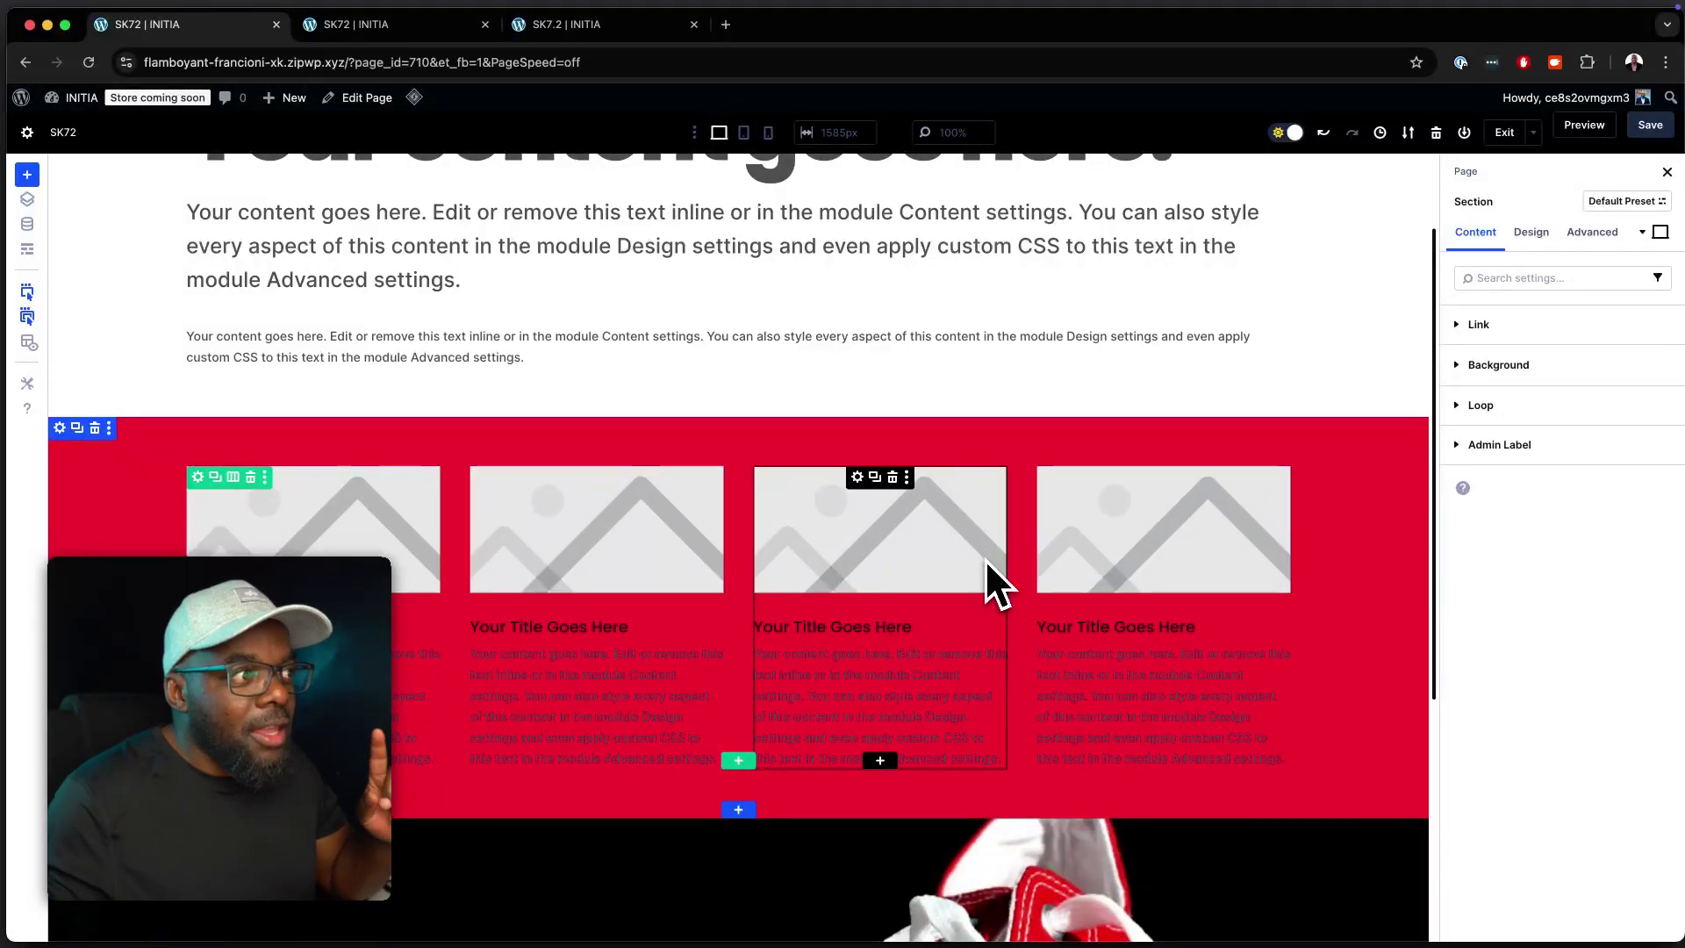
scroll(993, 471, "up", 2)
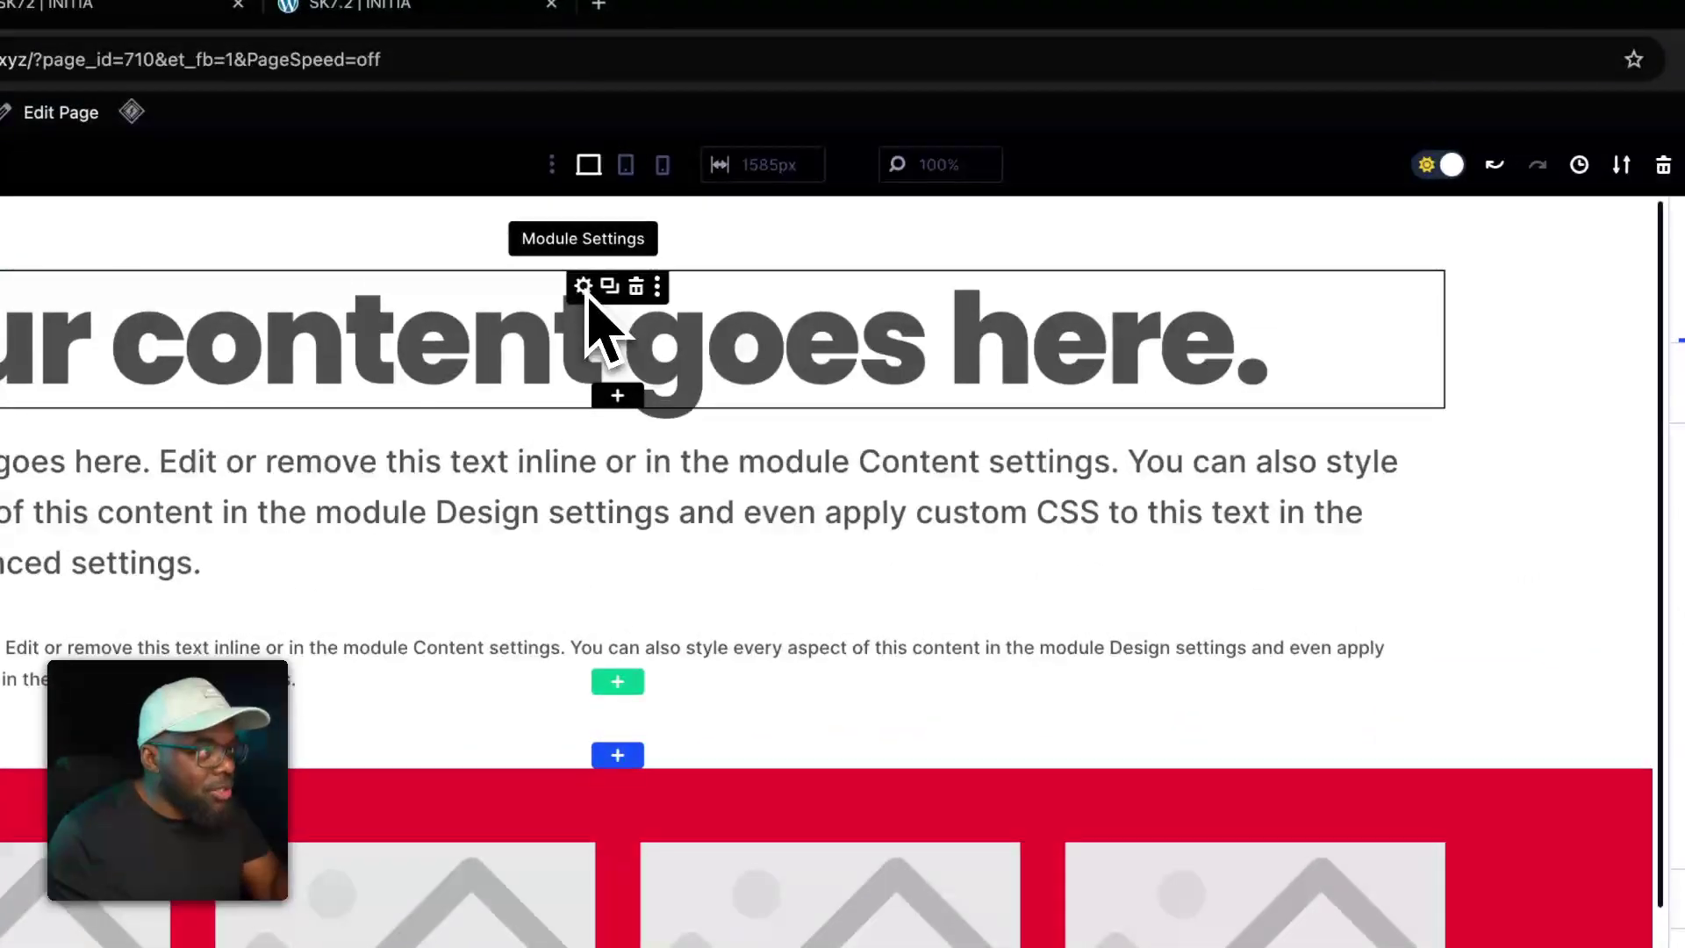
left_click(628, 263)
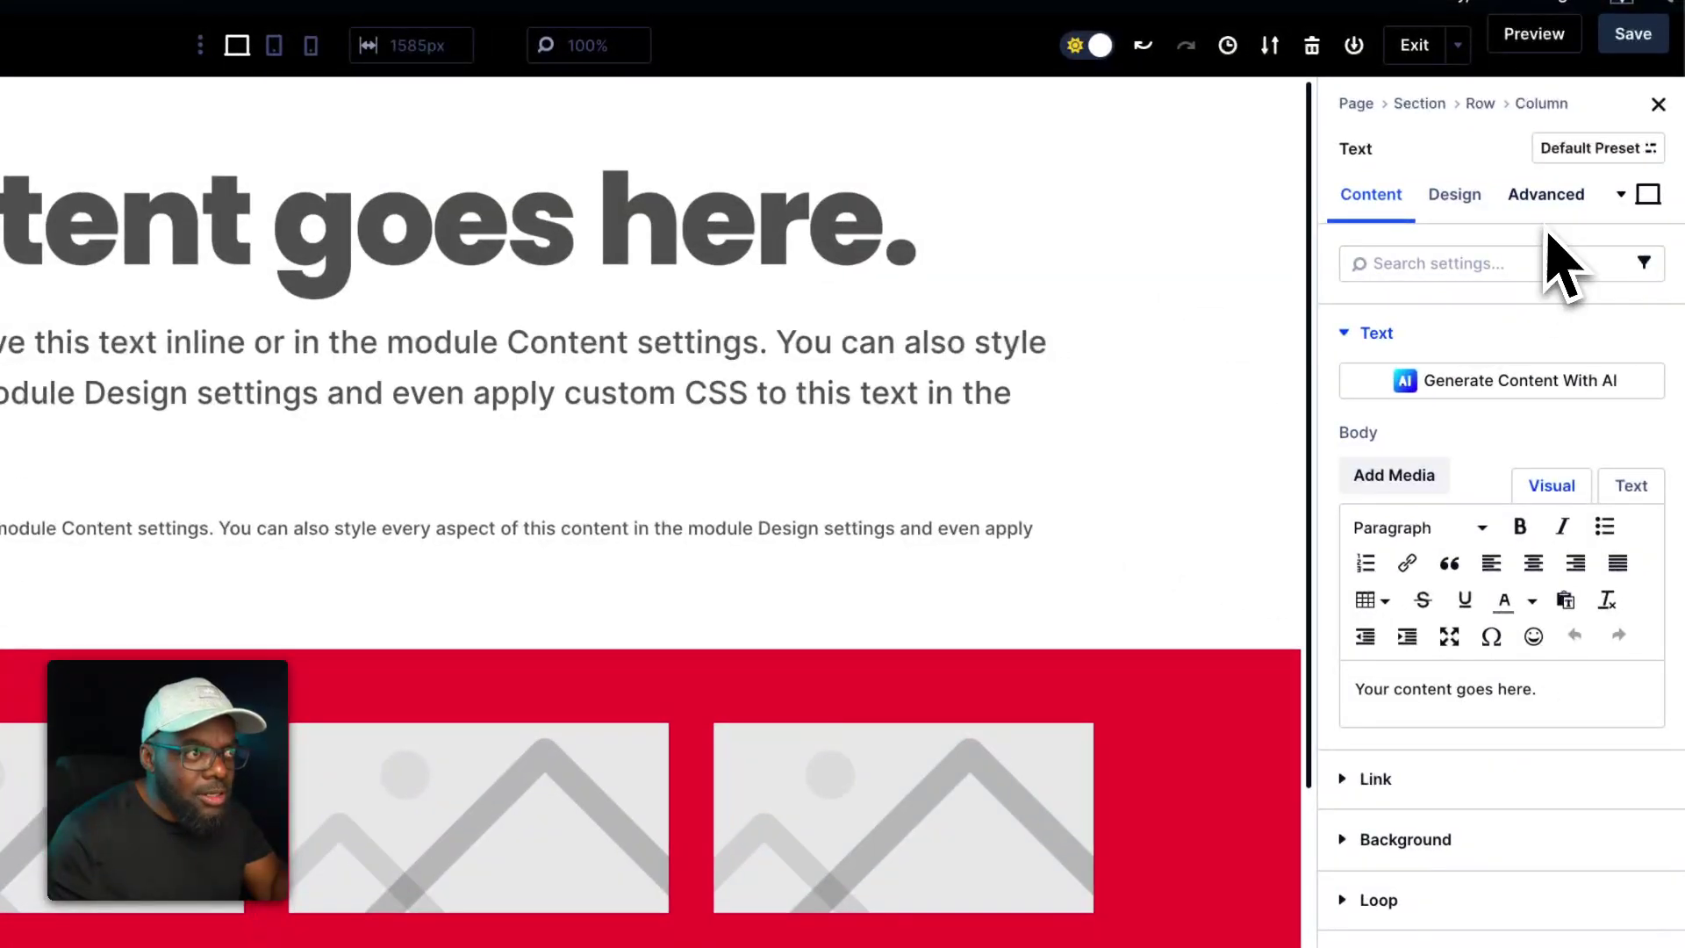
left_click(1547, 197)
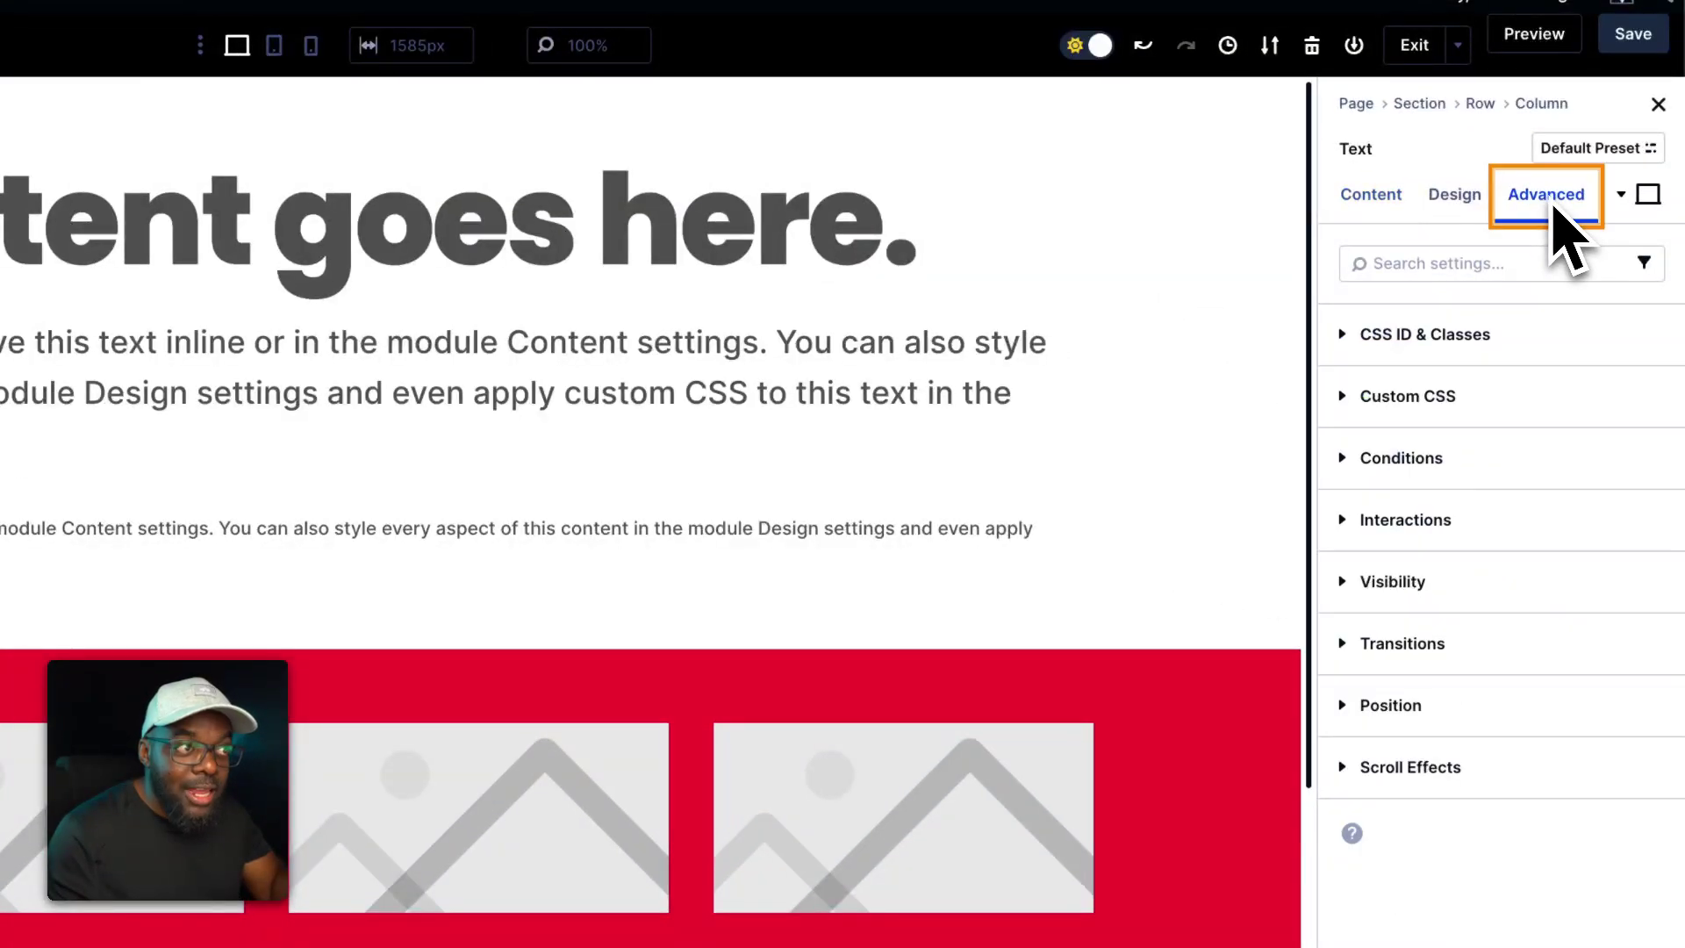
left_click(1531, 335)
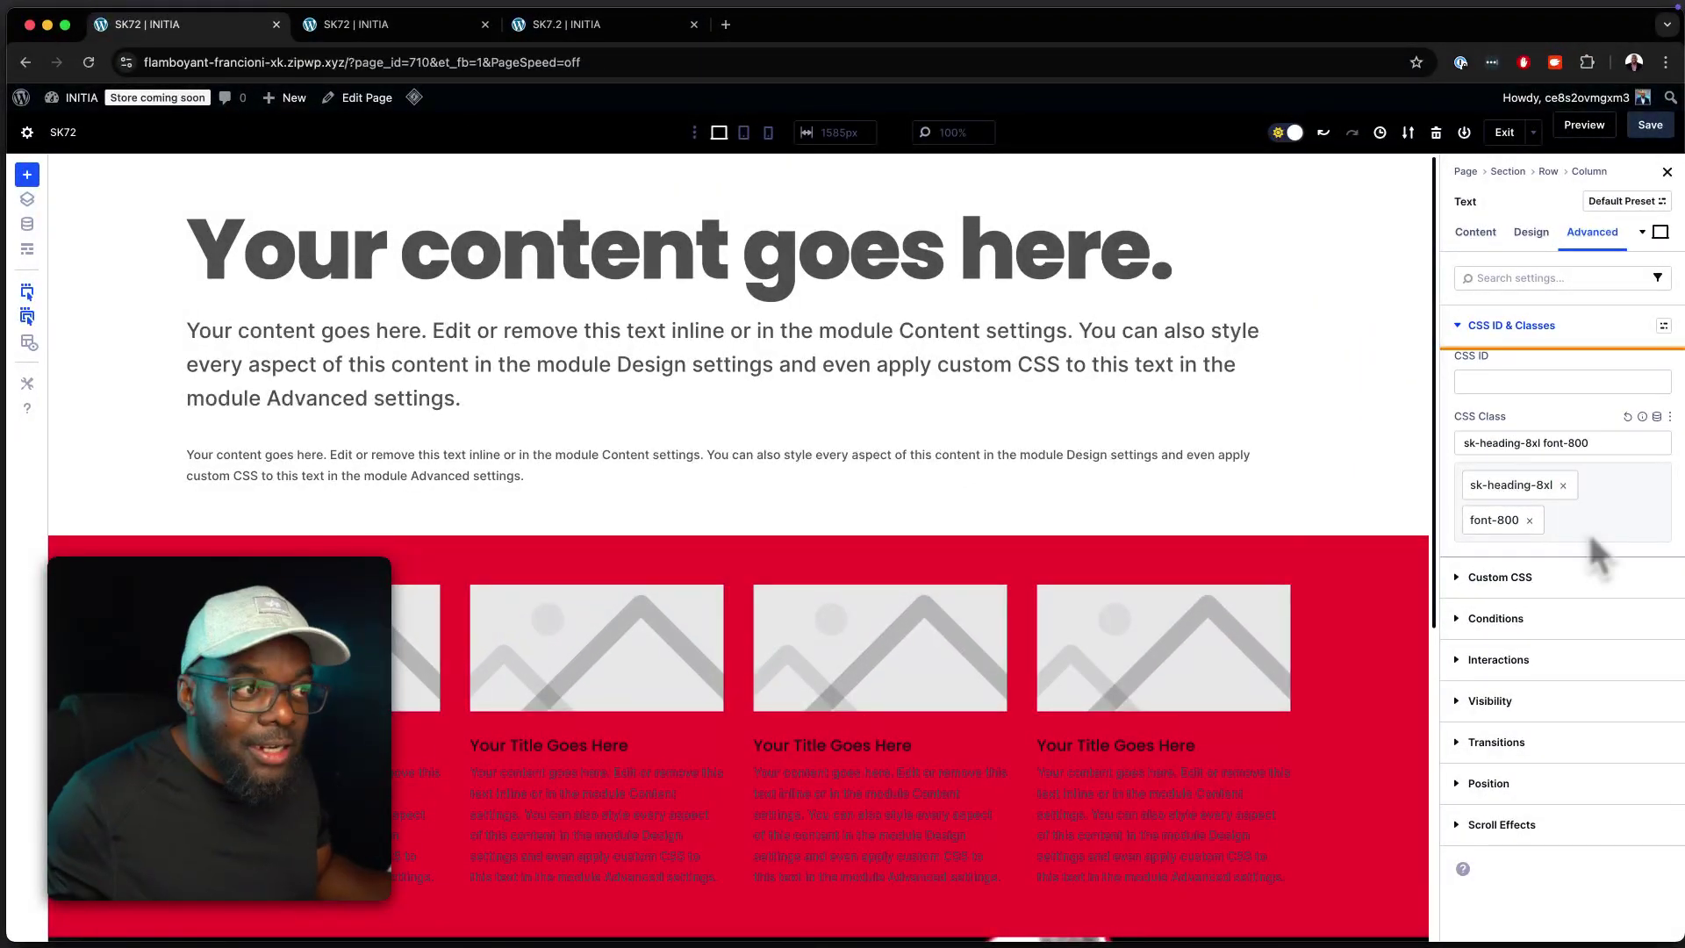
Step: Expand the heading module's Design Text font and size settings
left_click(1537, 232)
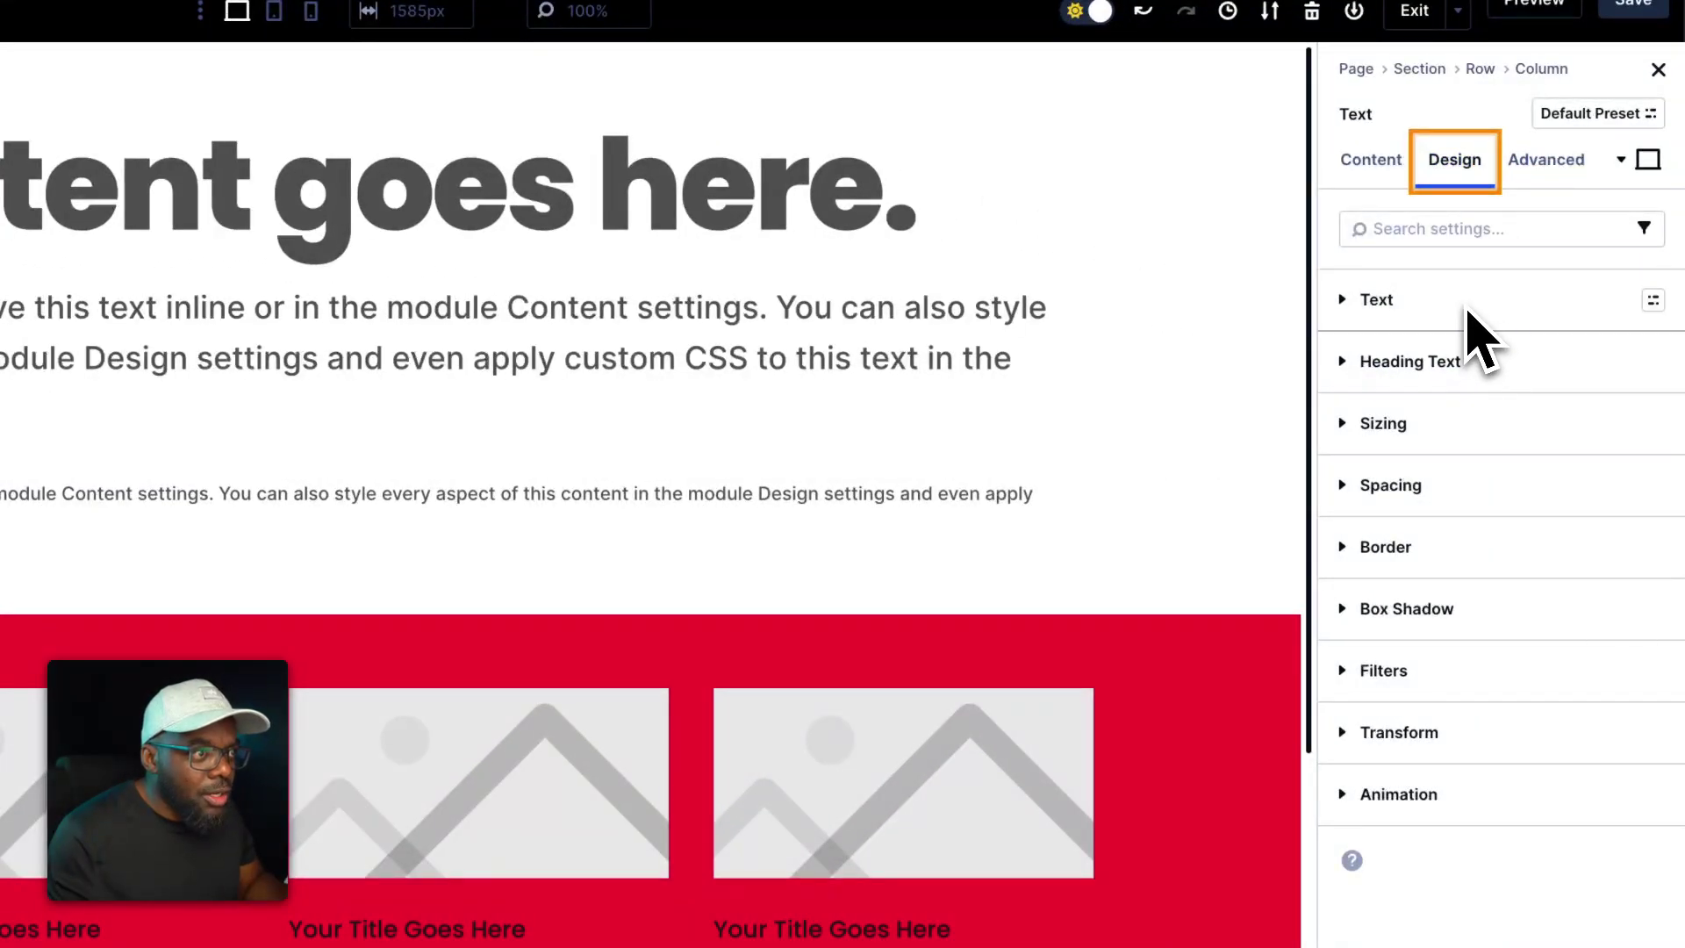
left_click(1468, 309)
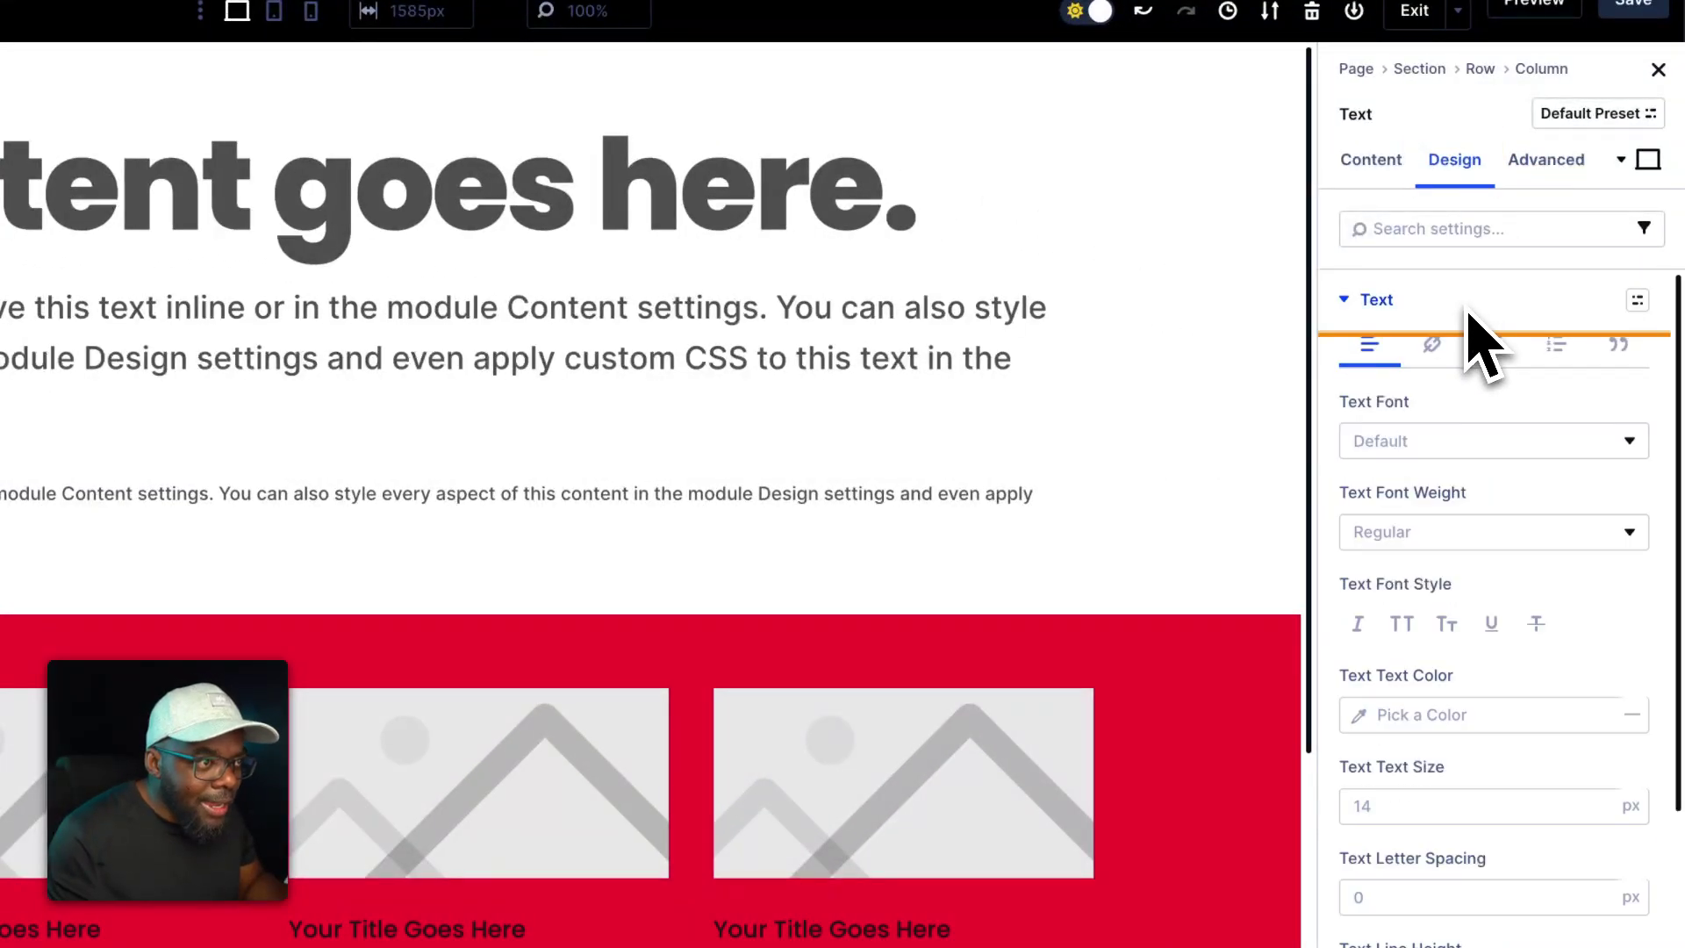
scroll(1480, 702, "down", 3)
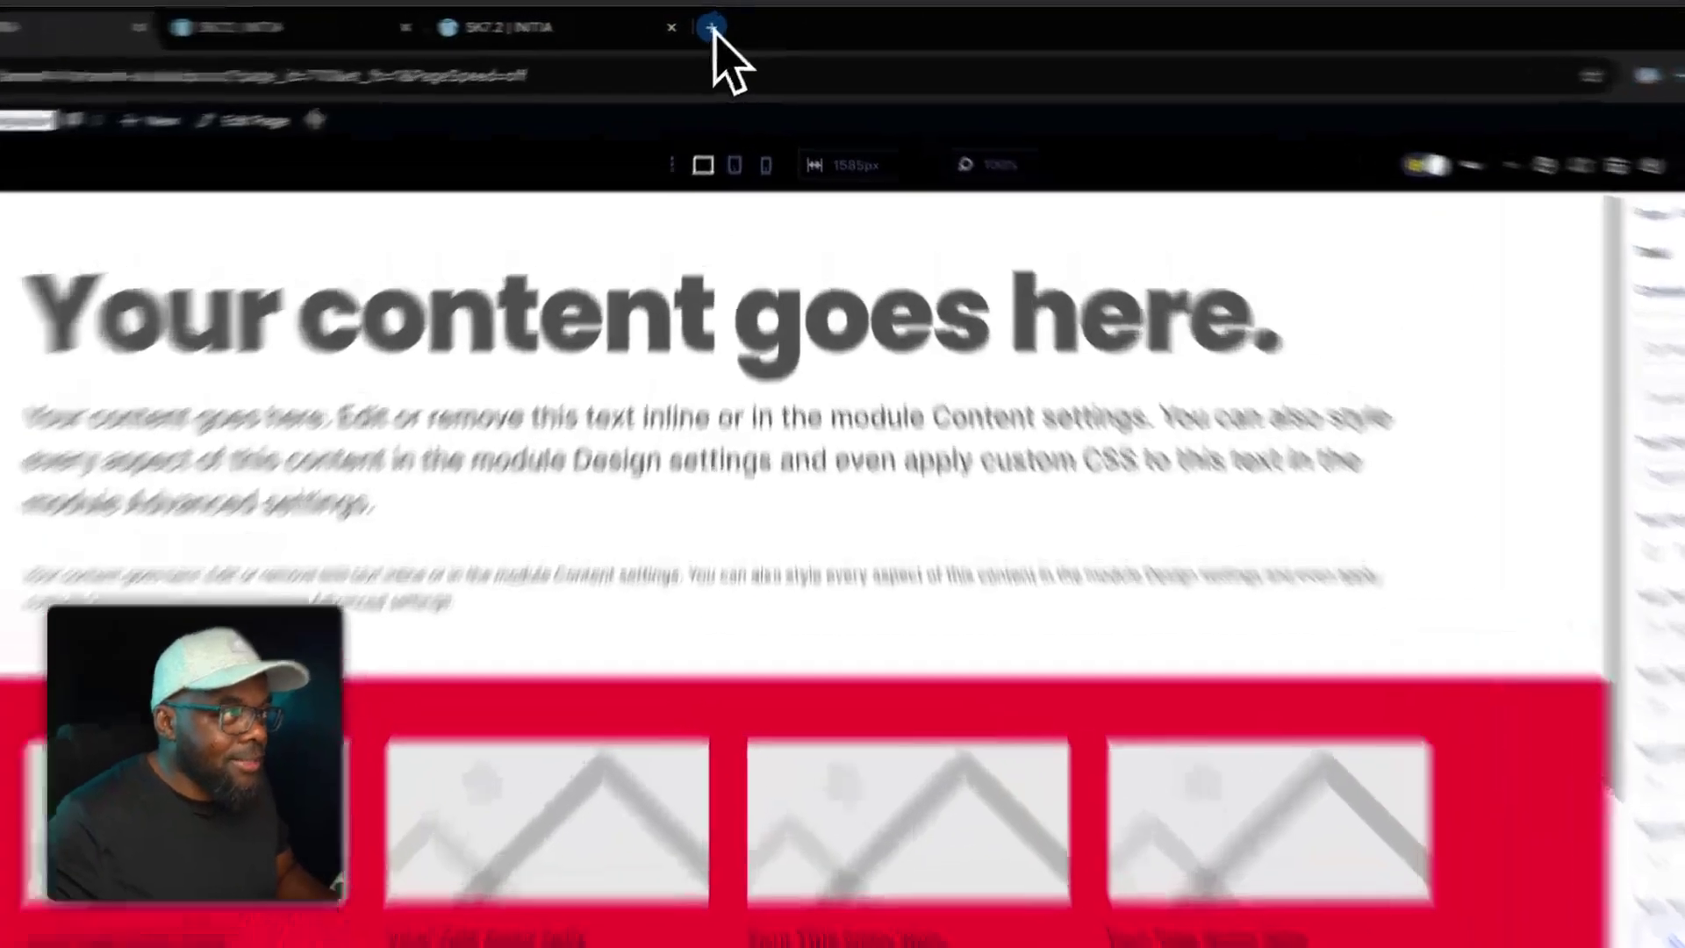
Step: Load sitekrafter.com in a new tab and jump to its pricing plans ($97 yearly, $297 lifetime)
left_click(727, 27)
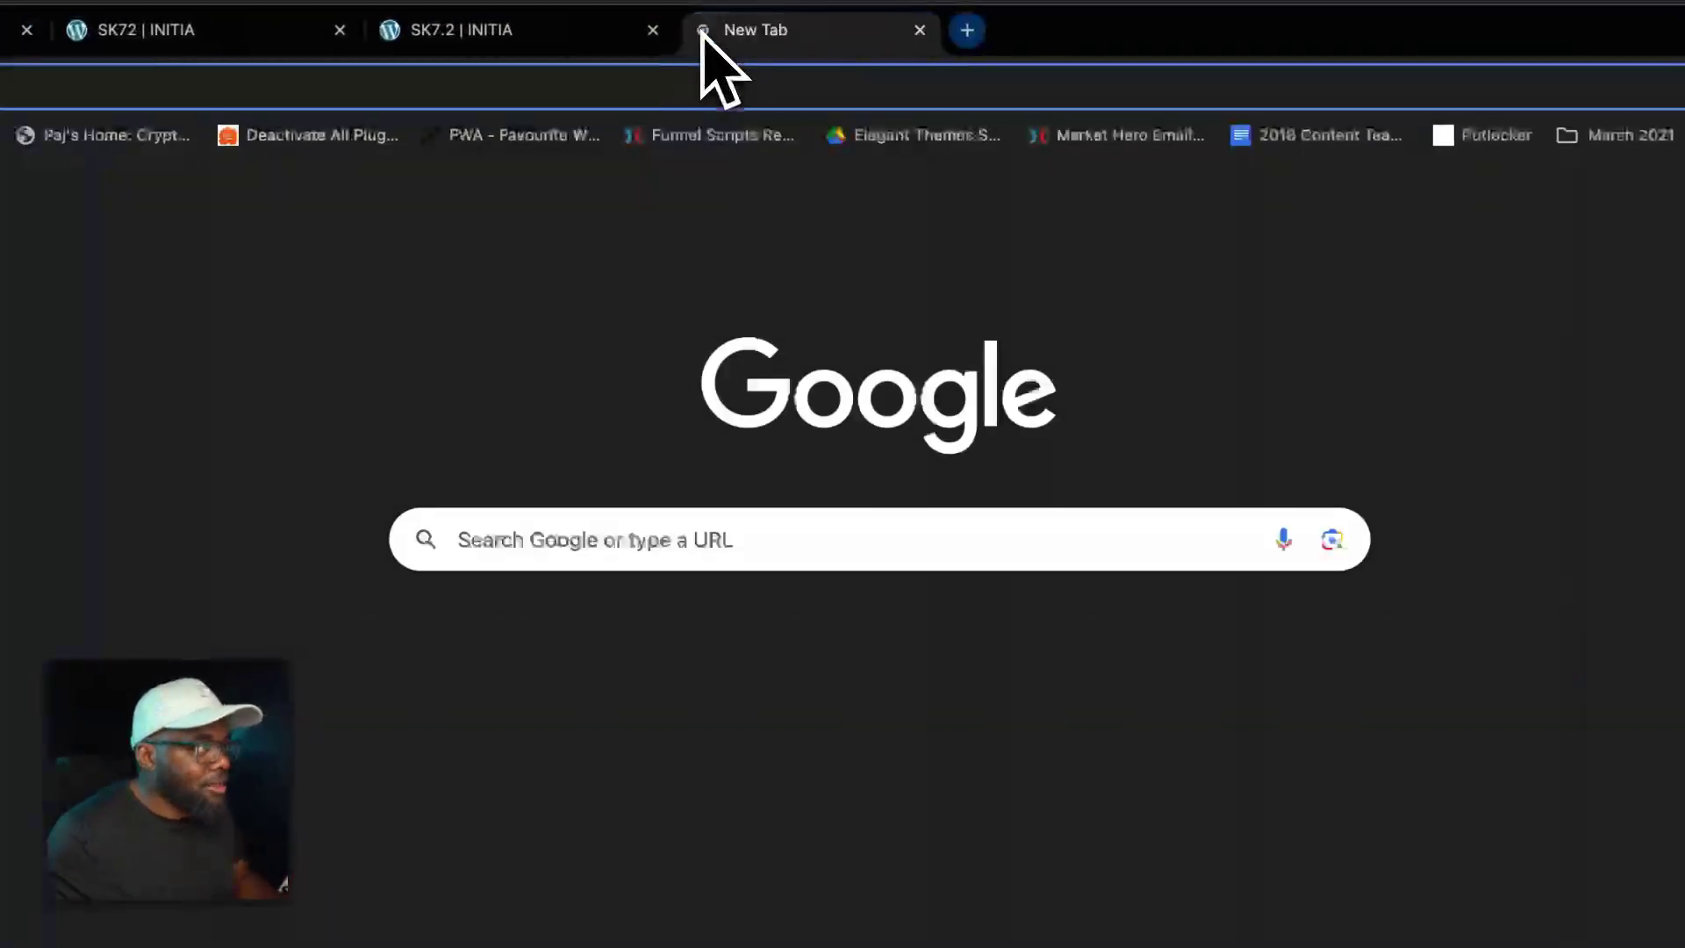
type("site")
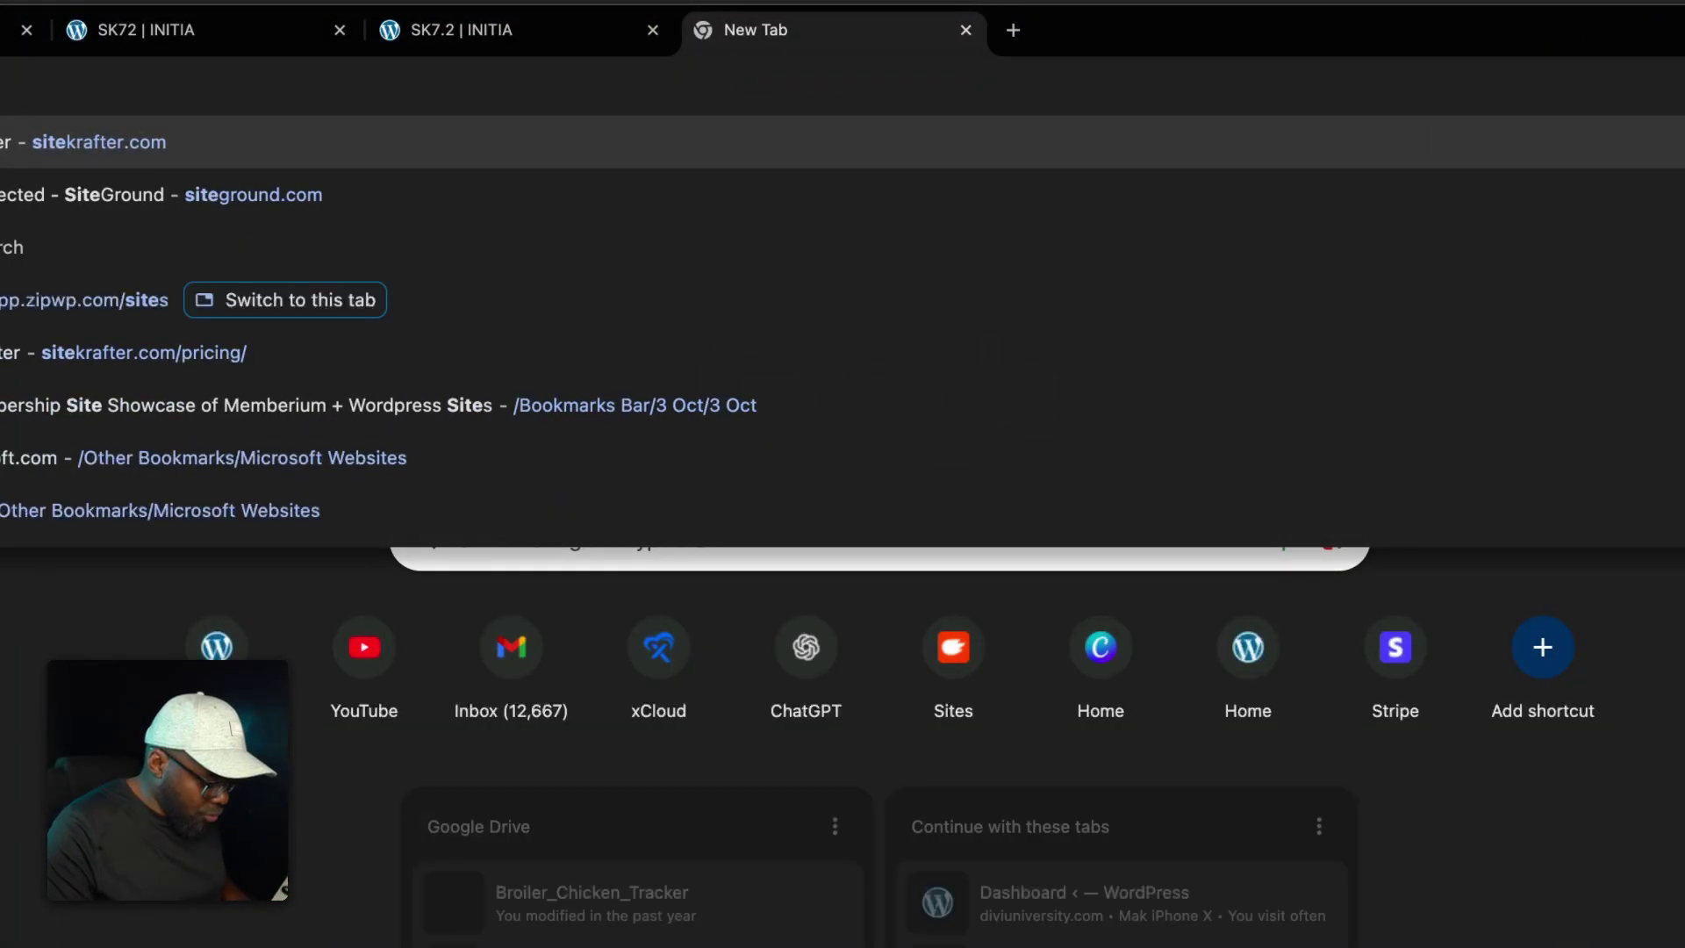
key("Return")
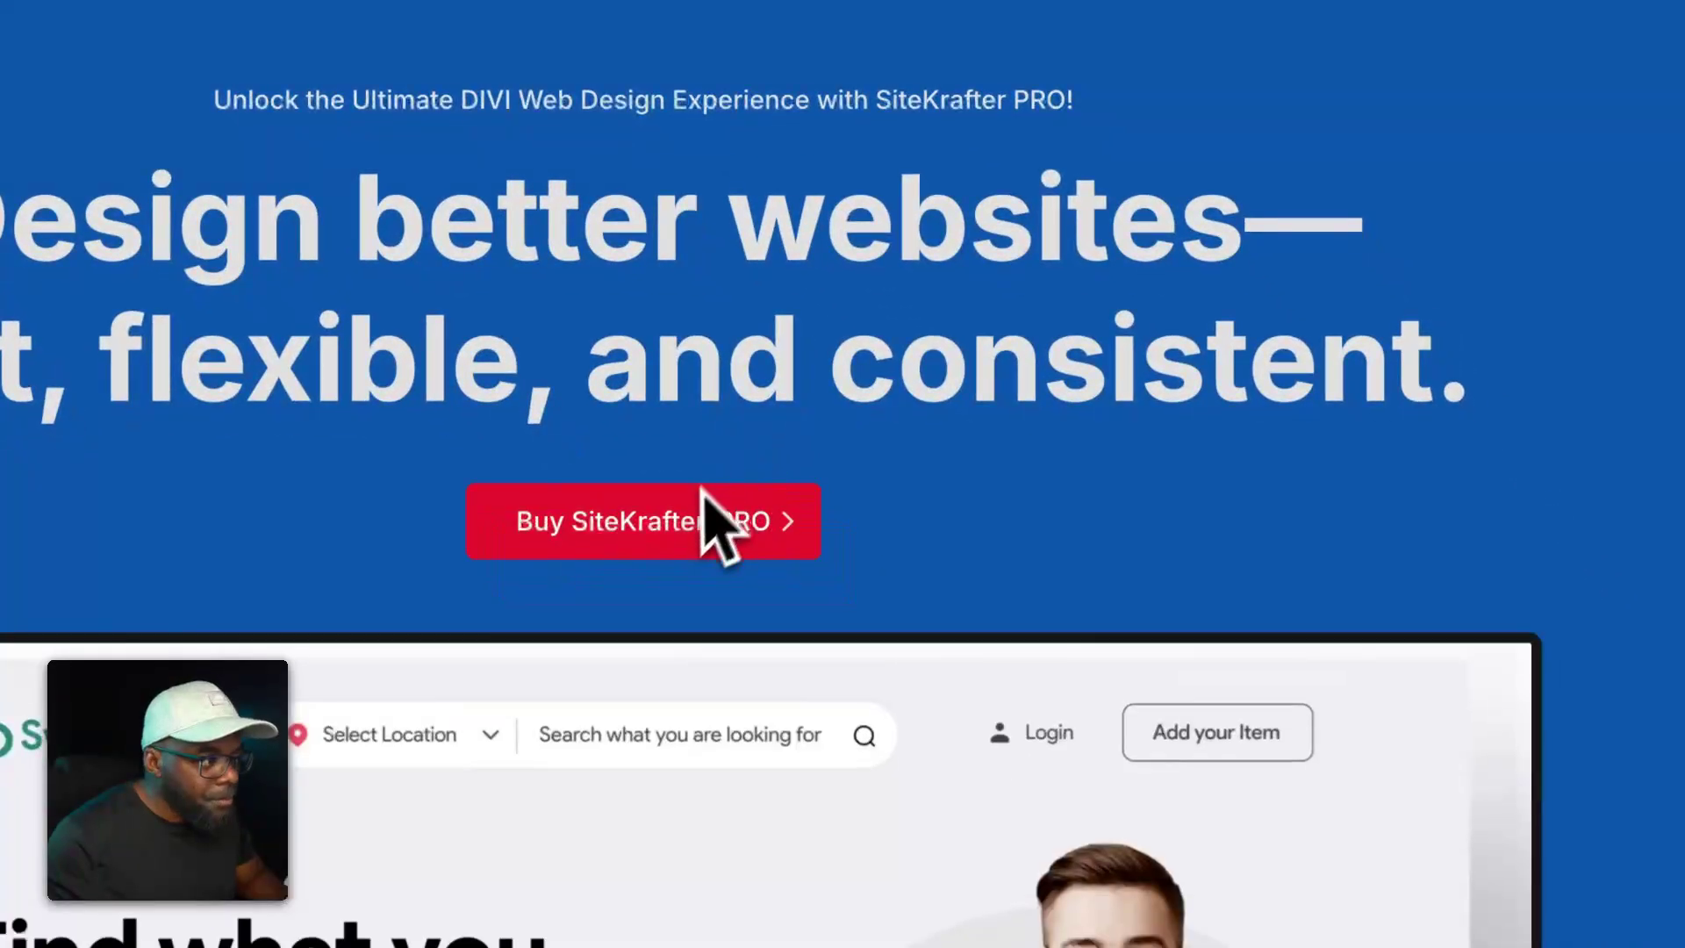
left_click(670, 538)
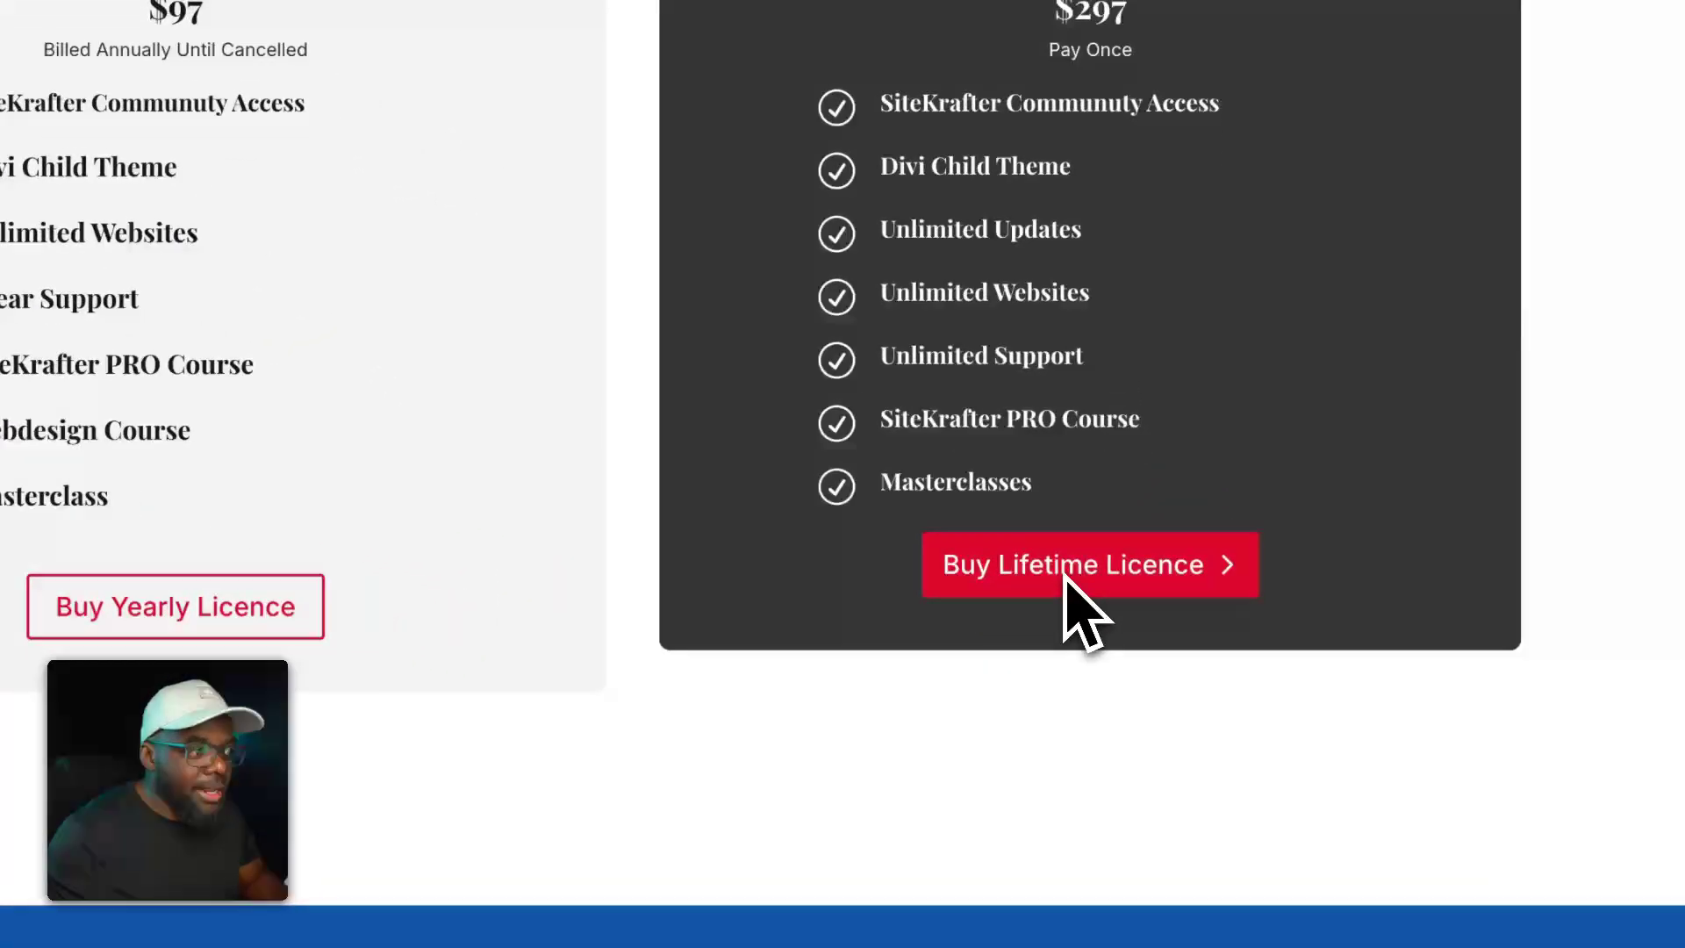
left_click(1066, 570)
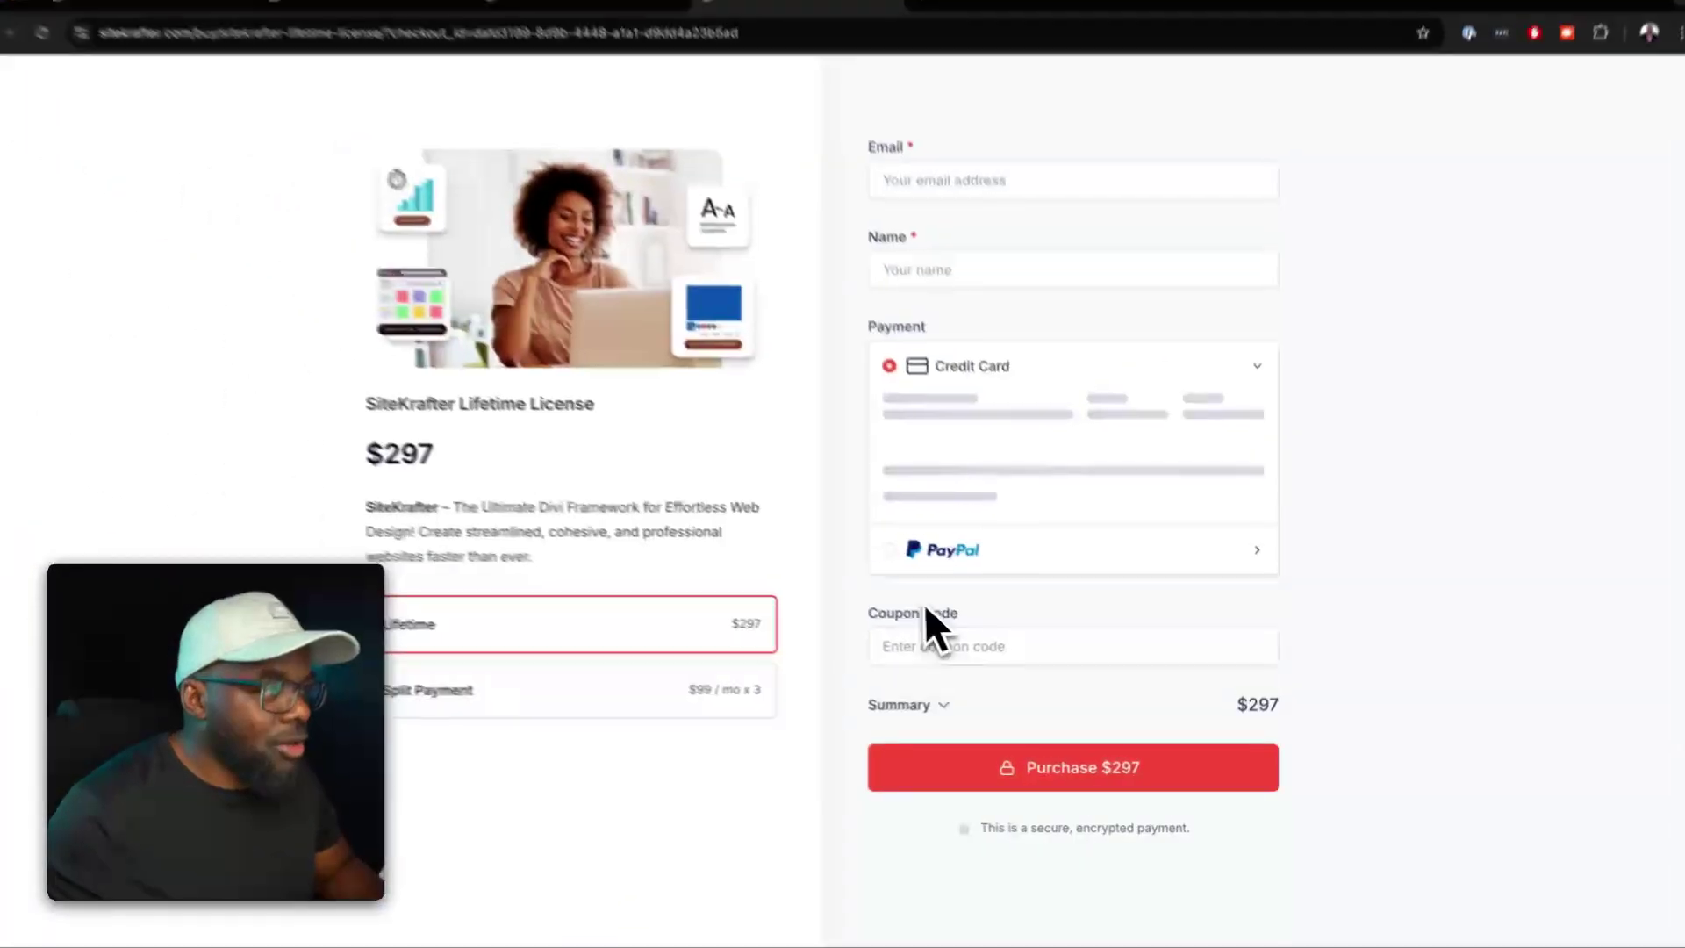
scroll(828, 596, "down", 3)
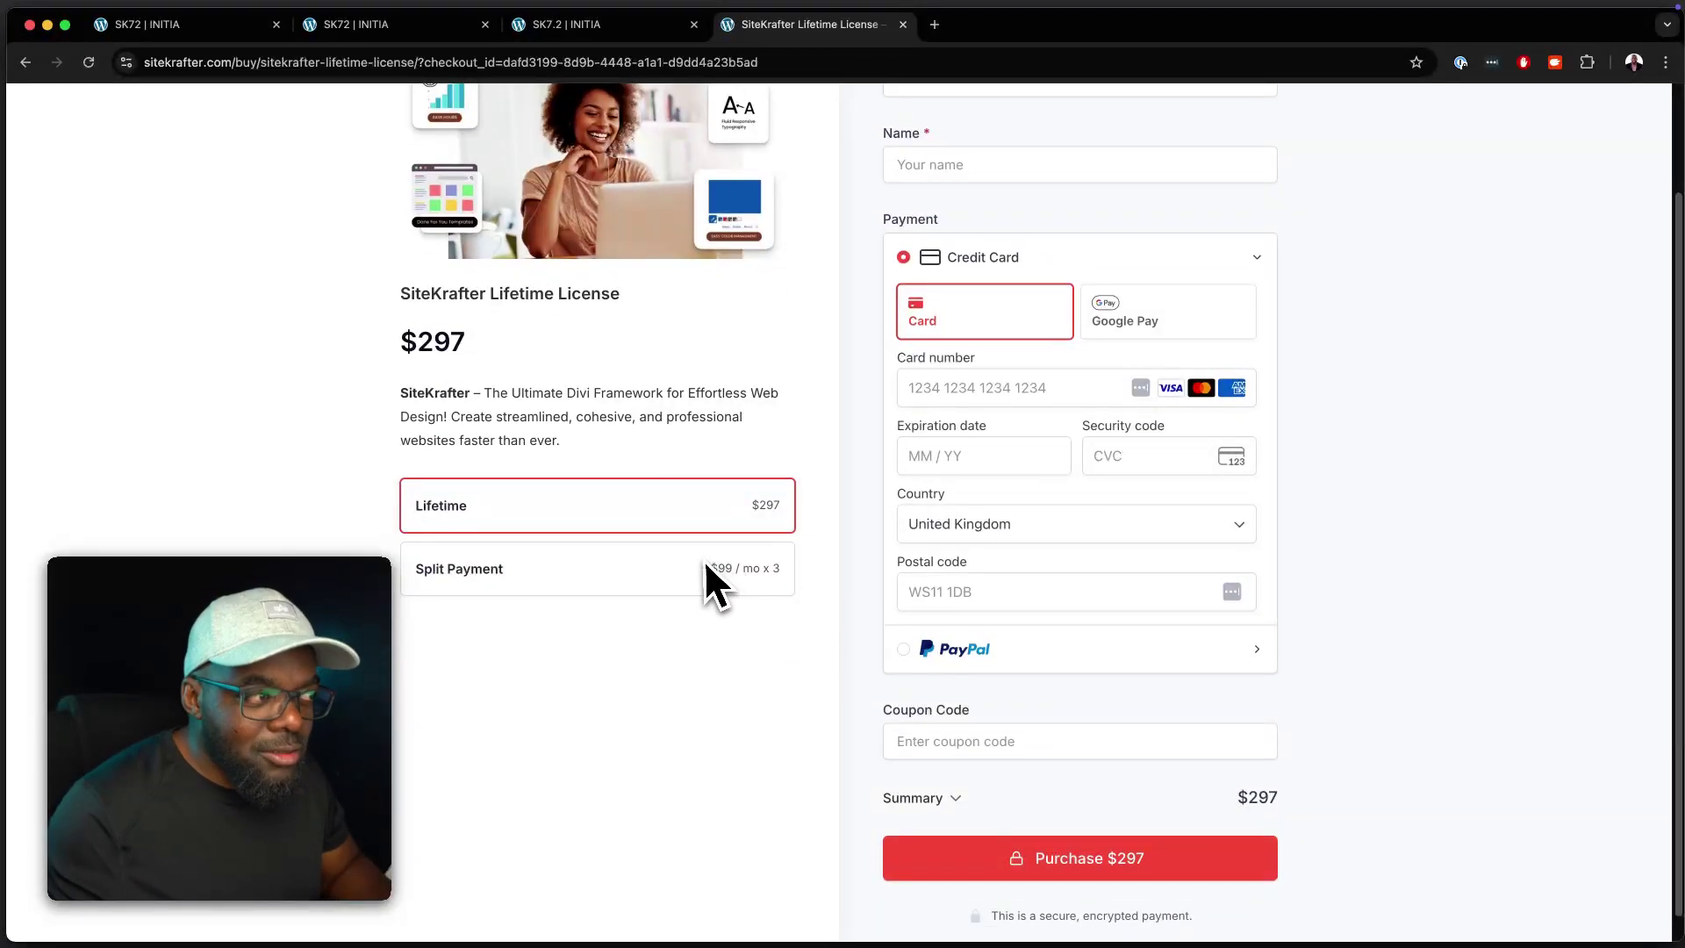
left_click(641, 579)
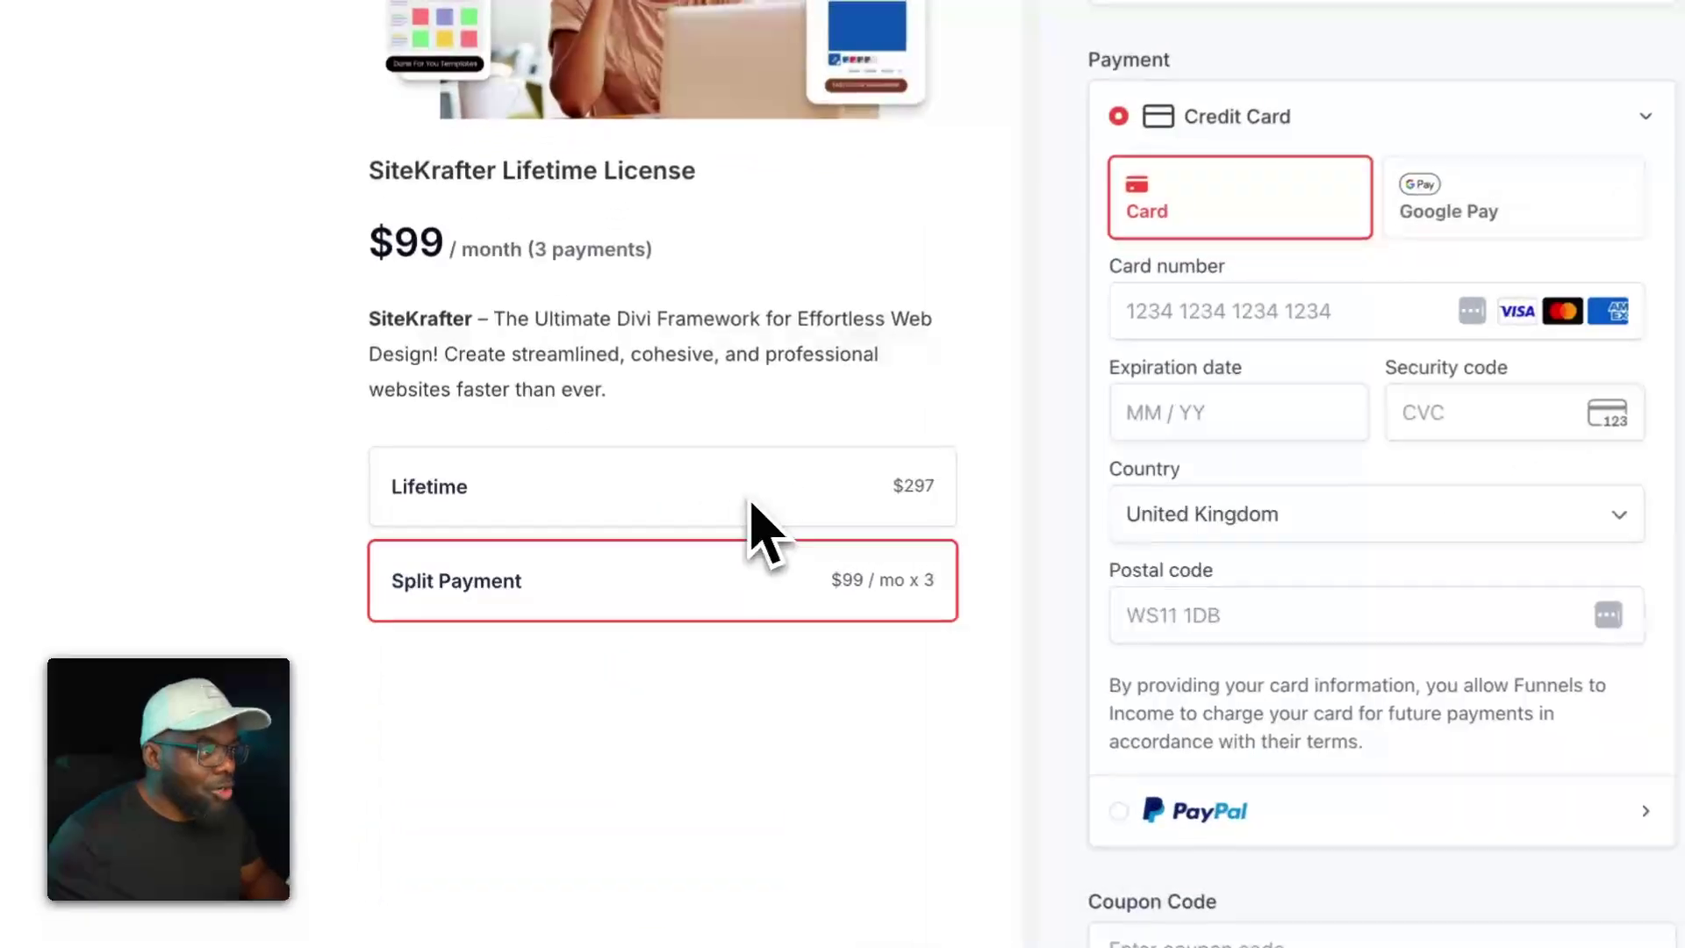
left_click(752, 503)
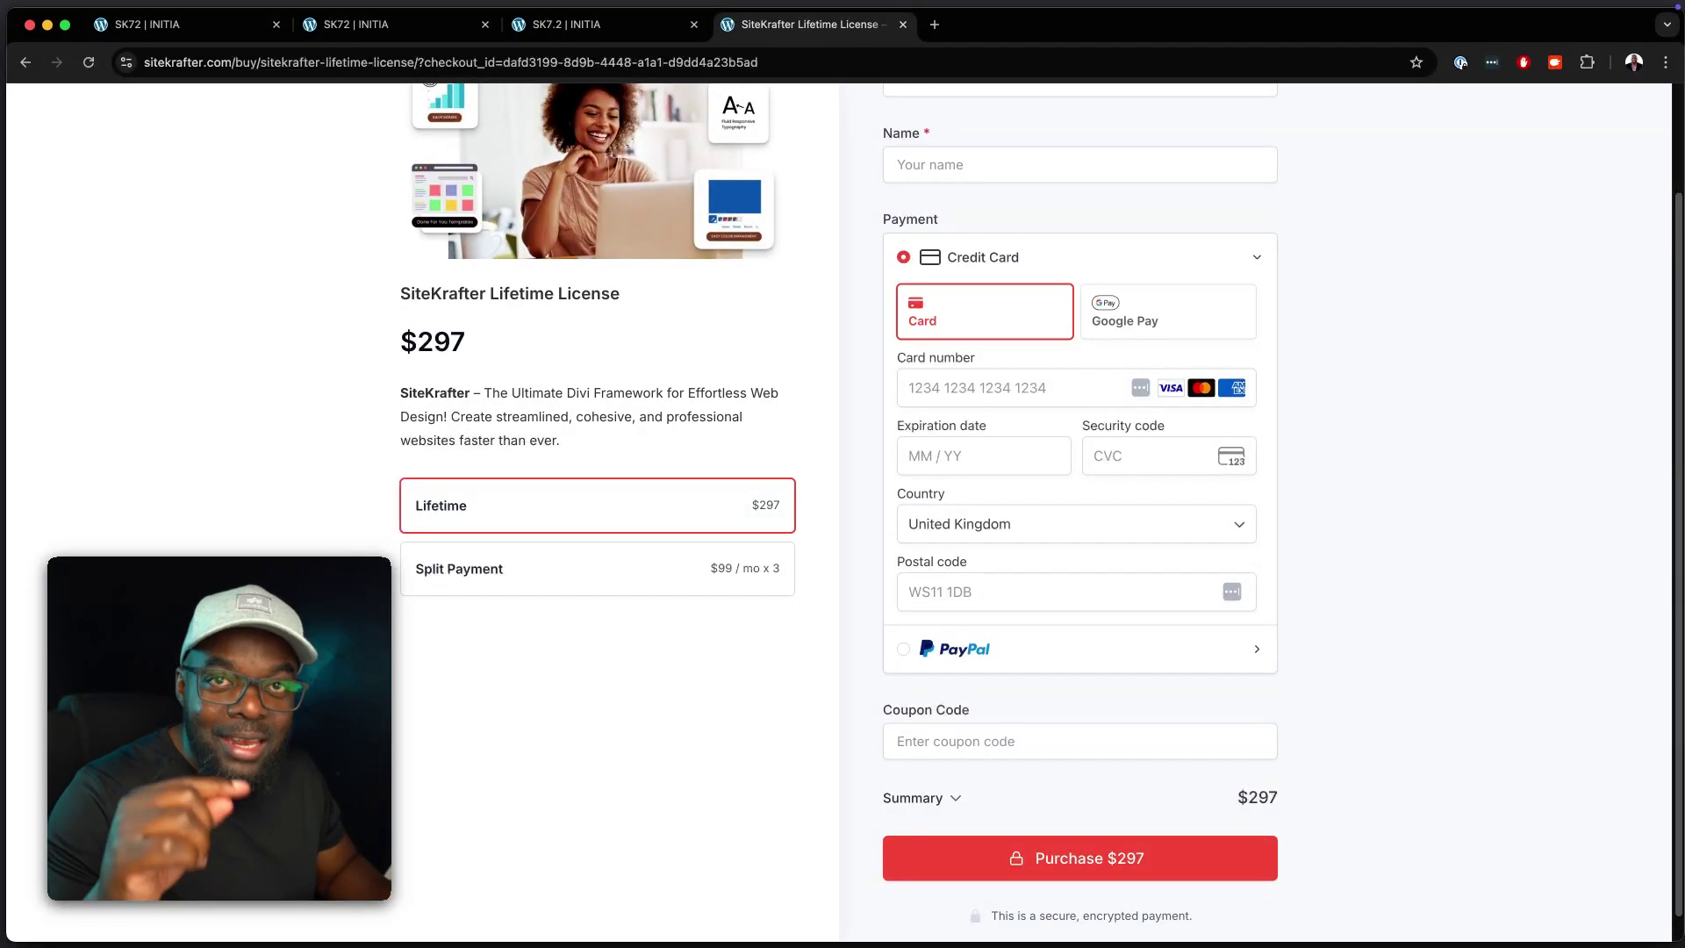
left_click(809, 64)
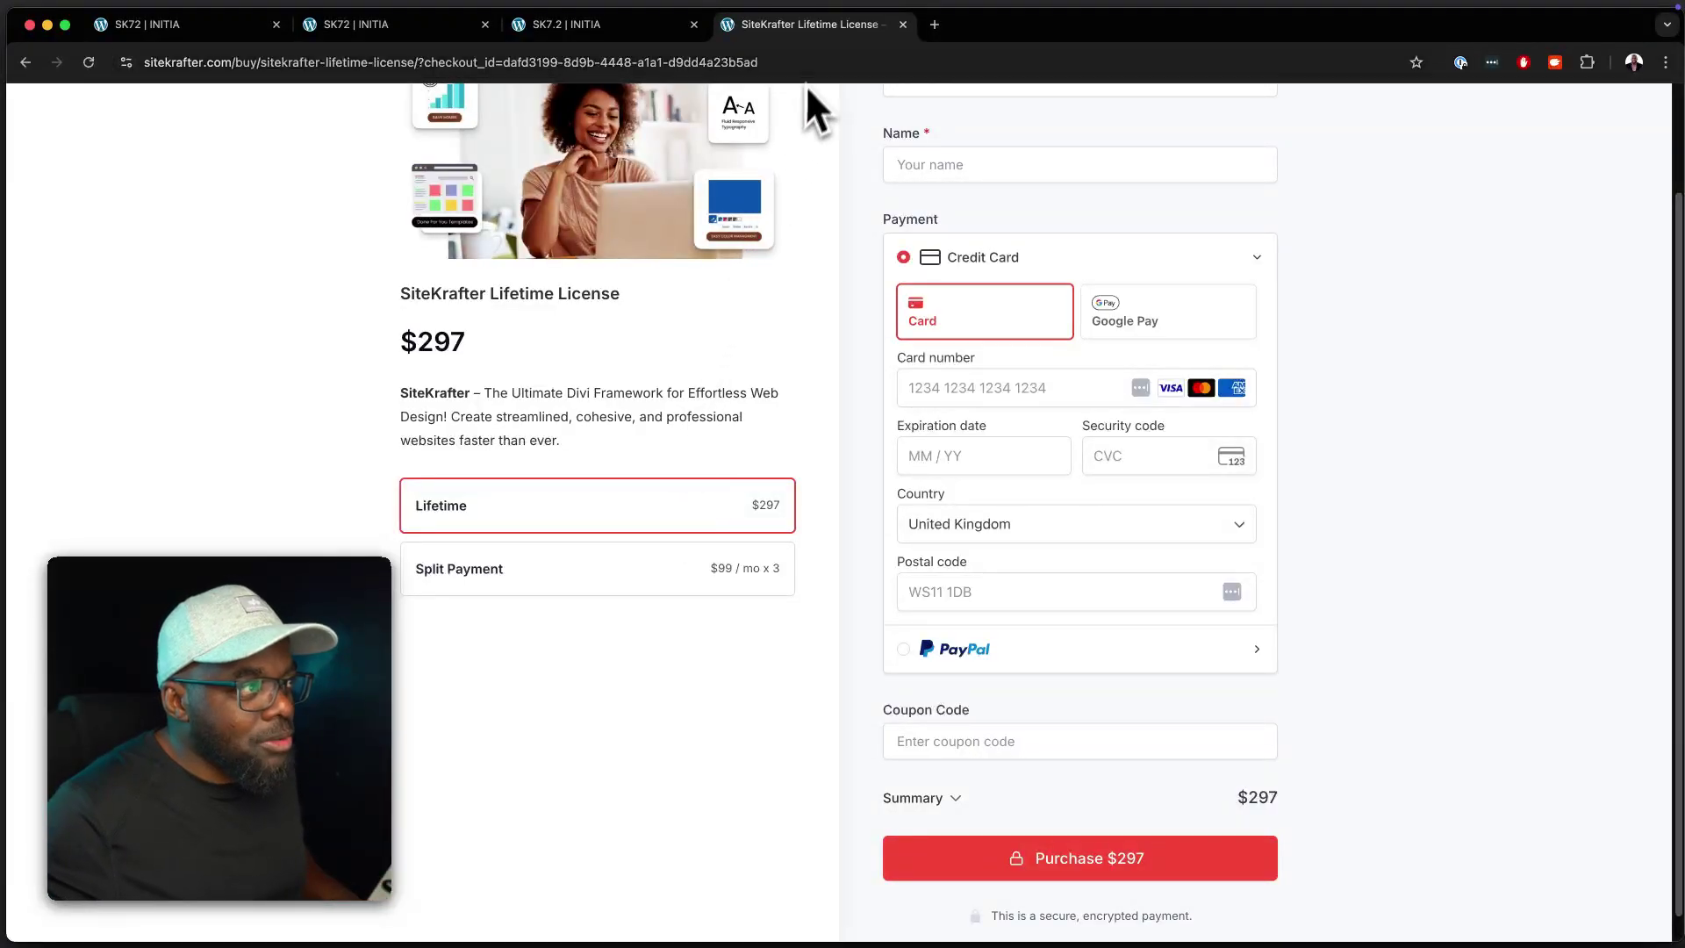
Step: Load diviuniversity.com and read the comments on the community feed's SiteKrafter PRO update post
type("diviuniversity.com")
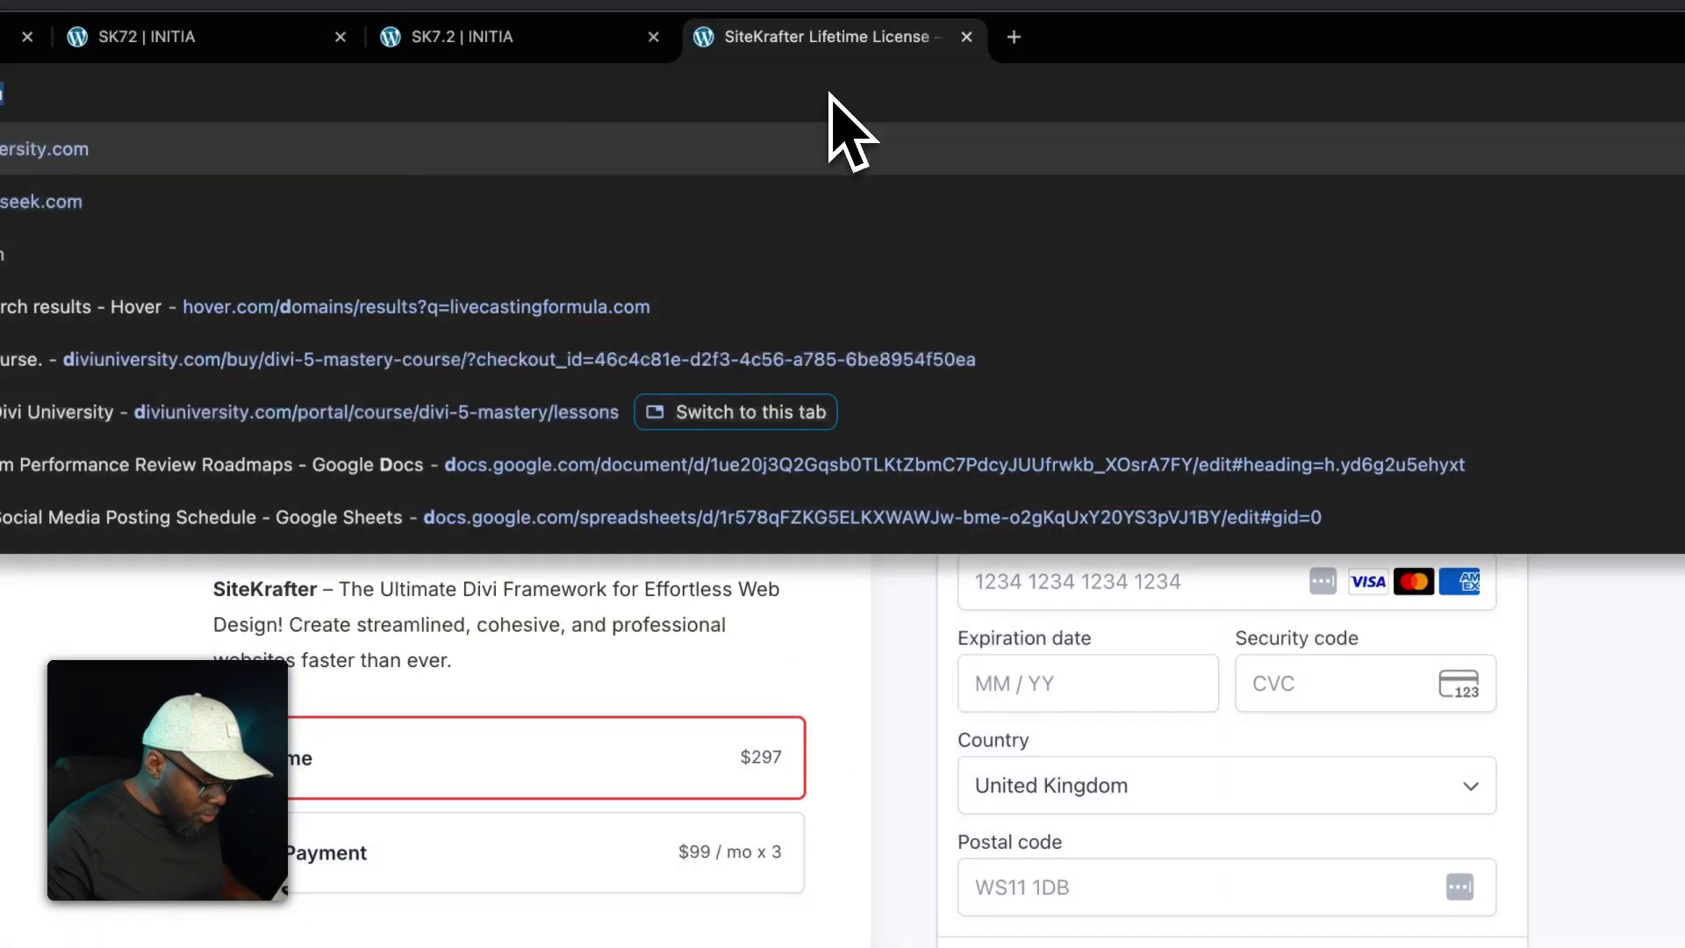
key("Return")
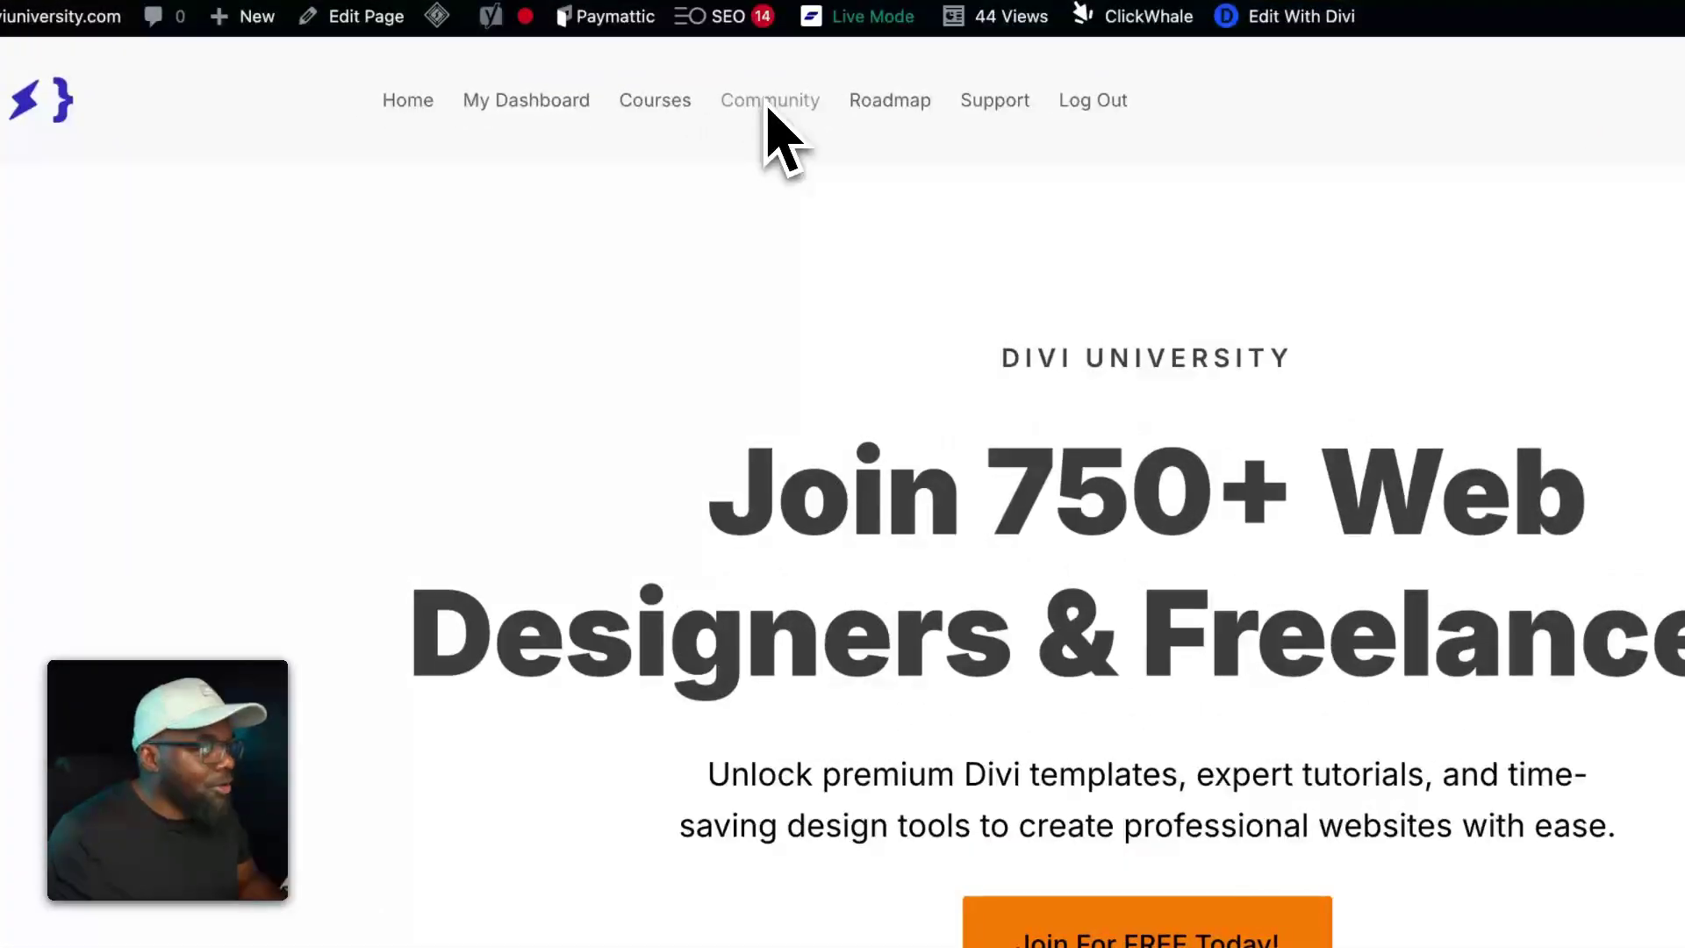
left_click(594, 158)
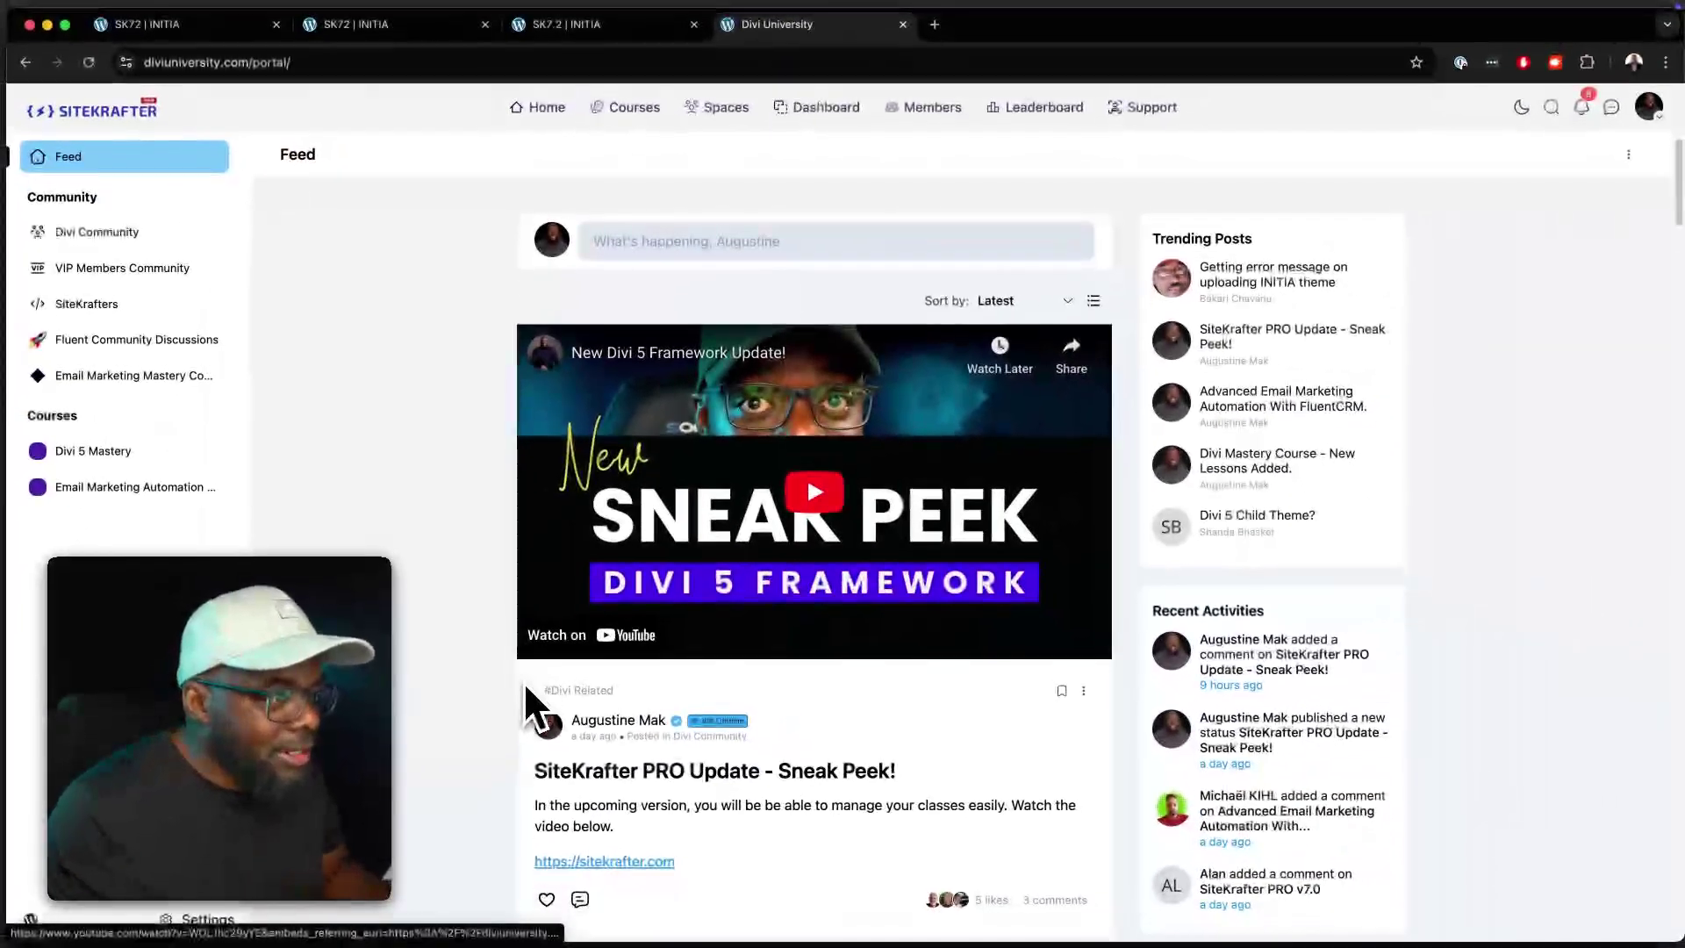
scroll(525, 687, "down", 5)
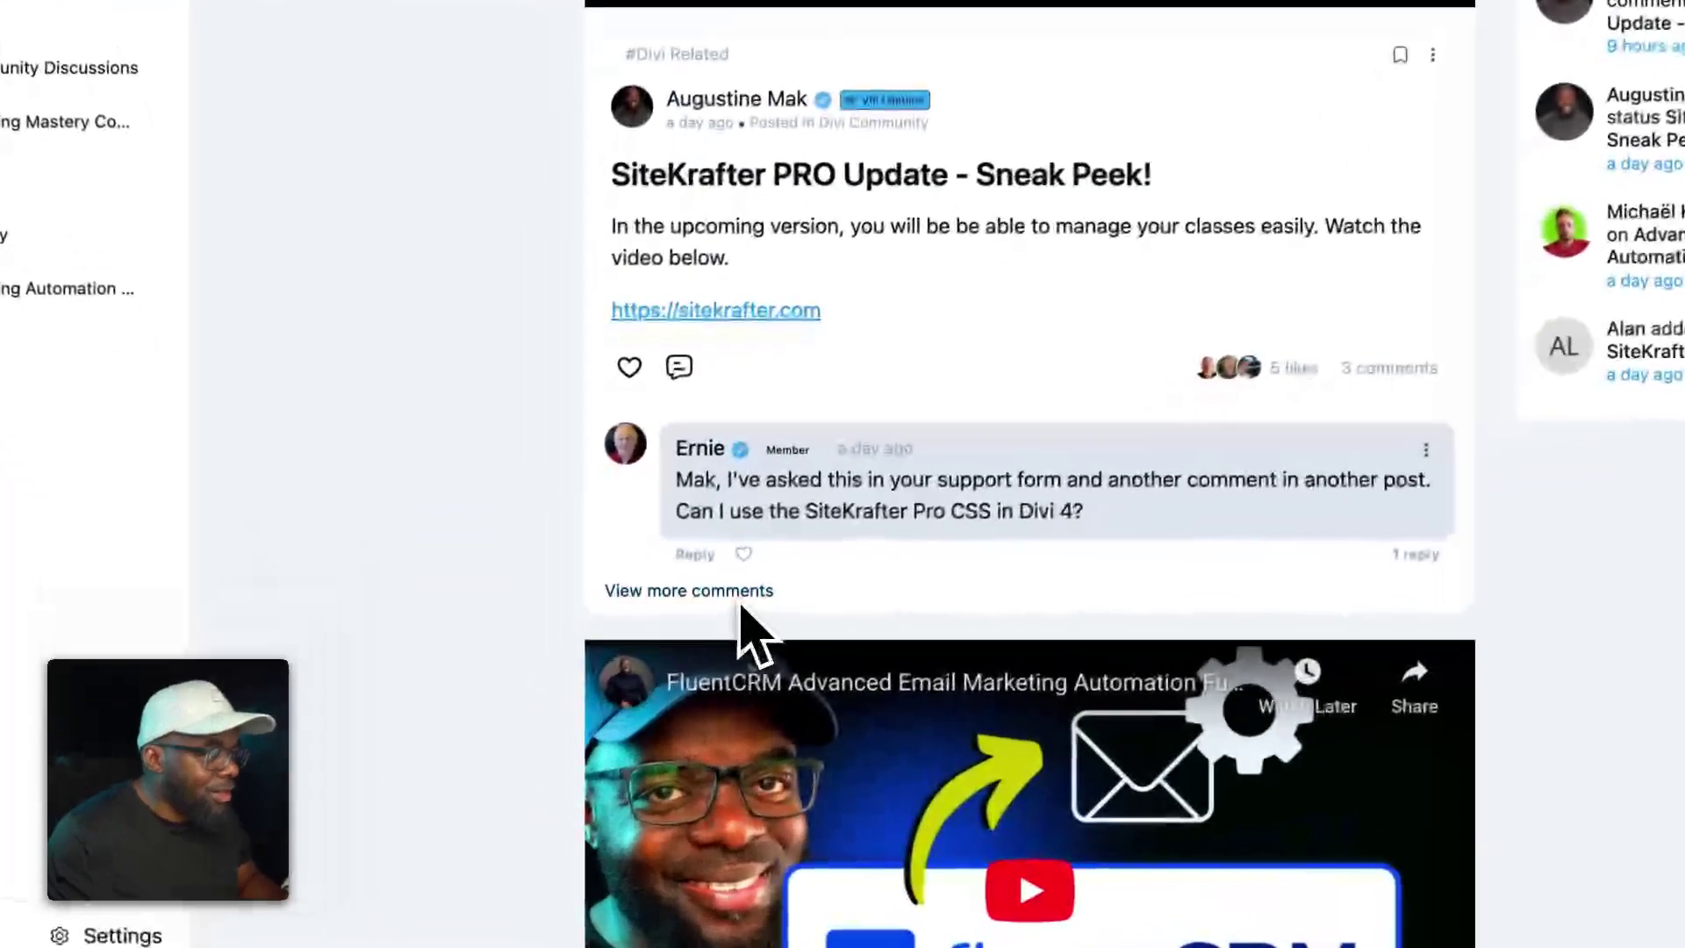
left_click(737, 593)
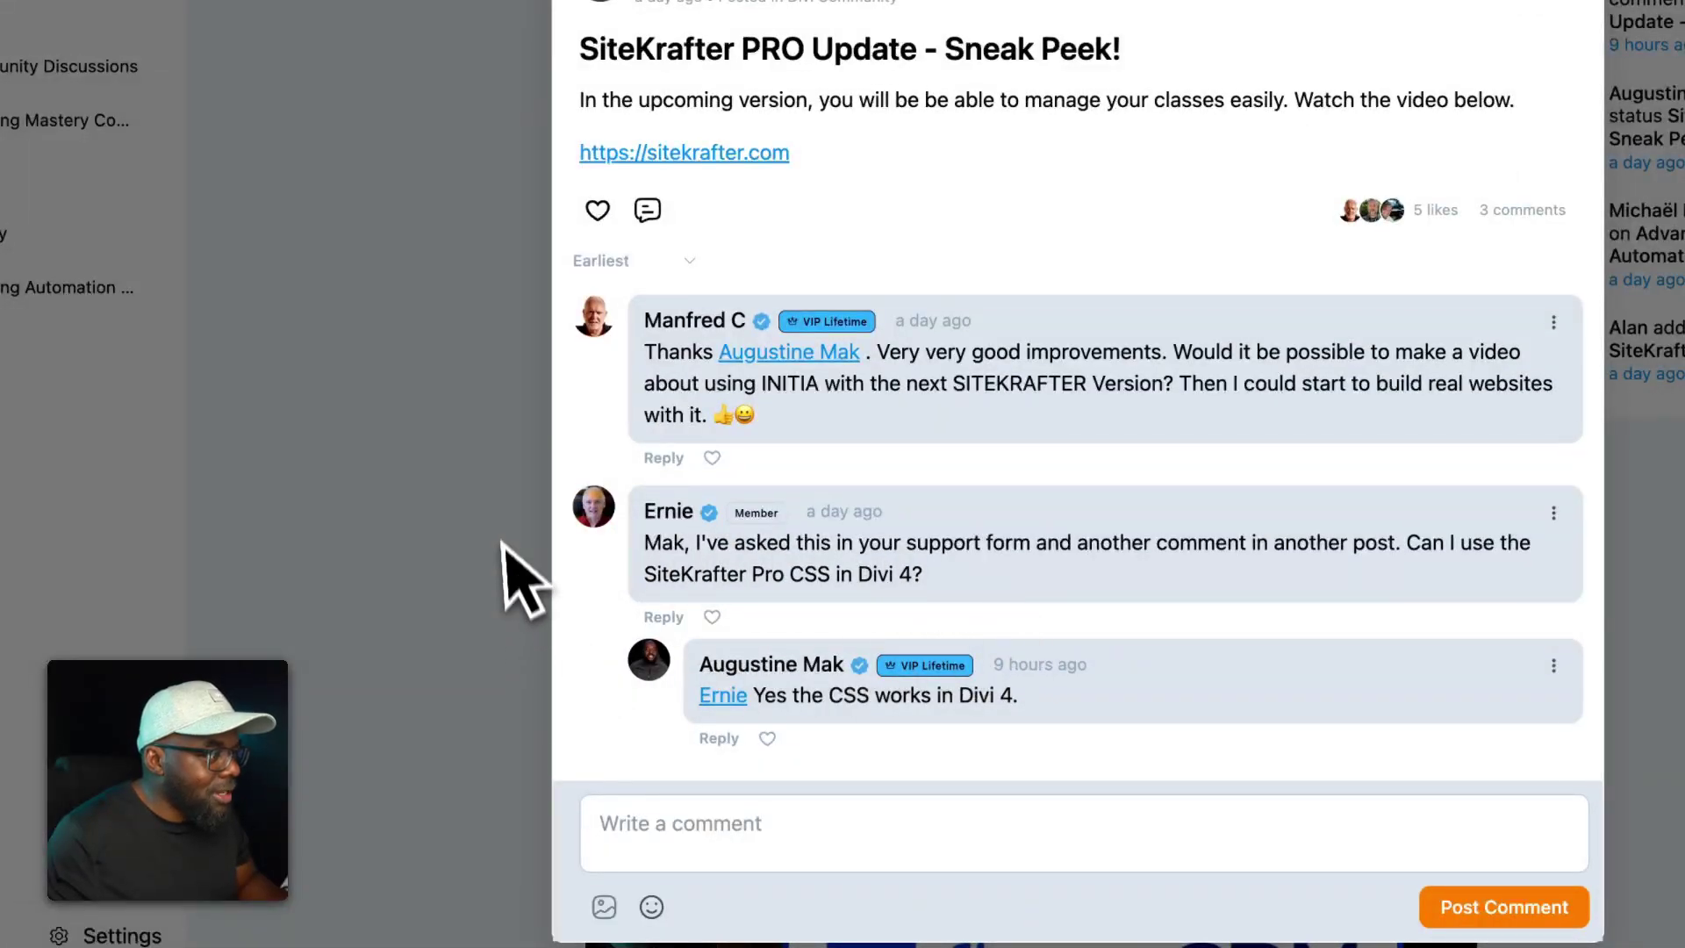
left_click(502, 540)
Step: Go back through the community feed pages to the Divi University home page
scroll(502, 553, "down", 2)
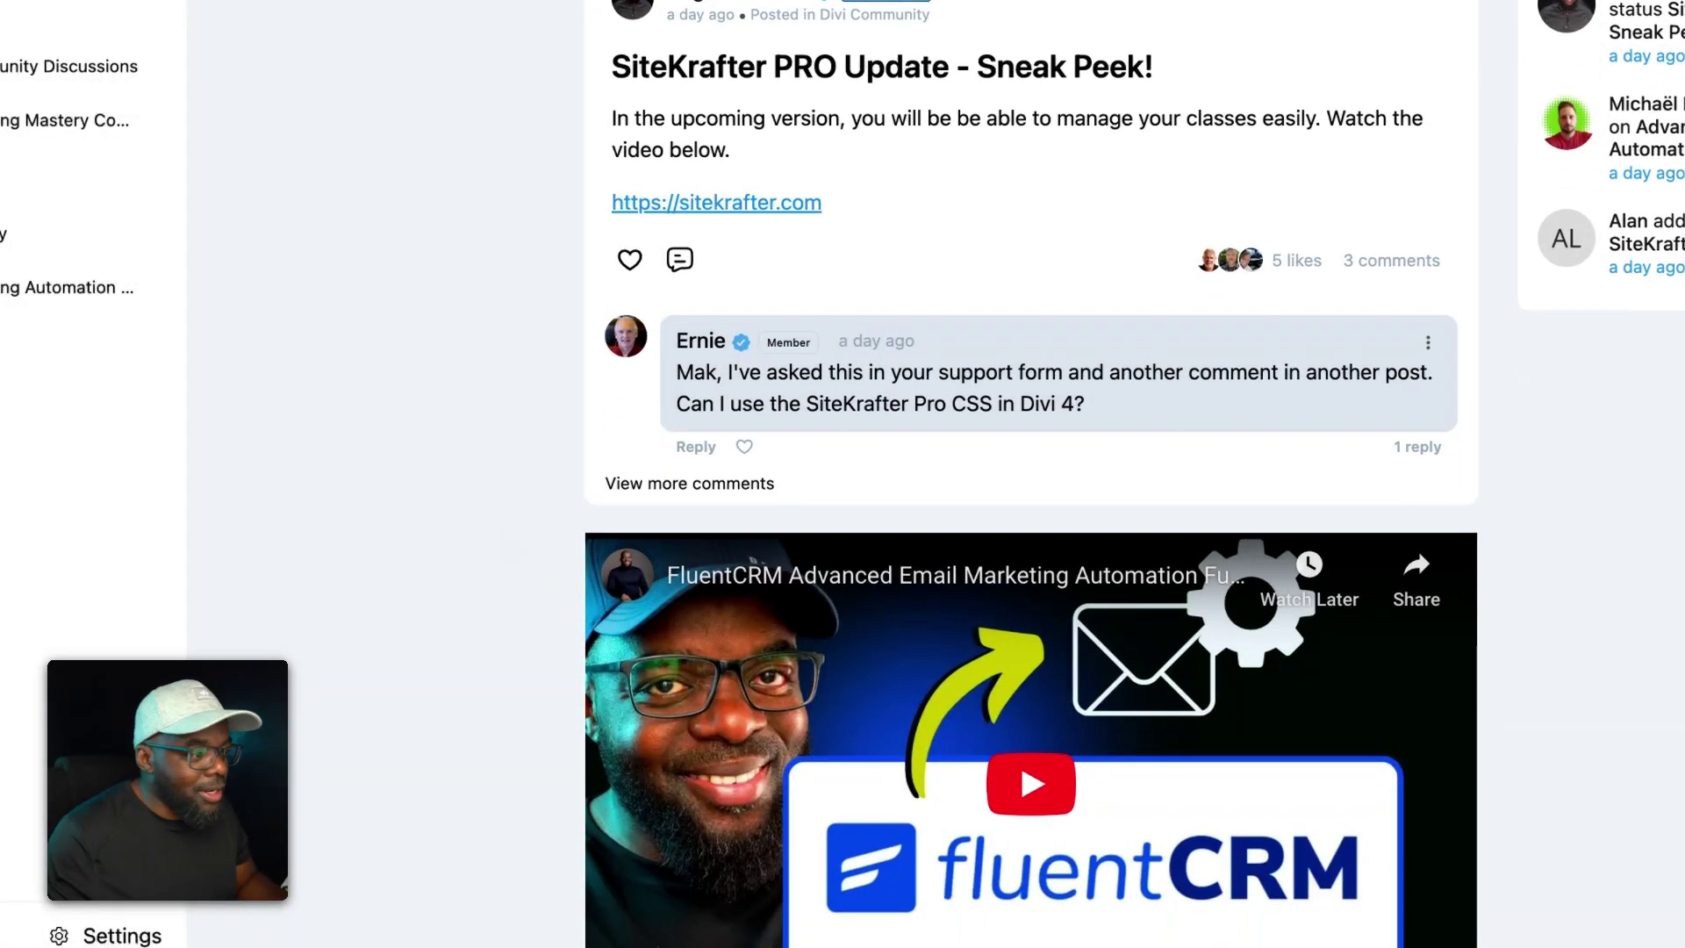
scroll(501, 532, "down", 3)
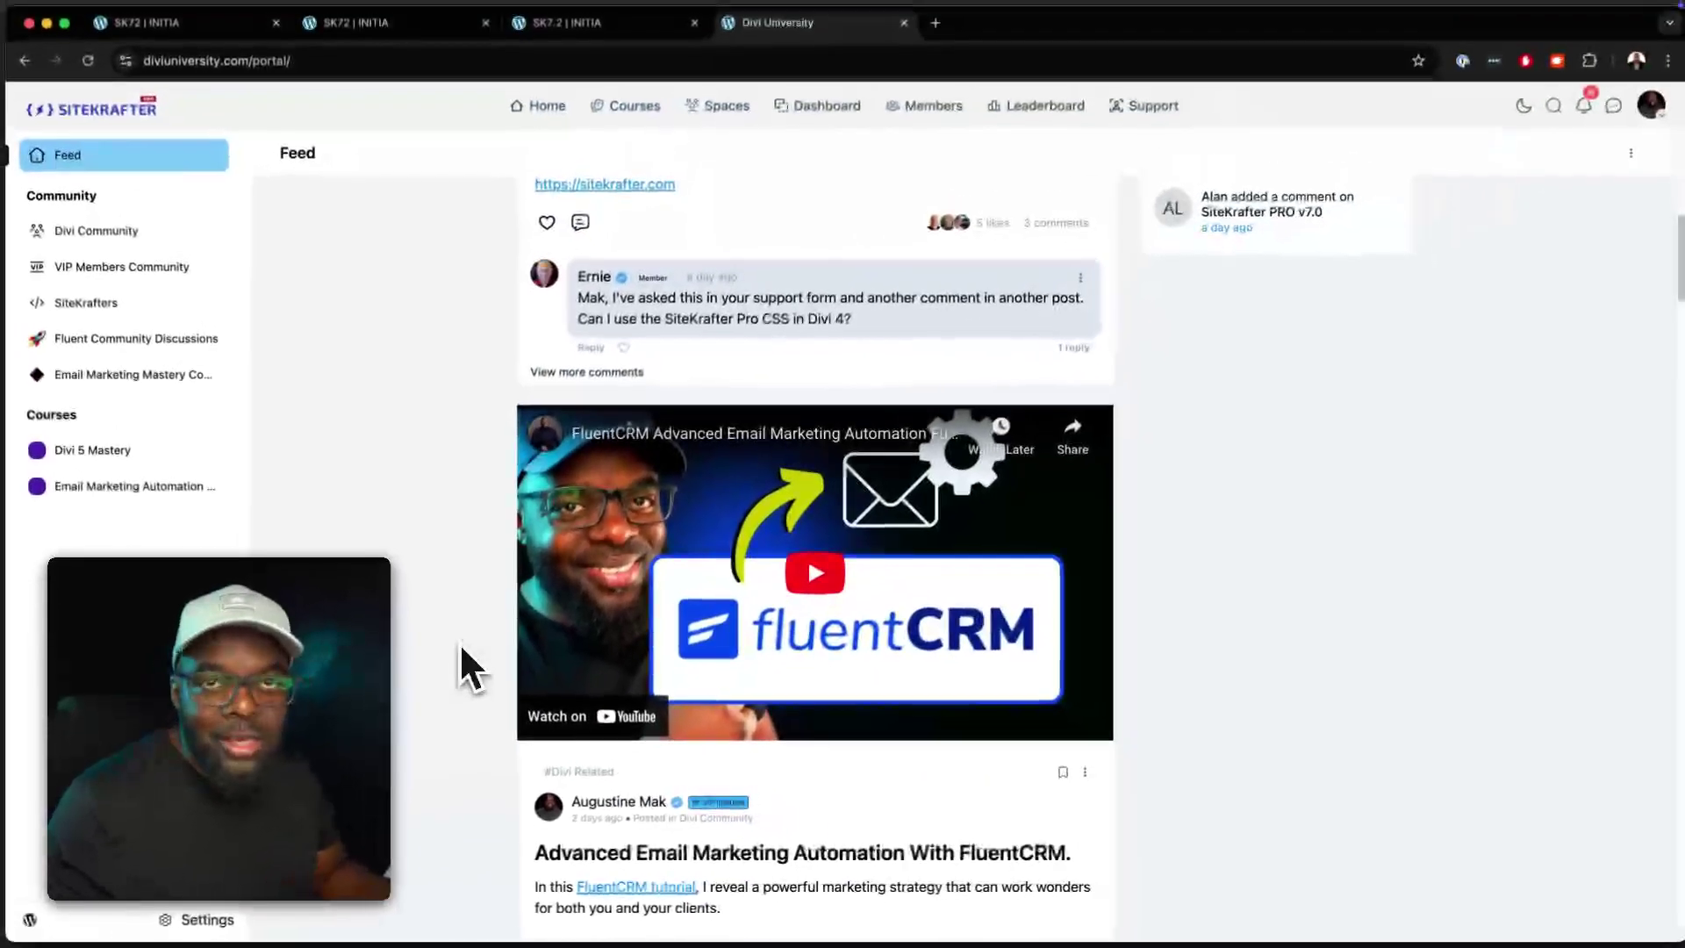
scroll(500, 532, "up", 3)
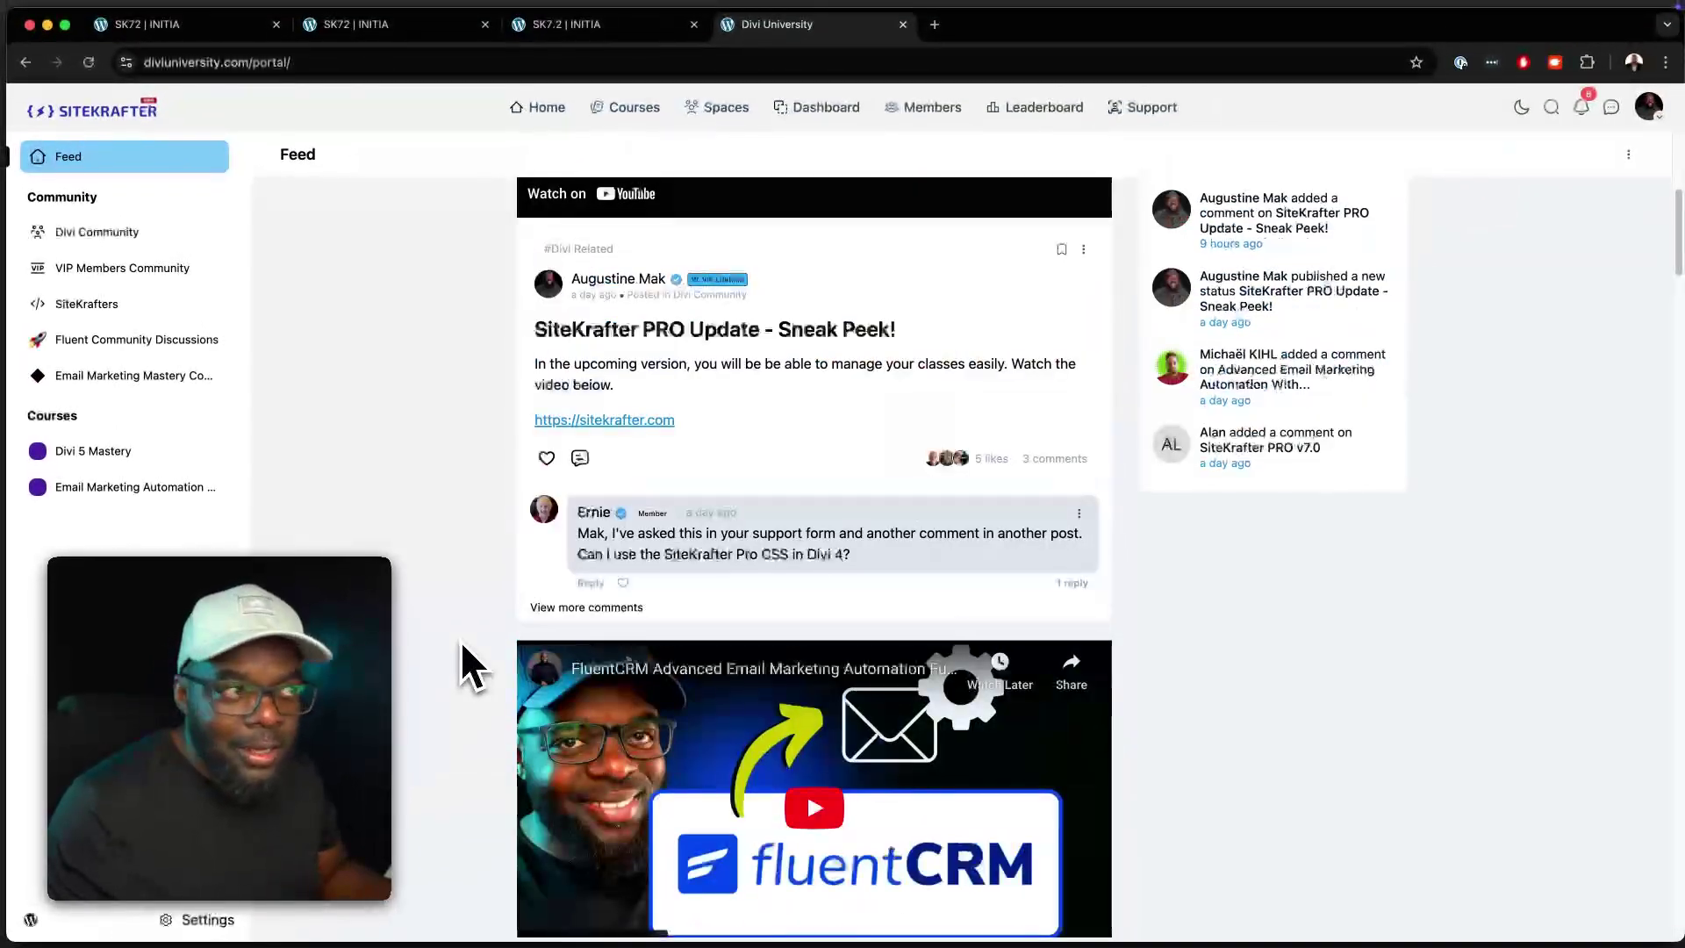
scroll(462, 645, "up", 6)
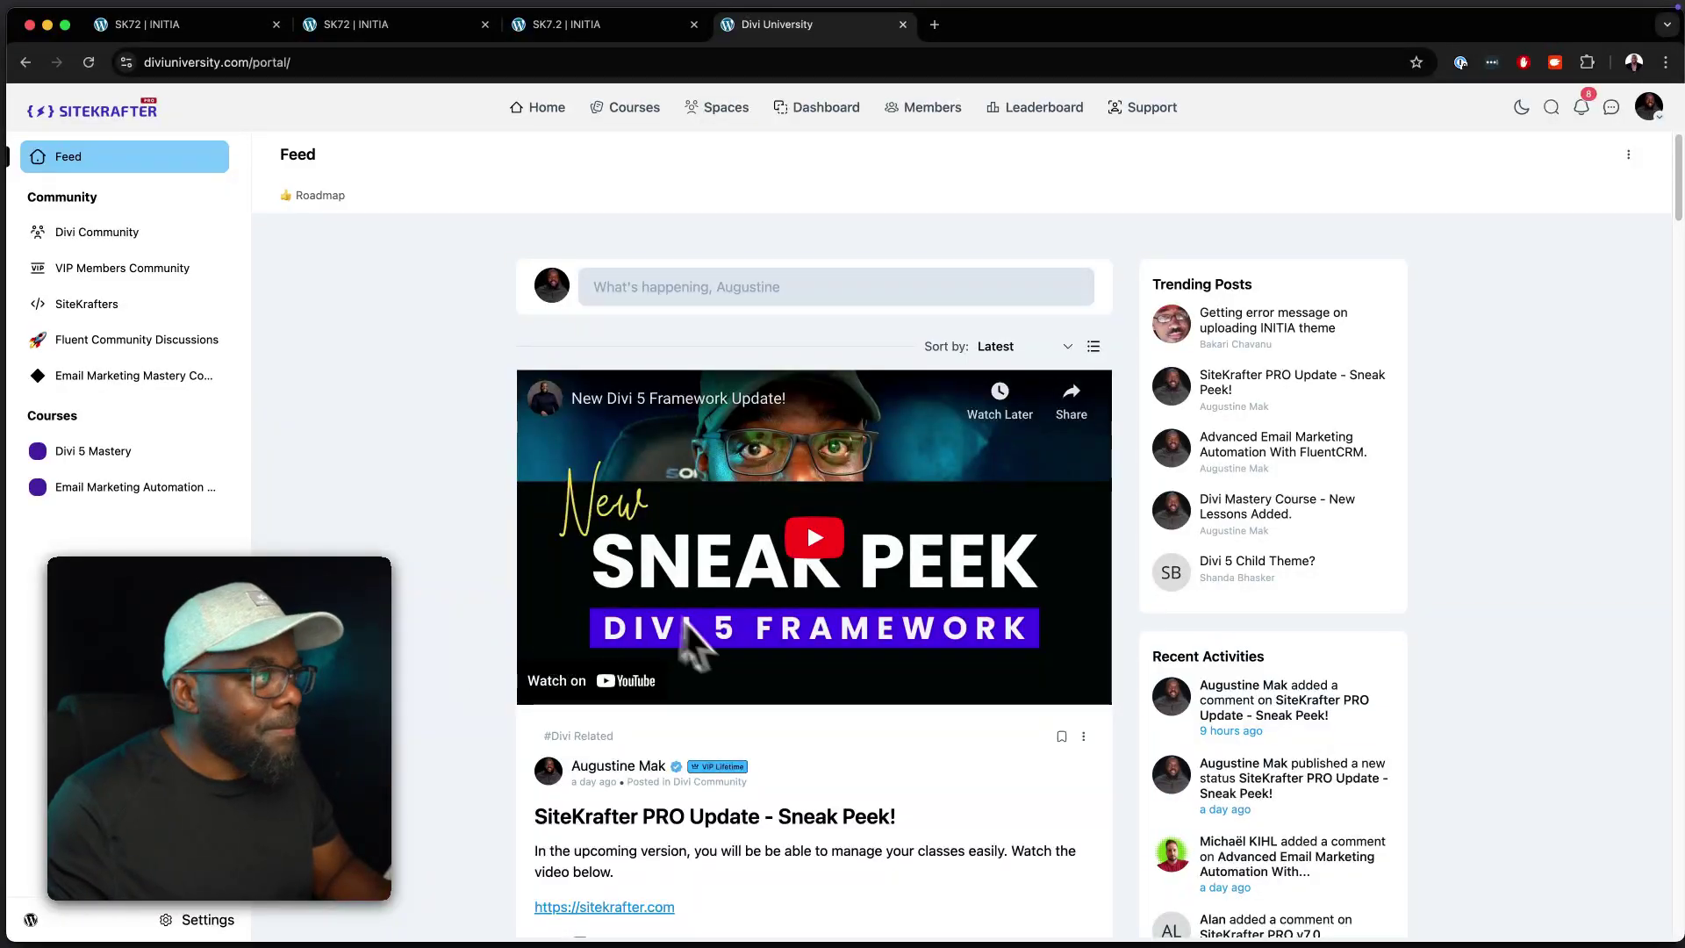
left_click(25, 62)
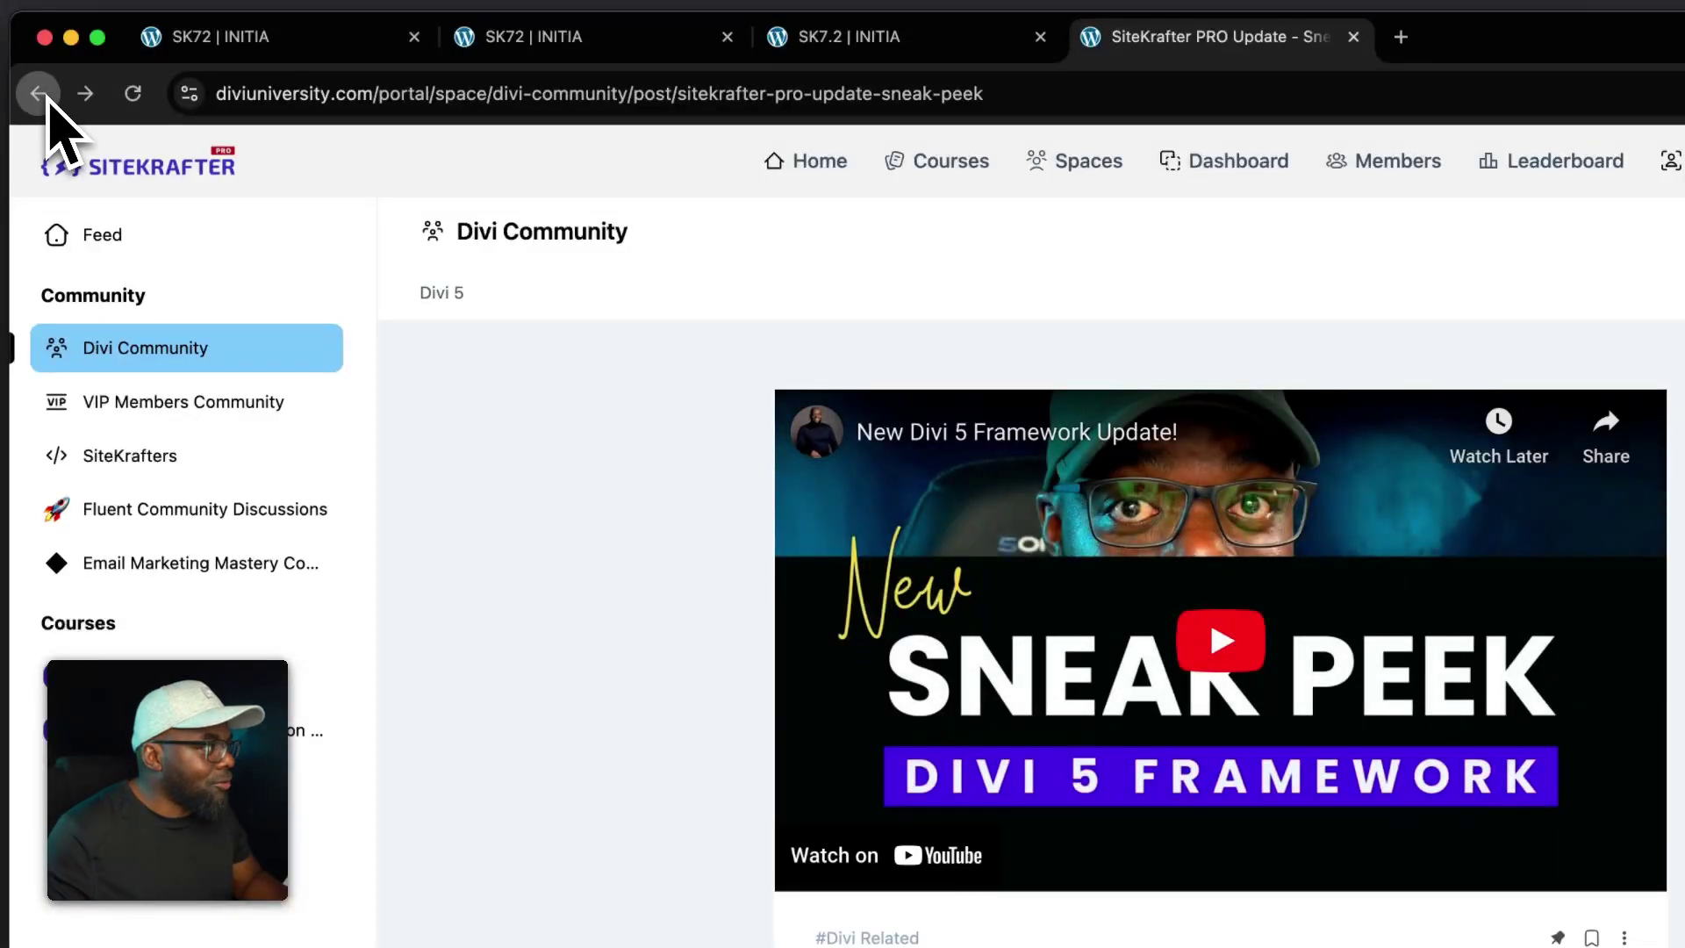
left_click(39, 93)
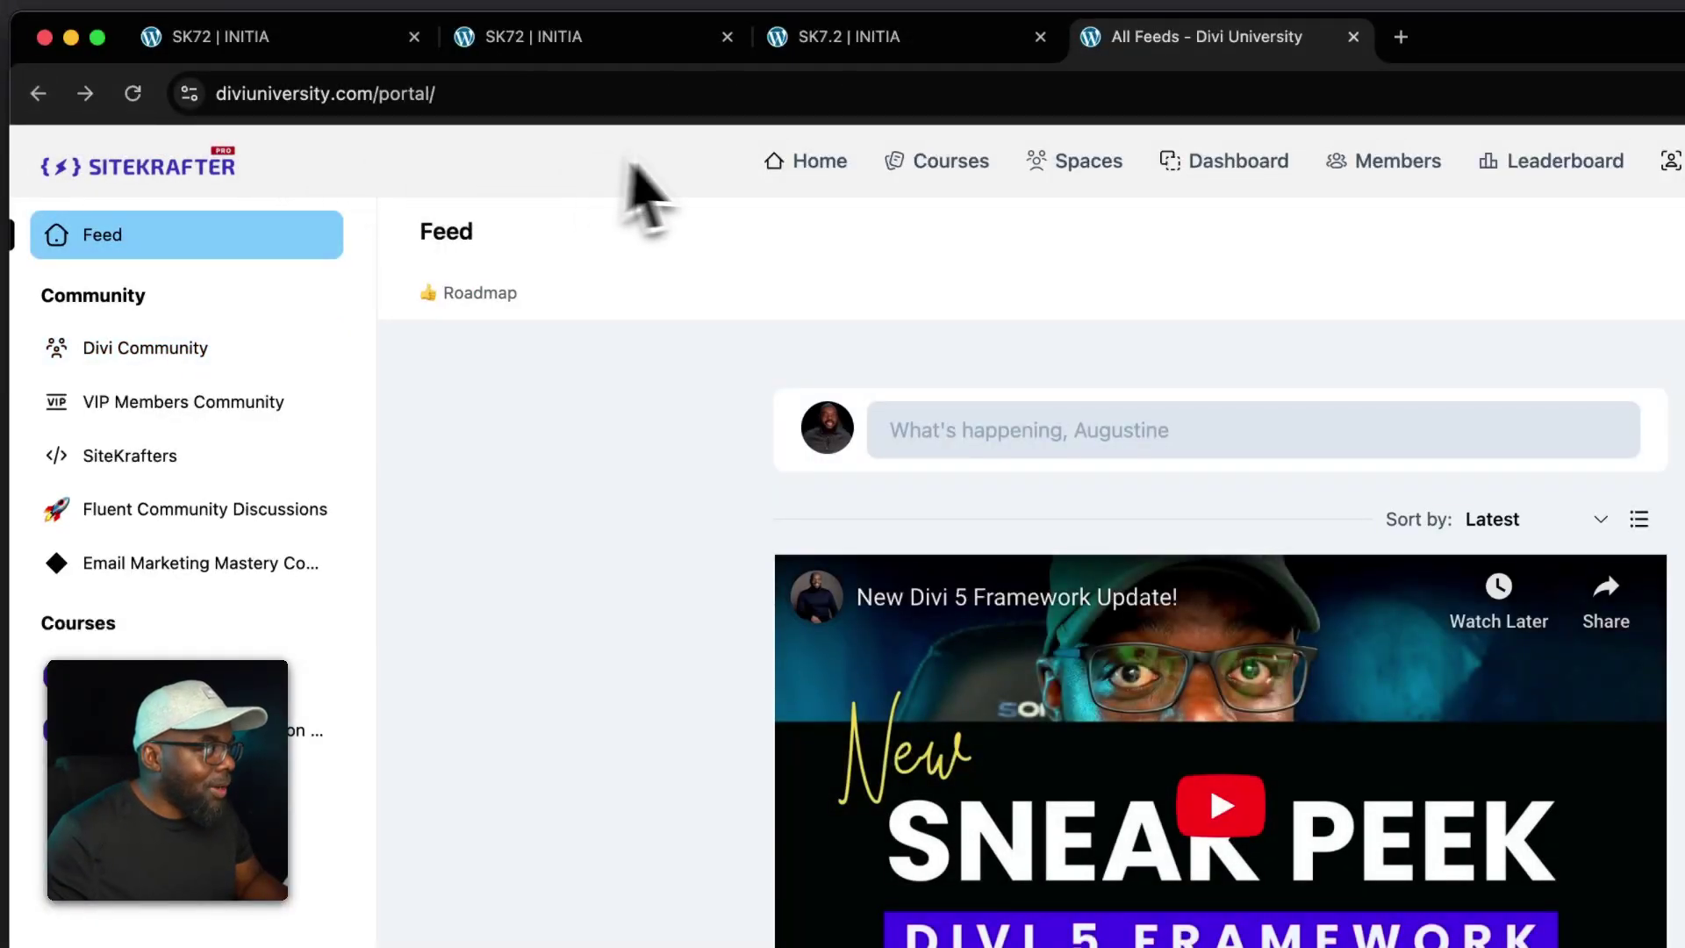
left_click(804, 170)
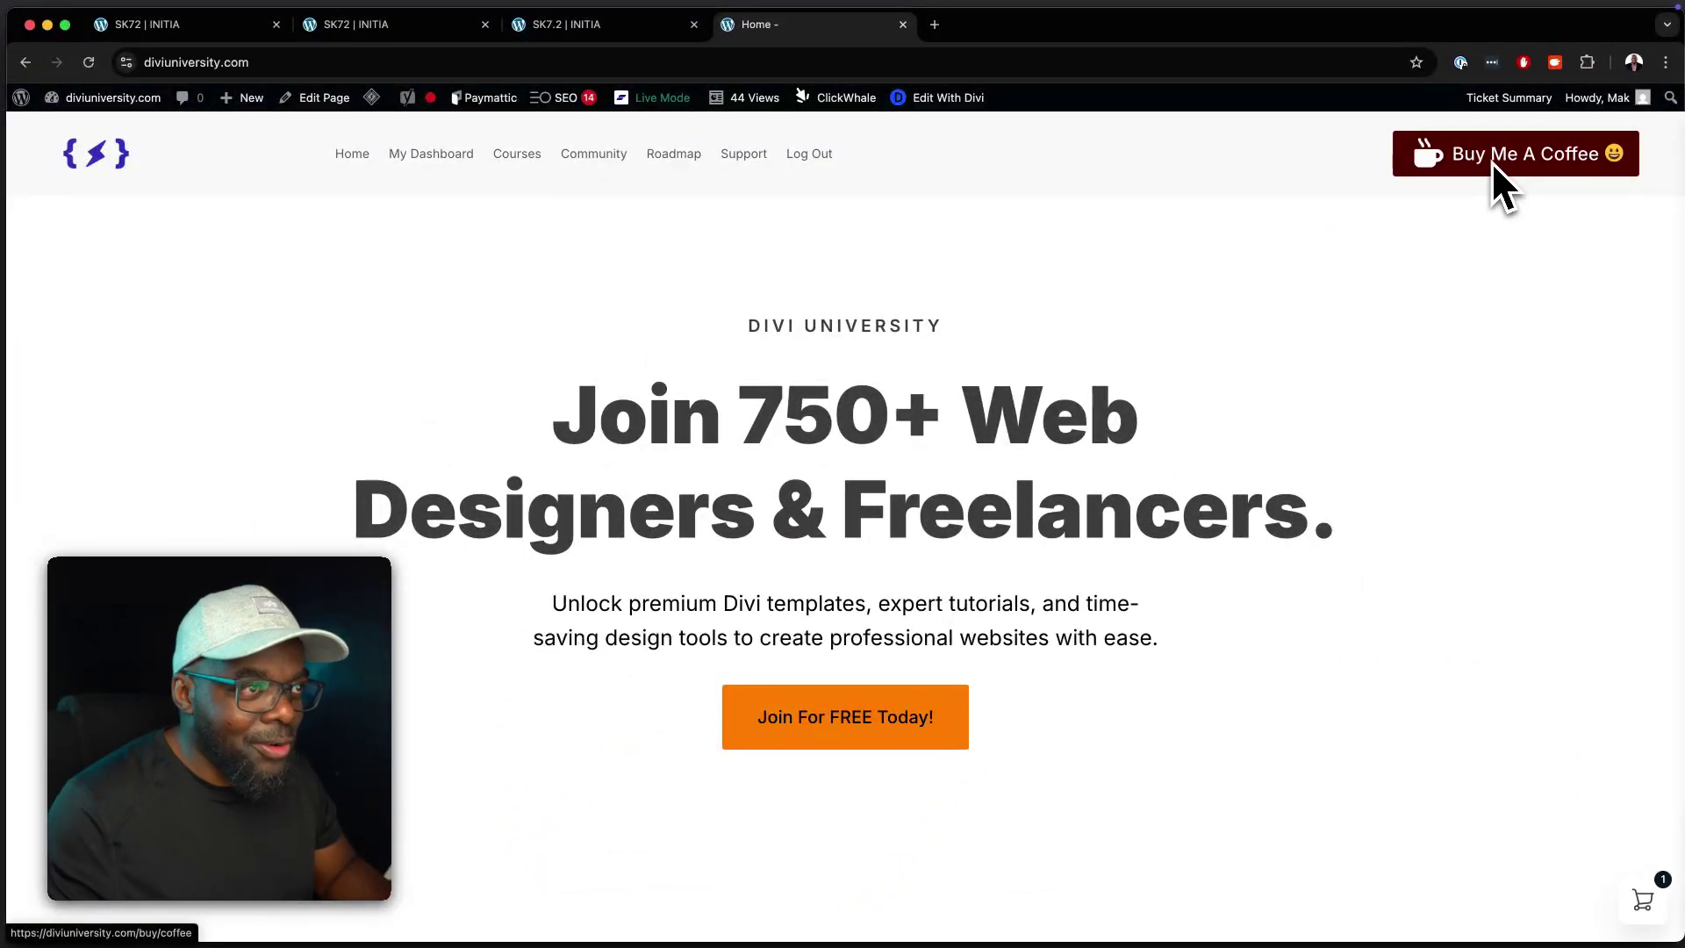
Step: Open the header's Buy Me A Coffee checkout and scroll through the $5 one-coffee offer
left_click(1492, 165)
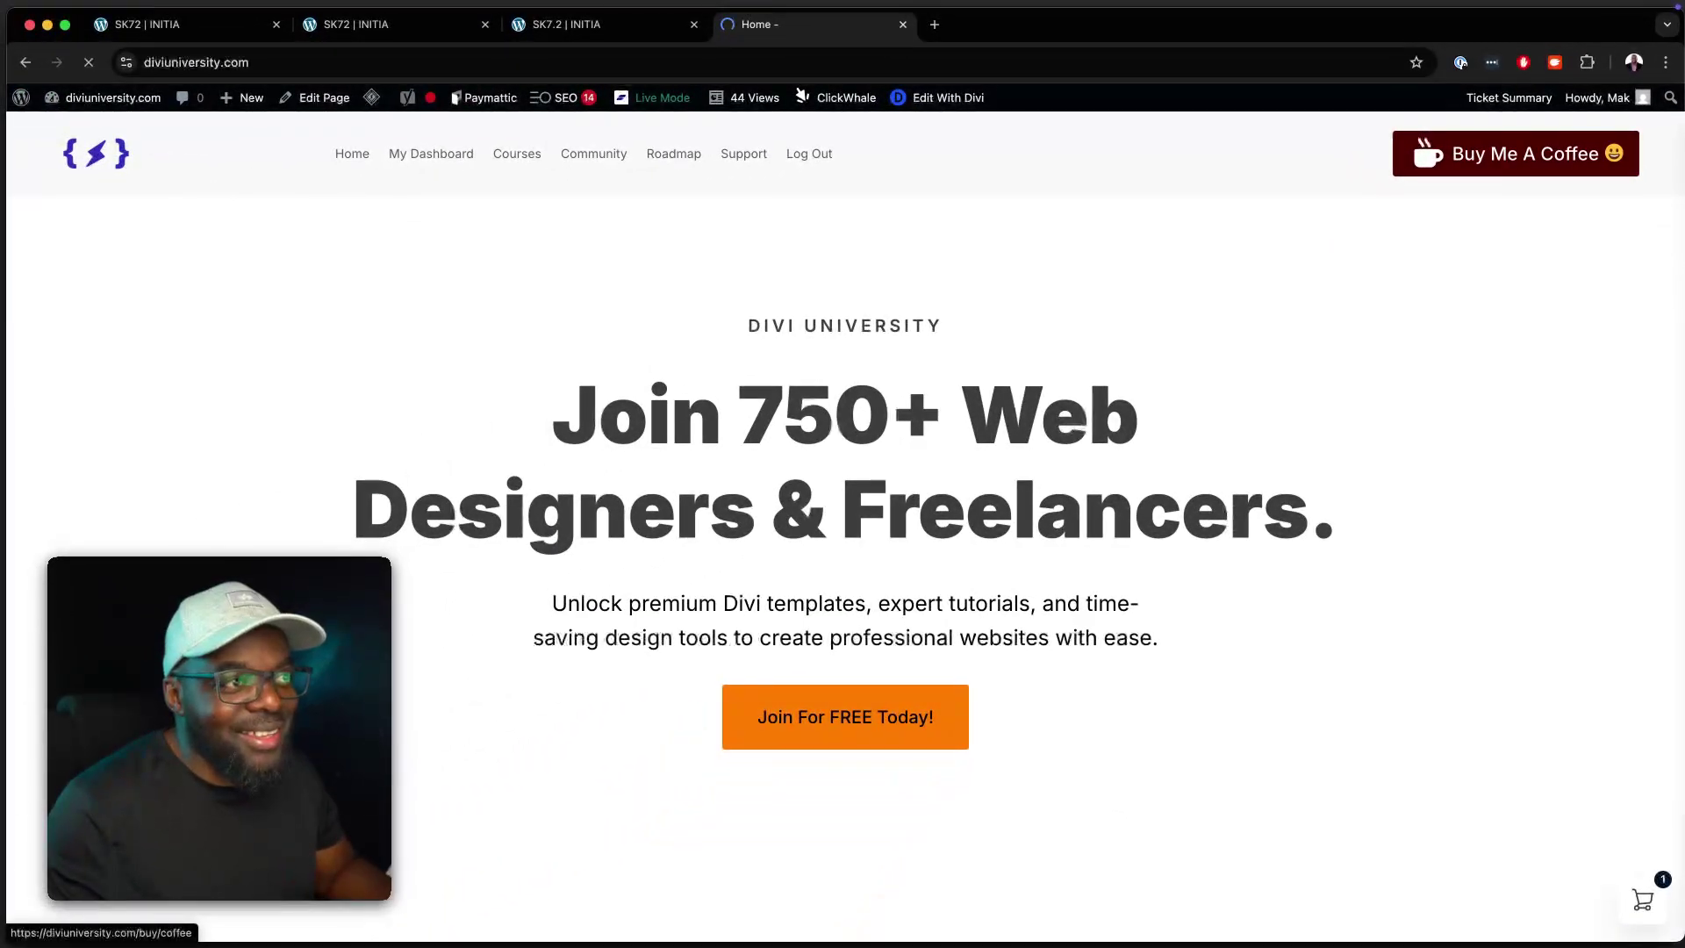
scroll(656, 632, "down", 5)
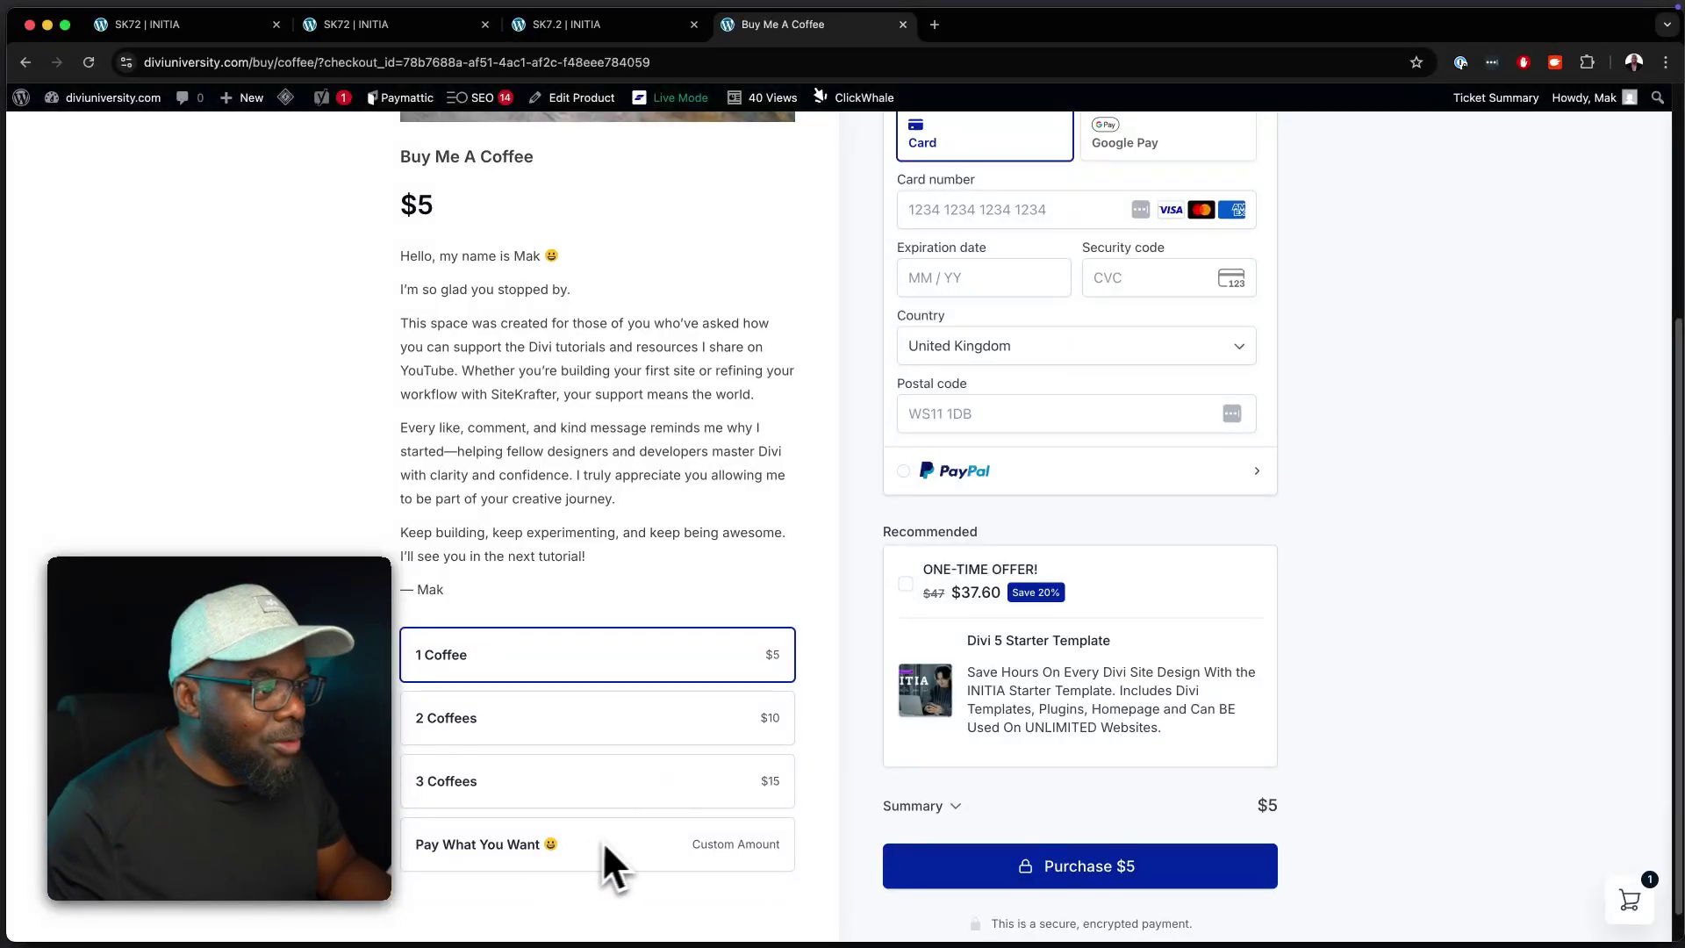
scroll(713, 655, "up", 5)
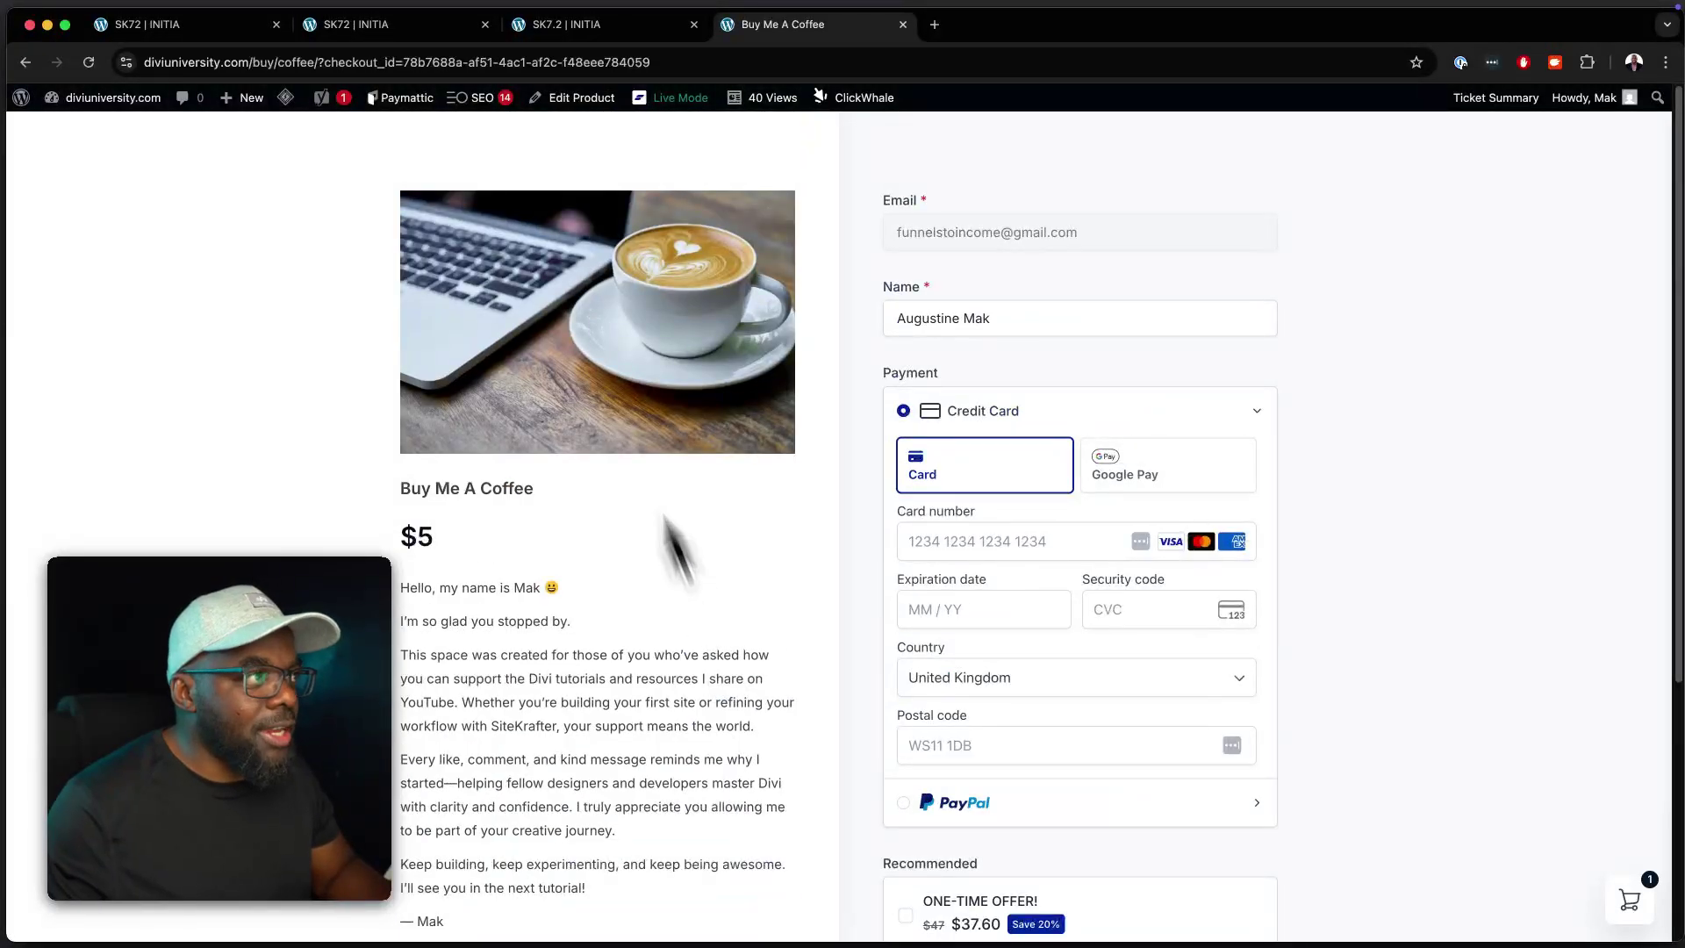